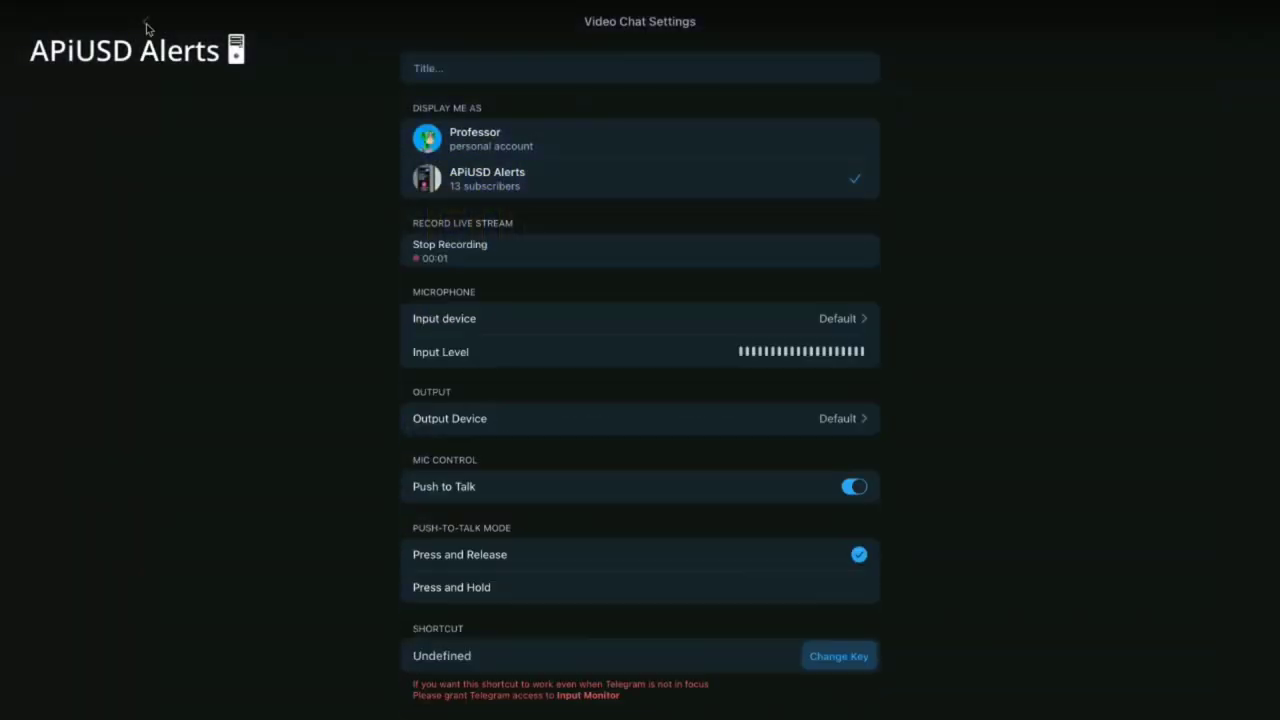
Step: Leave the video chat settings and view the weekly study session flyer posted in the APiUSD Alerts channel
click(145, 21)
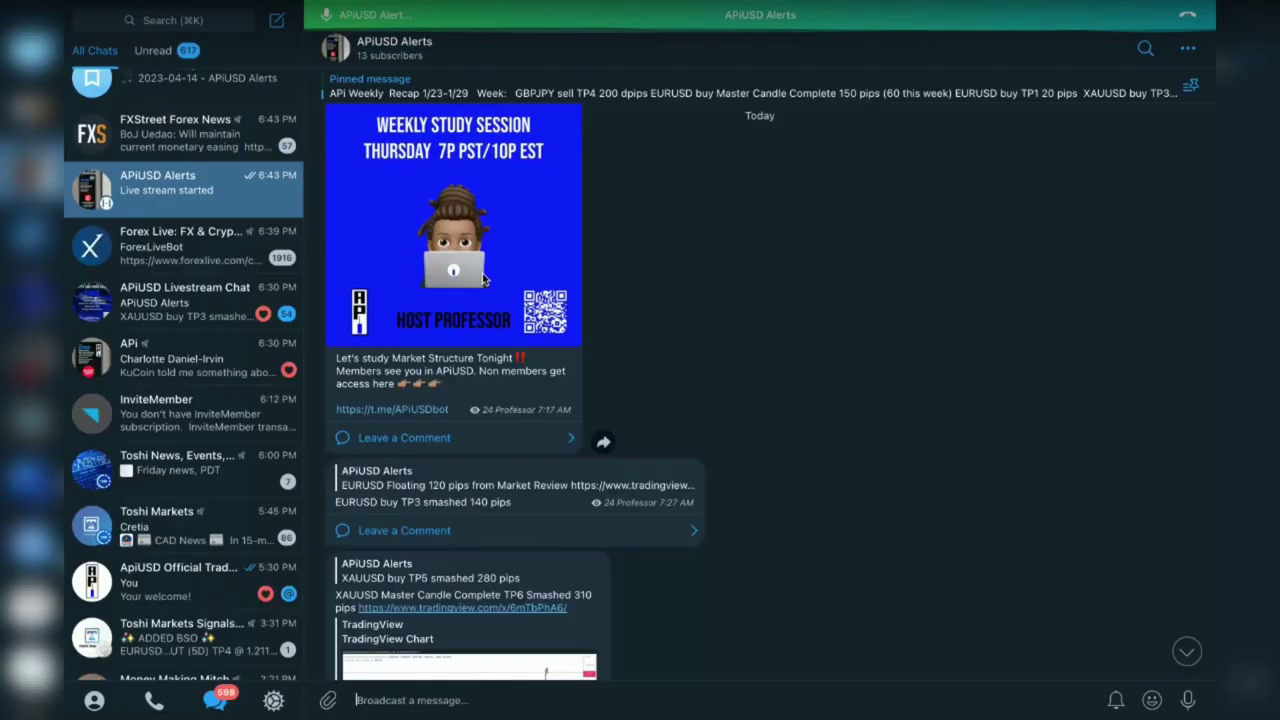
click(482, 275)
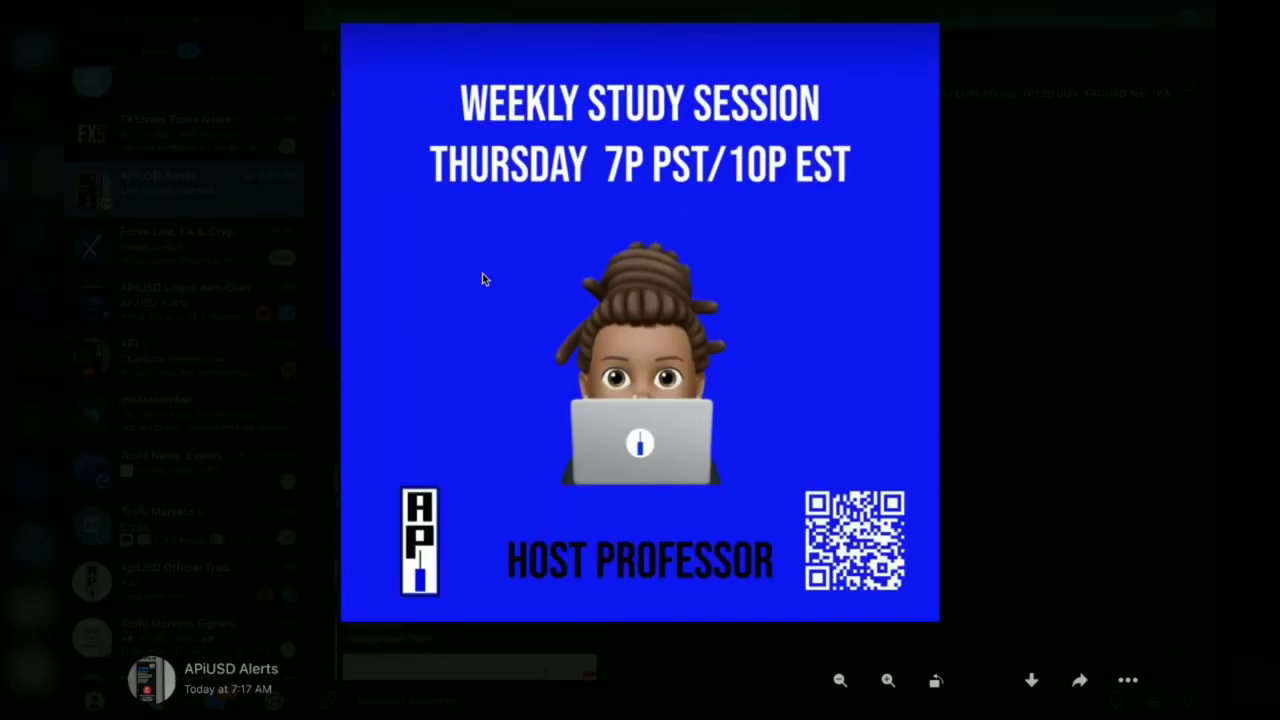
click(482, 279)
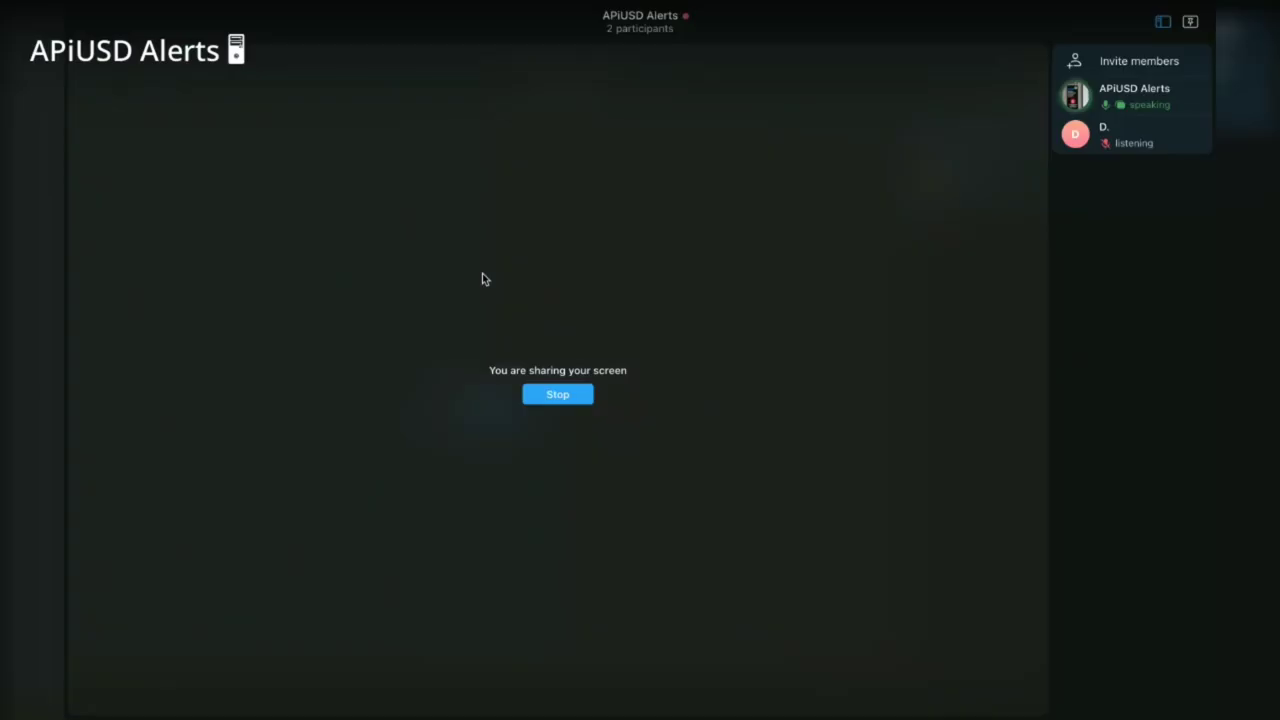
Step: Switch to the TradingView XAUUSD 4h chart in the browser and examine the price swings from September to December 2022
key(ctrl+Right)
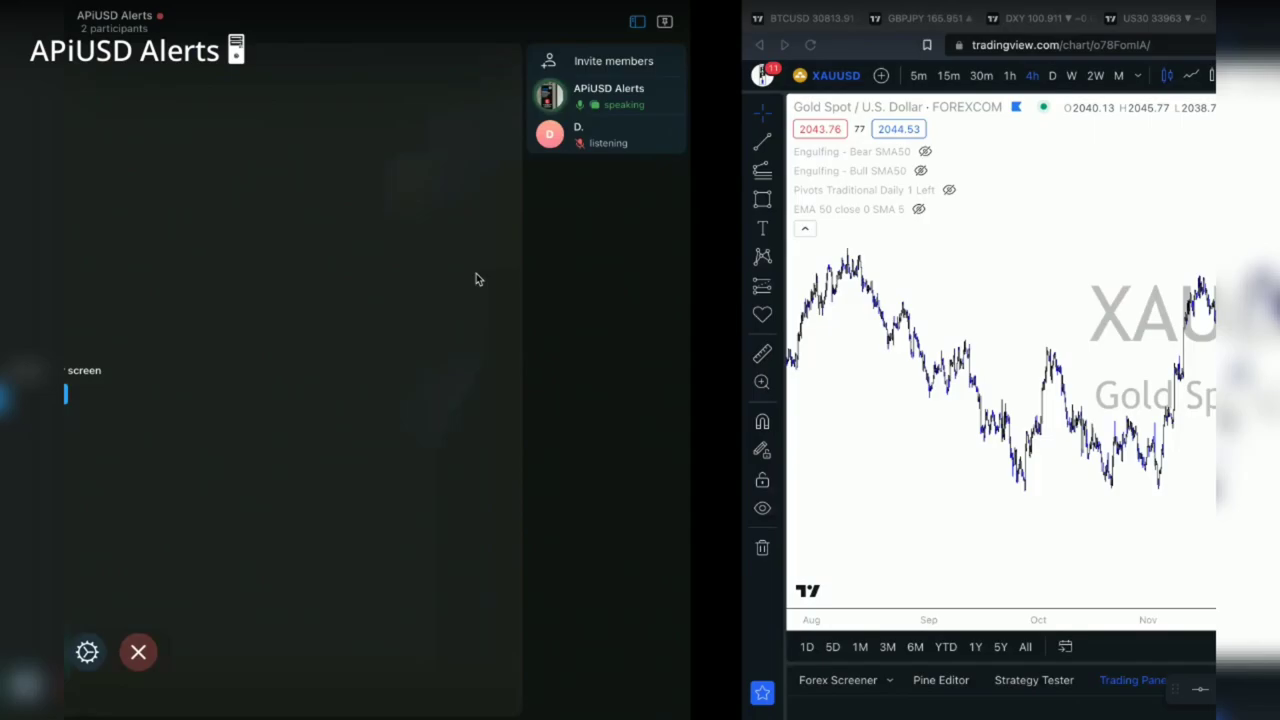
scroll(490, 388, left, 5)
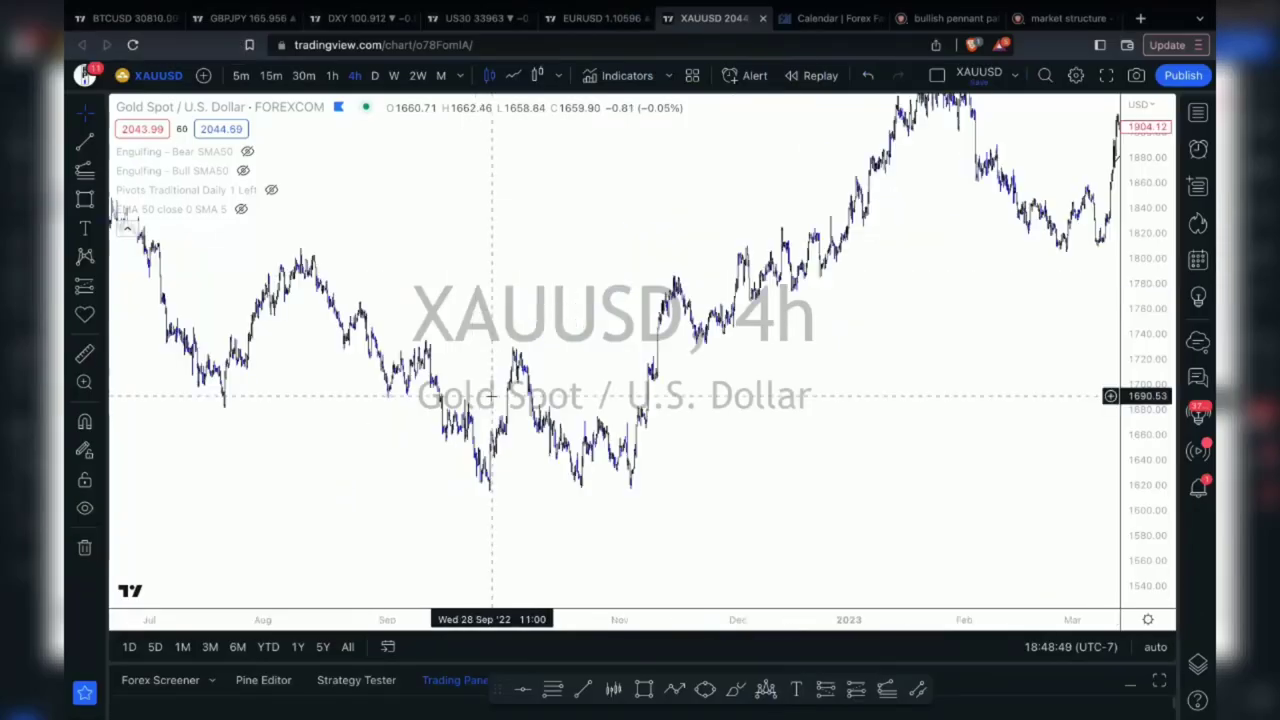
scroll(492, 396, left, 2)
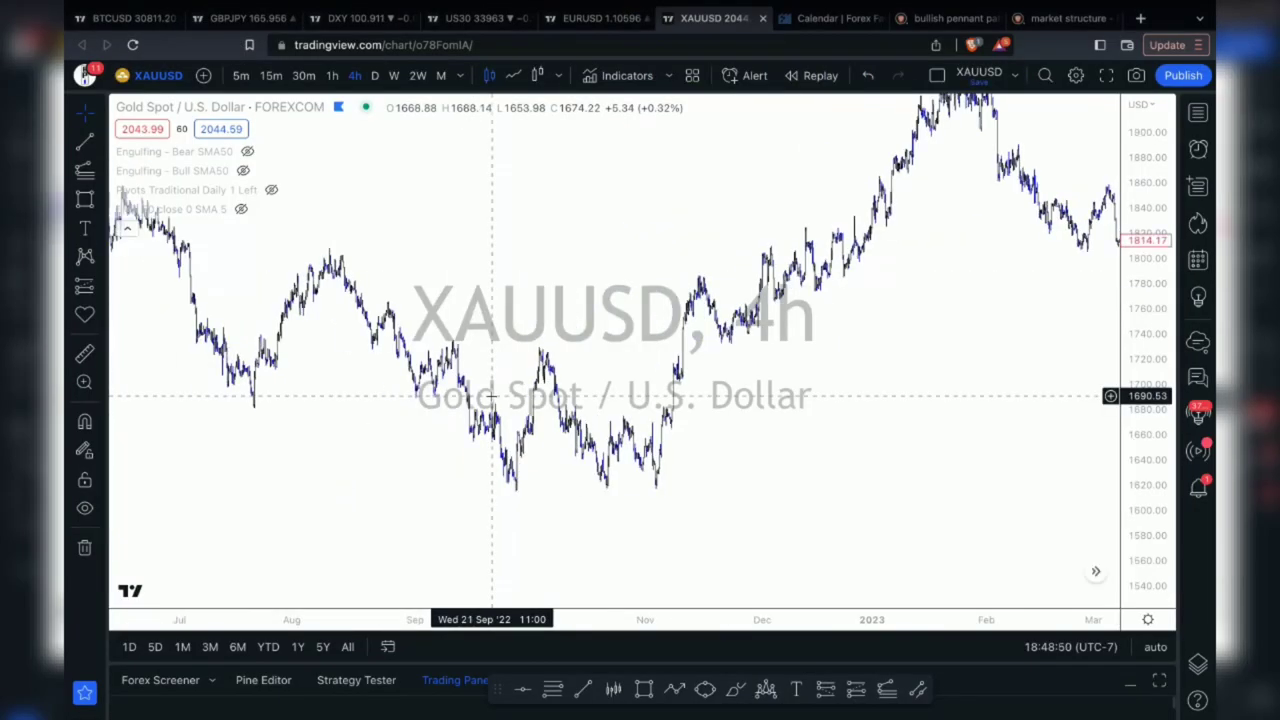
scroll(492, 396, up, 1)
scroll(492, 396, up, 1)
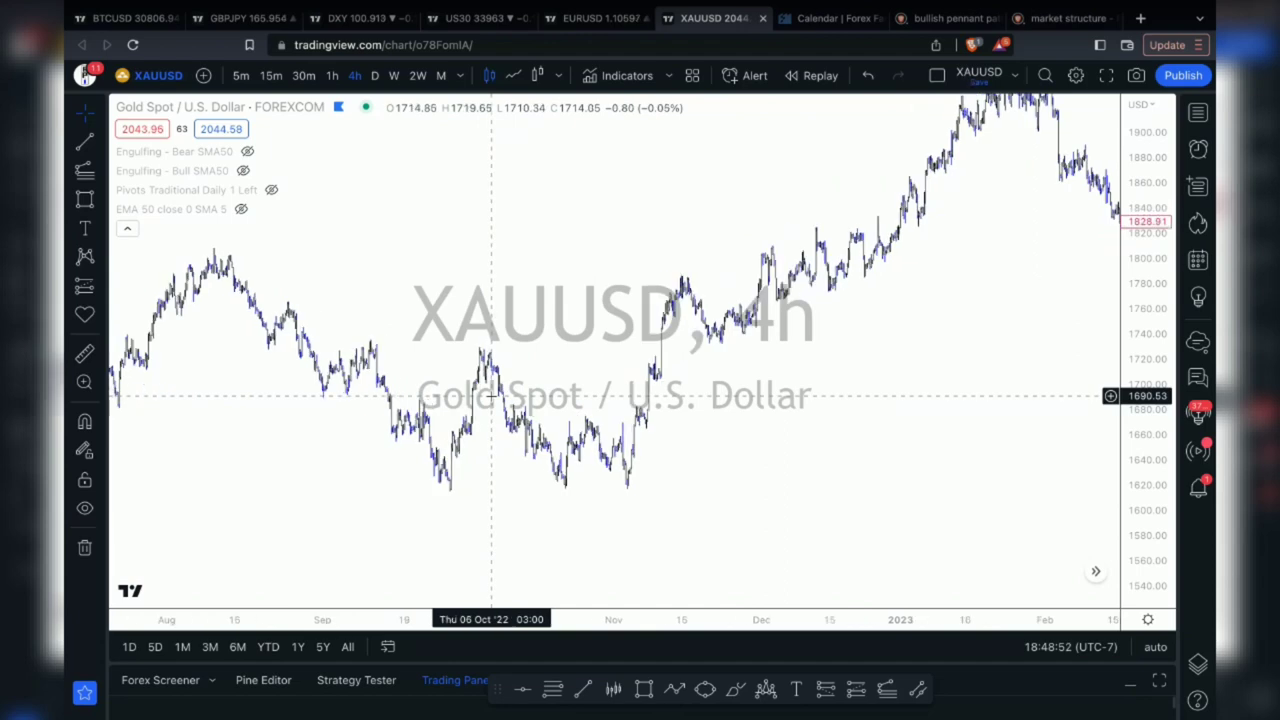
scroll(492, 396, up, 1)
scroll(492, 396, up, 1)
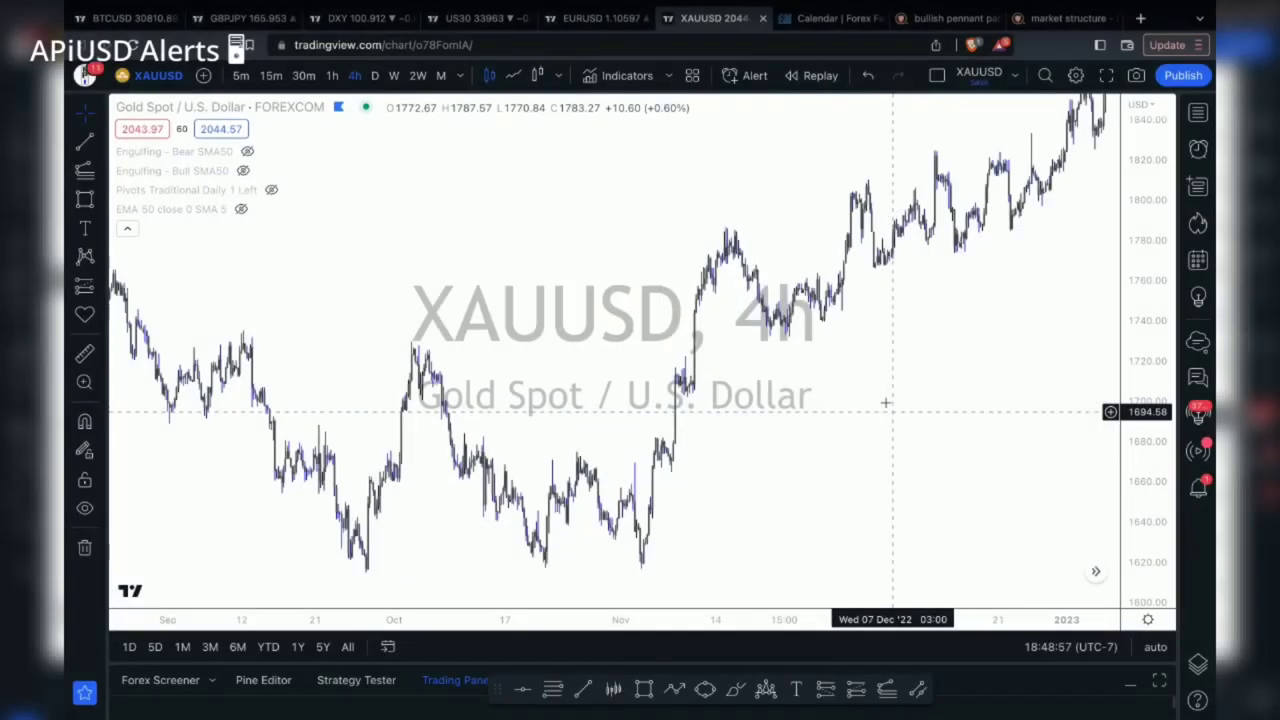
scroll(914, 257, up, 2)
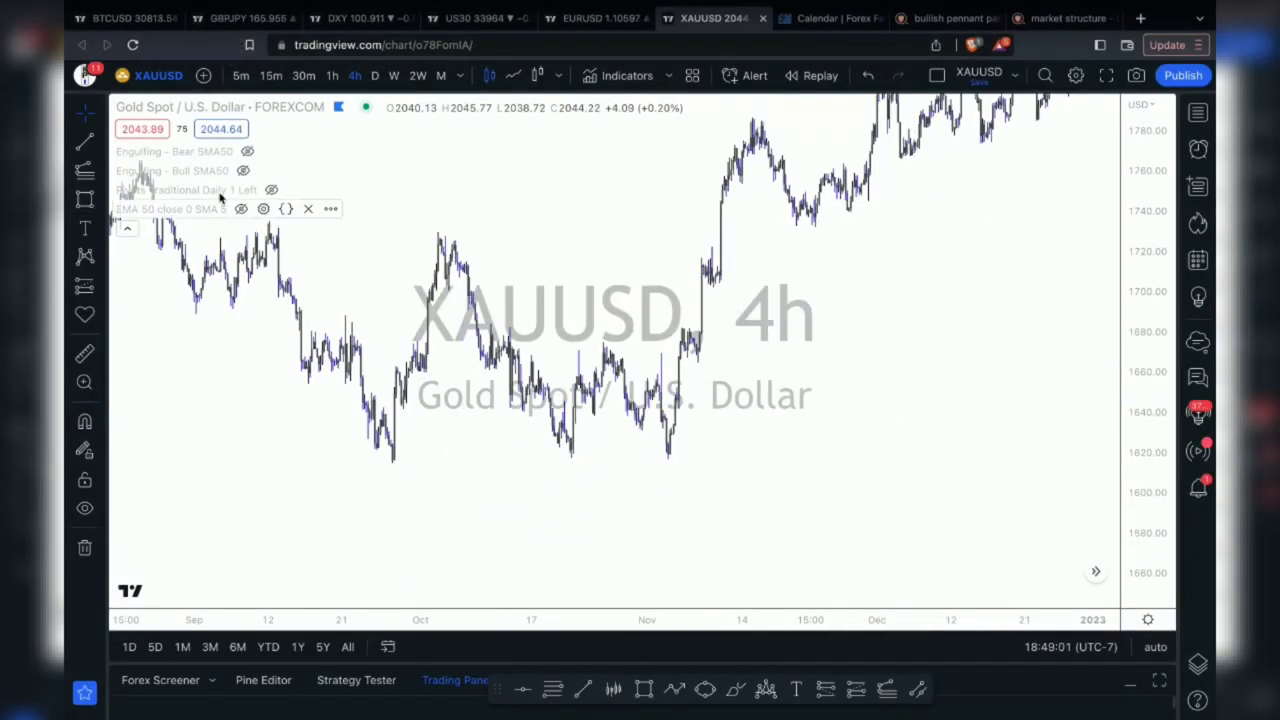
Step: Draw a path arrow along the November 2022 rally, from the early-November low near 1618 up to about 1758
click(103, 175)
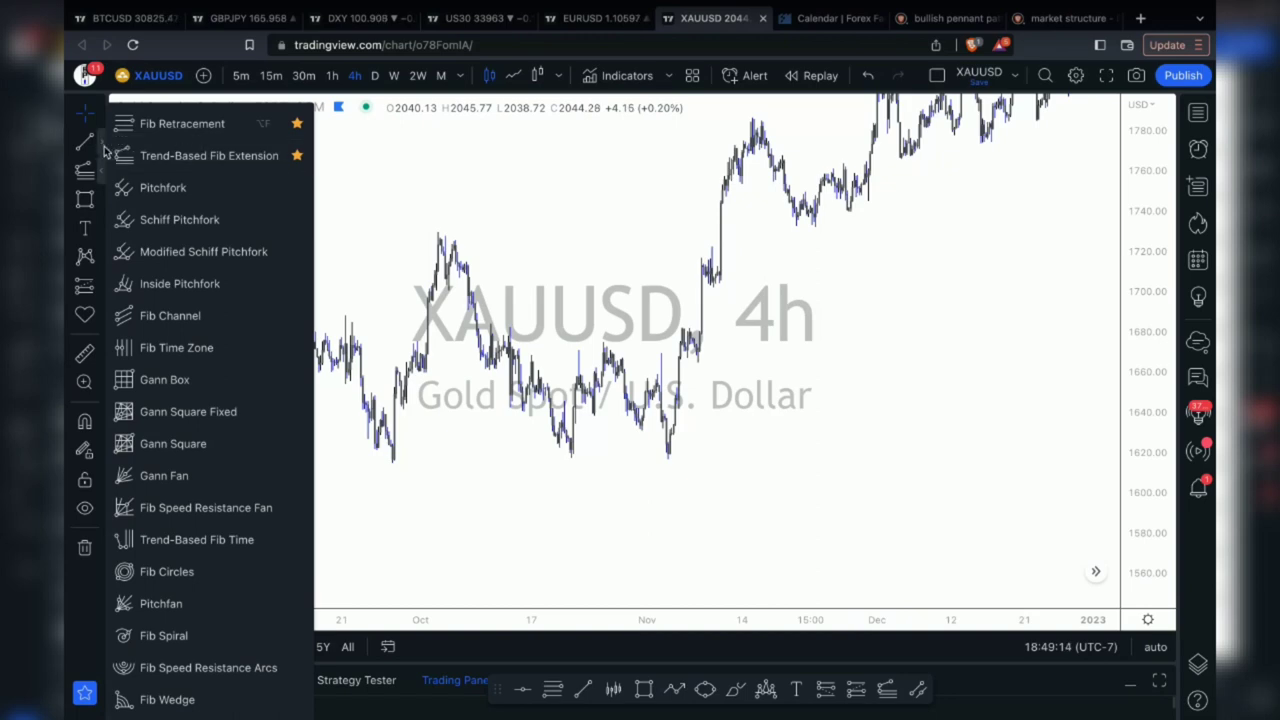
click(102, 146)
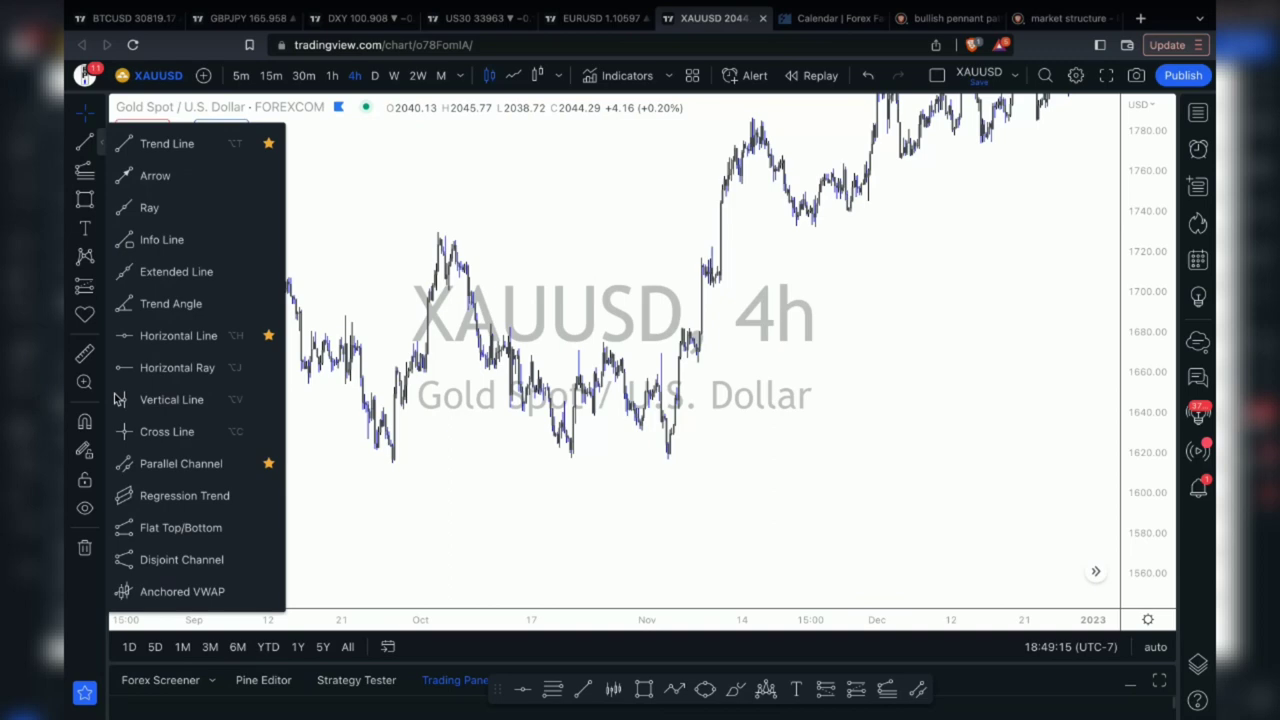
click(102, 172)
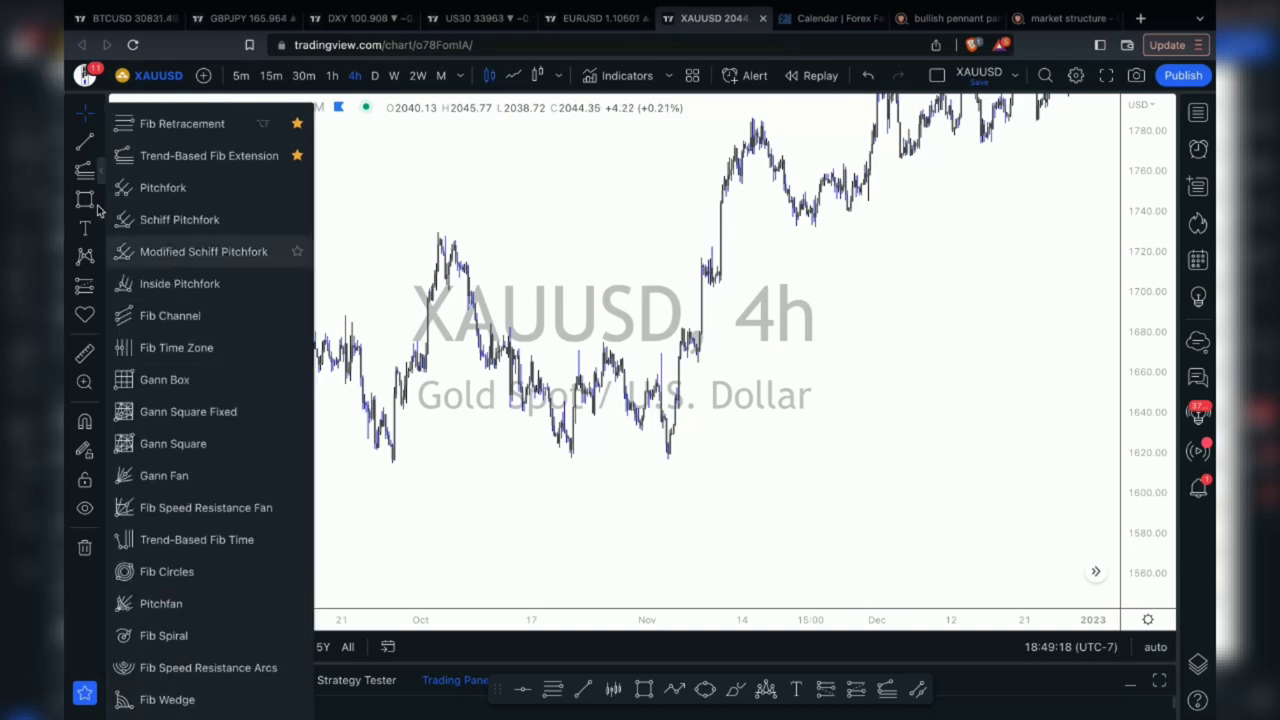
click(102, 200)
click(155, 360)
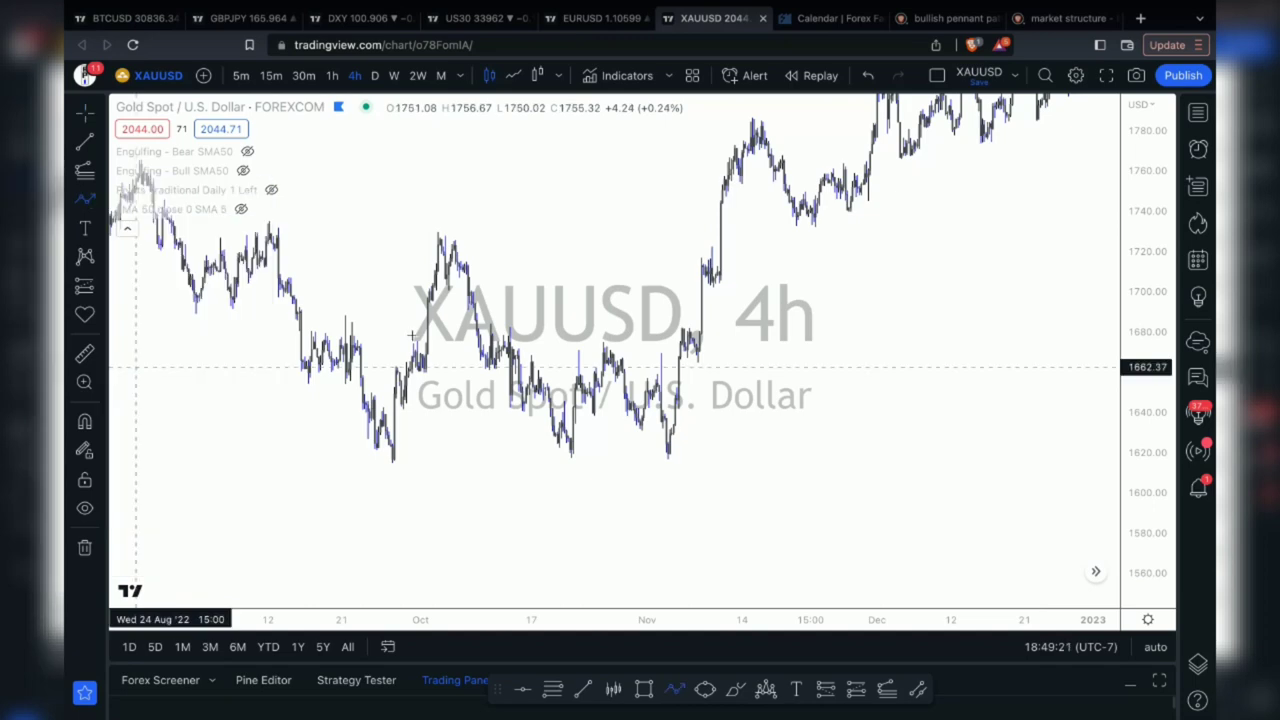
scroll(551, 380, right, 2)
scroll(551, 380, right, 5)
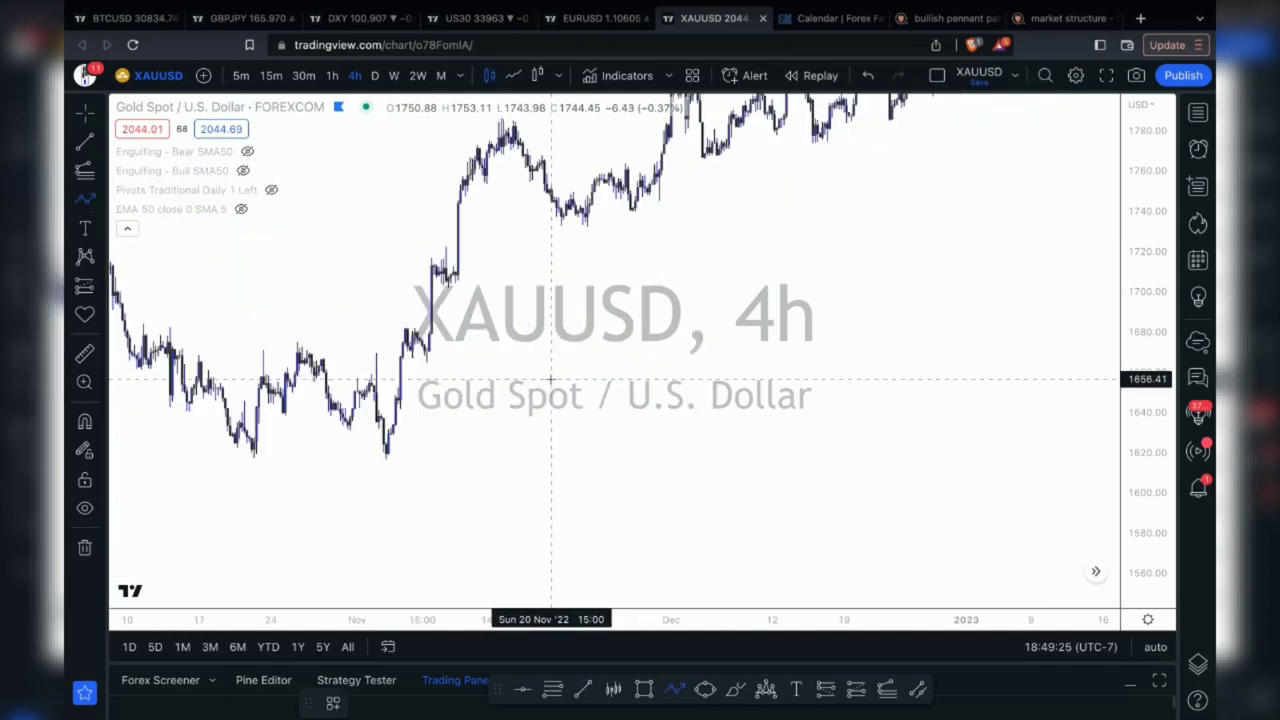
scroll(443, 528, up, 1)
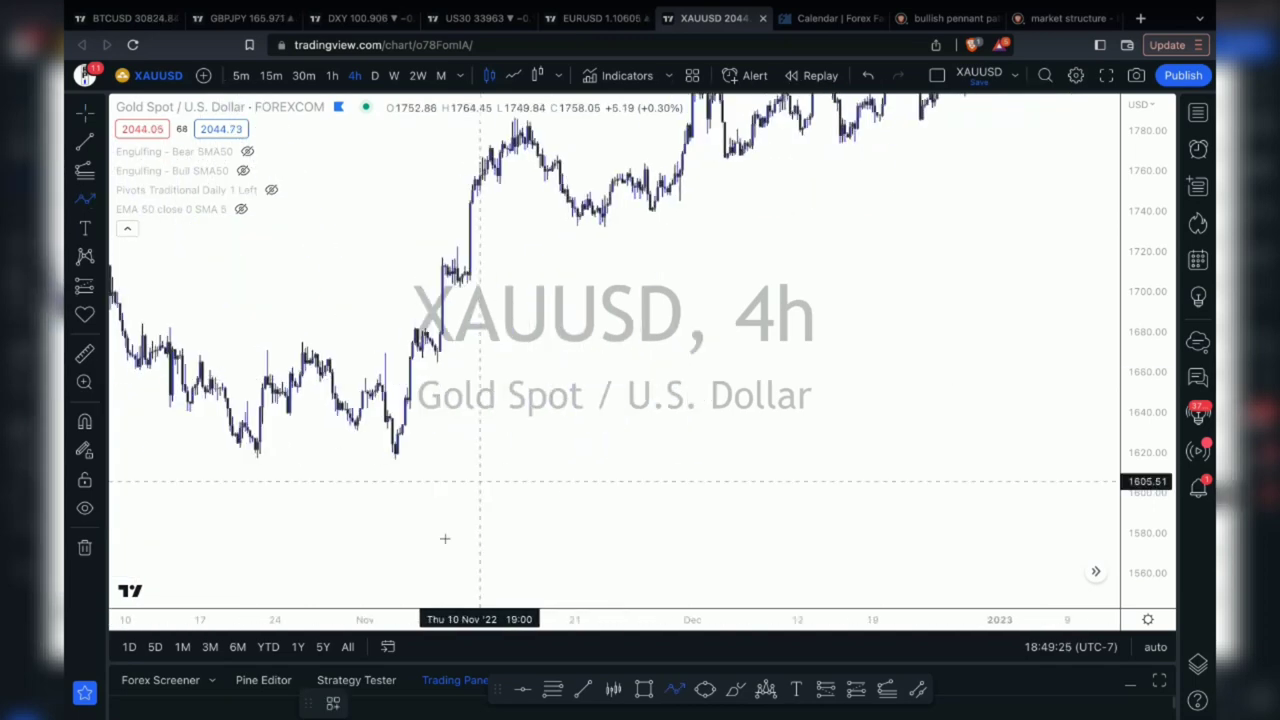
click(398, 458)
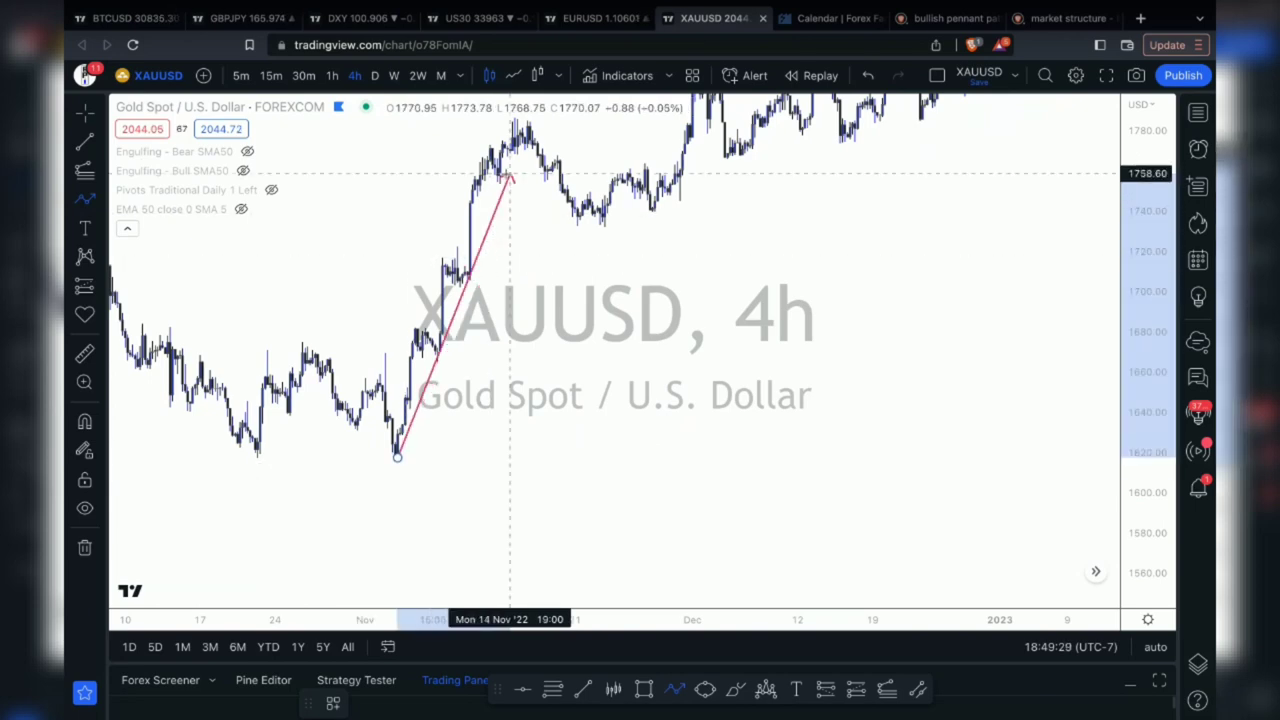
click(509, 175)
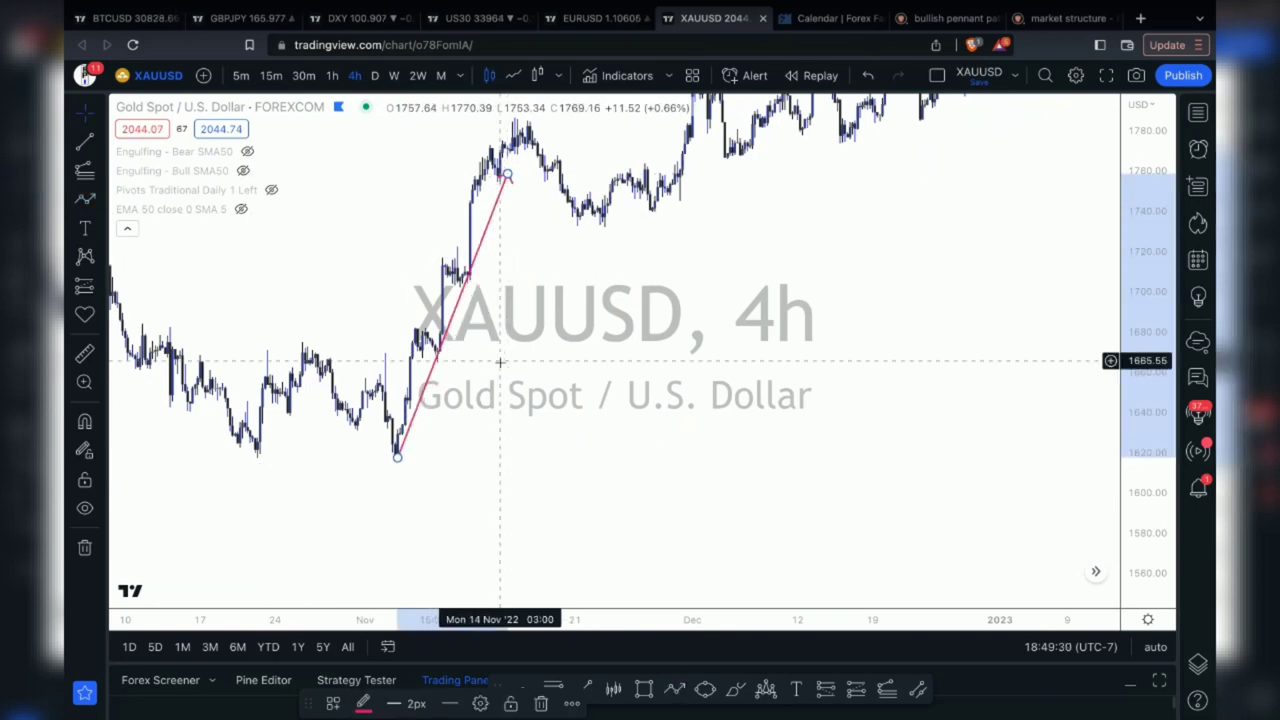
Step: Draw a second path arrow along the October 2022 decline, from about 1724 down to about 1638
scroll(500, 362, left, 5)
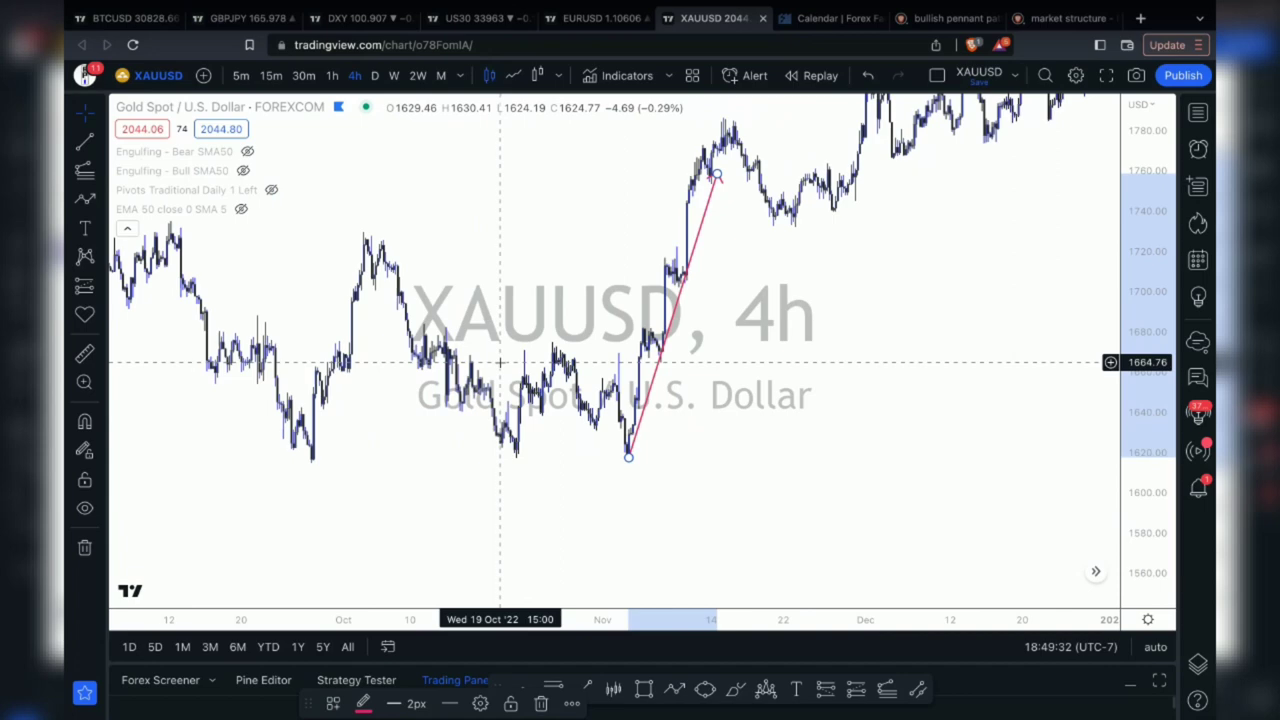
click(85, 199)
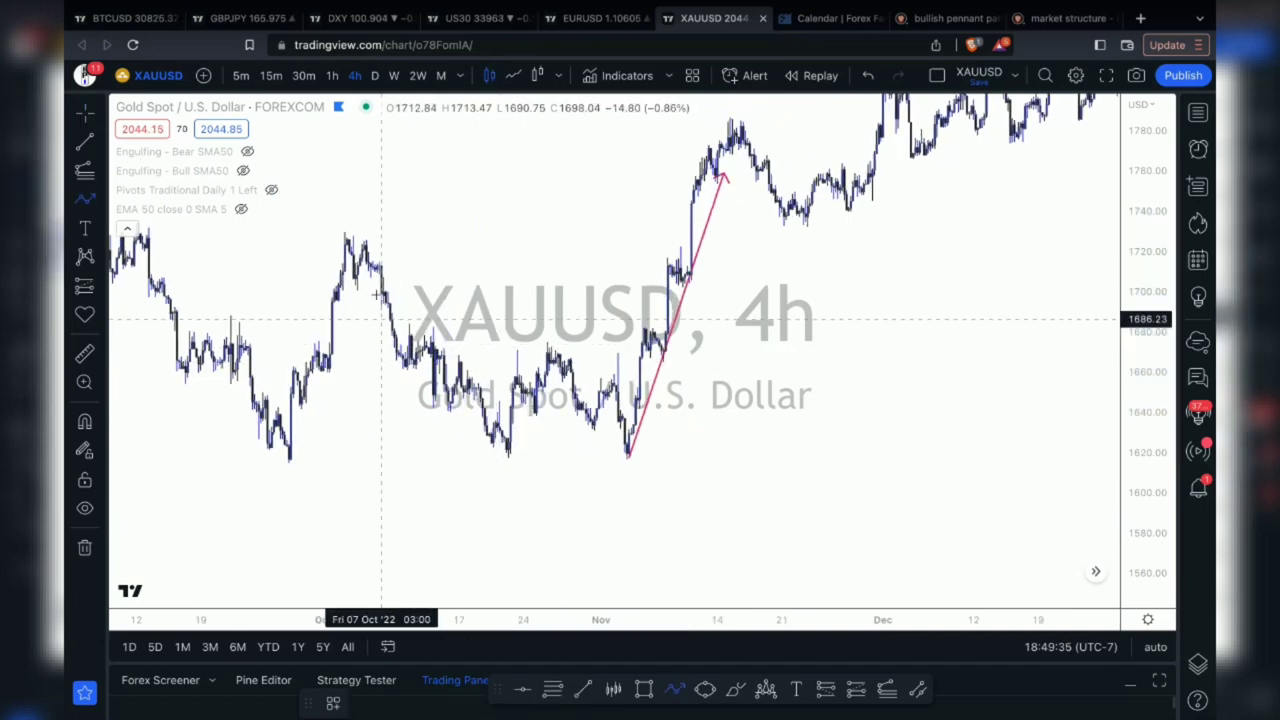
click(370, 244)
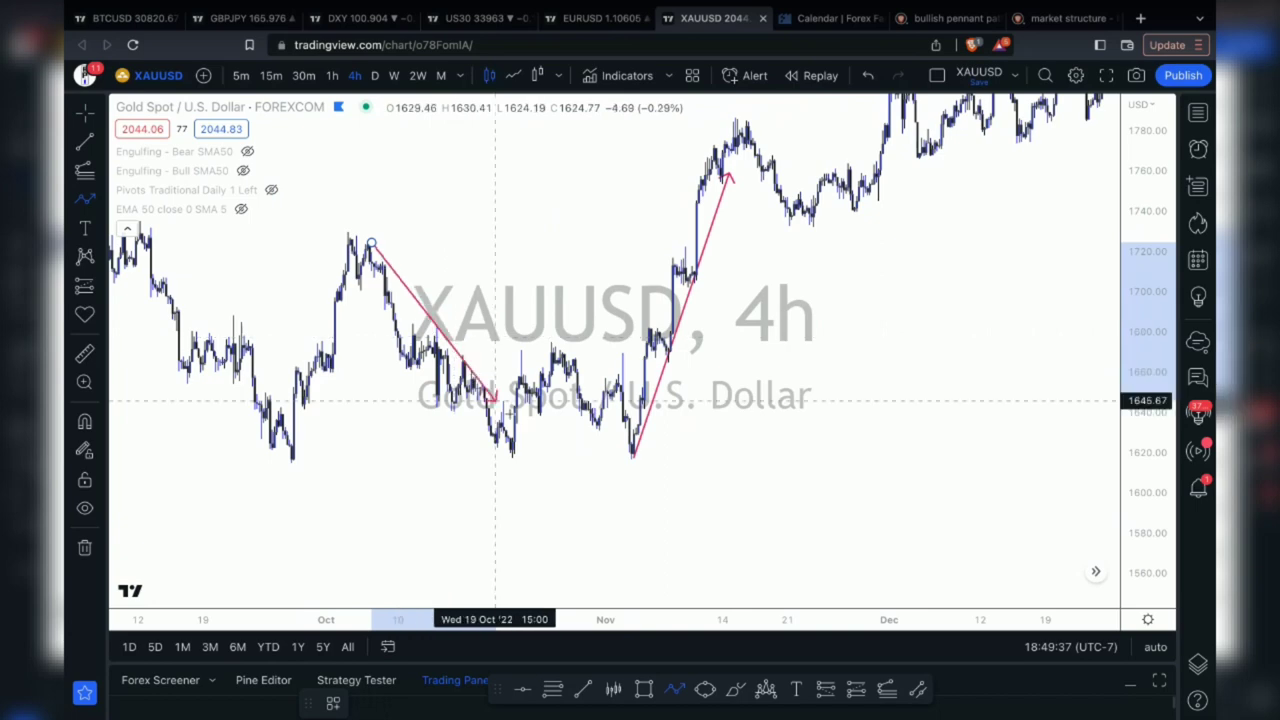
click(522, 414)
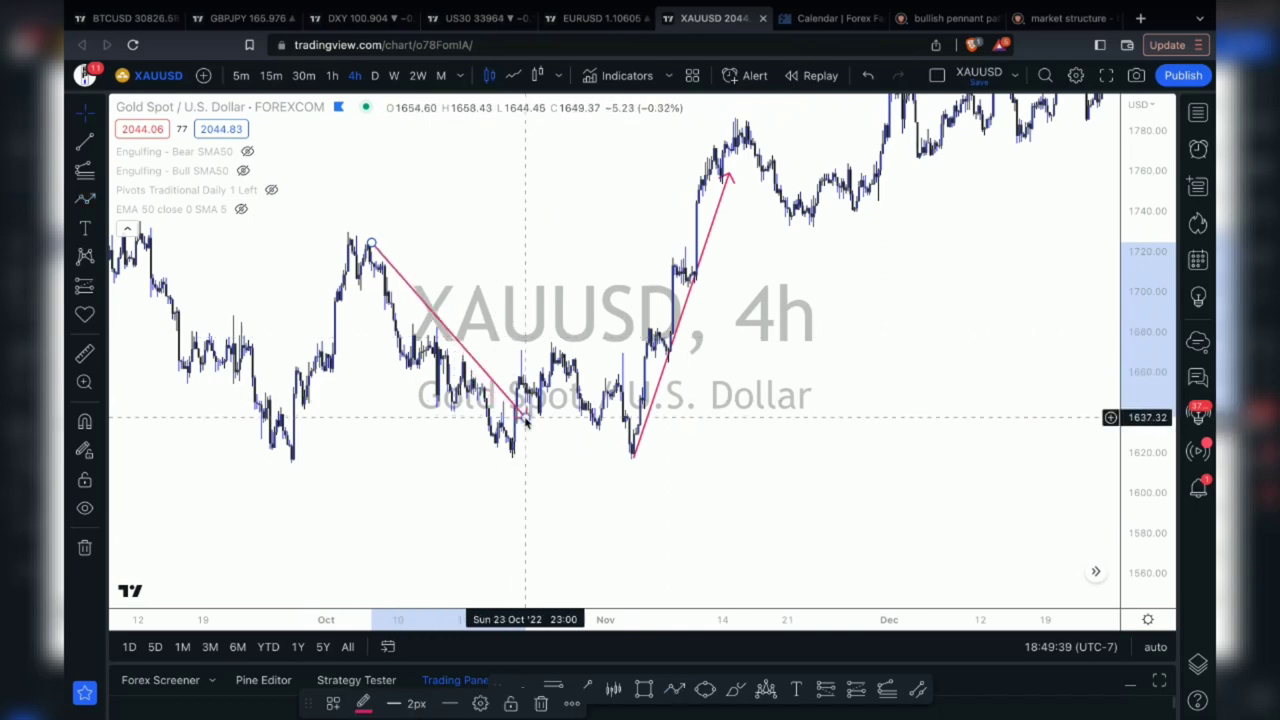
Step: Draw a path arrow along the rise from the late-September low near 1618 to about 1716 in early October
scroll(523, 420, left, 5)
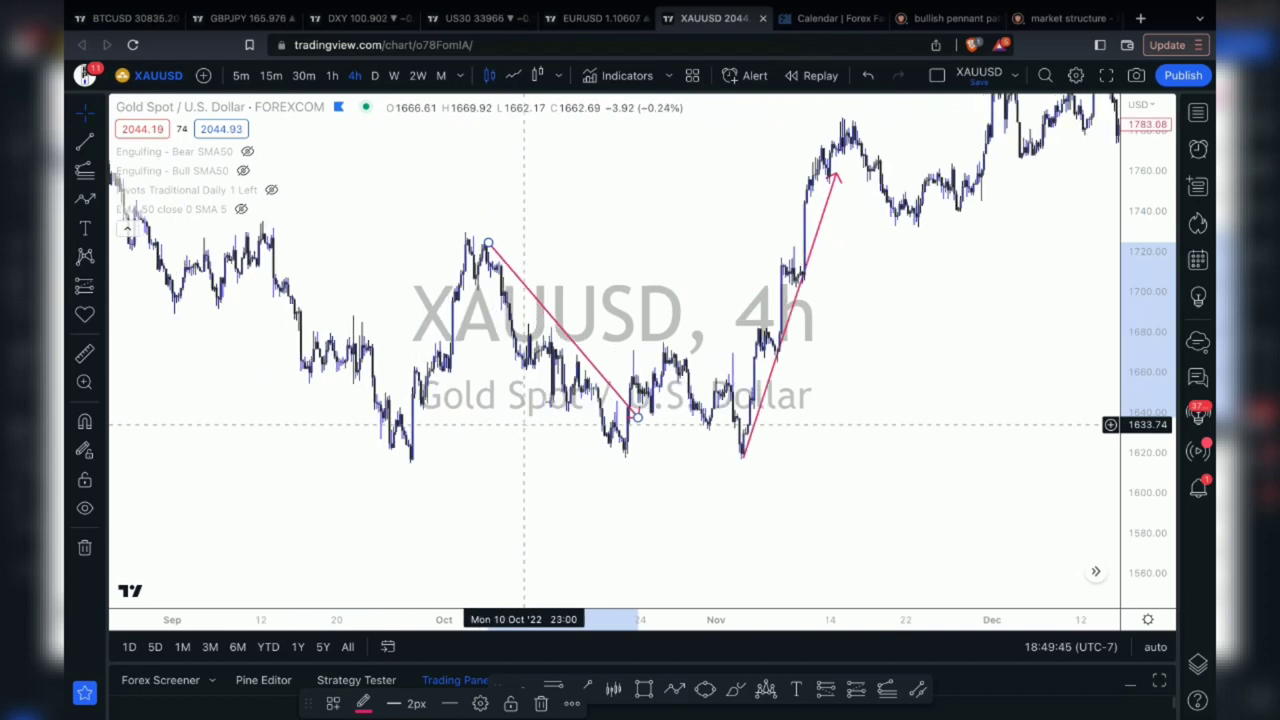
scroll(327, 268, left, 5)
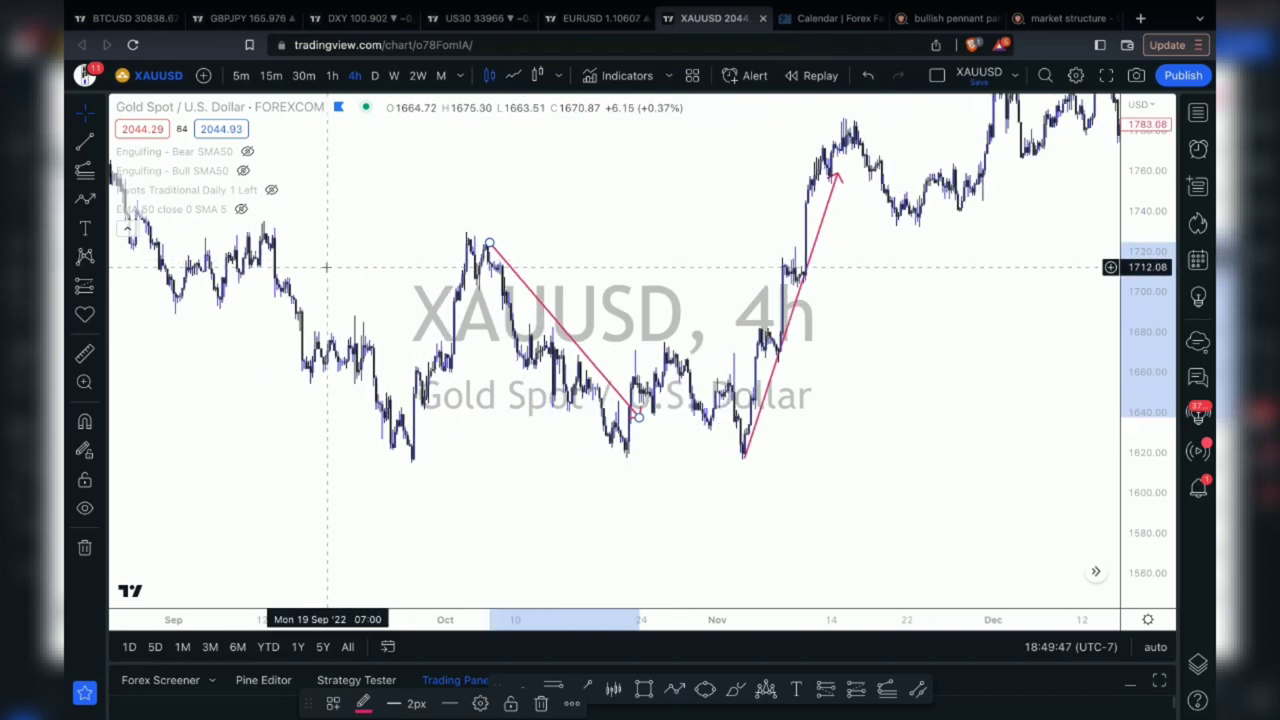
click(86, 201)
scroll(530, 420, up, 3)
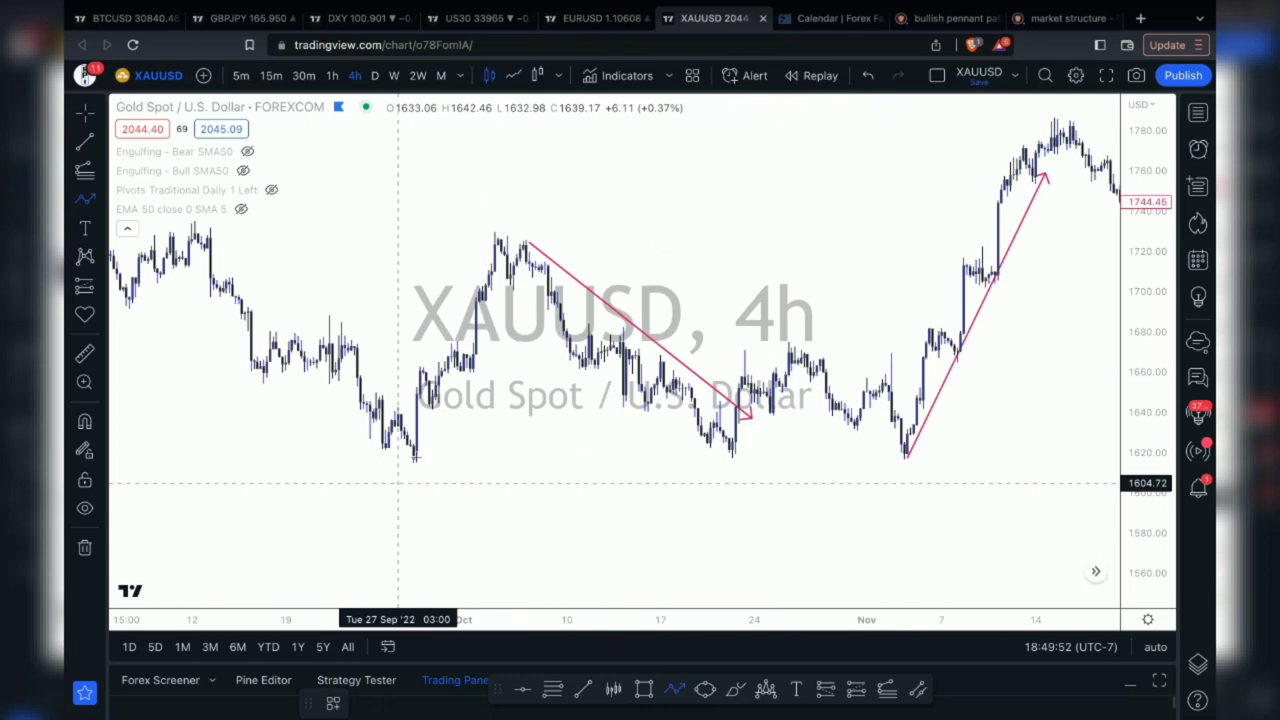
click(413, 456)
click(525, 273)
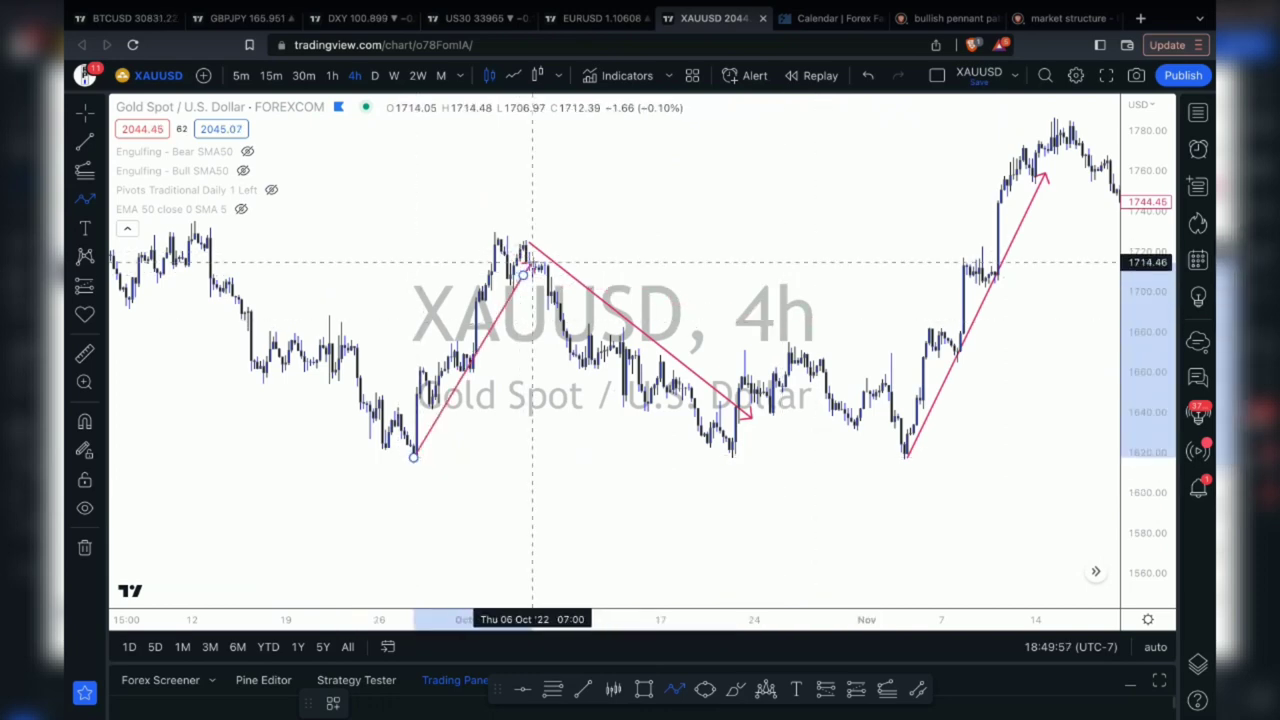
click(531, 255)
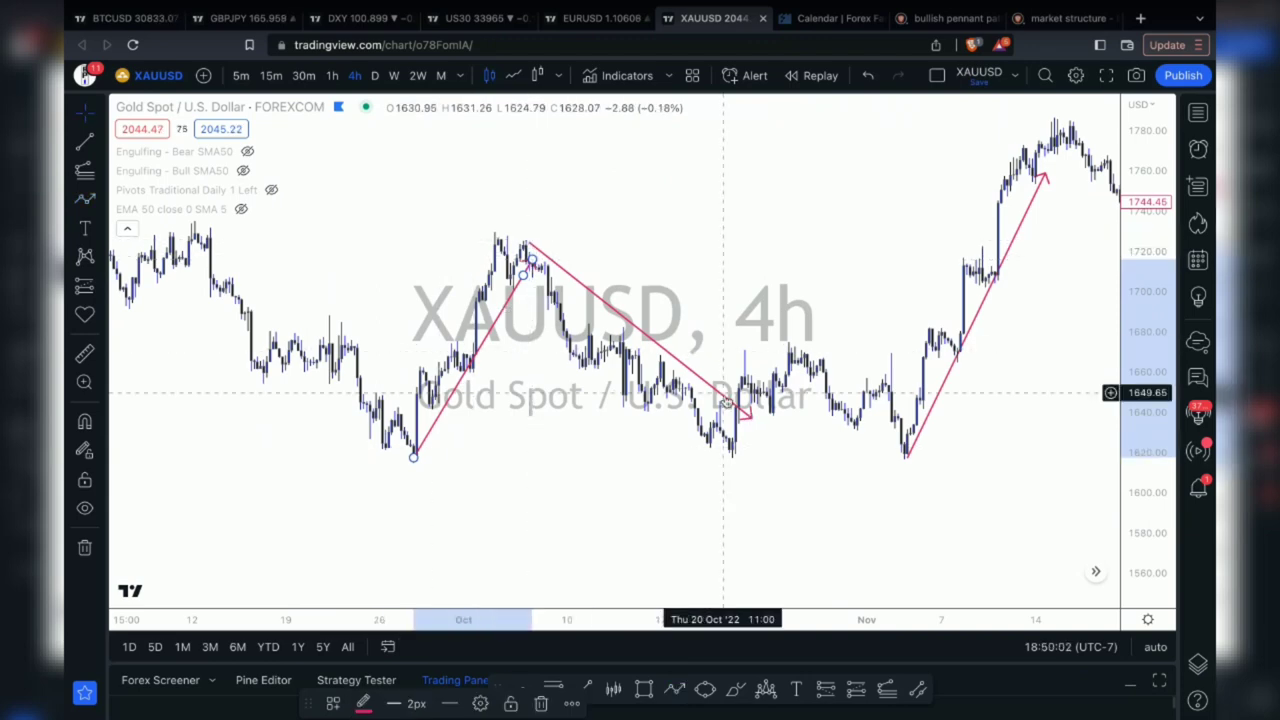
Step: Delete the path arrow that follows the rise from the late-September low to early October
scroll(723, 400, up, 3)
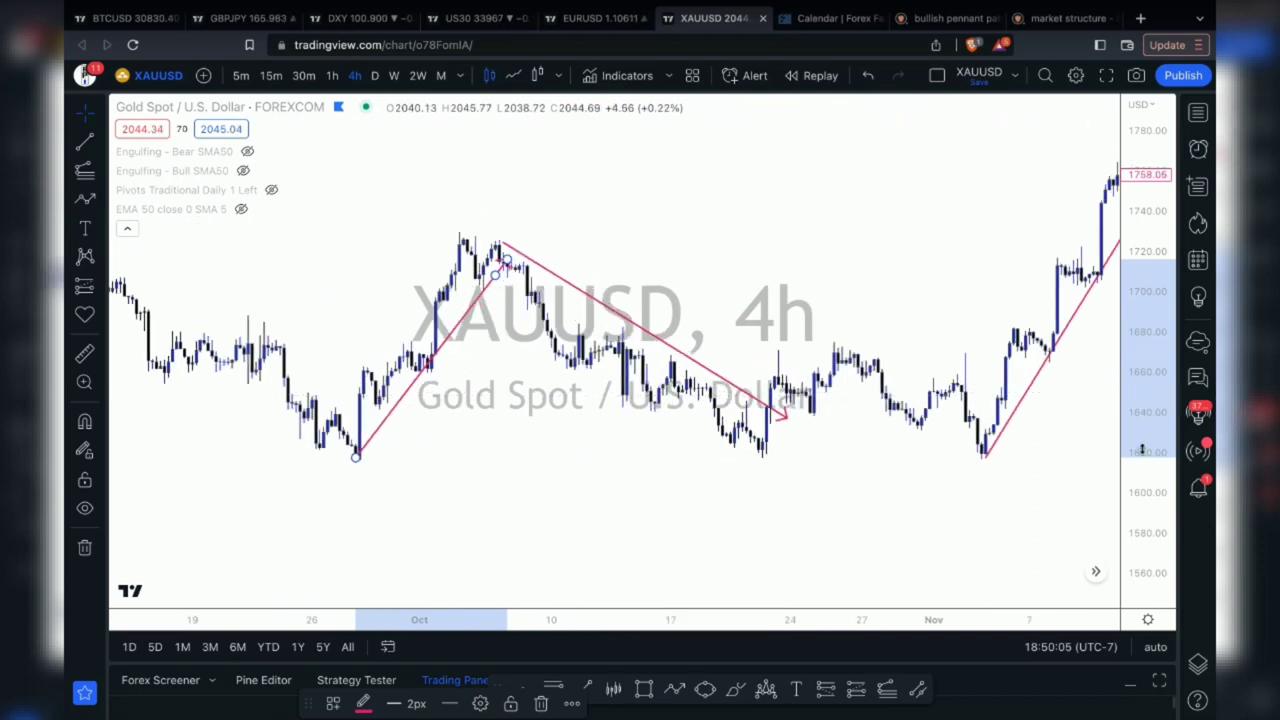
drag(1141, 449, 1141, 330)
scroll(840, 392, left, 3)
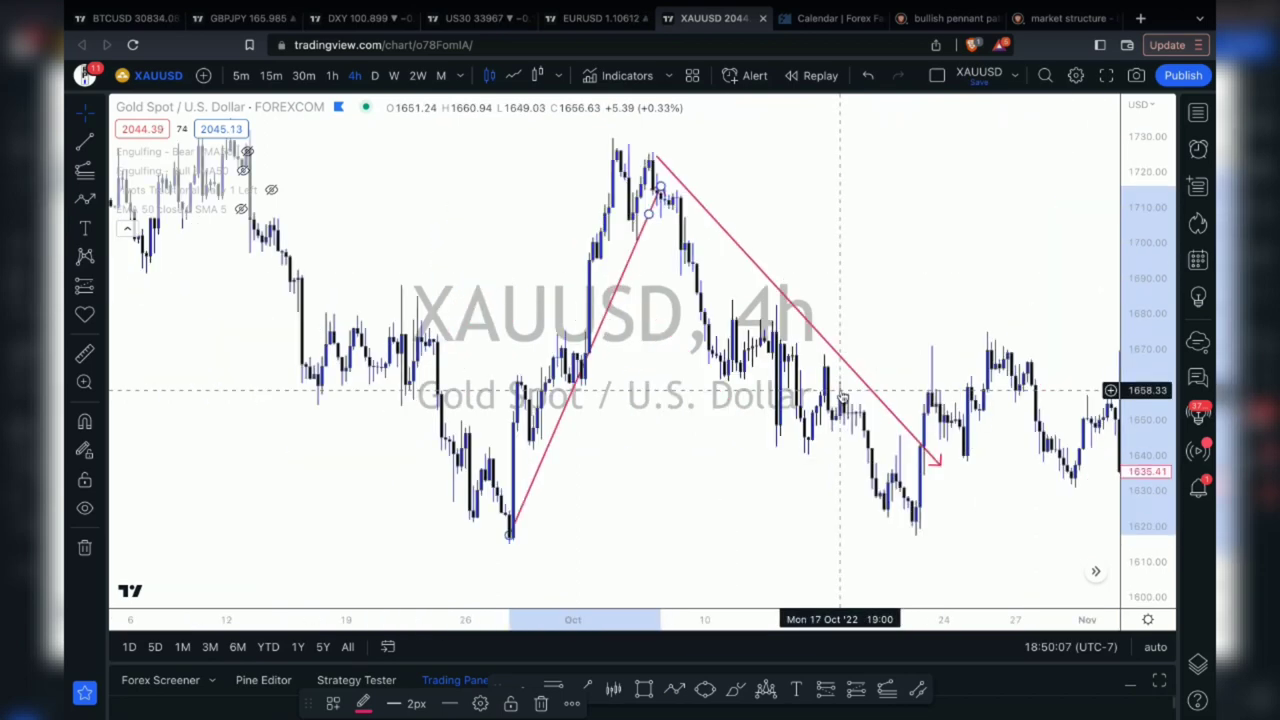
scroll(841, 392, up, 1)
scroll(841, 392, up, 2)
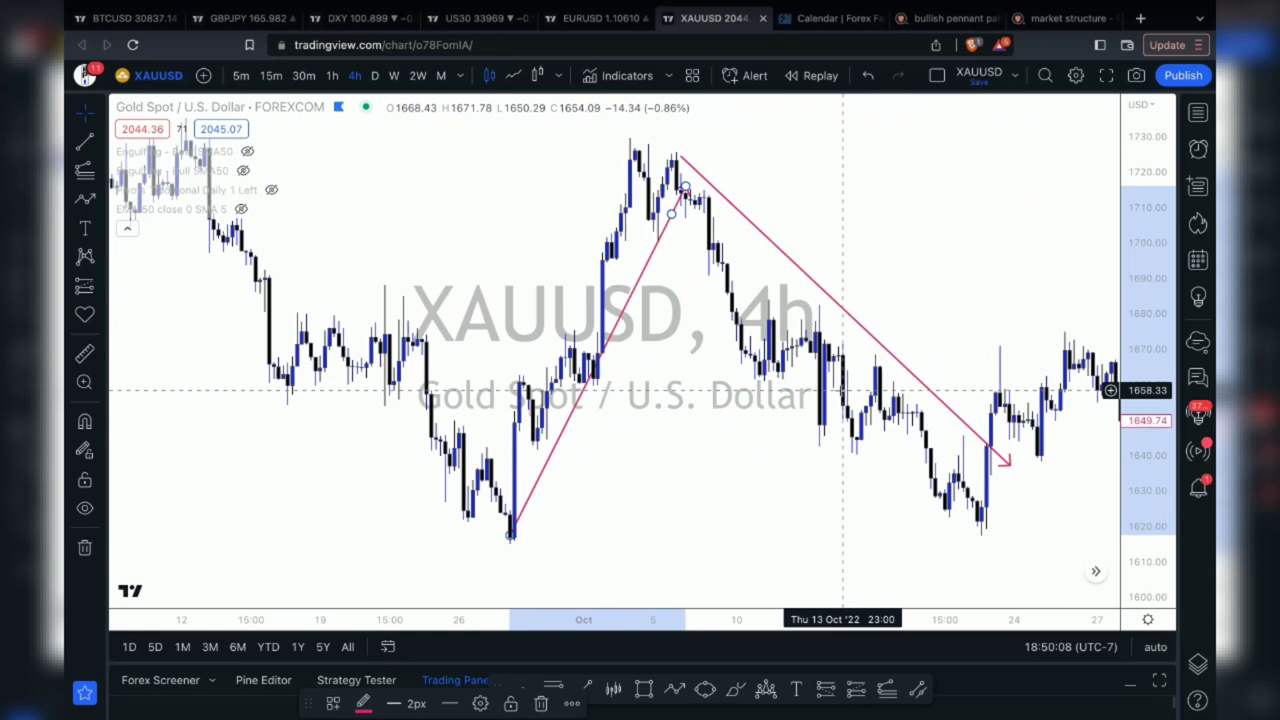
mouse_move(162, 209)
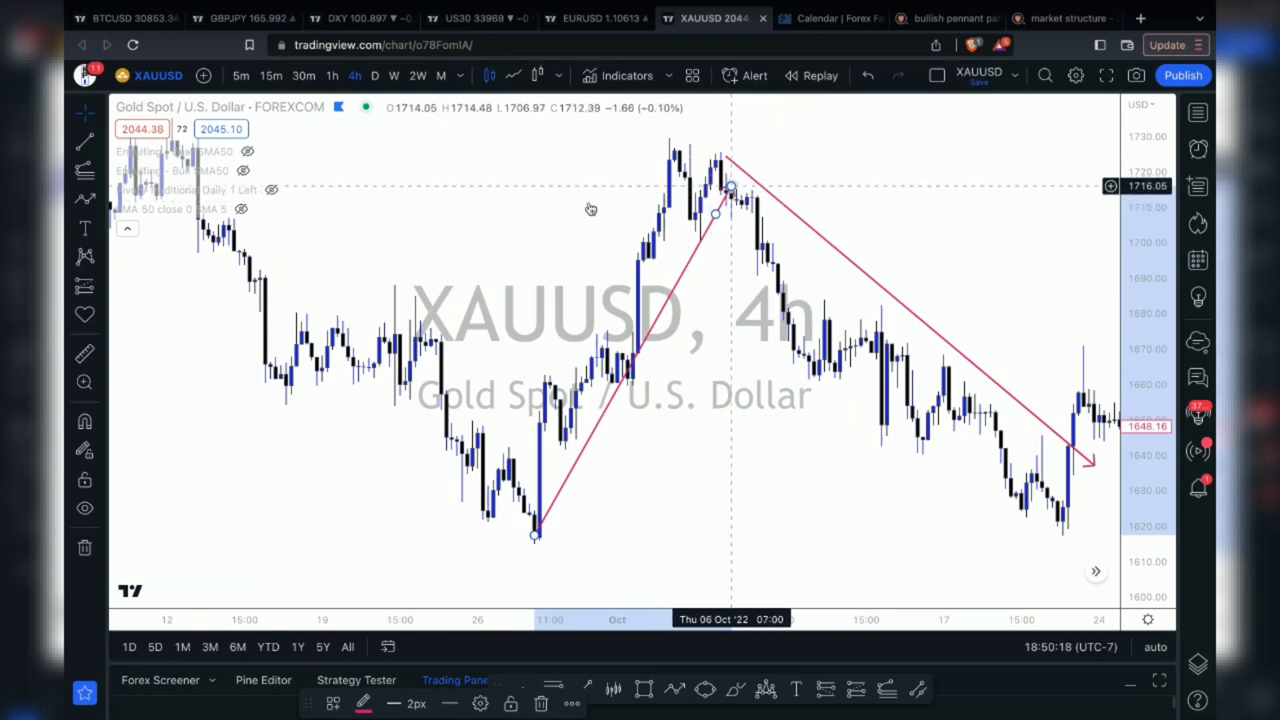
key(Delete)
Step: Draw a zigzag path arrow from the late-September low near 1617 through about 1662, 1641 and 1675, ending near 1659 on 3 October
click(86, 201)
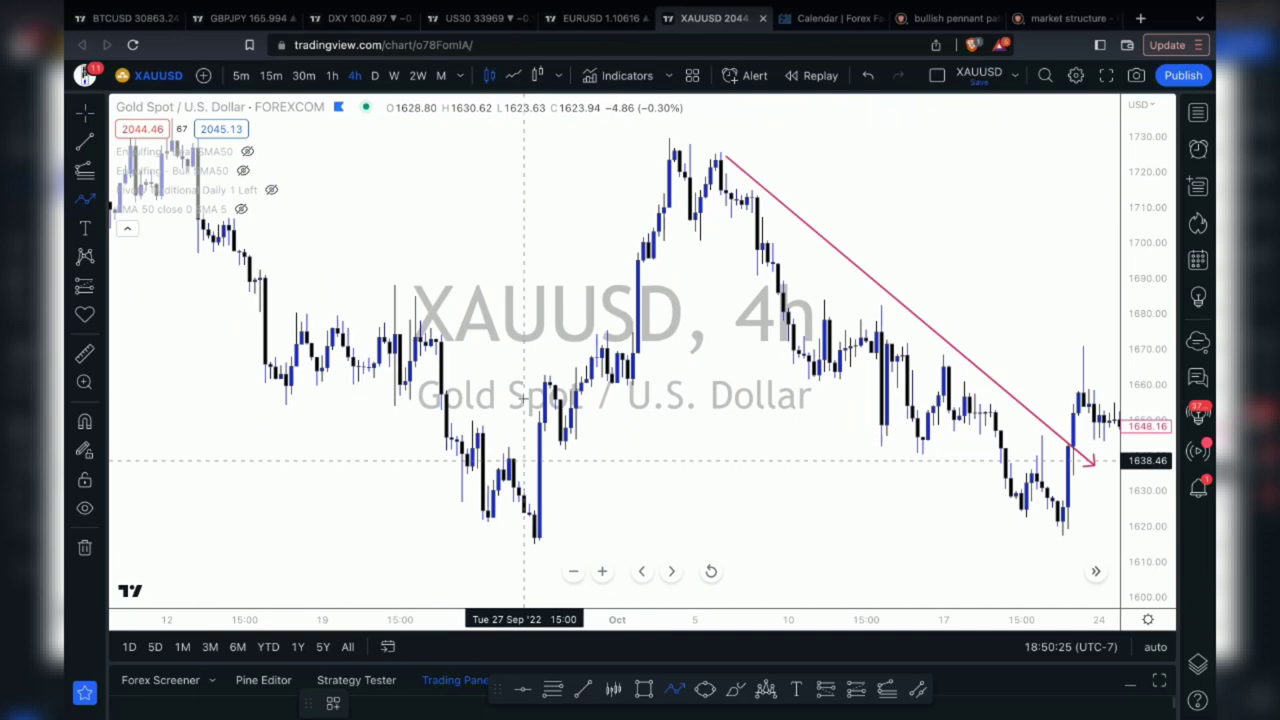
click(538, 538)
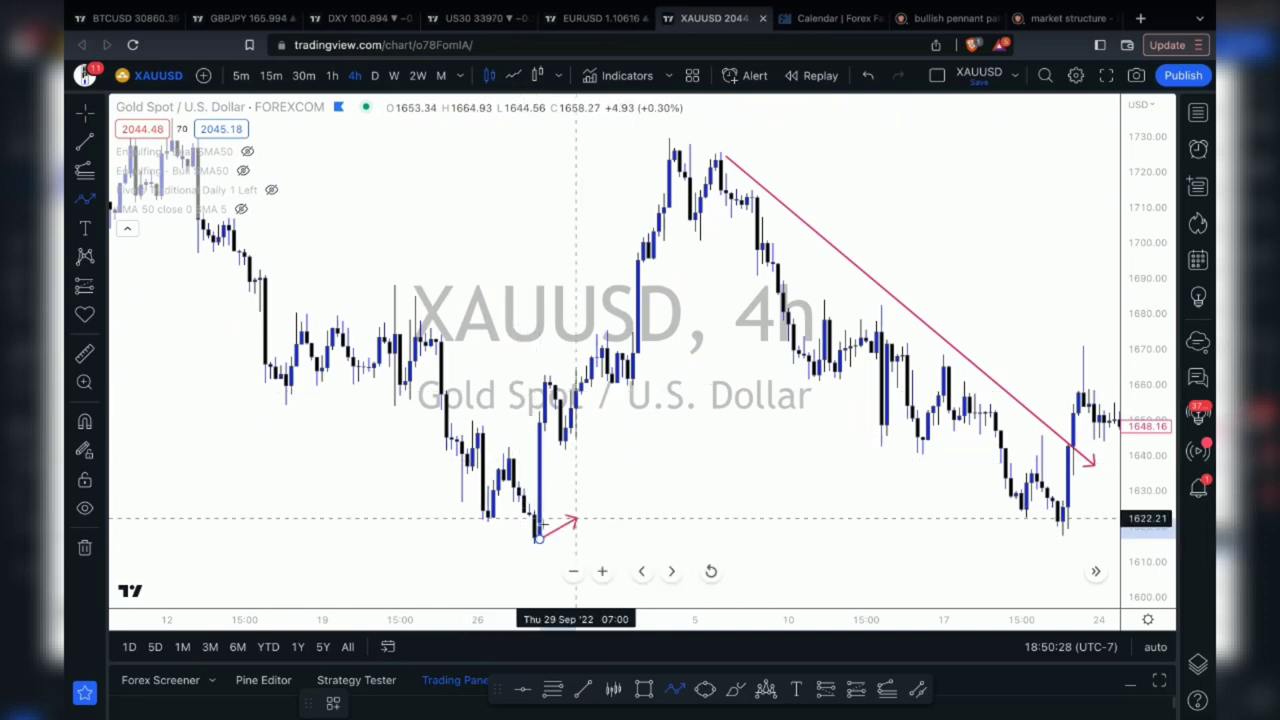
click(1115, 531)
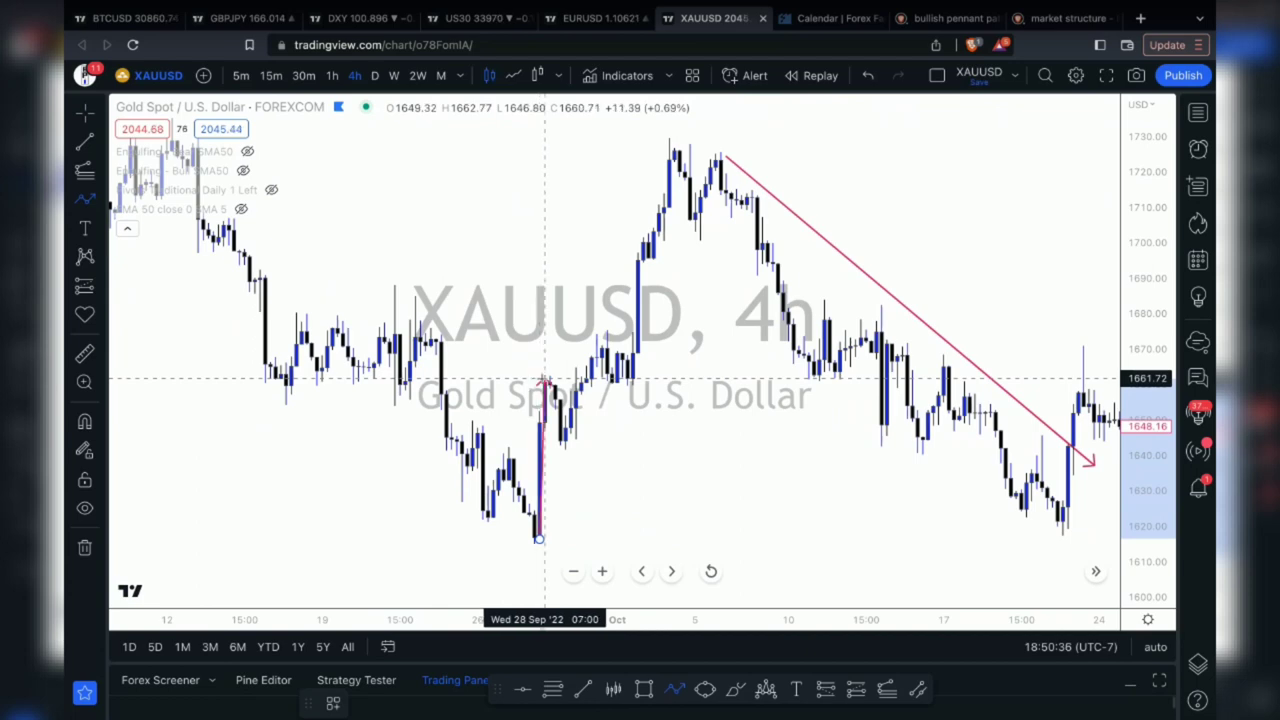
click(545, 381)
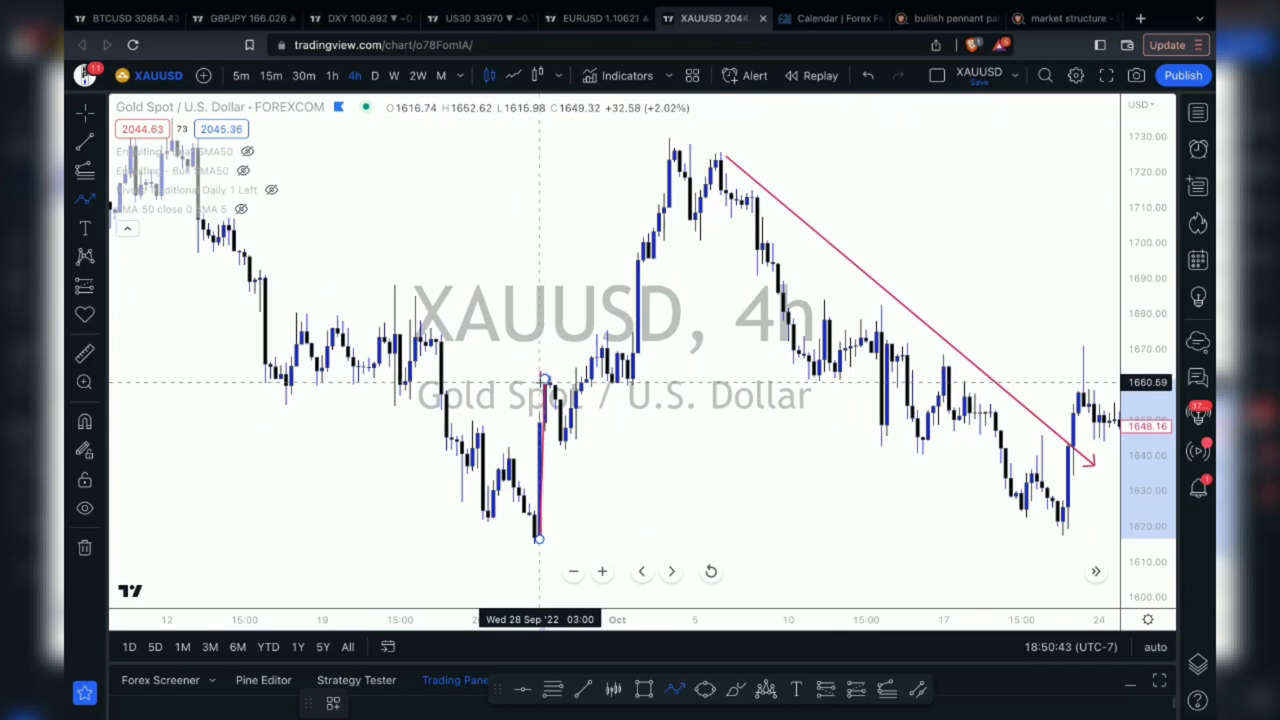
click(541, 381)
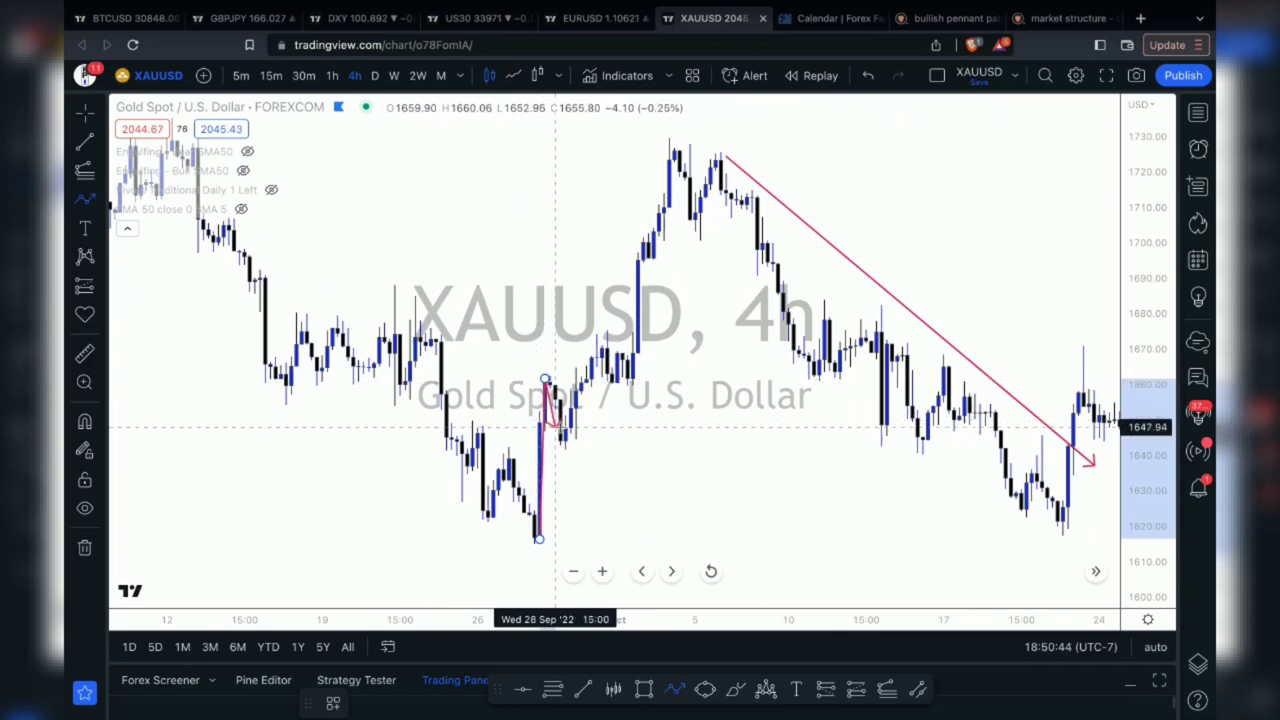
click(560, 450)
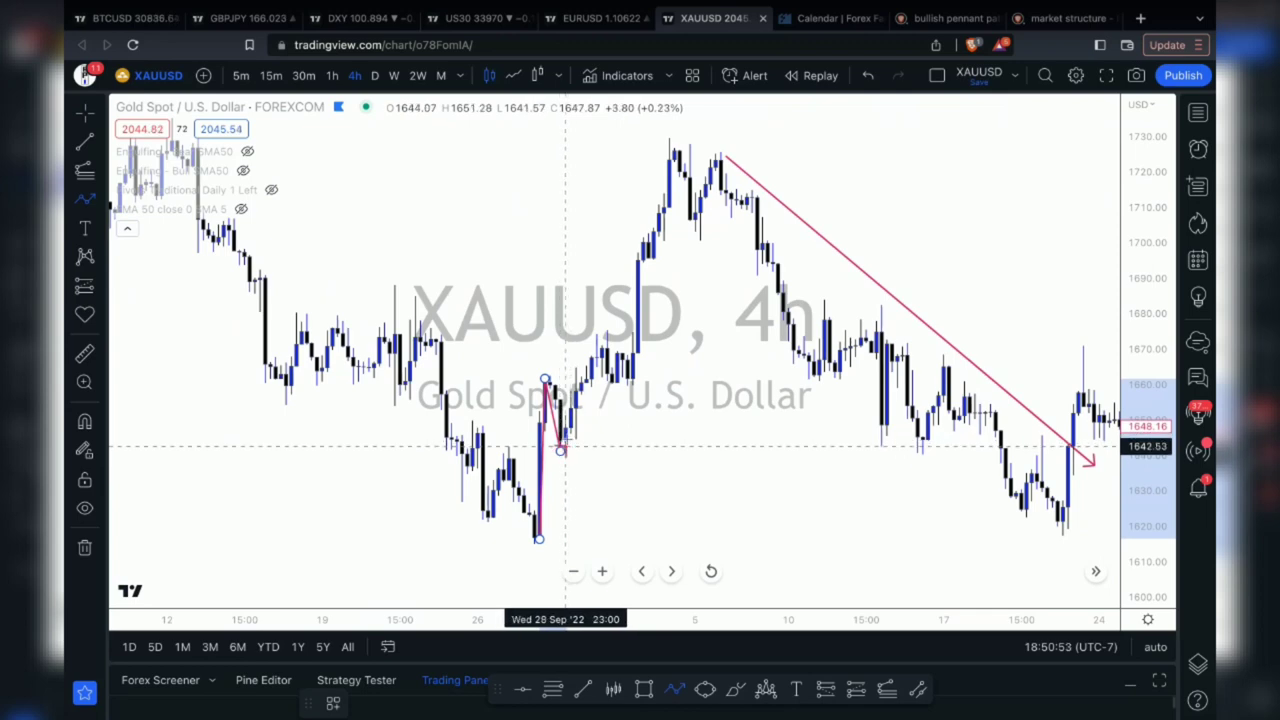
click(594, 332)
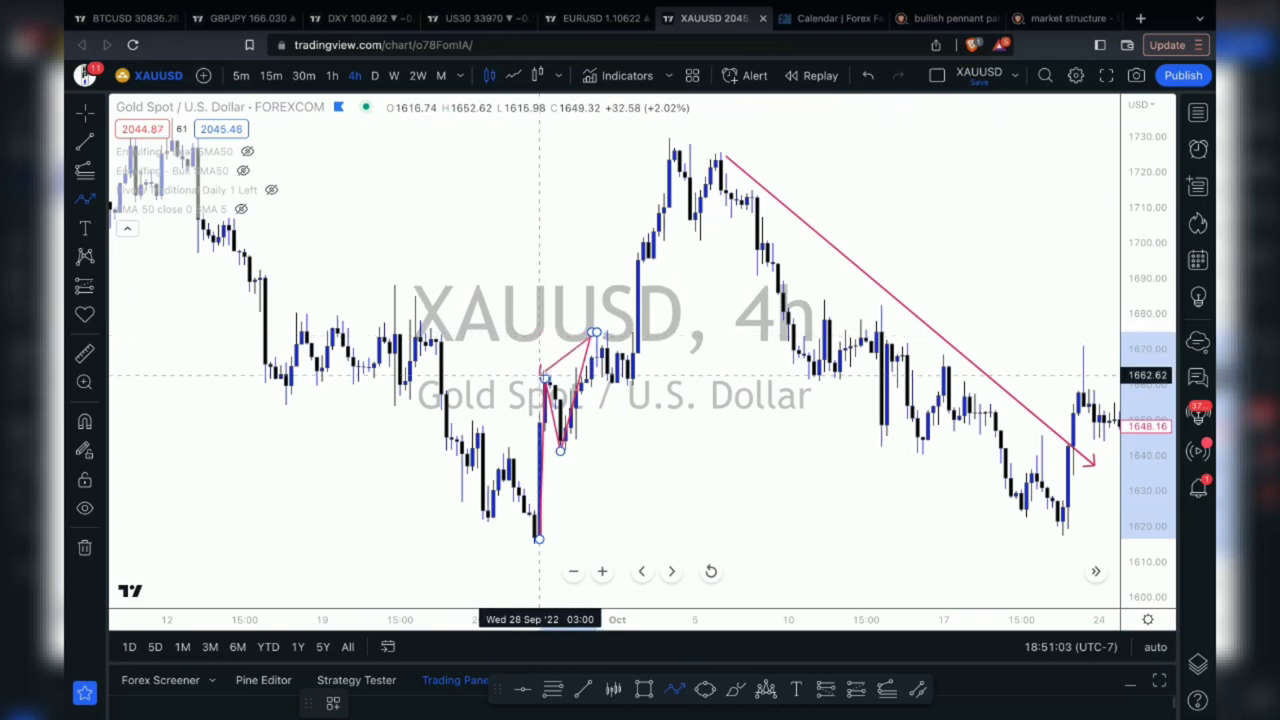
click(541, 378)
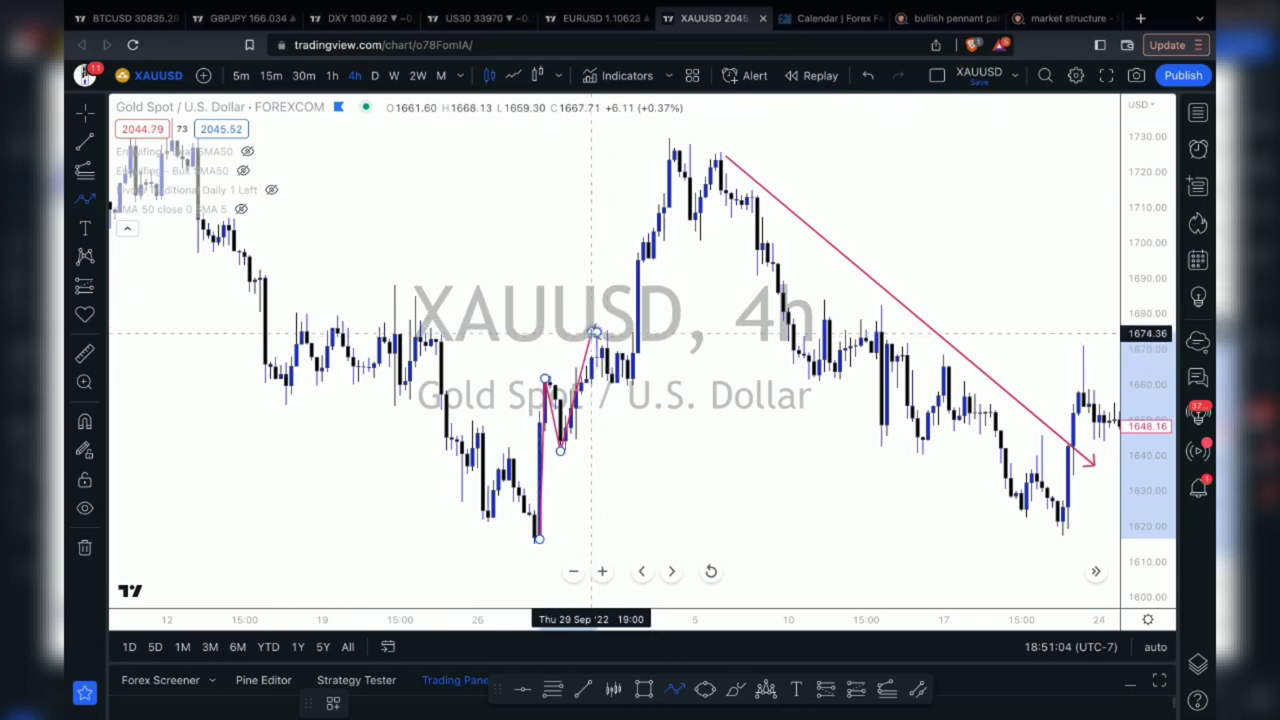
click(596, 332)
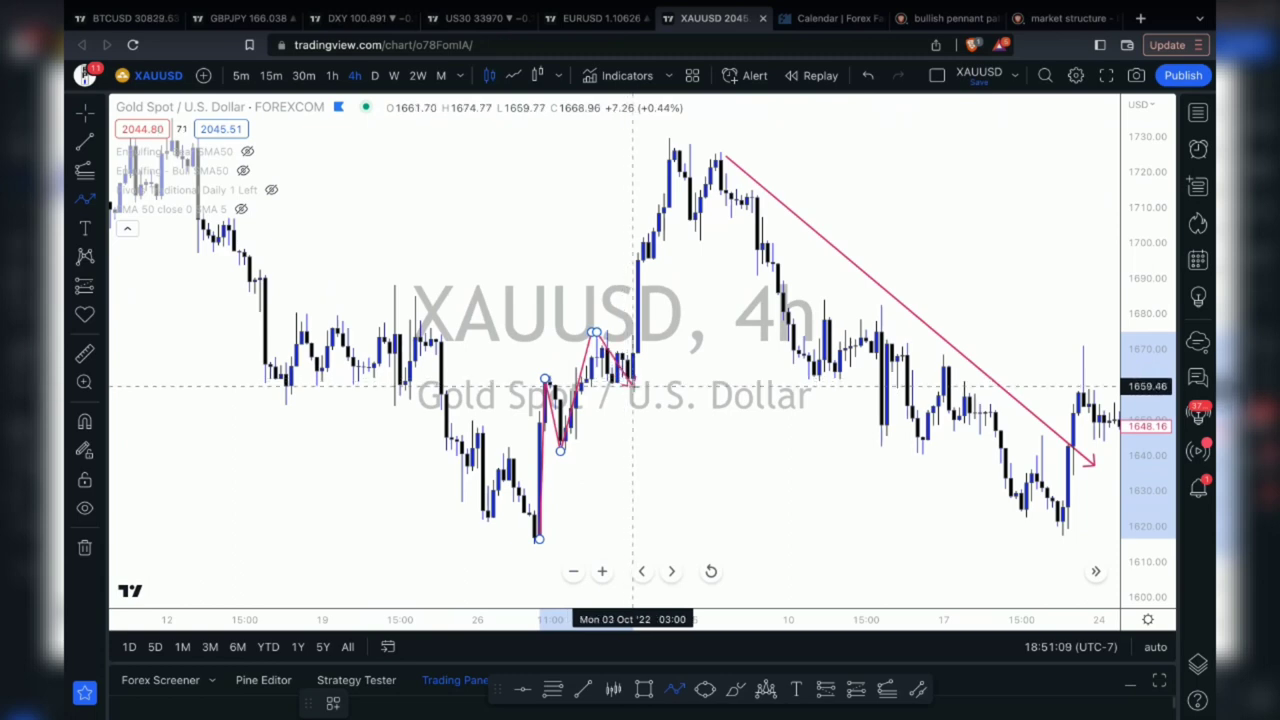
double_click(632, 385)
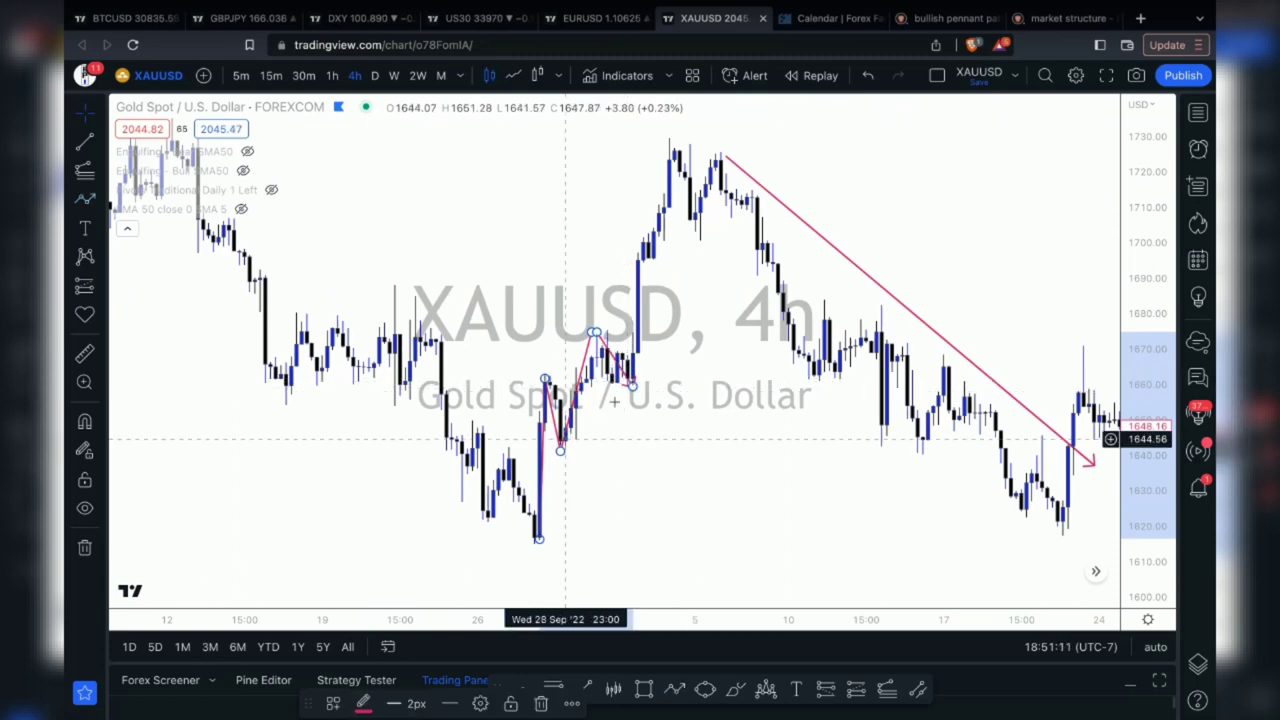
Step: Continue the zigzag with another path arrow from about 1659 up to 1703, down to 1694, and up to the early-October high near 1730
click(622, 379)
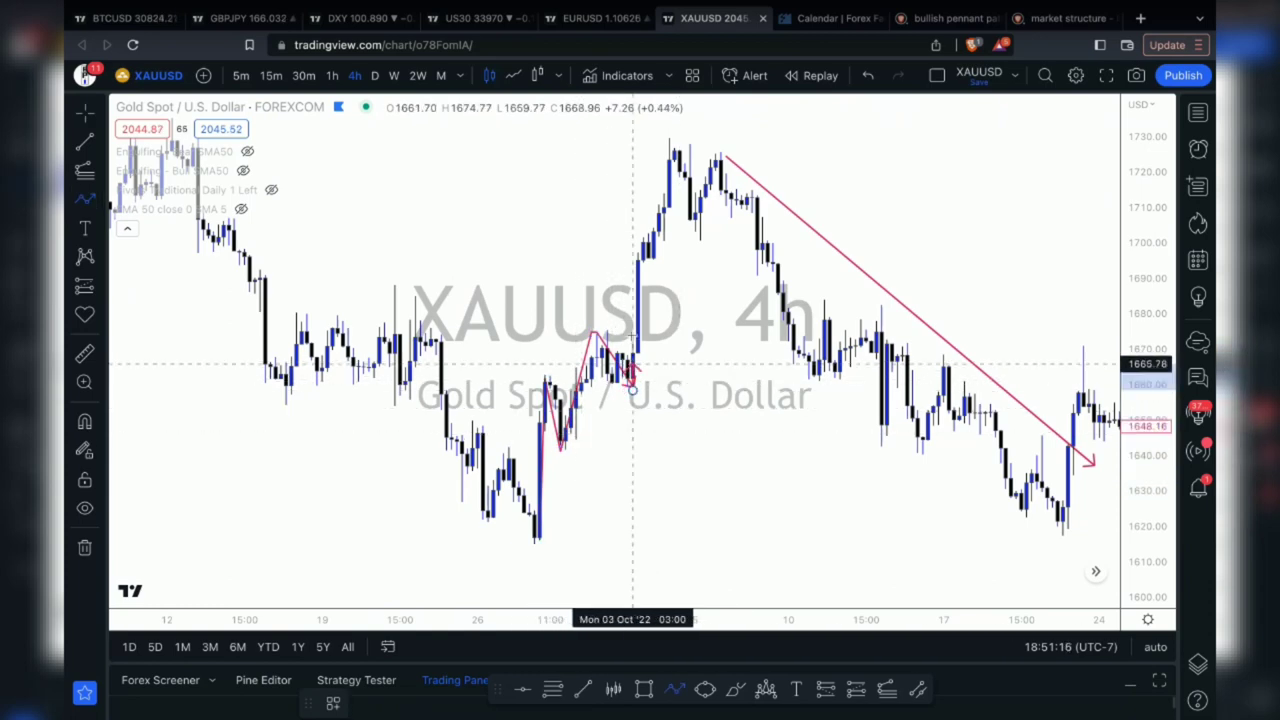
click(641, 233)
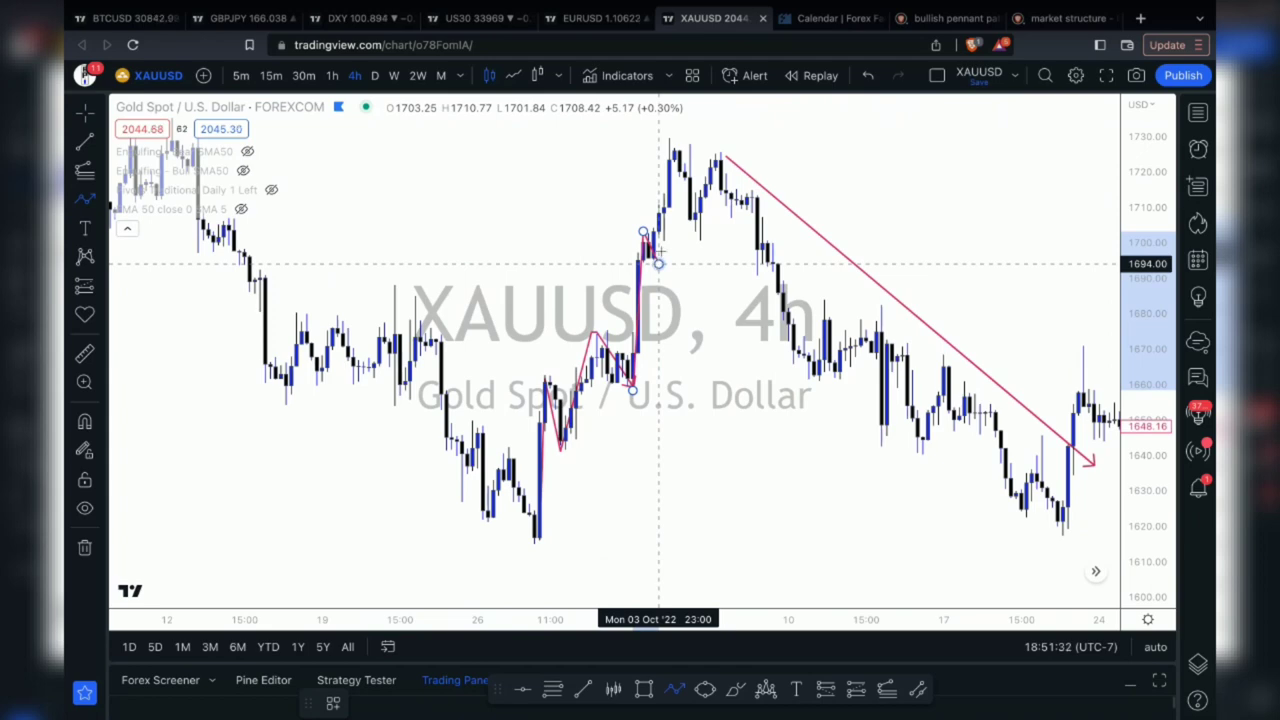
double_click(674, 136)
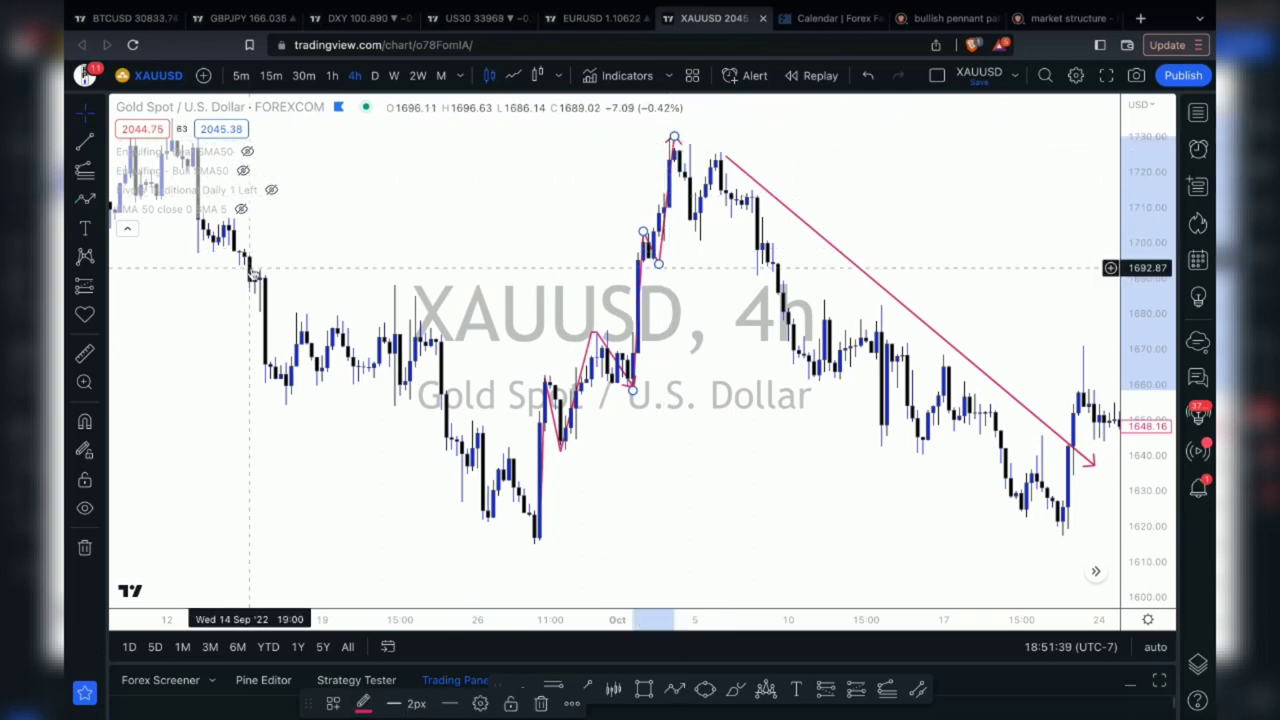
Step: Draw a trend line beneath the rally from the 27 September low at about 1614 to about 1701 on 5 October
click(98, 149)
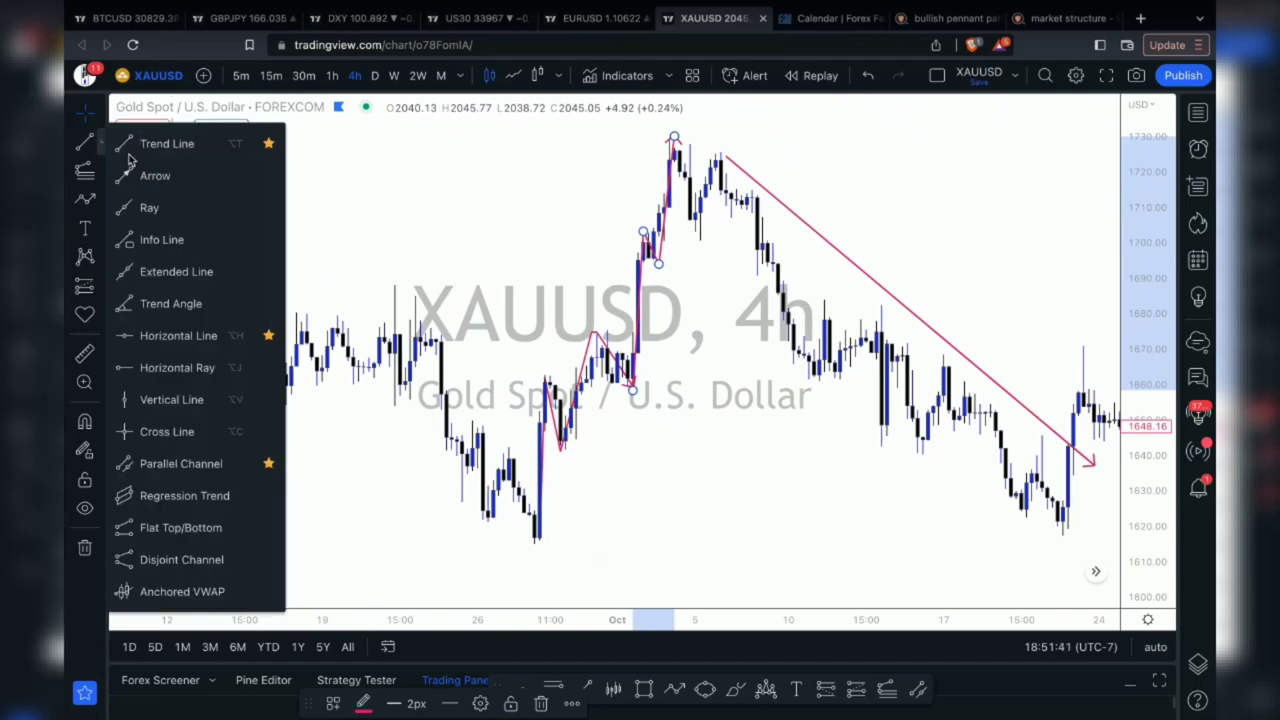
key(alt+t)
click(534, 545)
click(684, 219)
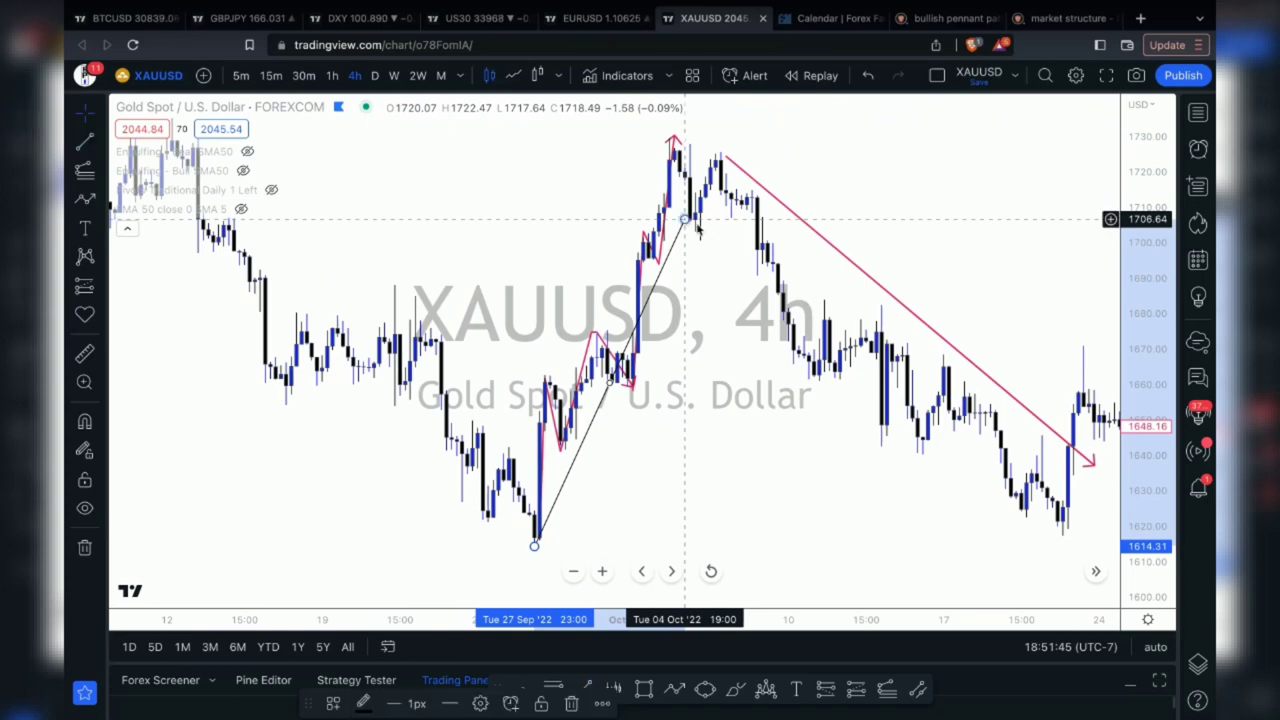
double_click(697, 227)
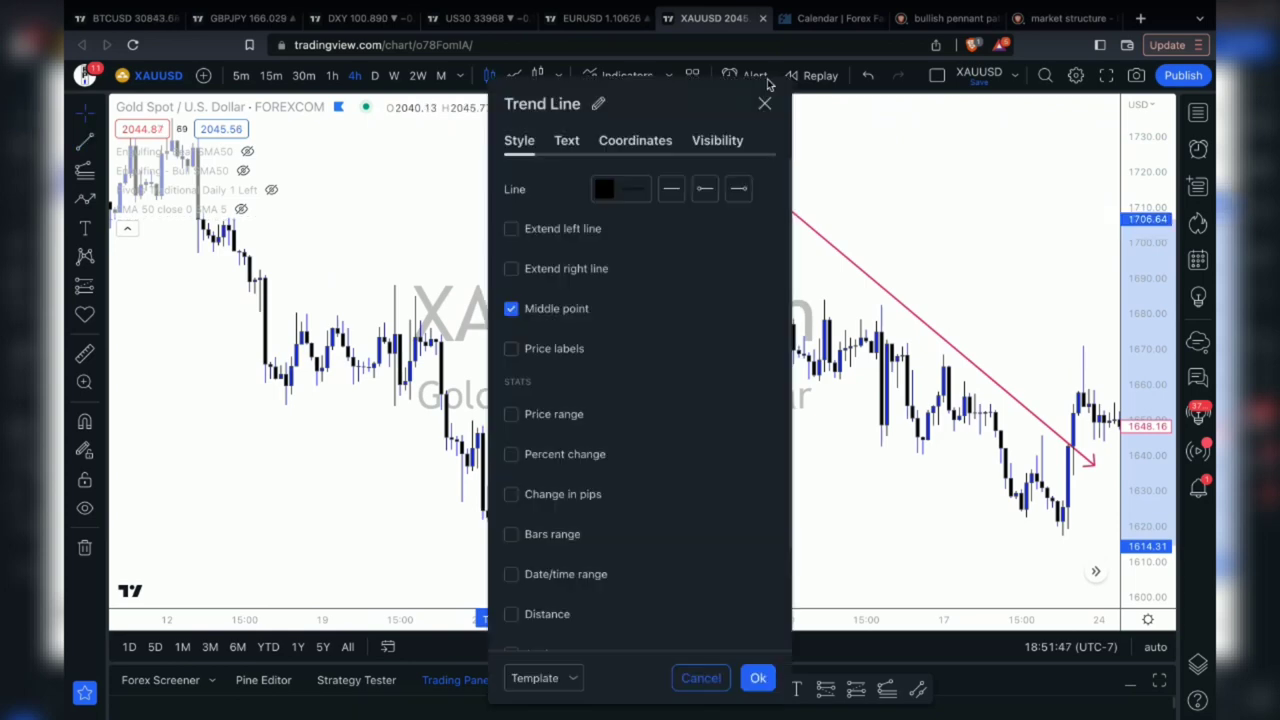
click(765, 103)
drag(700, 228, 720, 238)
scroll(720, 238, up, 2)
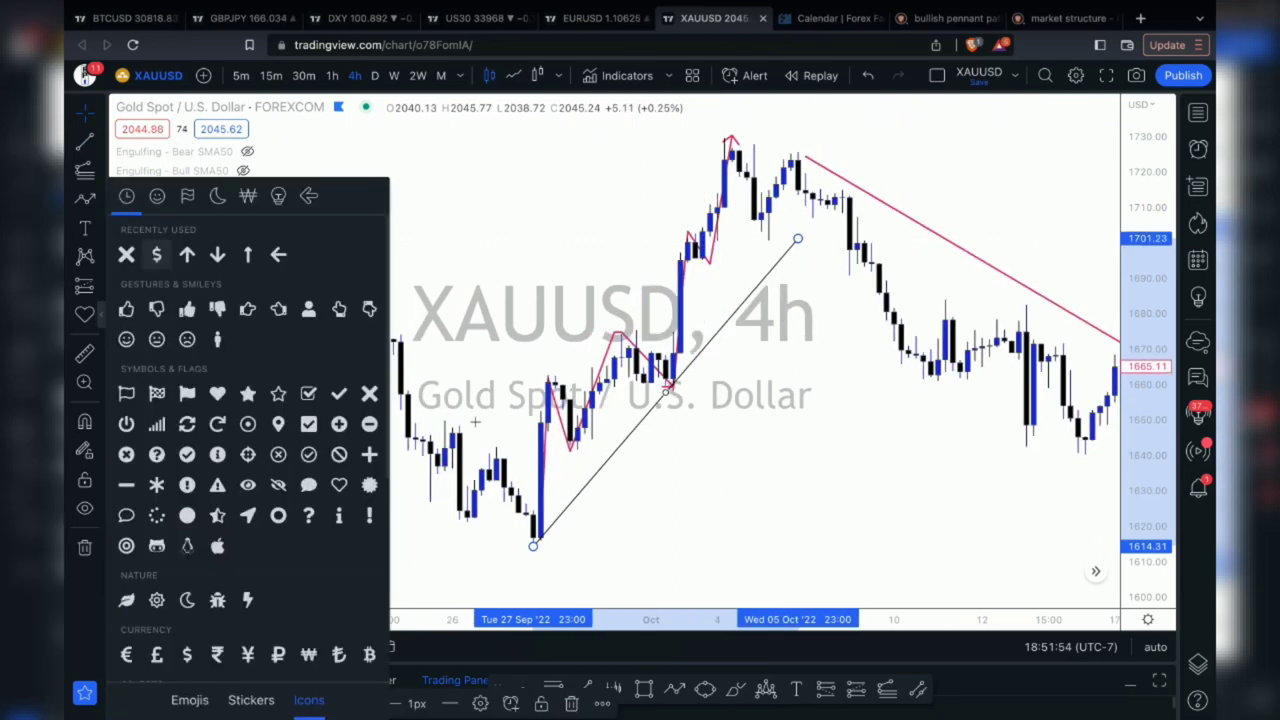
click(584, 458)
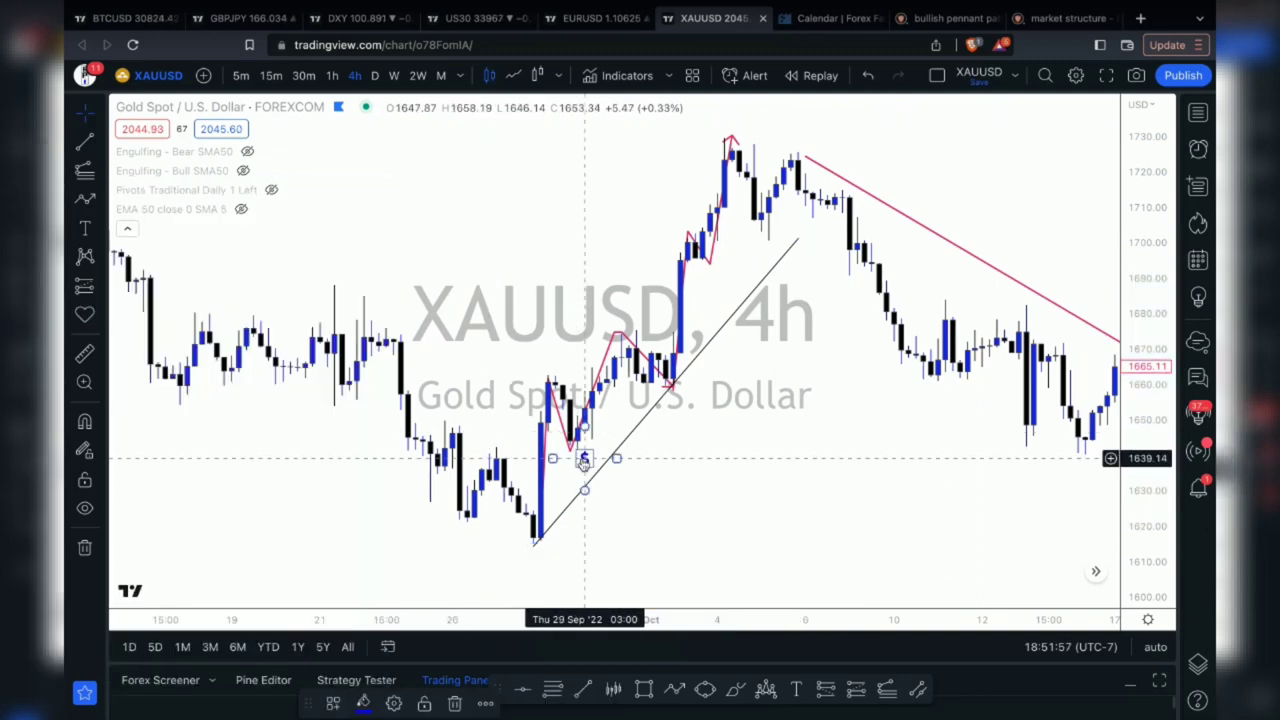
double_click(584, 459)
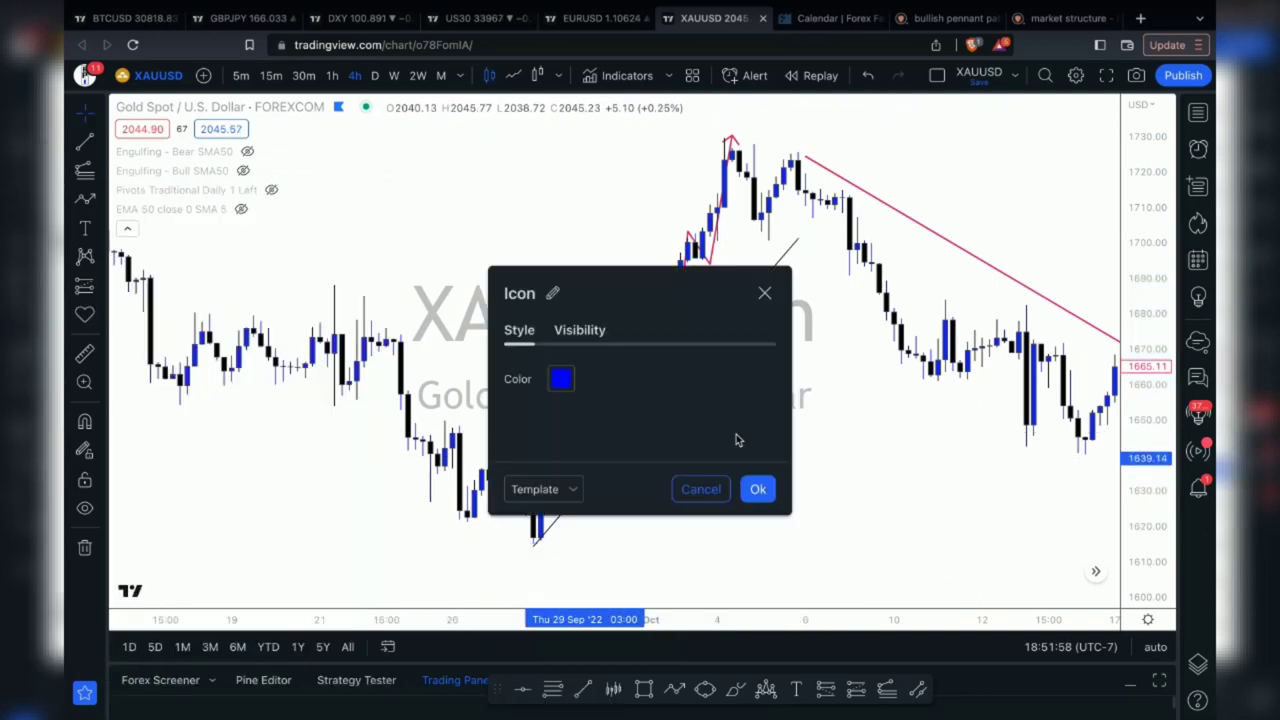
click(757, 488)
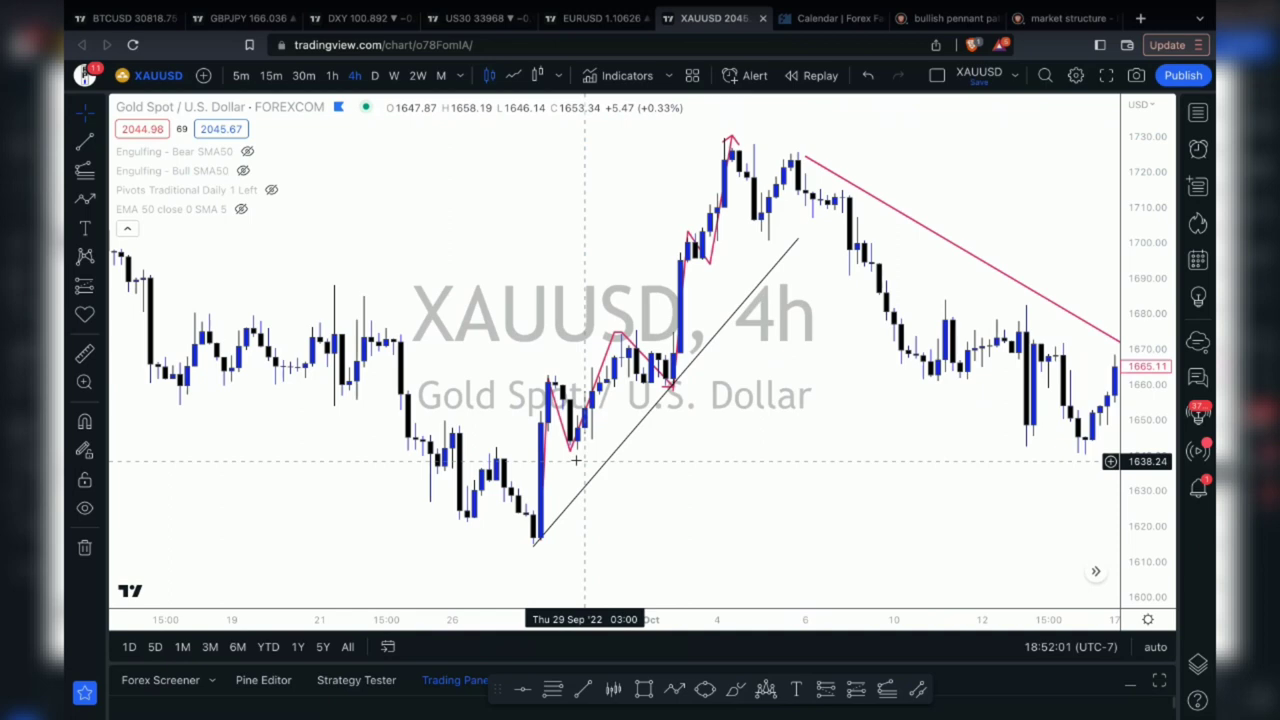
Step: Add a text label reading HL below the first pullback low of the rally, near 1638
click(85, 228)
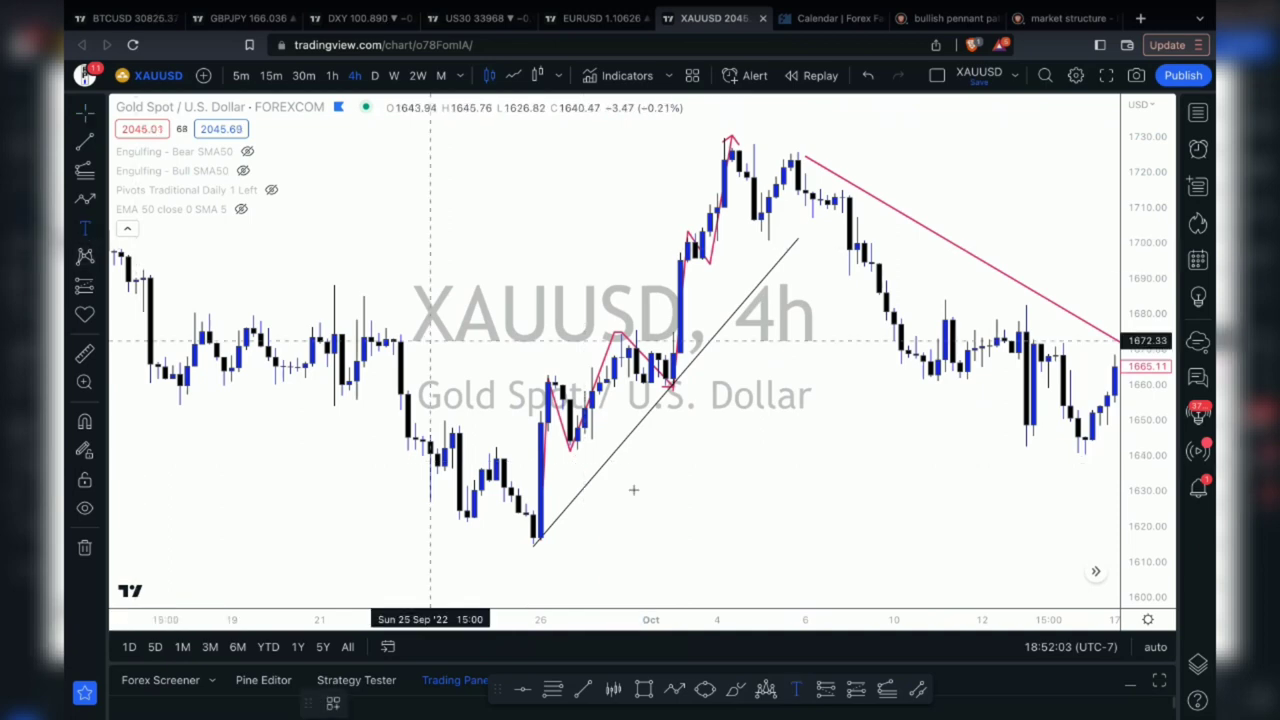
click(582, 462)
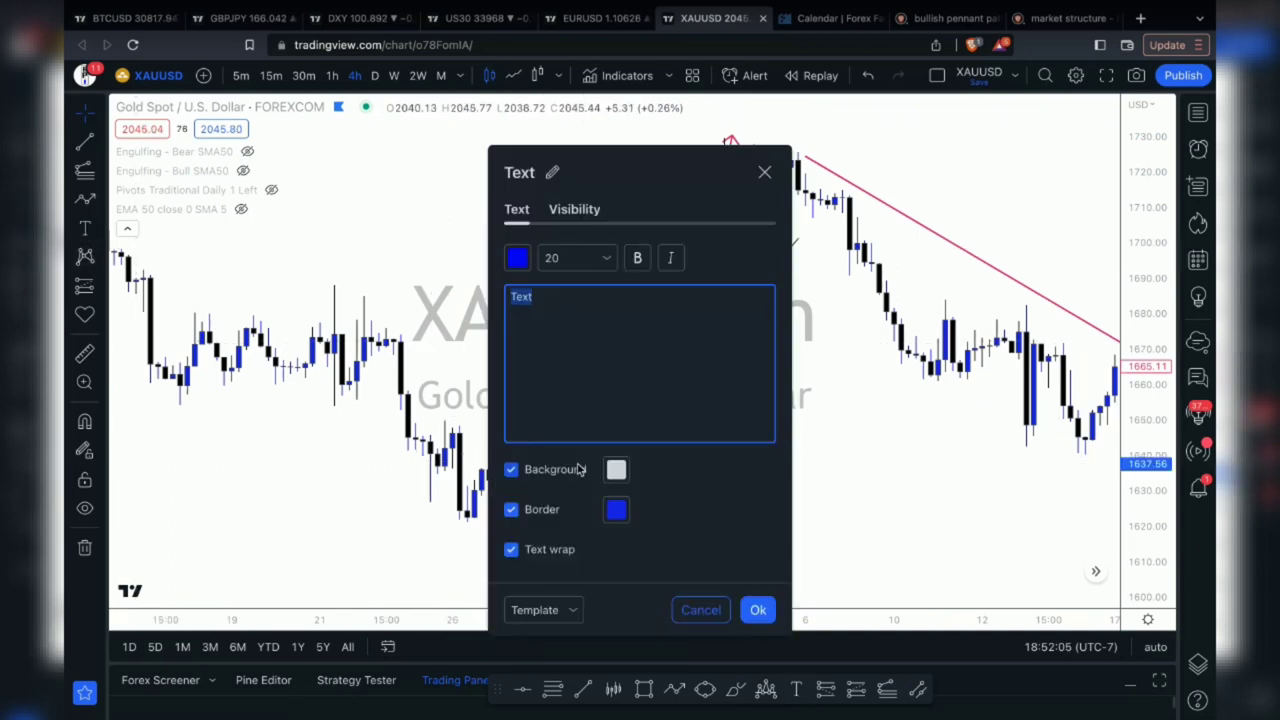
text(HL)
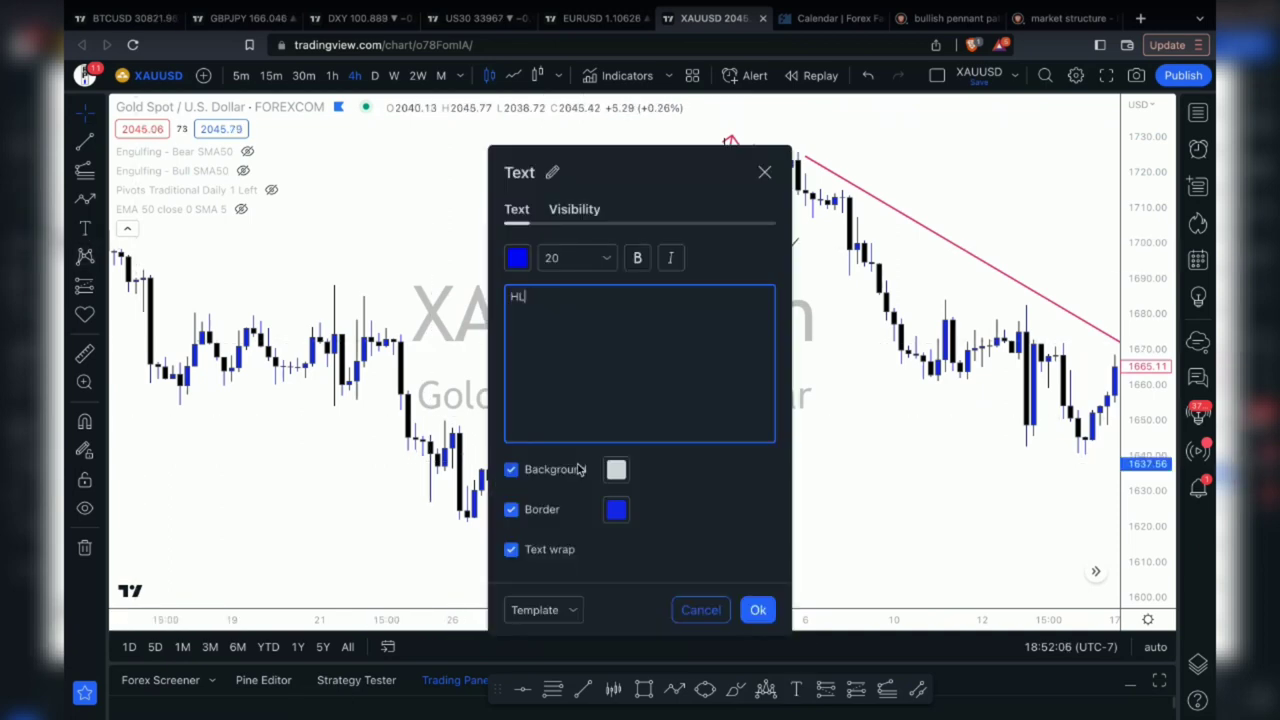
click(760, 611)
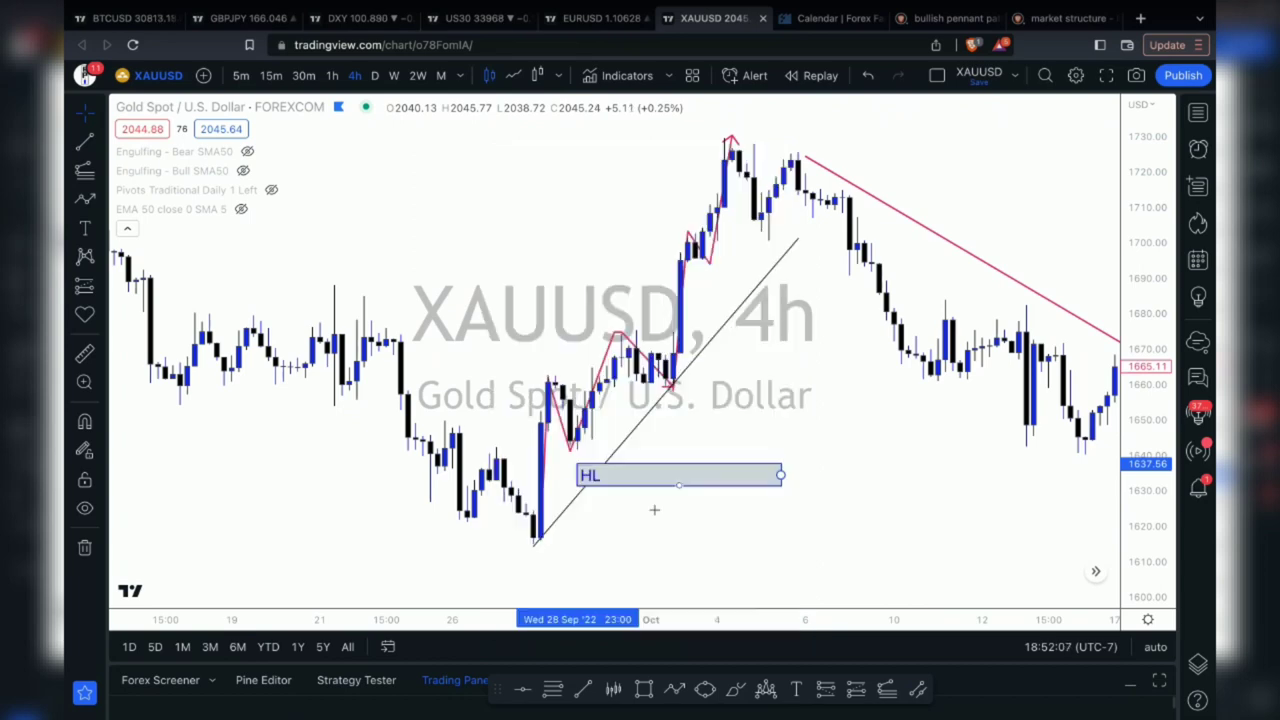
Step: Turn off the border and text wrap of the HL label
double_click(706, 476)
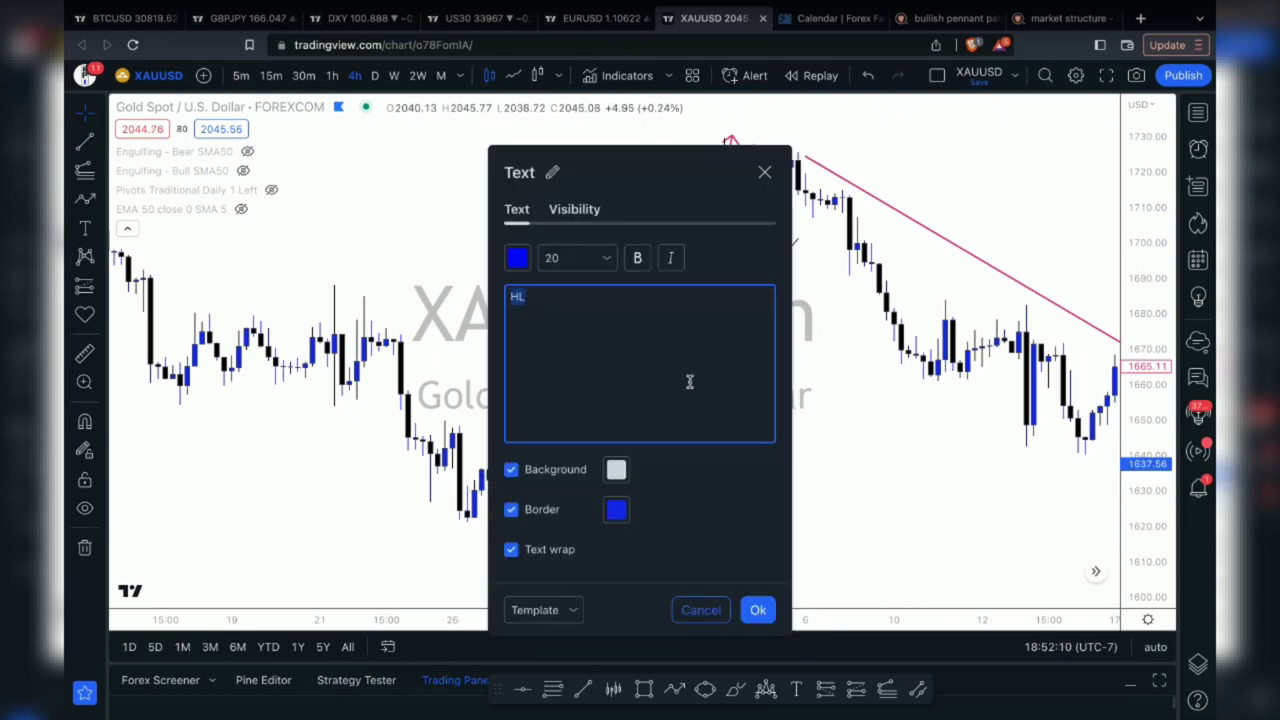
click(615, 470)
click(628, 408)
click(617, 510)
click(511, 509)
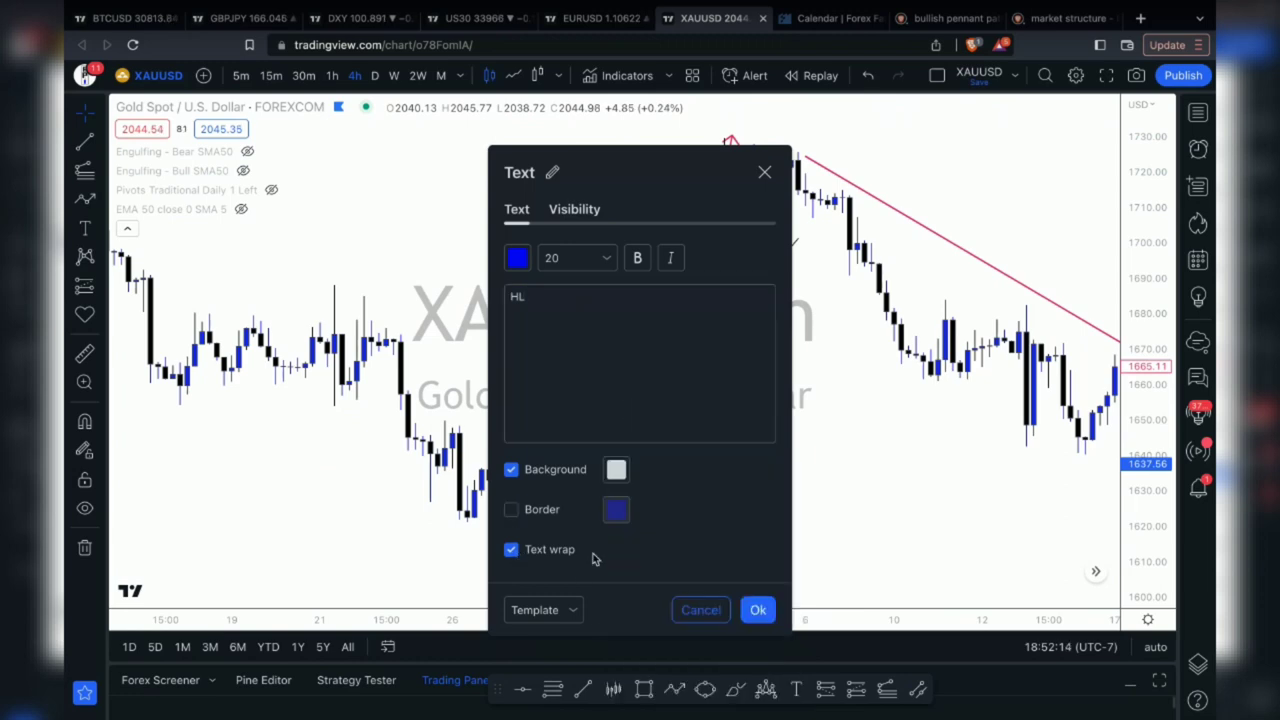
click(511, 549)
click(759, 611)
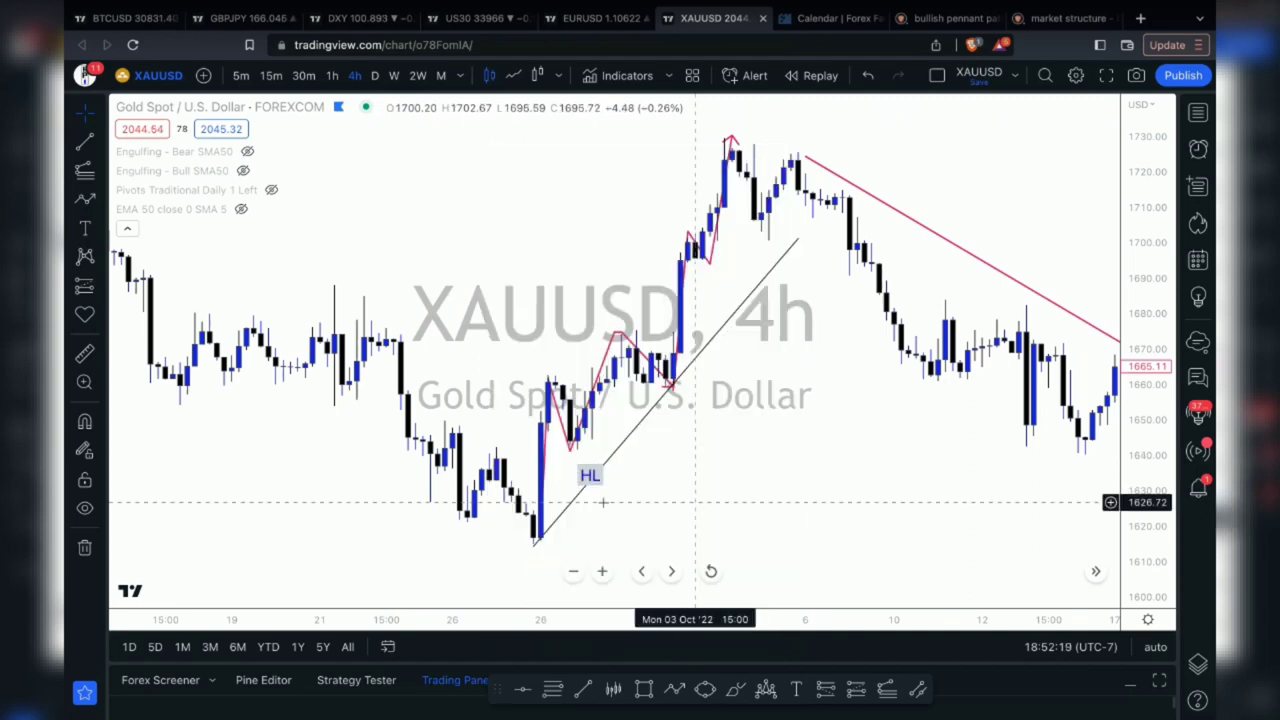
Step: Move the HL label up to sit directly beneath the first pullback low, at about 1641
drag(590, 476, 585, 455)
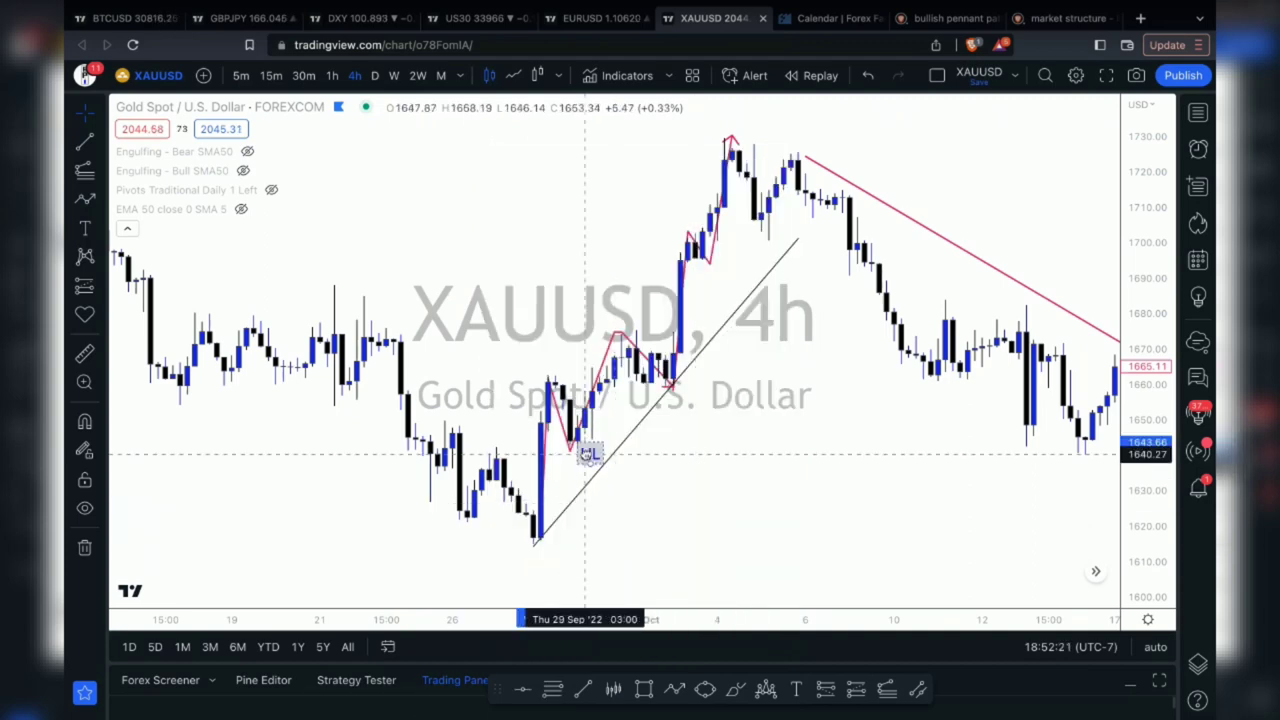
scroll(589, 468, up, 2)
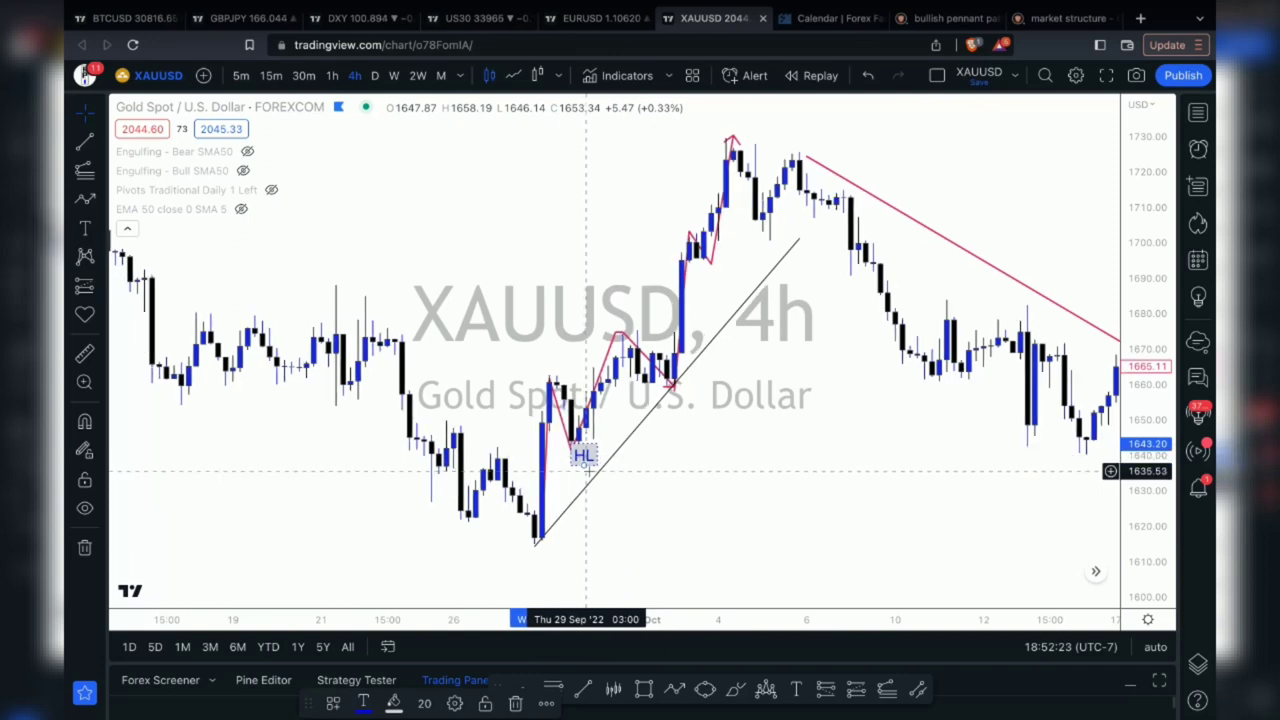
scroll(589, 471, up, 2)
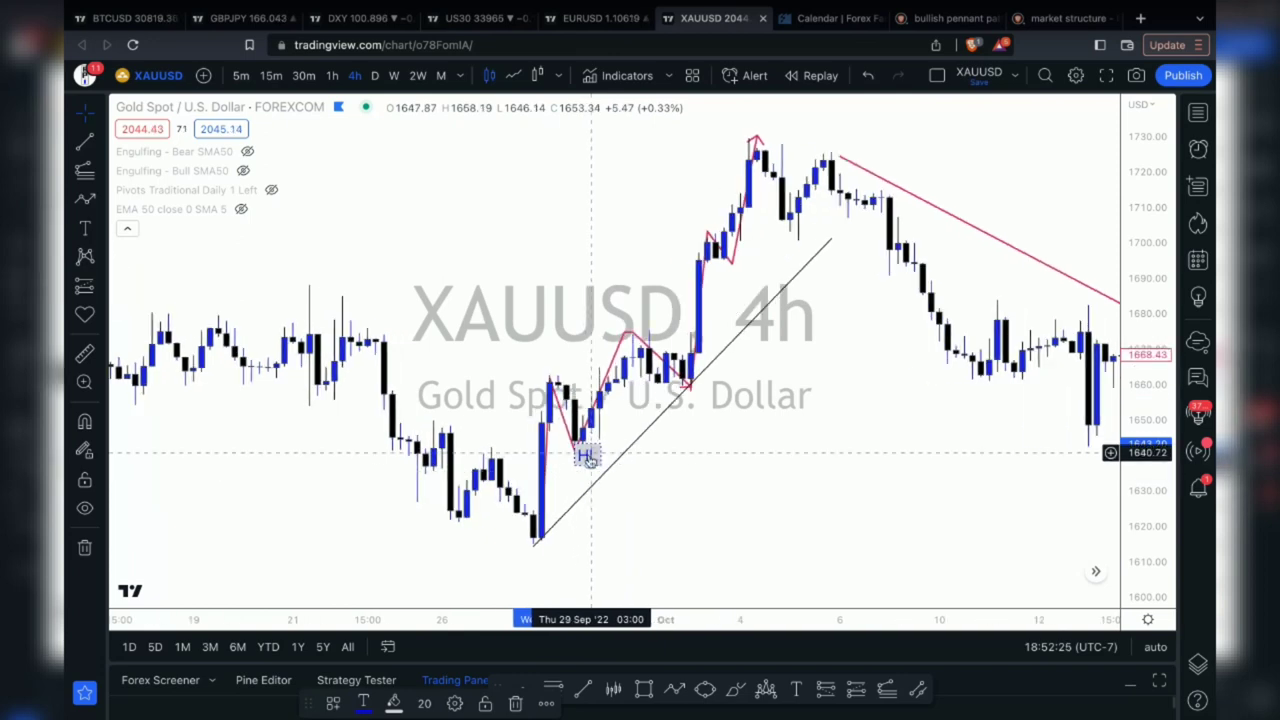
drag(588, 463, 586, 458)
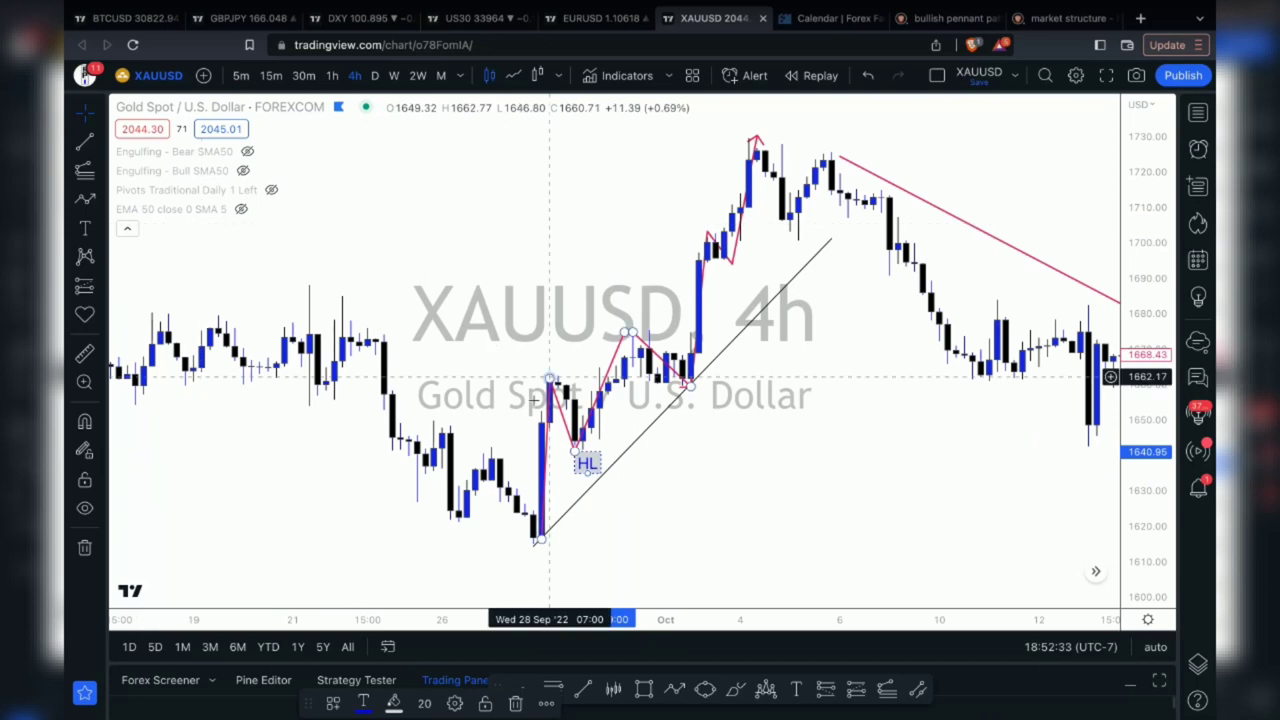
Step: Add a text label reading Entry under the late-September low and move it up close to the start of the trend line
click(101, 320)
click(85, 228)
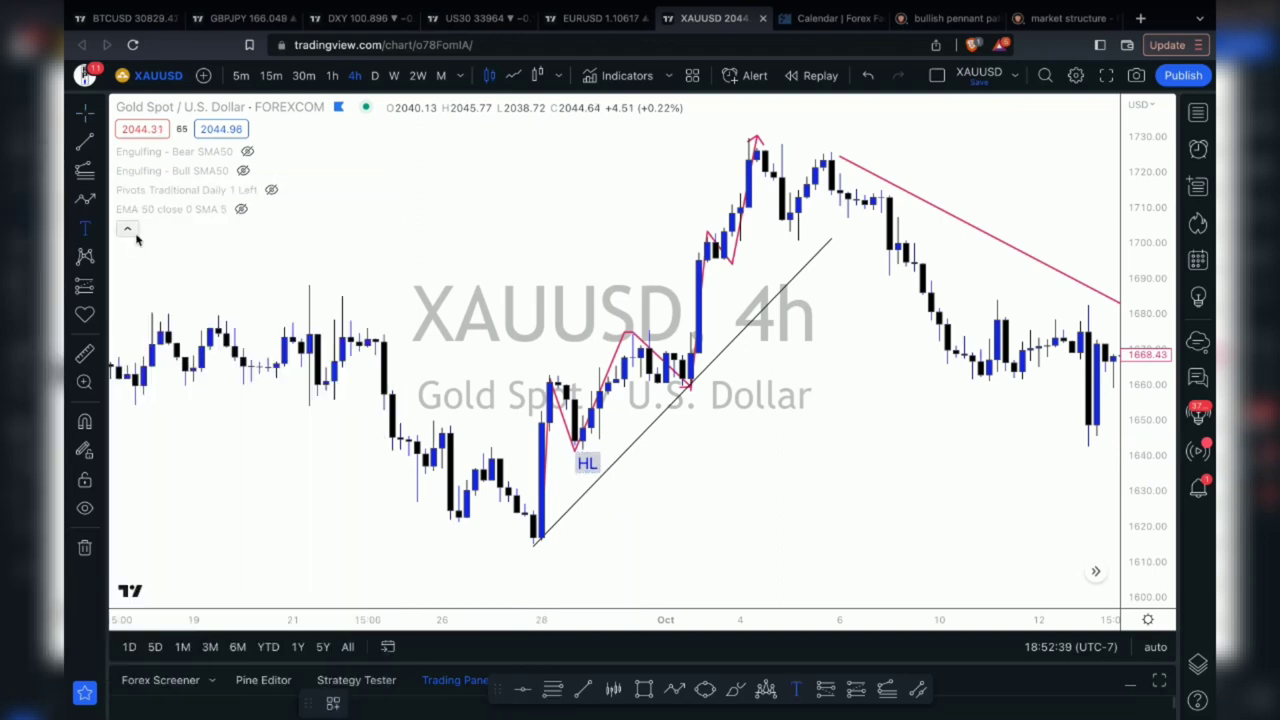
click(530, 552)
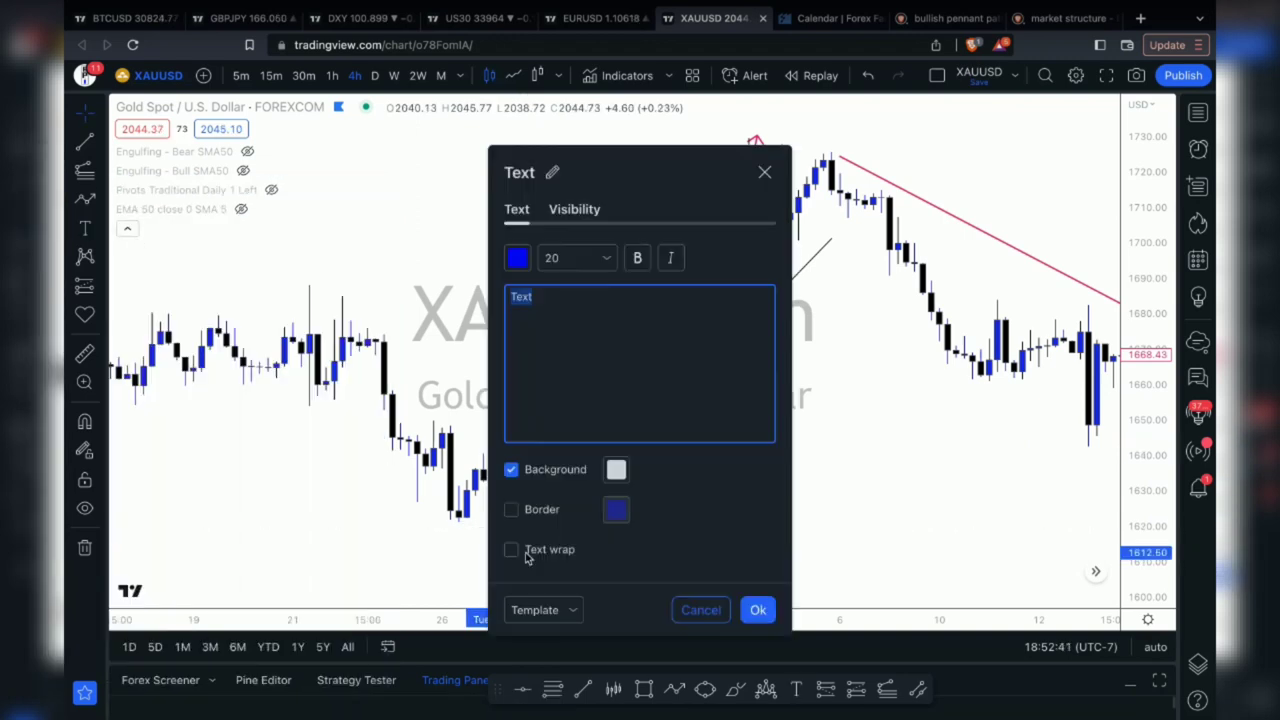
text(Entry)
click(759, 610)
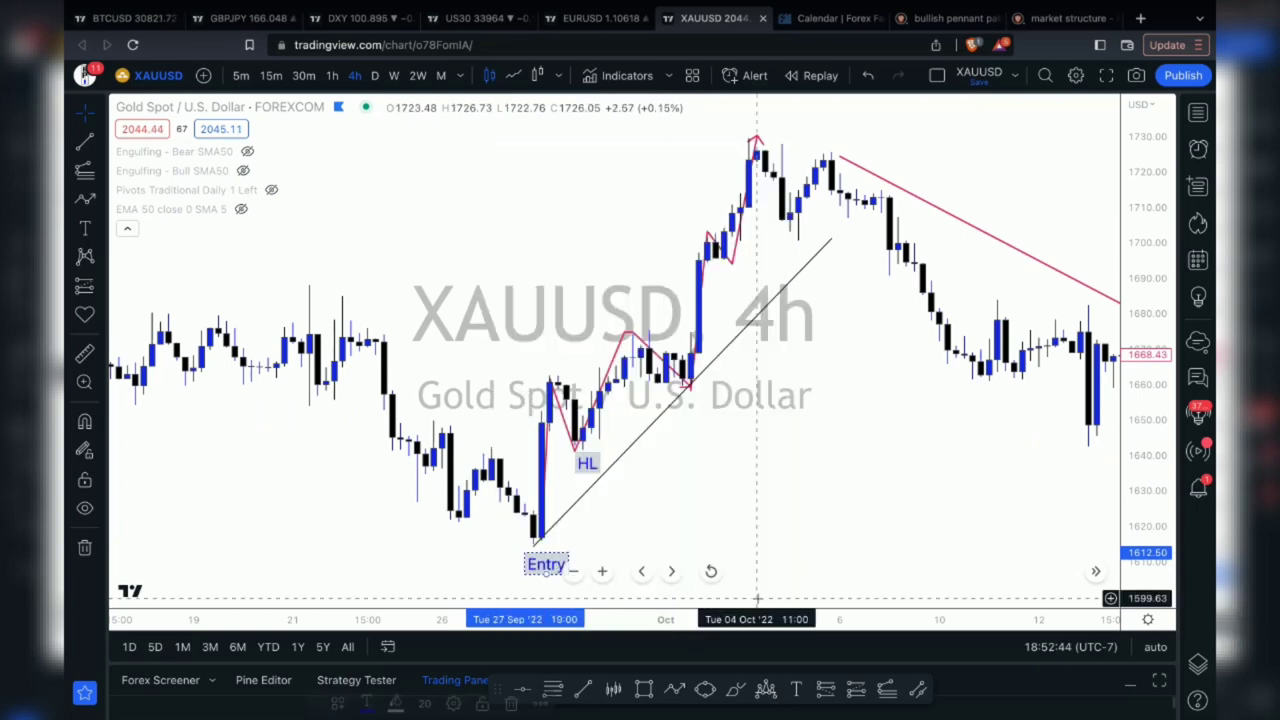
click(547, 551)
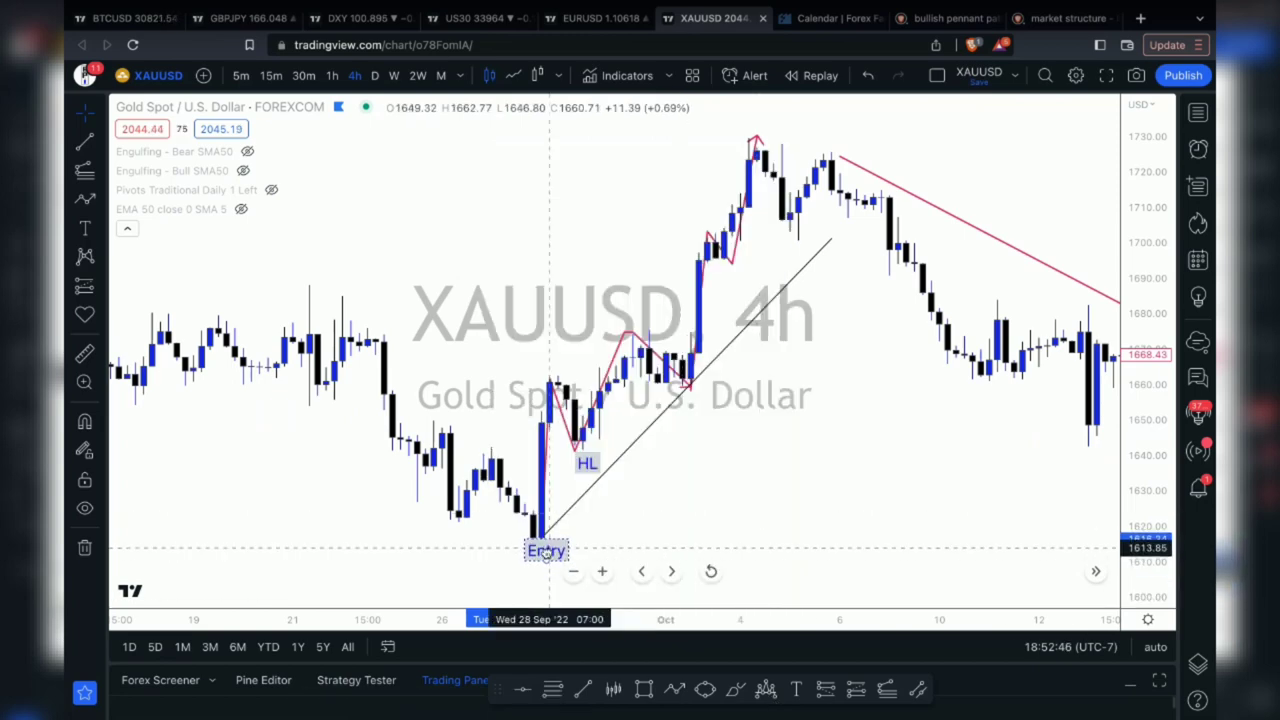
Step: Place a horizontal line at the late-September low where the rally starts, at 1616.56
click(99, 150)
click(143, 333)
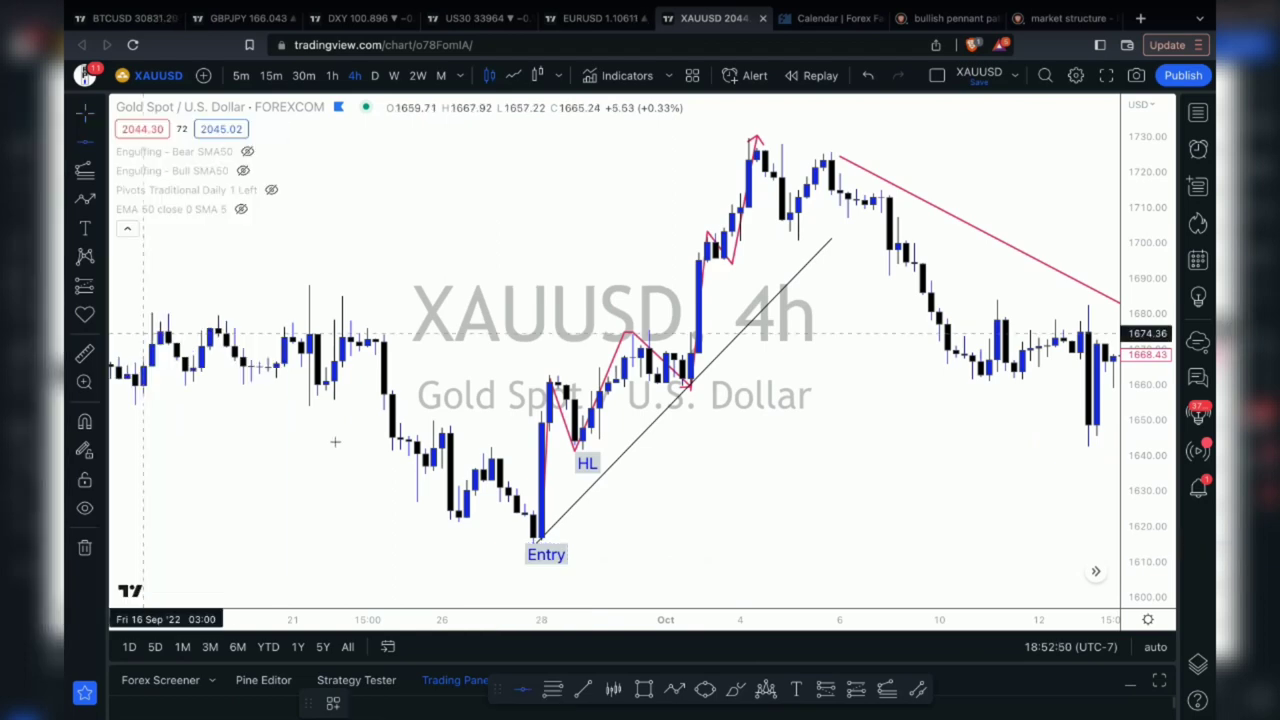
click(384, 541)
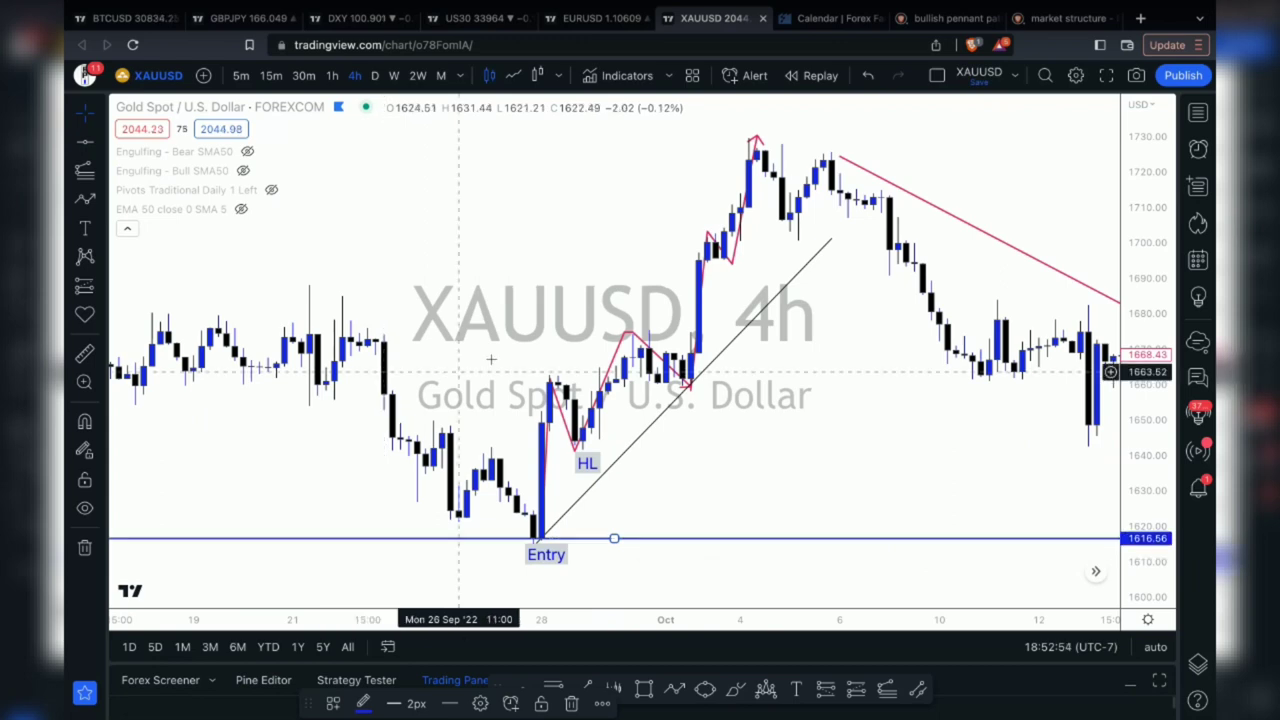
Step: Raise the trend line's upper end to about 1705 and shift the red path's first pullback point slightly later in time
drag(832, 230, 831, 224)
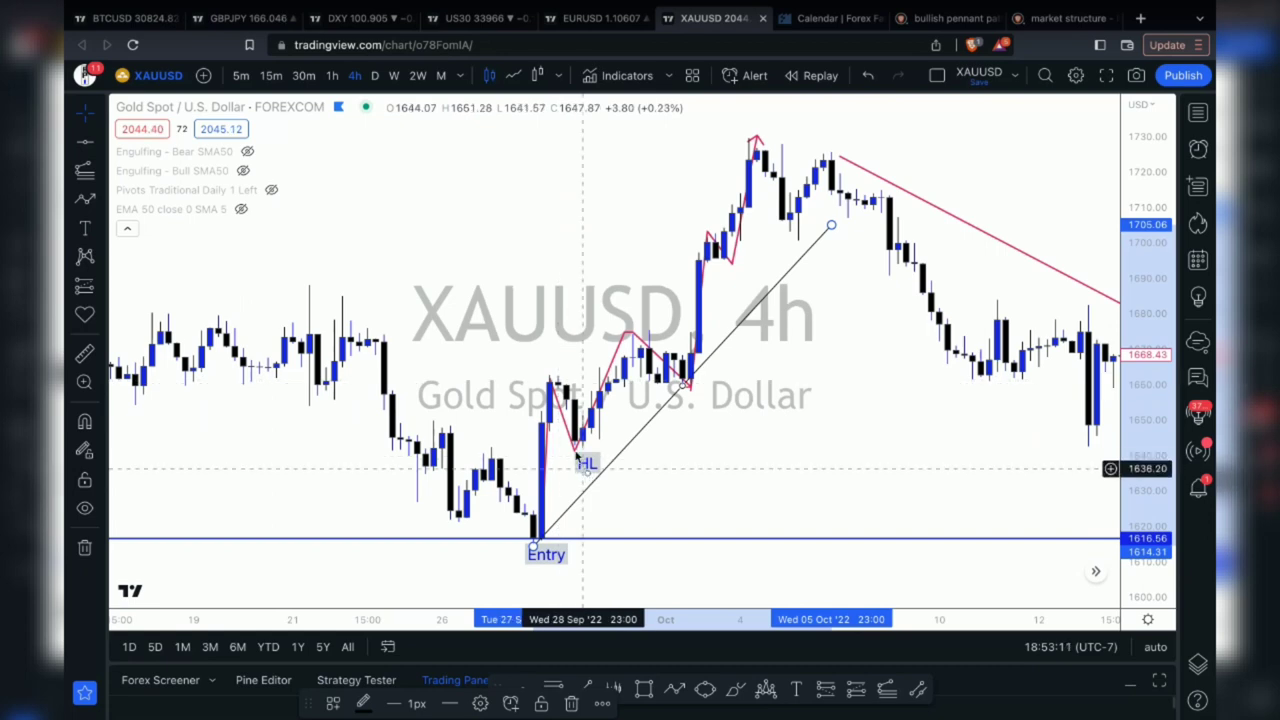
click(578, 458)
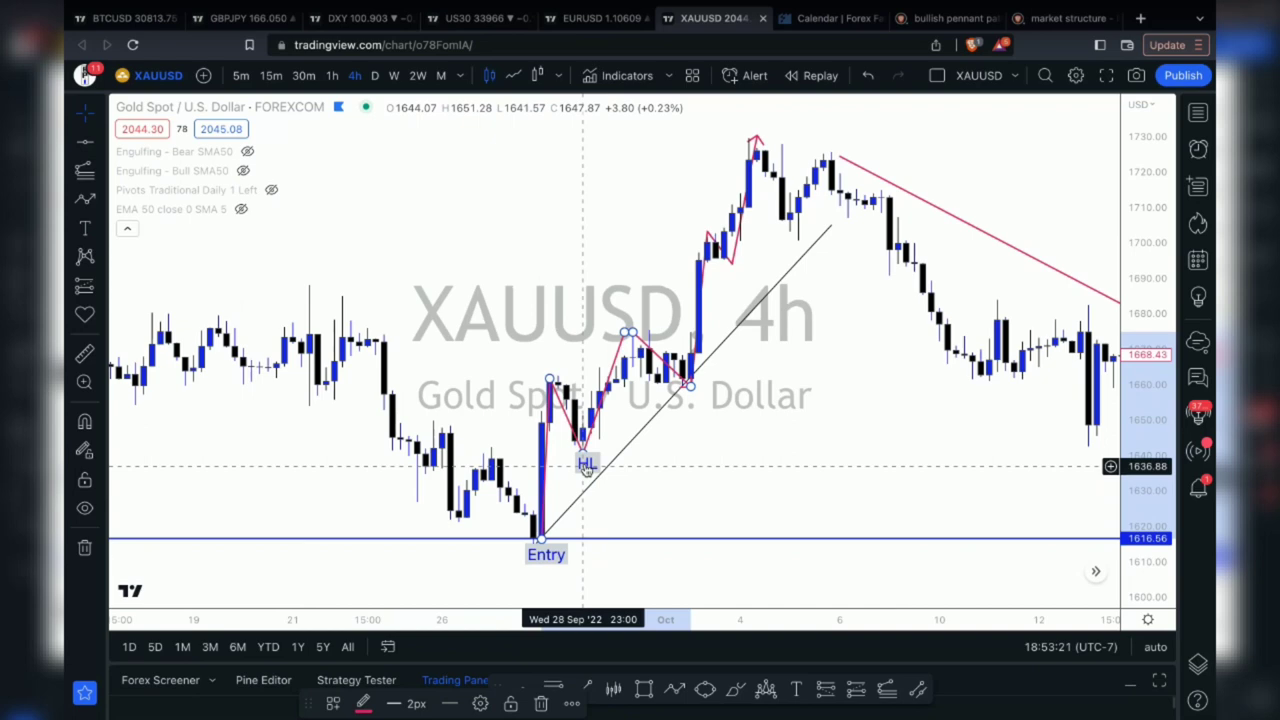
Step: Add a text label reading HH and position it just above the path's second peak, at about 1682
click(85, 228)
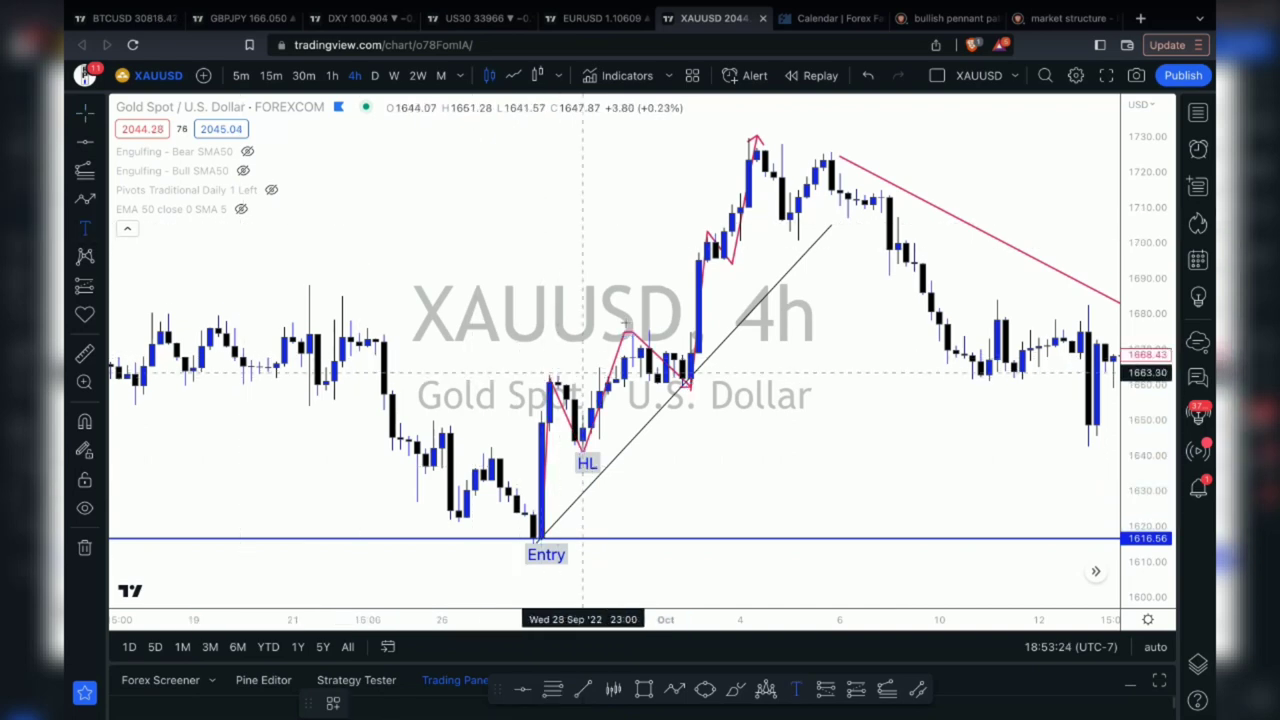
click(614, 317)
text(HH)
click(758, 611)
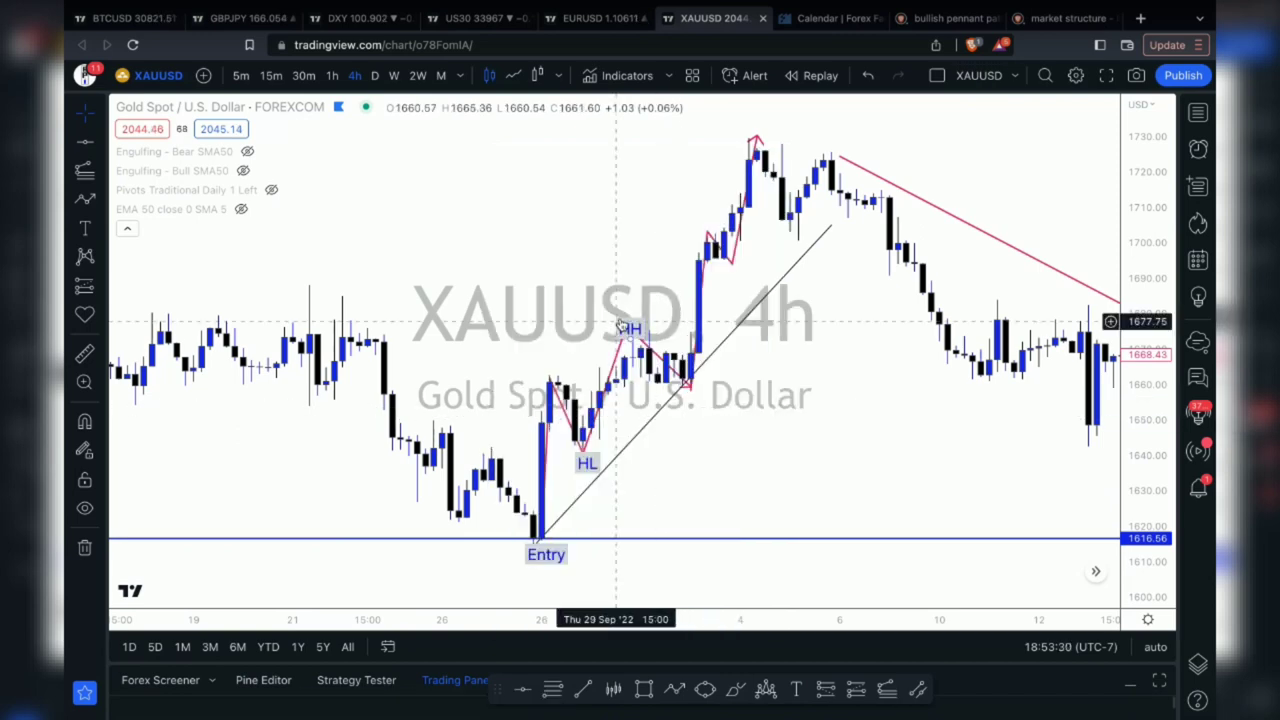
drag(621, 325, 623, 316)
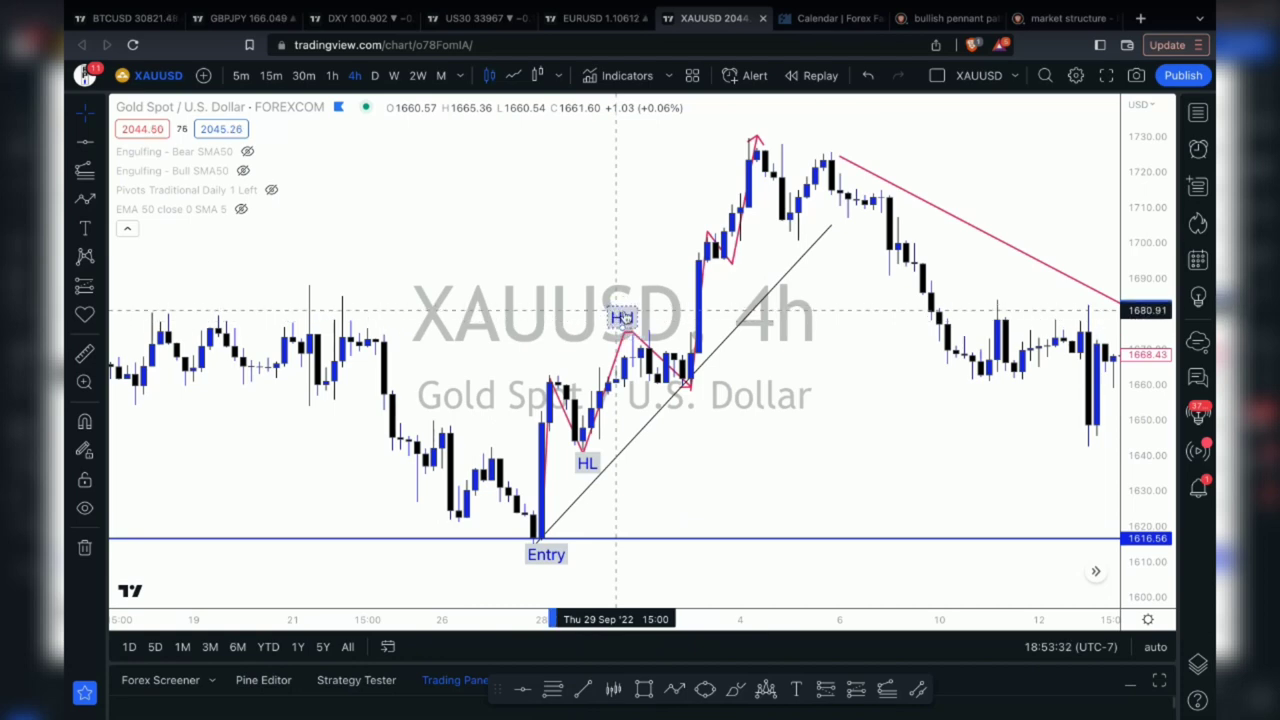
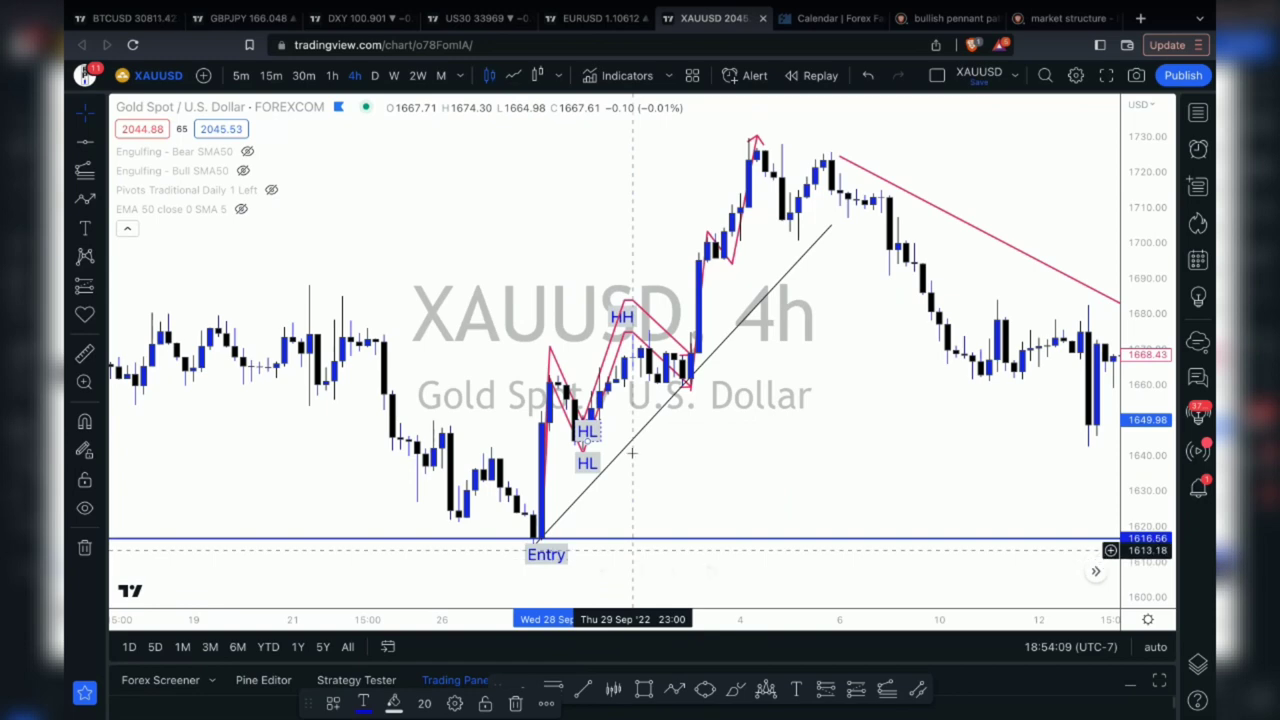
Step: Move the duplicate HL label beneath the second pullback low, at about 1658, and remove the duplicate red path
drag(590, 430, 698, 403)
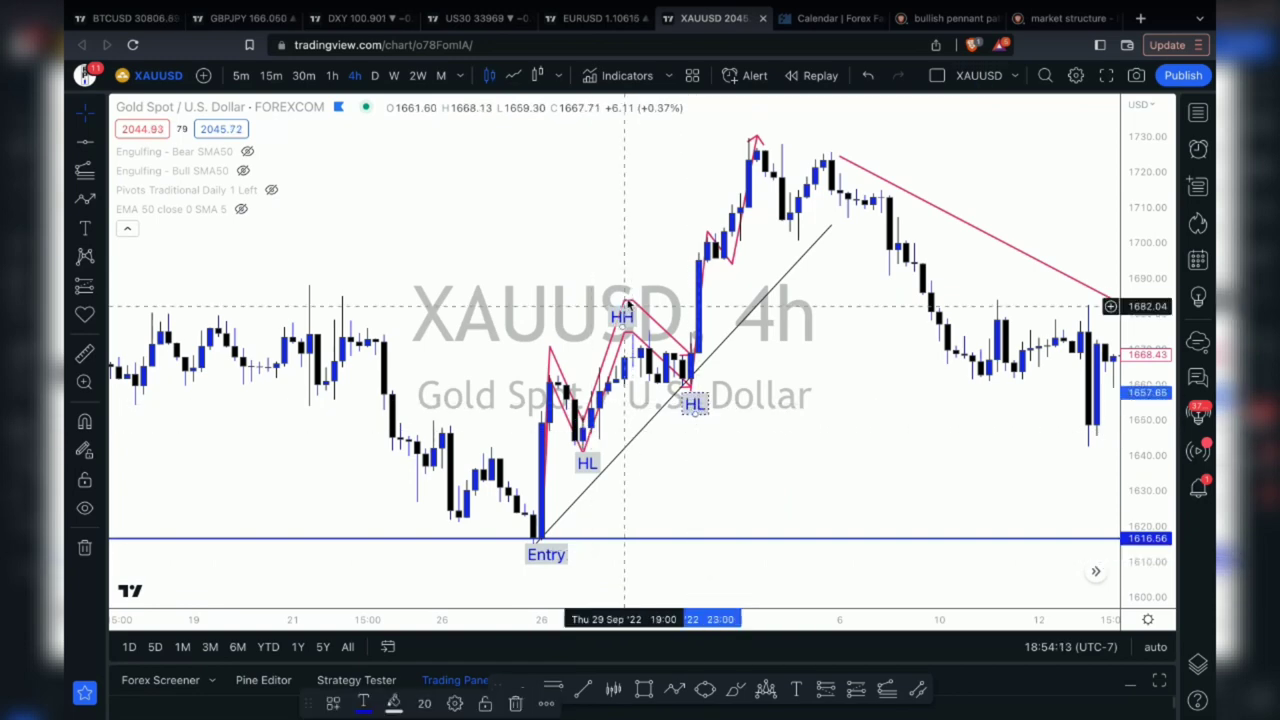
click(627, 300)
key(Escape)
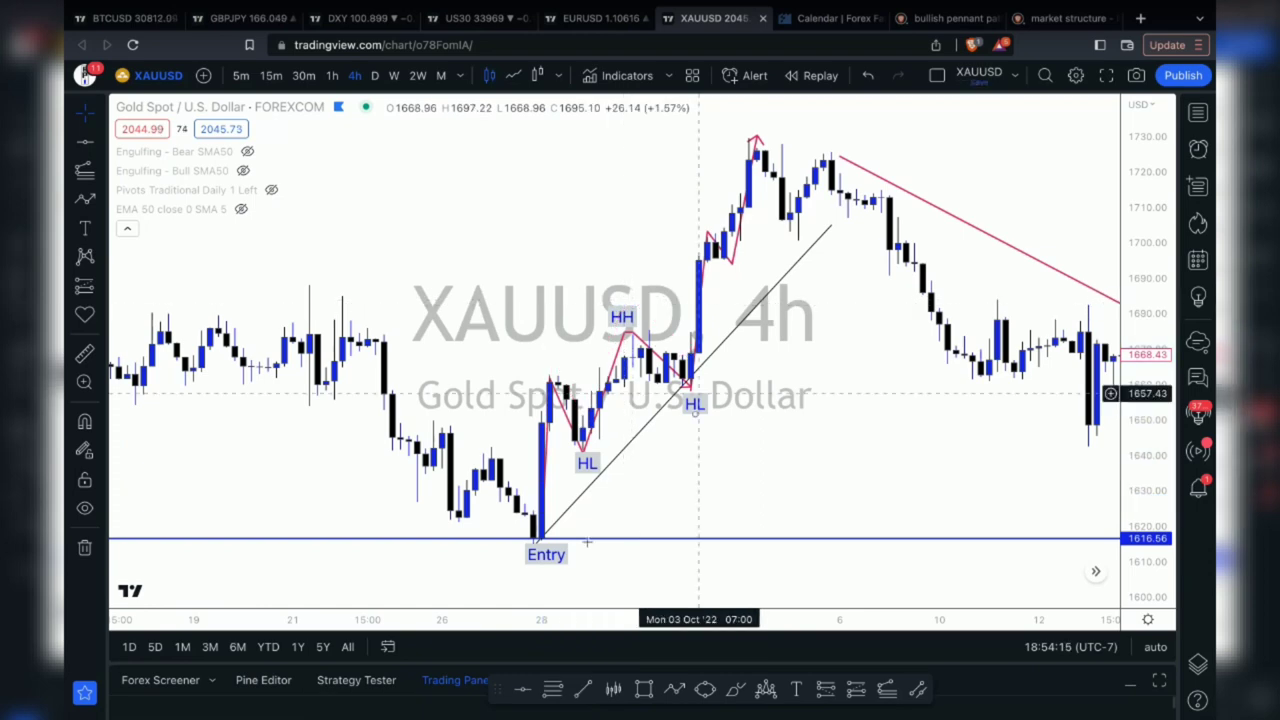
Step: Clone the Entry label and place the copy beside the first HL label, at about 1636
right_click(551, 557)
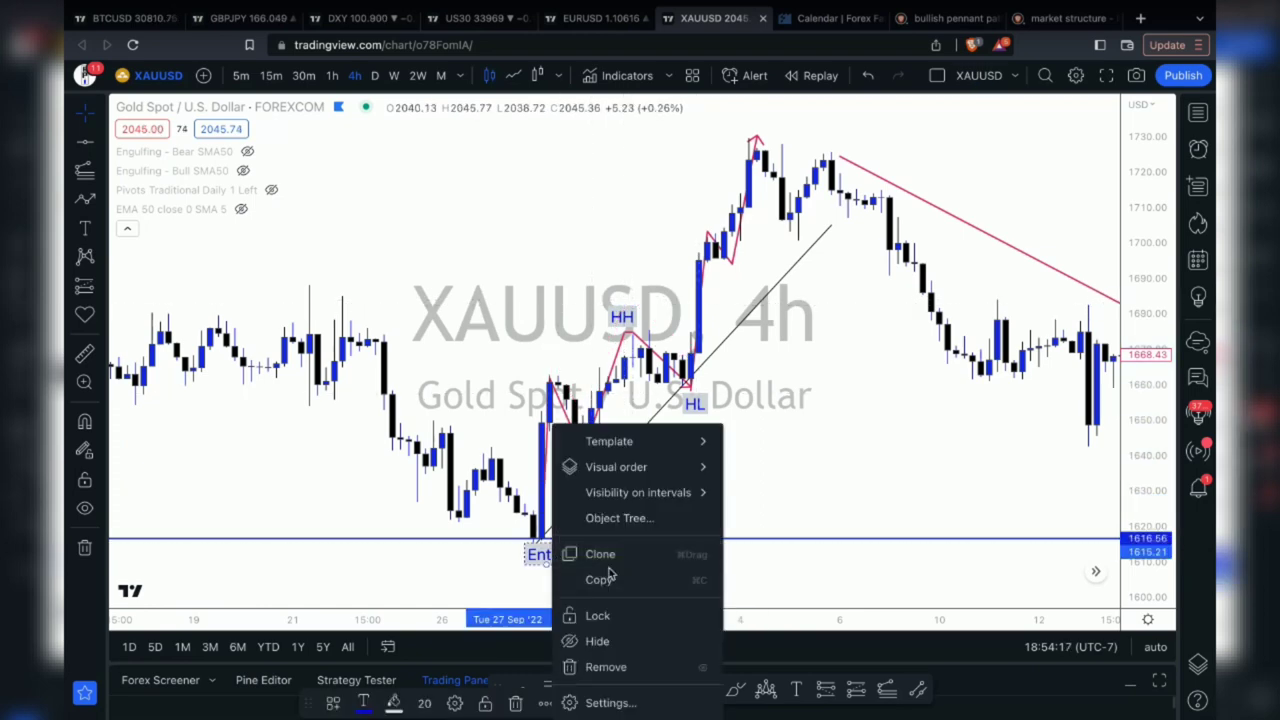
click(603, 551)
drag(555, 518, 629, 480)
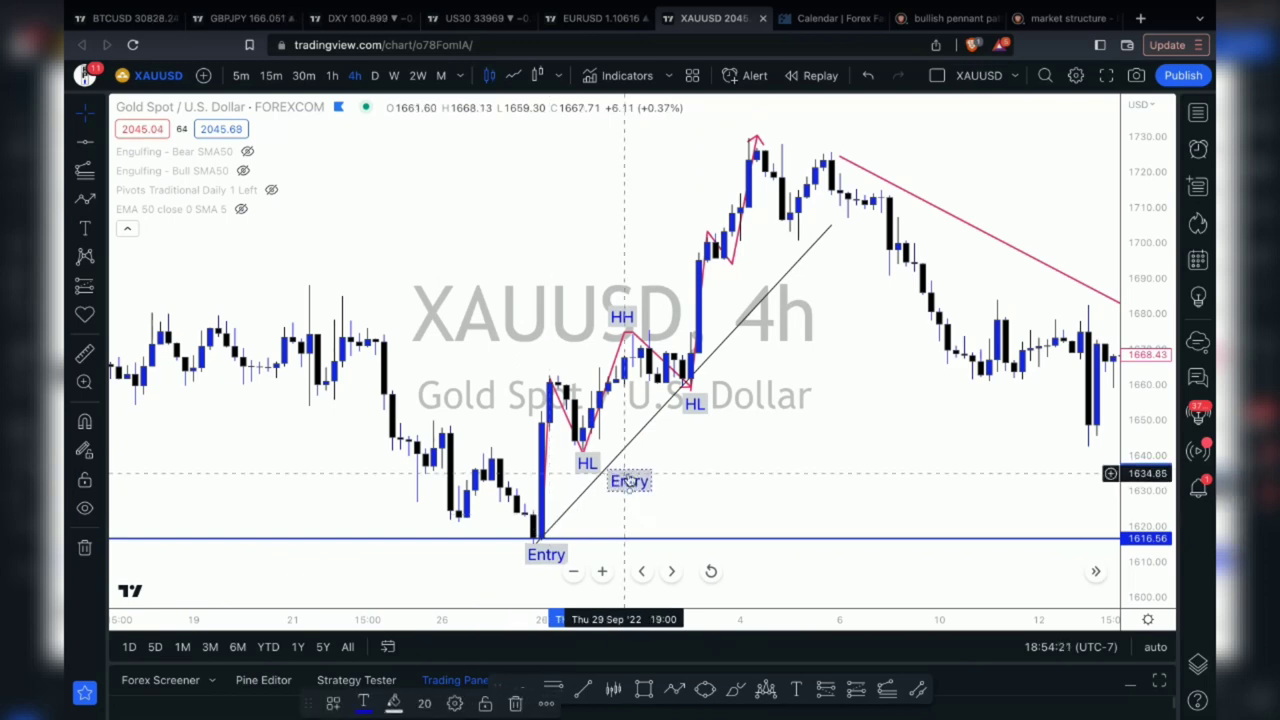
click(610, 462)
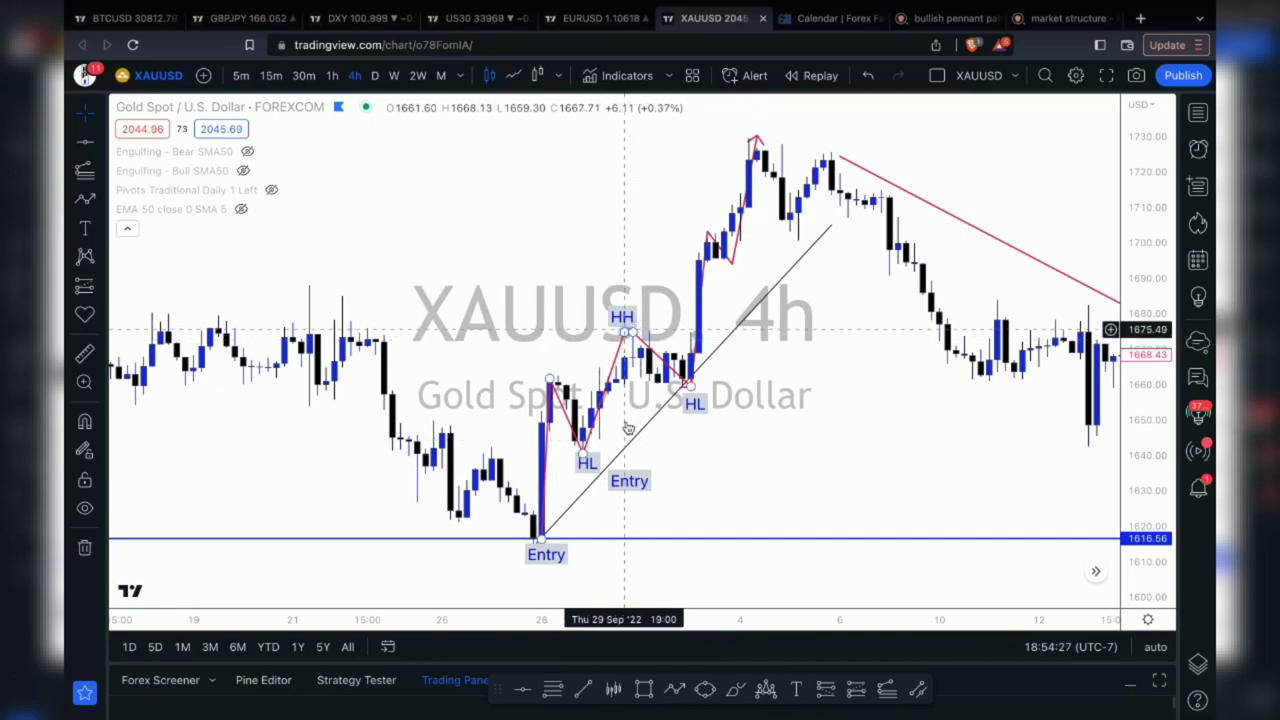
Step: Clone the Entry label again and place the copy beside the second HL label, at about 1652
right_click(627, 483)
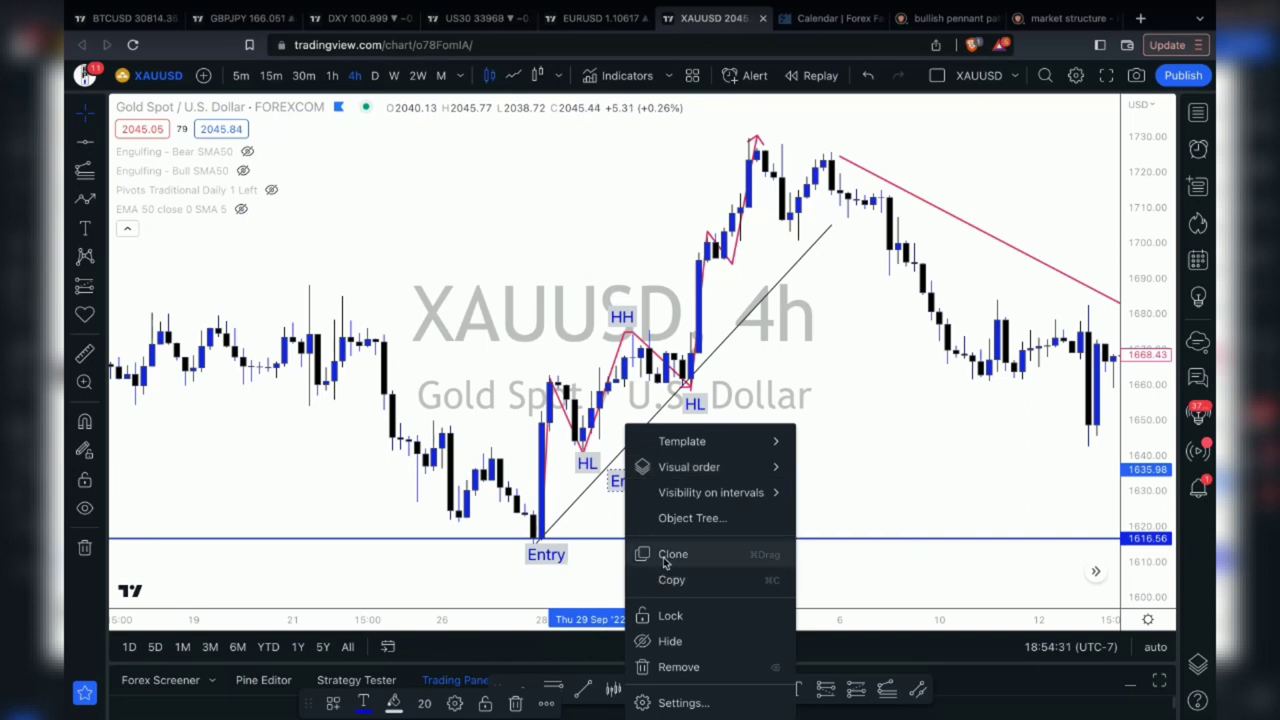
click(664, 563)
drag(645, 452, 760, 455)
scroll(760, 455, up, 1)
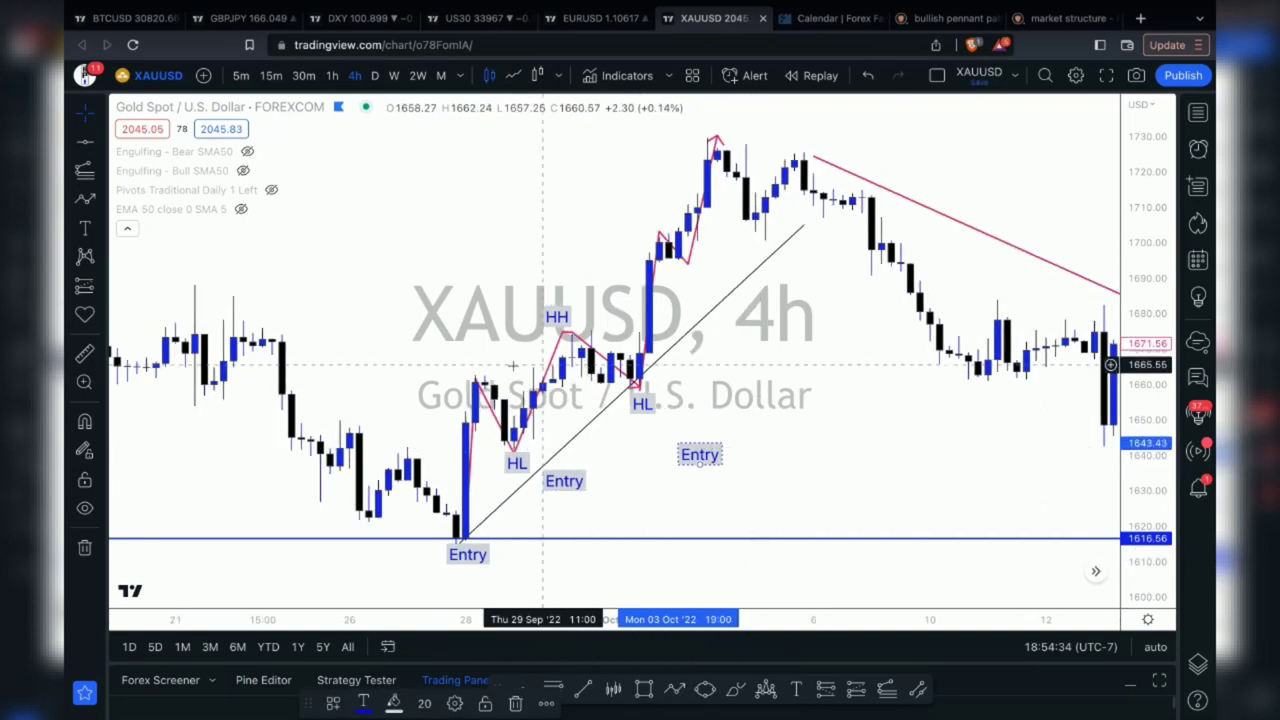
drag(707, 447, 688, 415)
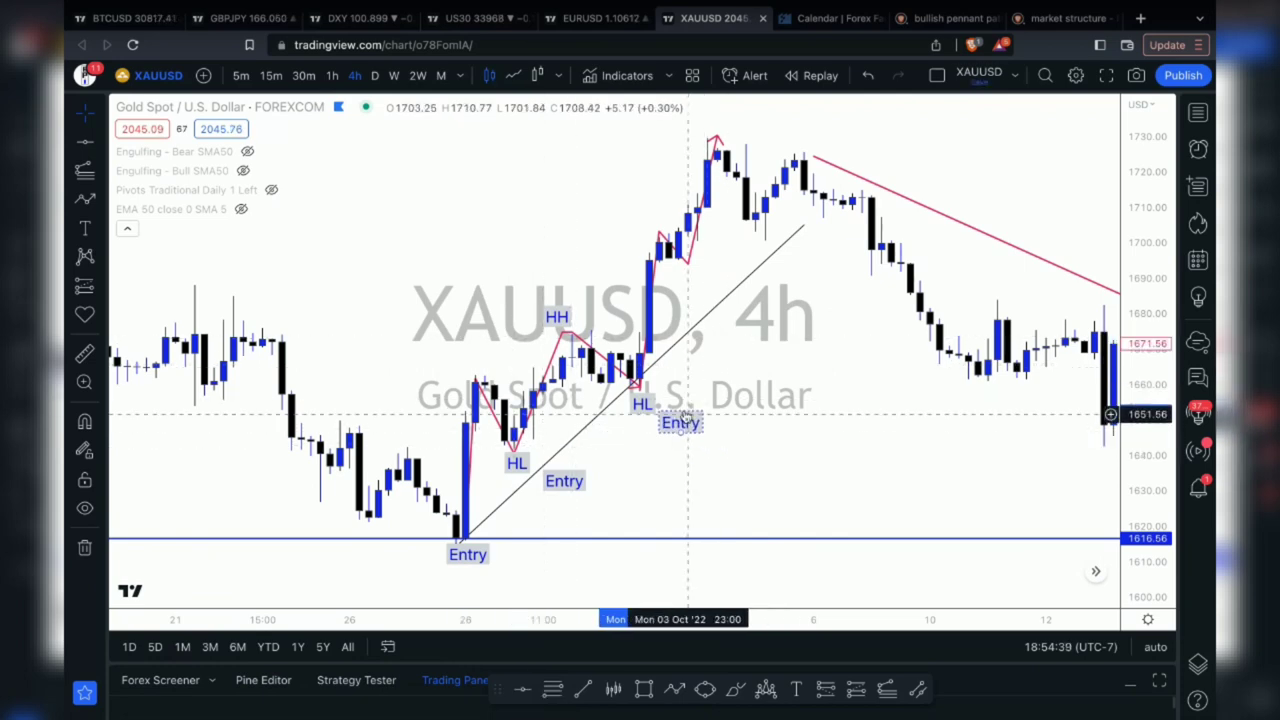
Step: Clone the HH label and place the copy above the path's next swing high, at about 1707
right_click(564, 318)
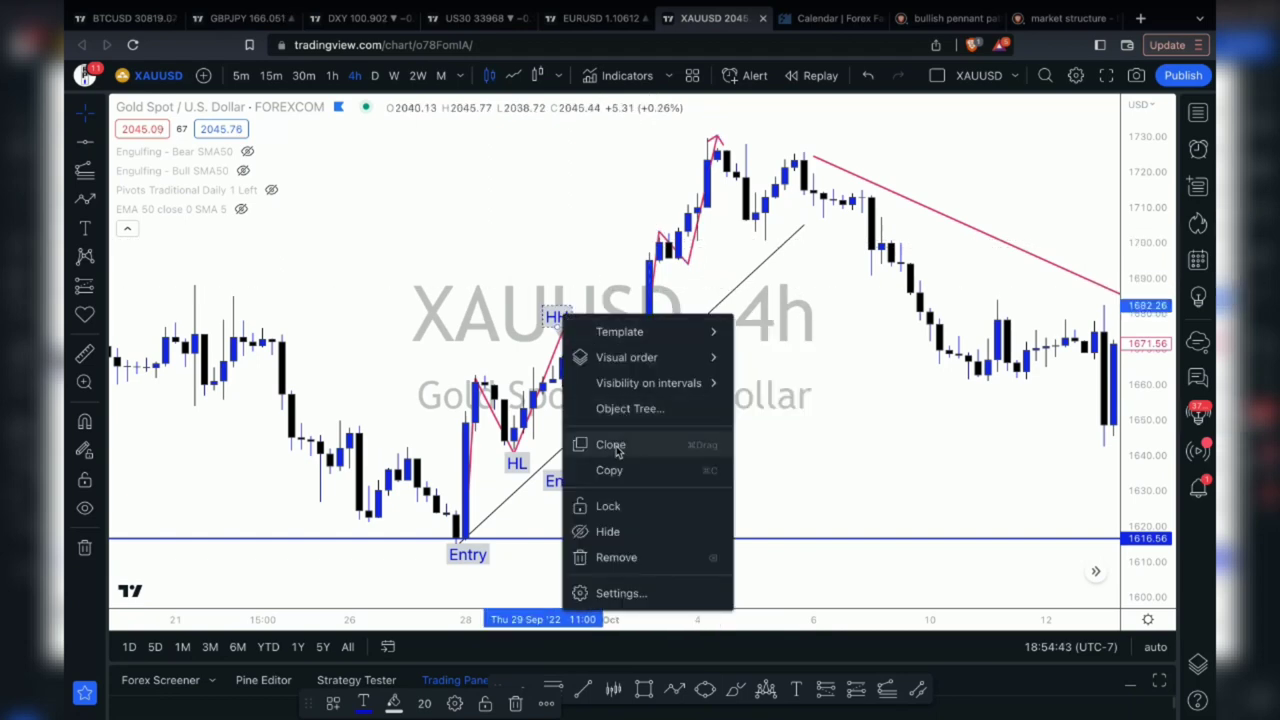
click(611, 445)
drag(575, 280, 649, 223)
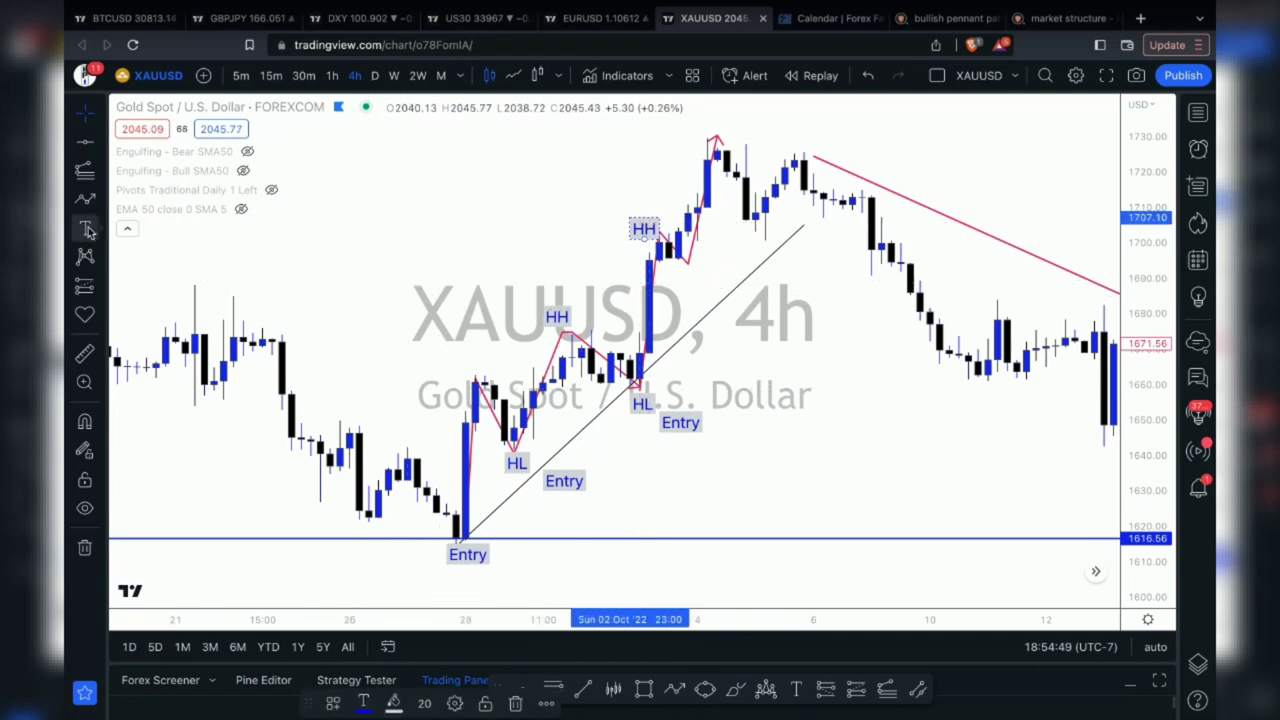
Step: Add a text label reading Take profits, without typos, and position it just above the first swing high of the rally
click(701, 455)
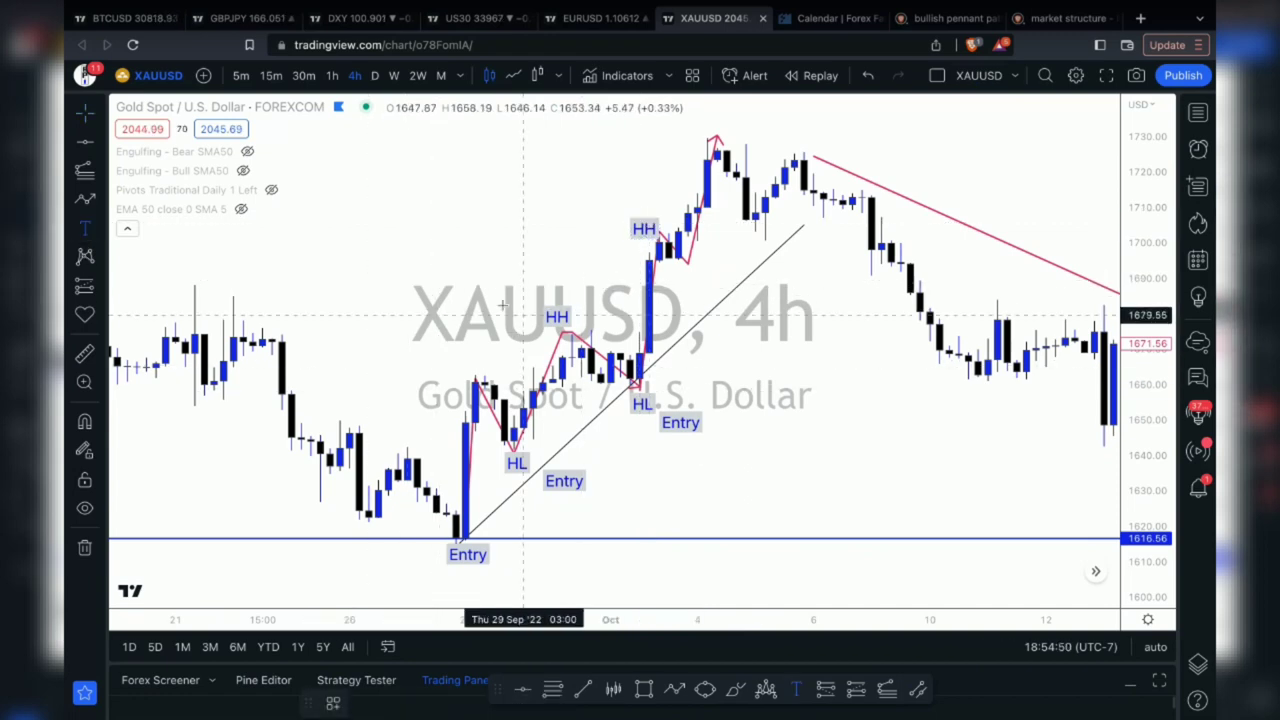
click(457, 366)
text(Tale profits)
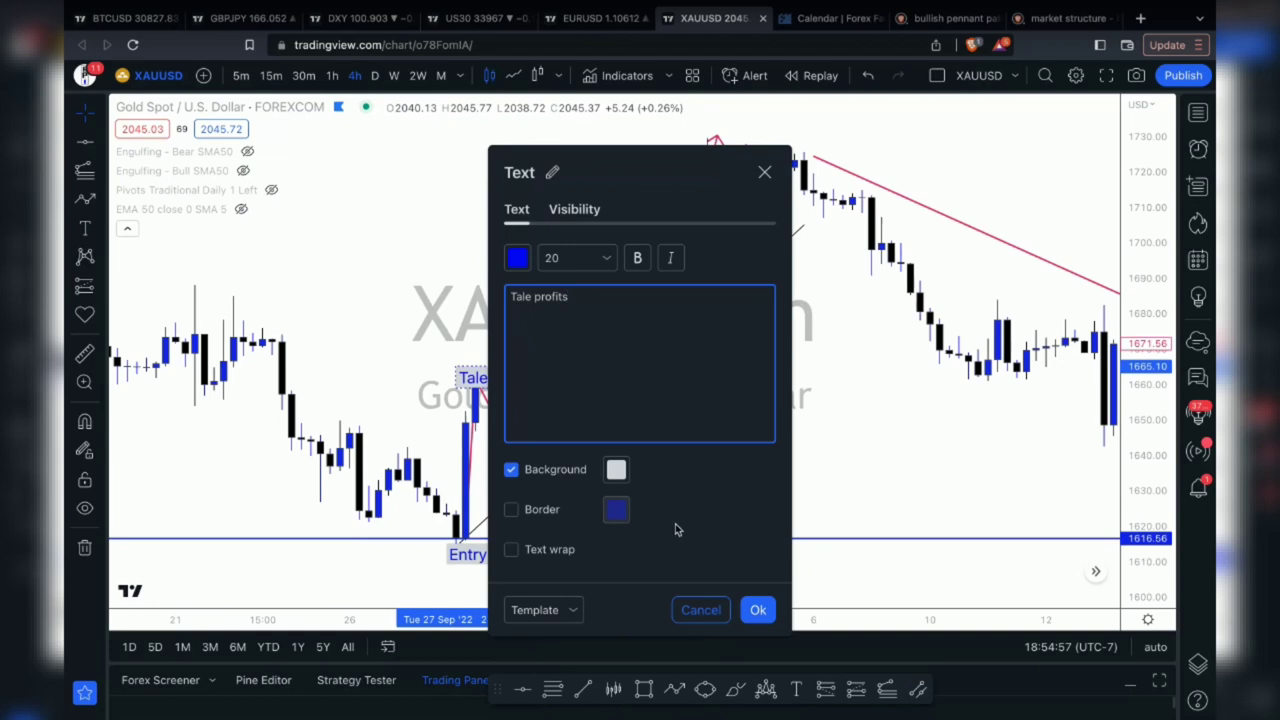
click(759, 611)
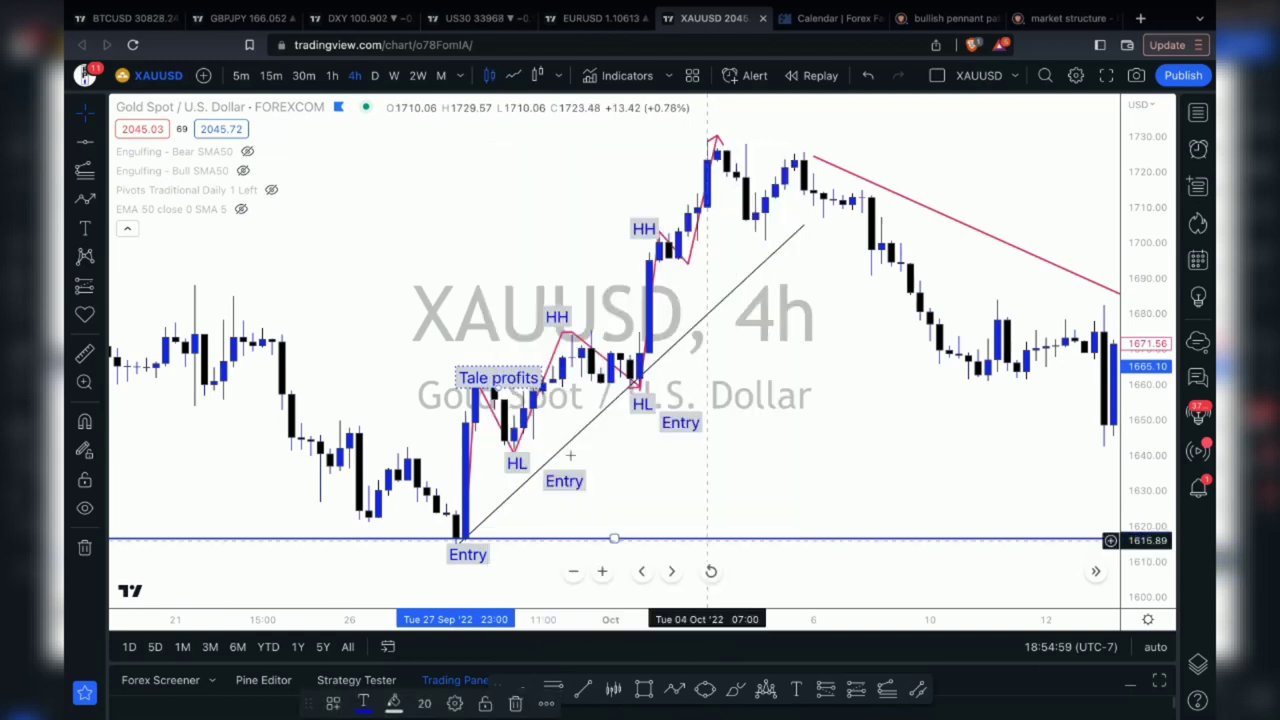
drag(494, 378, 447, 367)
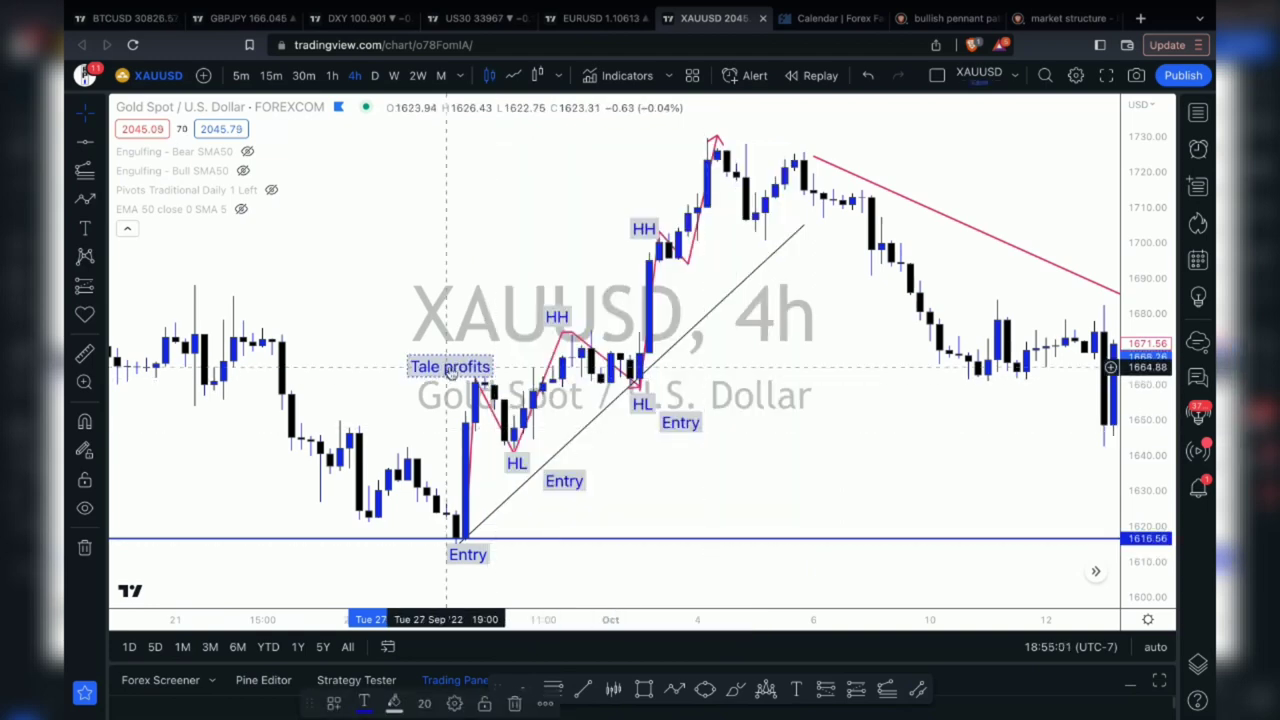
double_click(450, 368)
click(523, 296)
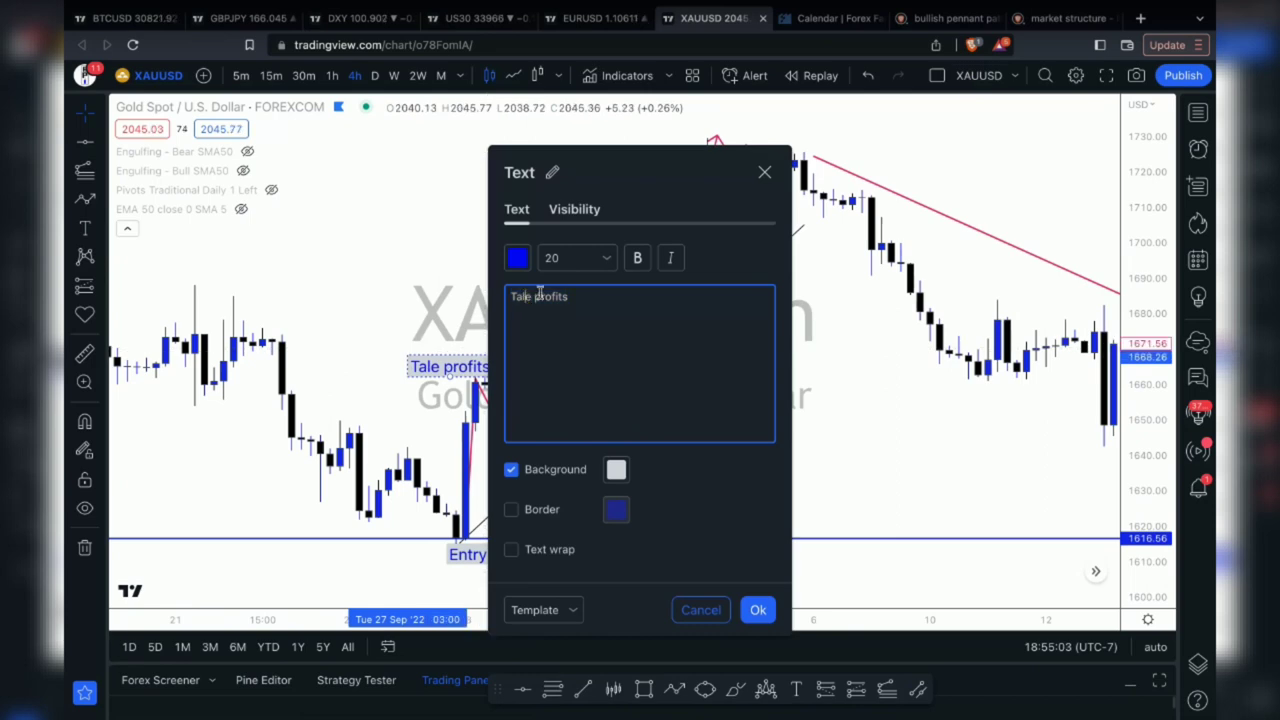
key(BackSpace)
text(k)
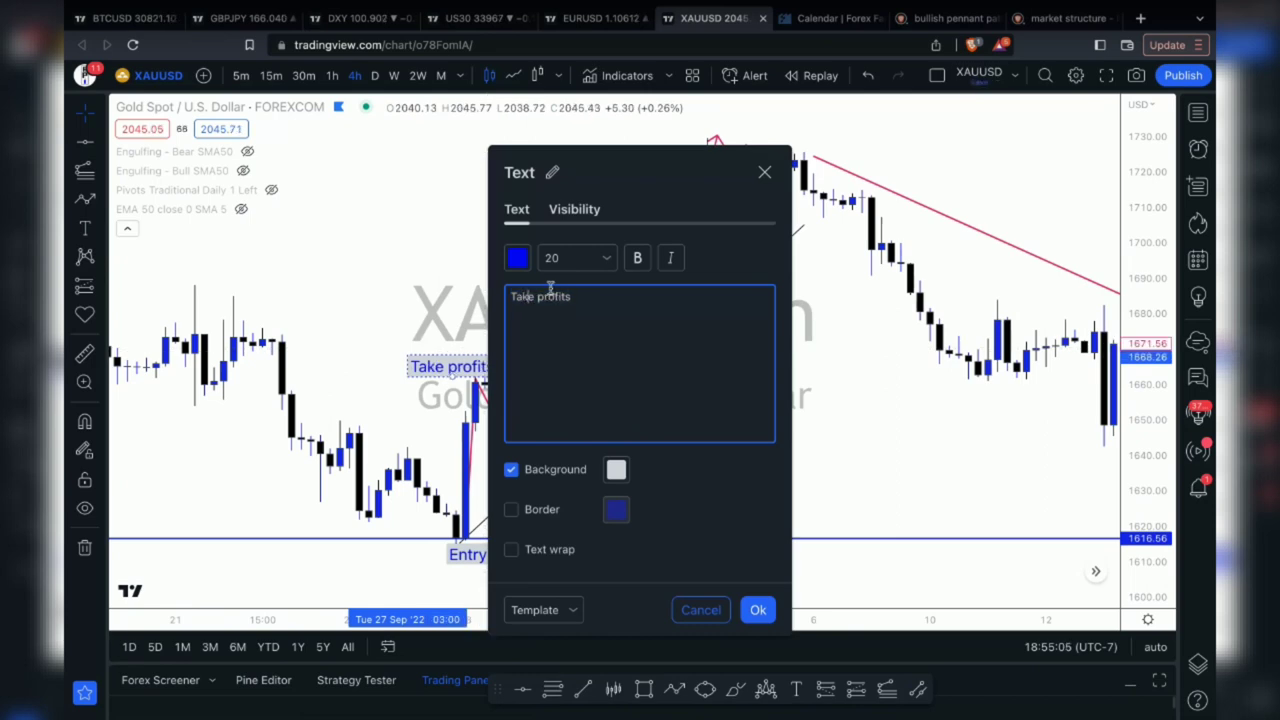
click(755, 609)
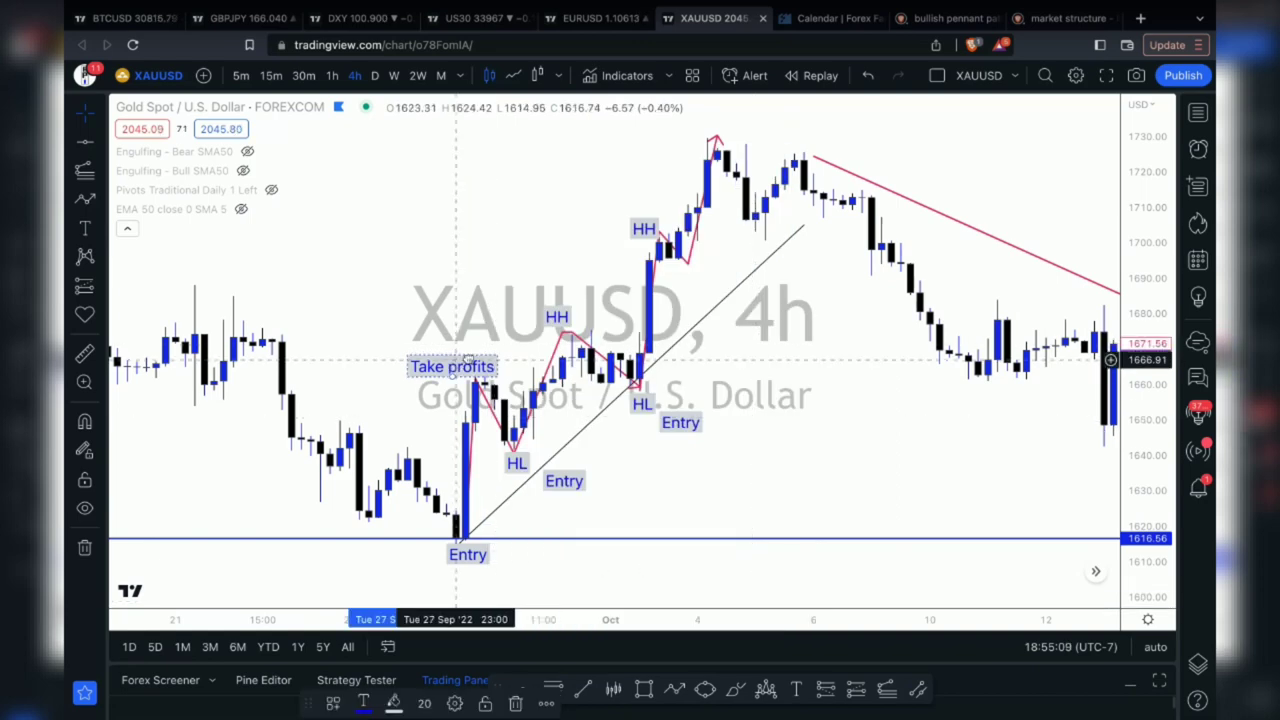
drag(467, 358, 476, 356)
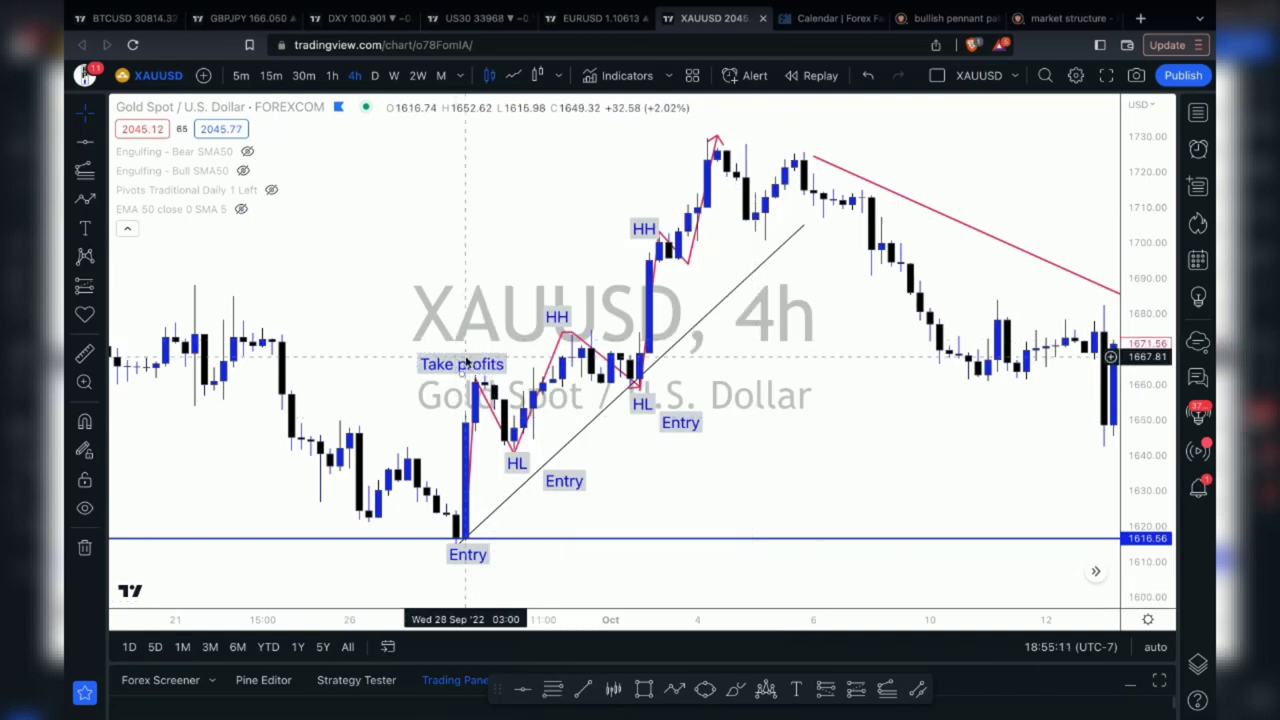
Step: Clone the Take profits label and place the copy above the first HH label, at about 1691
right_click(466, 363)
click(512, 487)
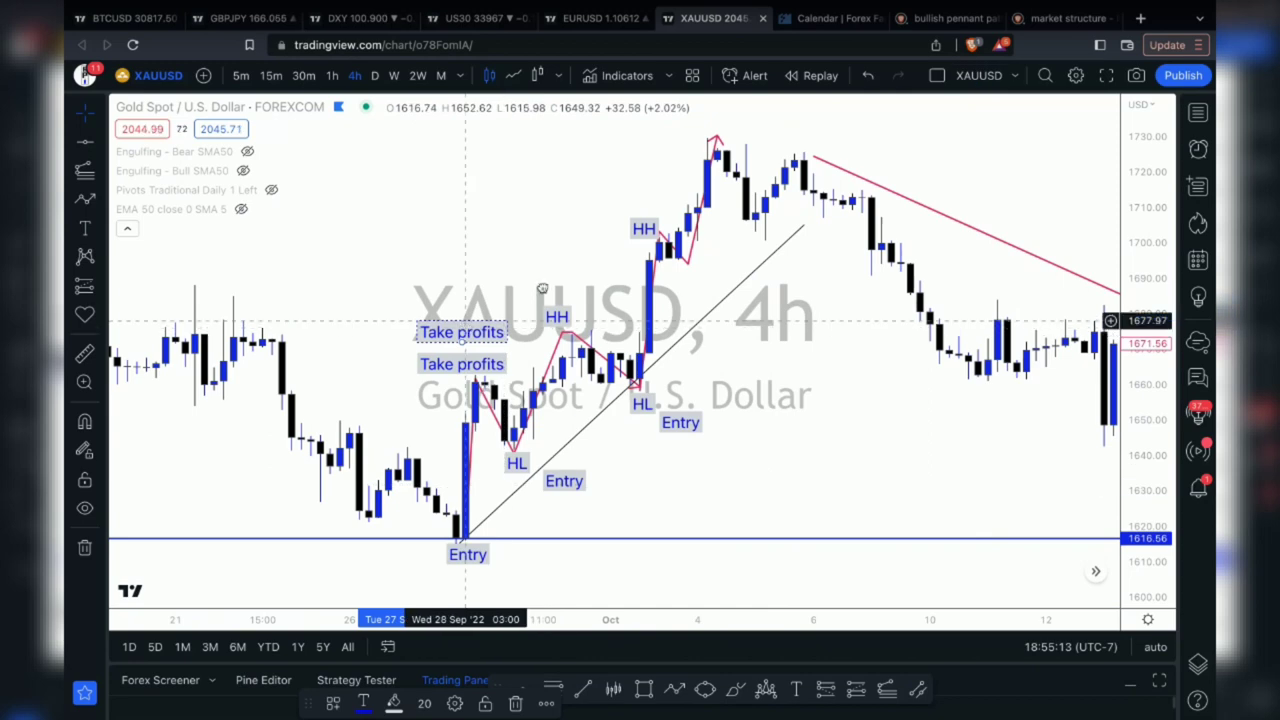
drag(458, 318, 537, 278)
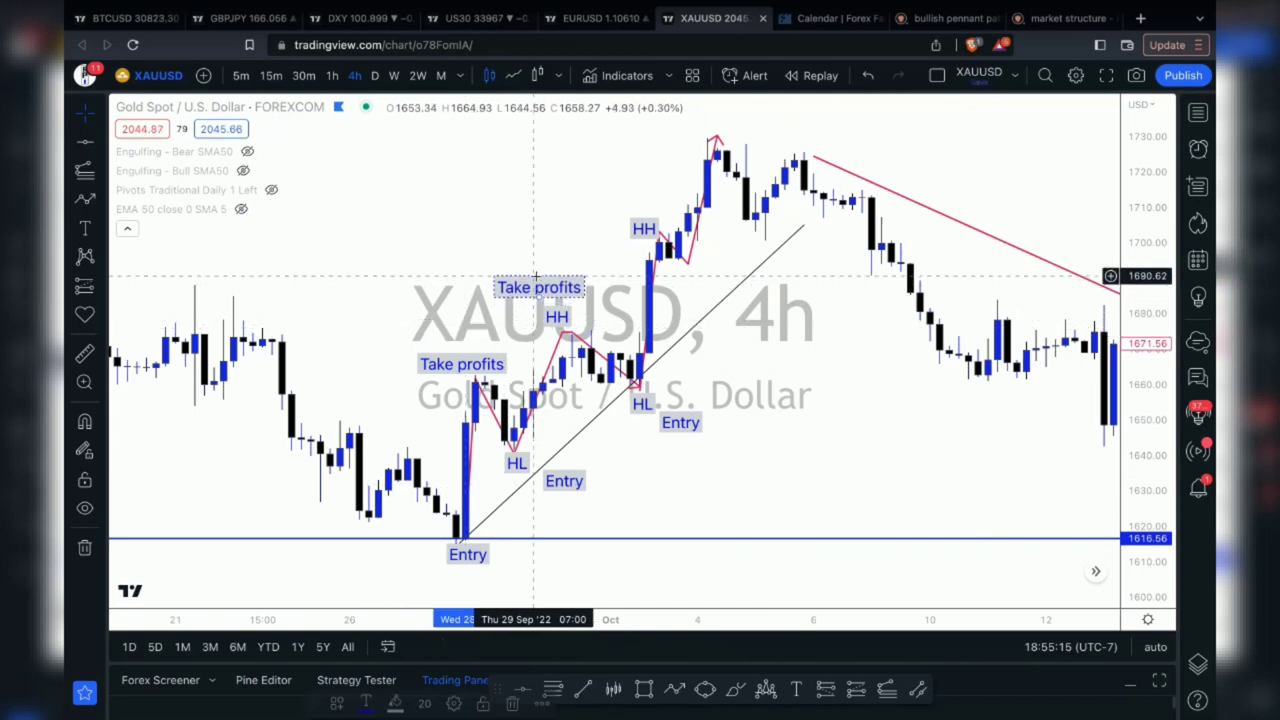
right_click(537, 279)
mouse_move(583, 425)
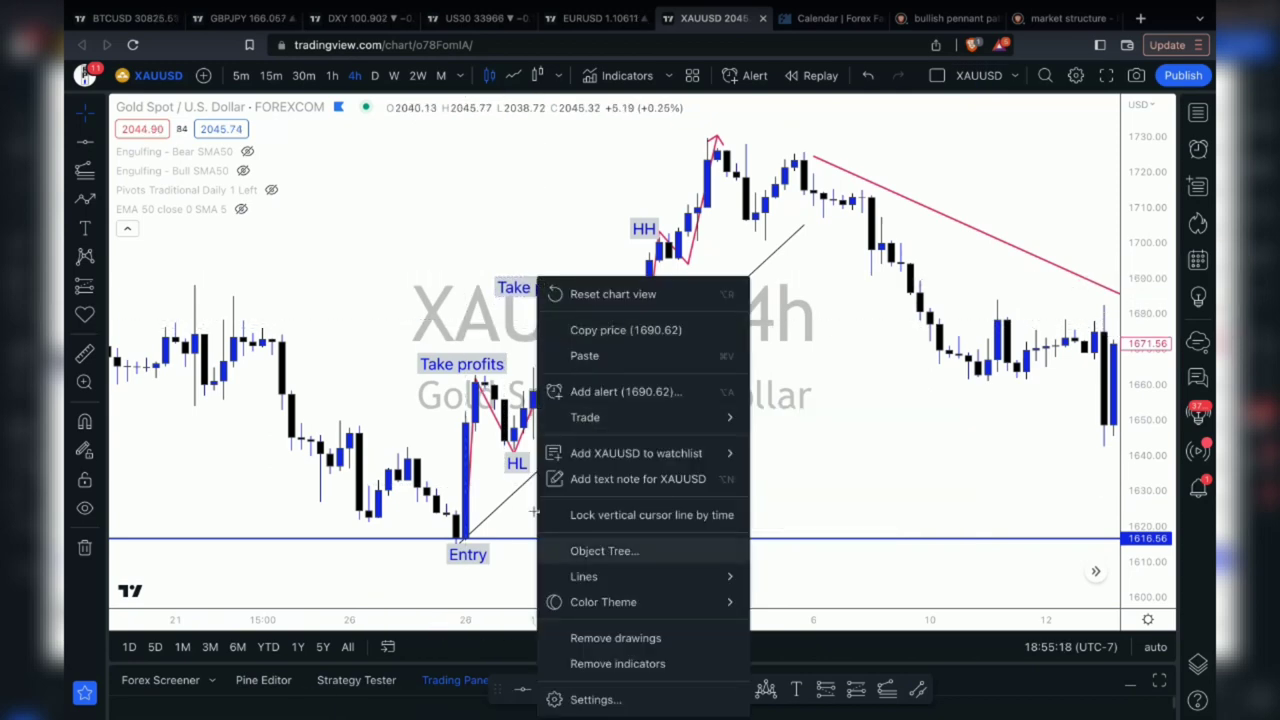
click(505, 300)
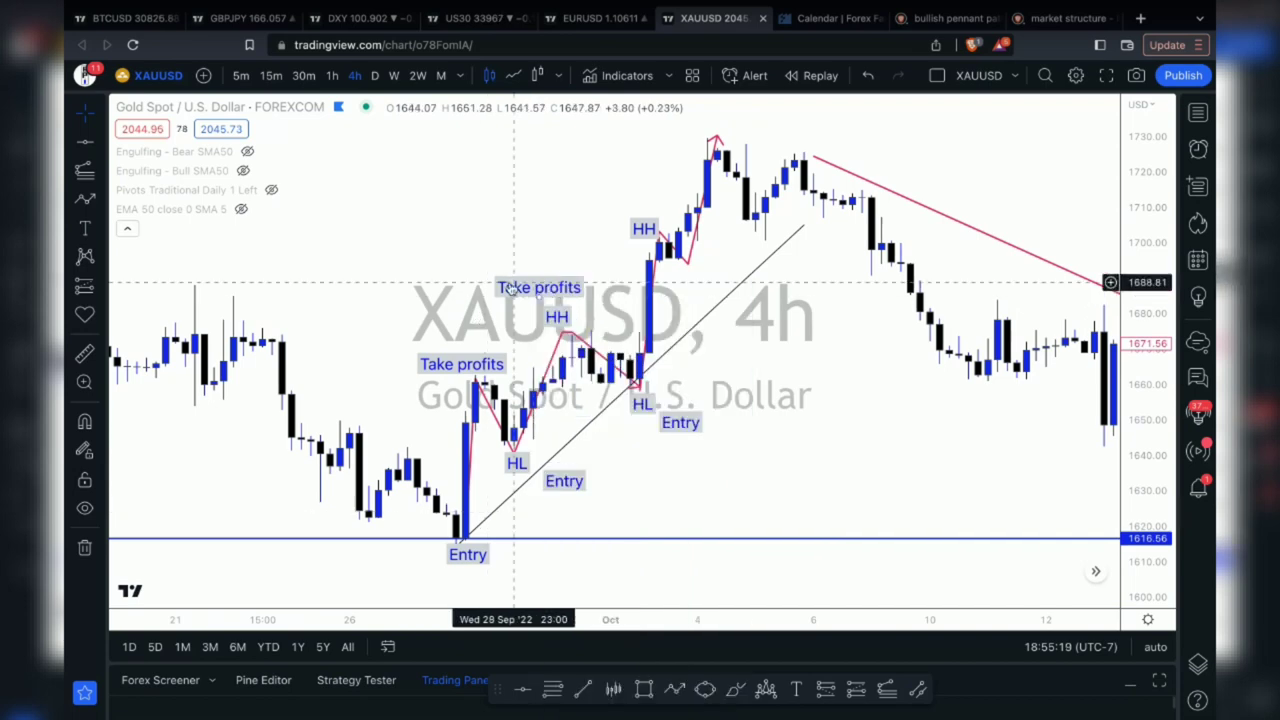
Step: Clone the upper Take profits label and place the copy above and slightly before the second HH label
right_click(510, 288)
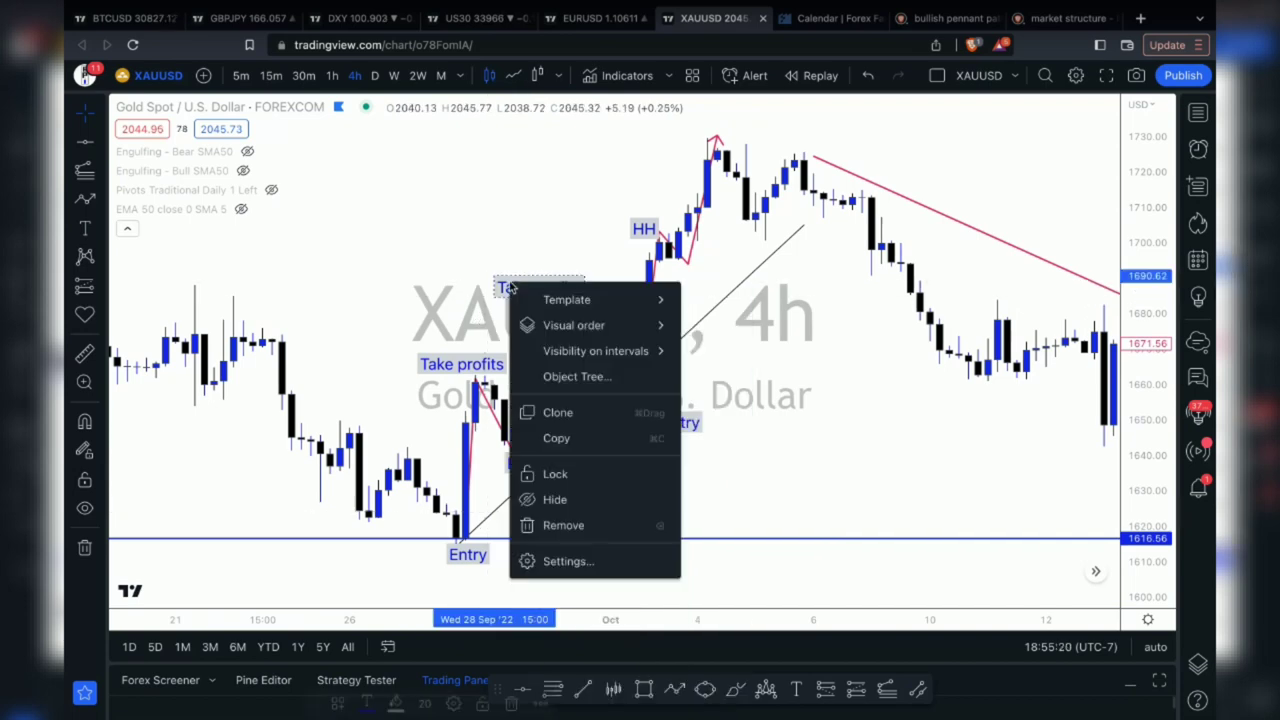
click(557, 413)
mouse_move(552, 245)
mouse_down()
mouse_move(597, 201)
mouse_move(587, 205)
mouse_up()
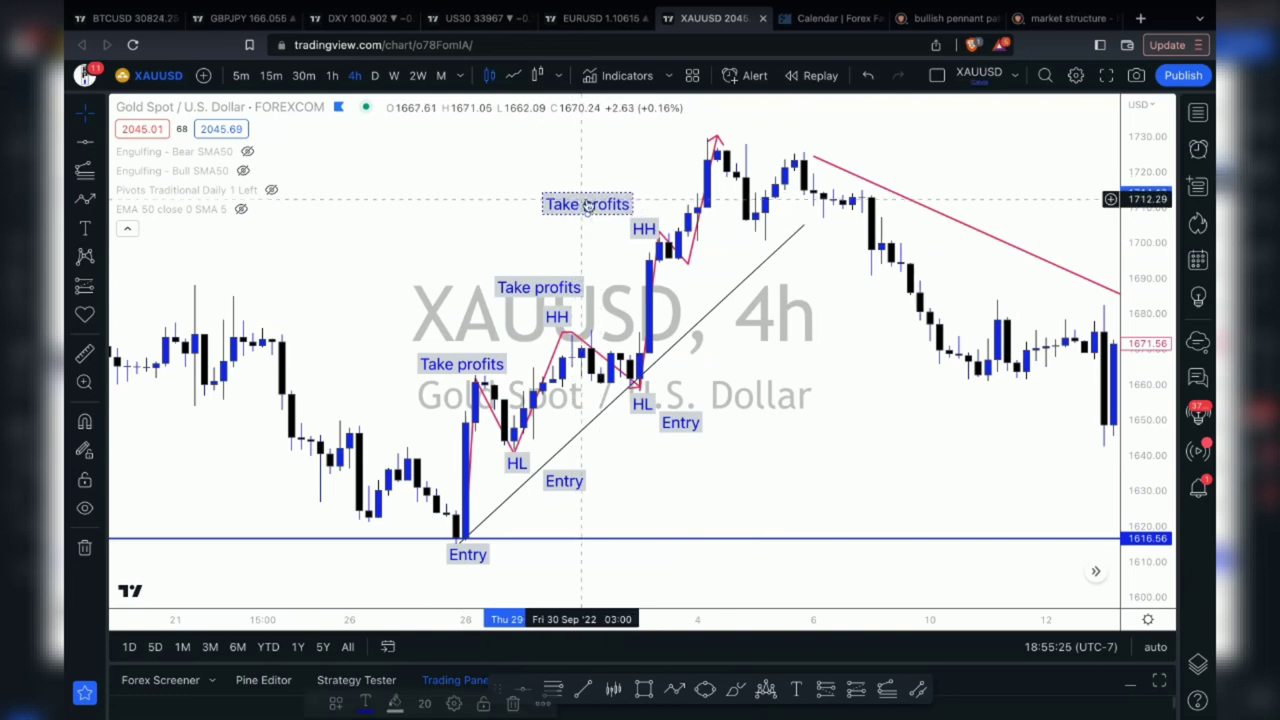
Step: Clone the second HL label and place the copy beneath the third pullback low, at about 1695
right_click(639, 412)
click(684, 541)
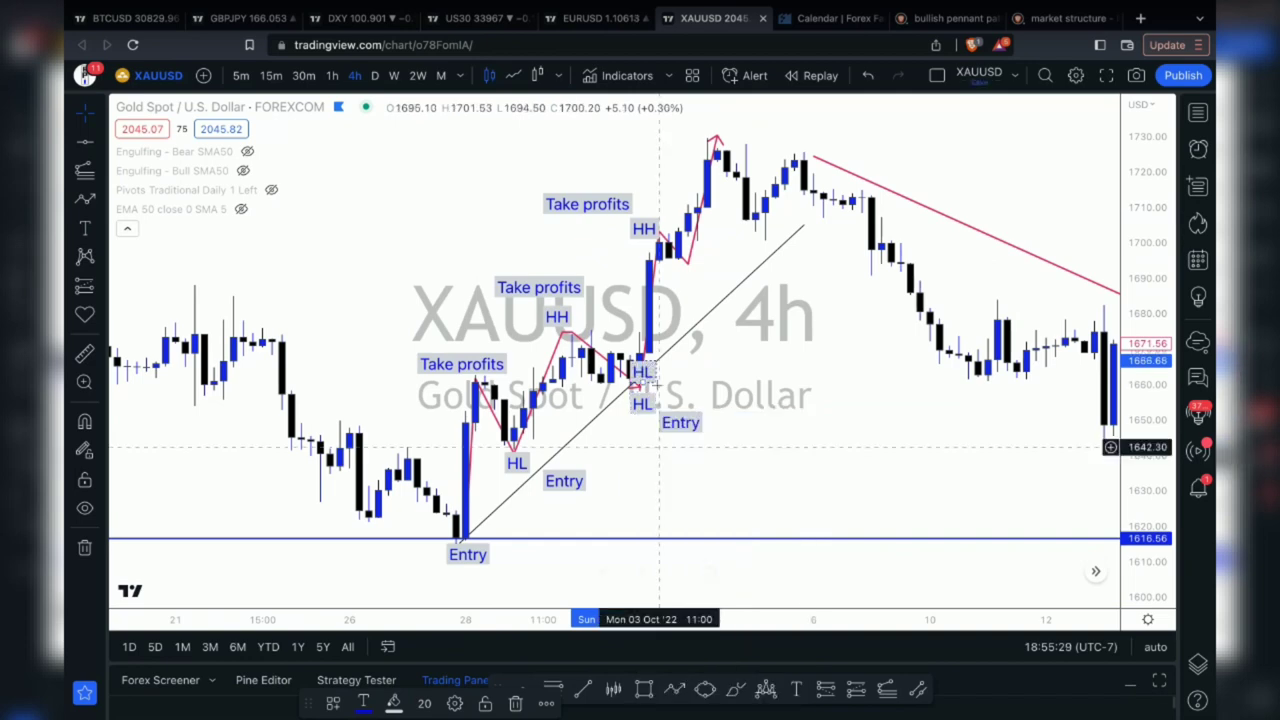
drag(645, 380, 700, 272)
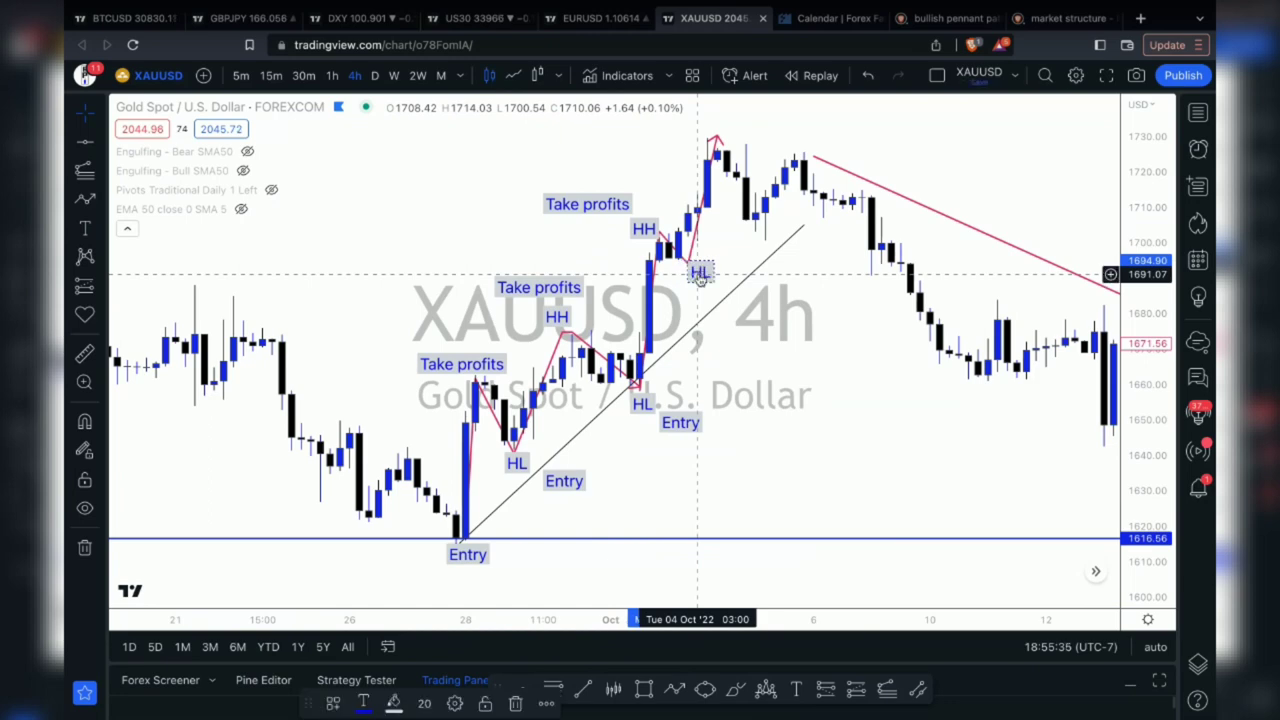
Step: Clone the Entry label beneath the second HL and place the copy just under the third HL, at about 1689
right_click(697, 423)
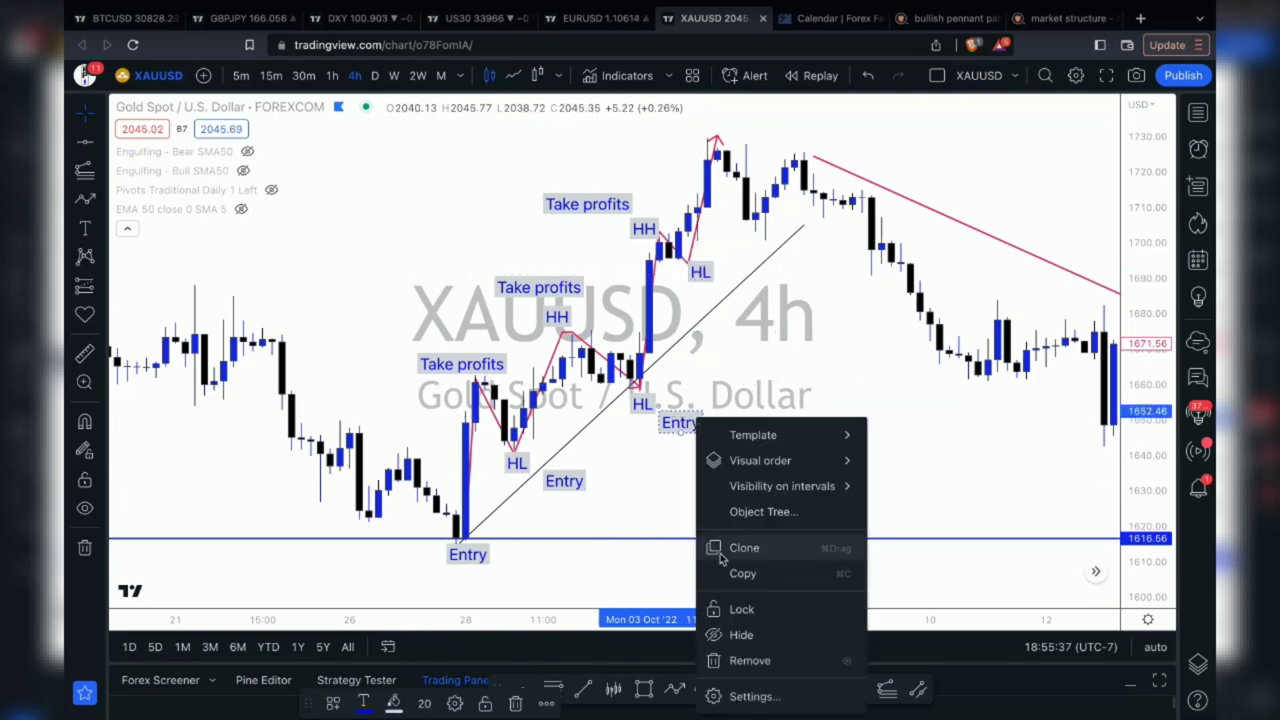
click(720, 556)
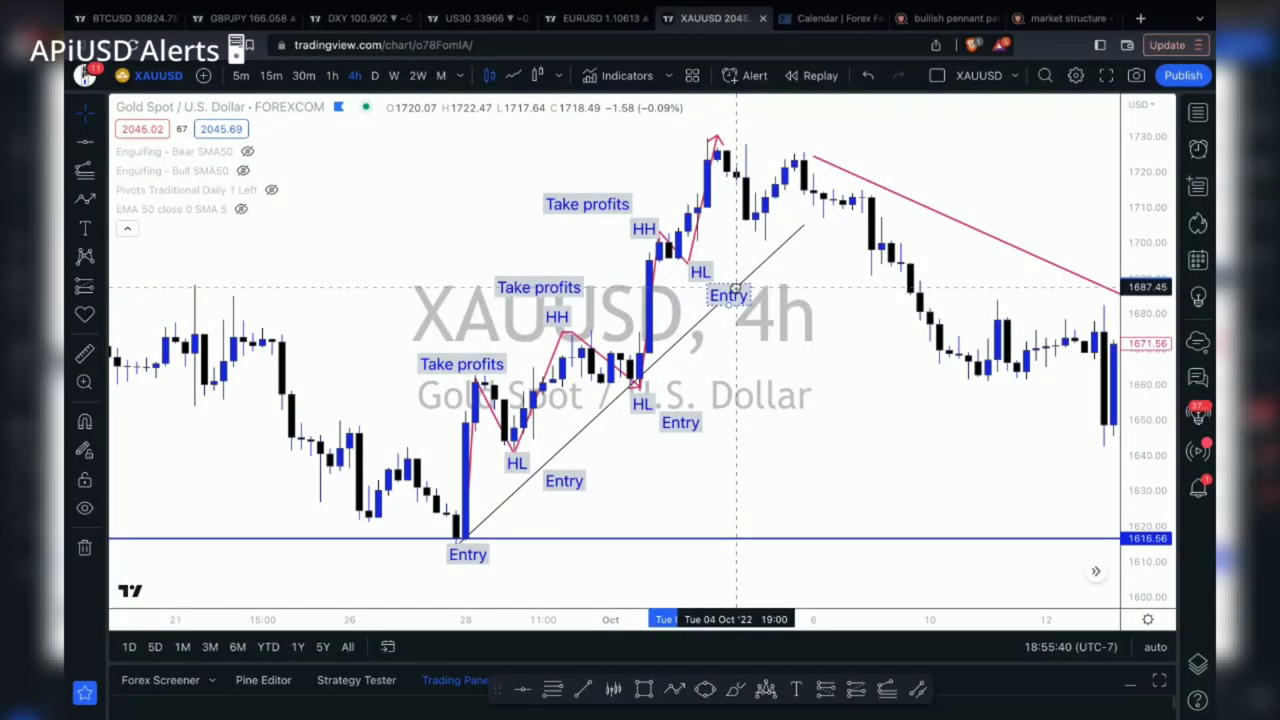
drag(736, 289, 727, 287)
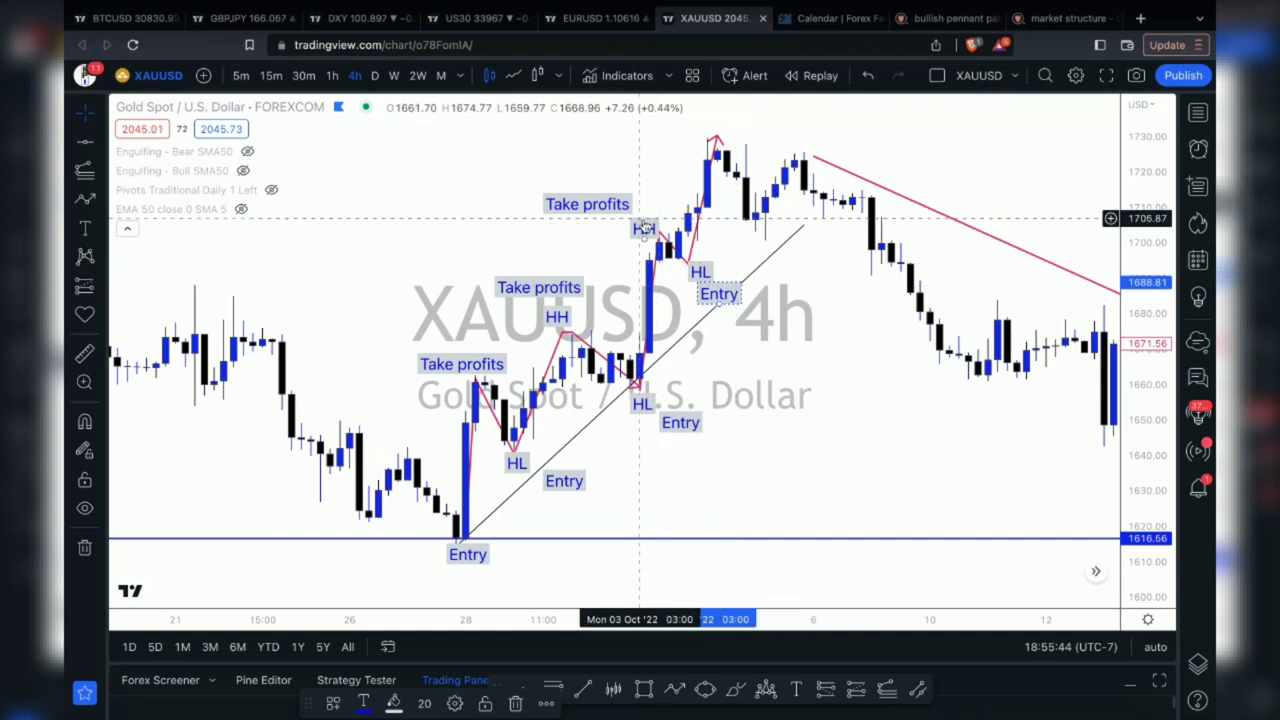
Step: Place a copy of the HH label at the rally's peak and a clone of the upper Take profits label just after it
key(ctrl+v)
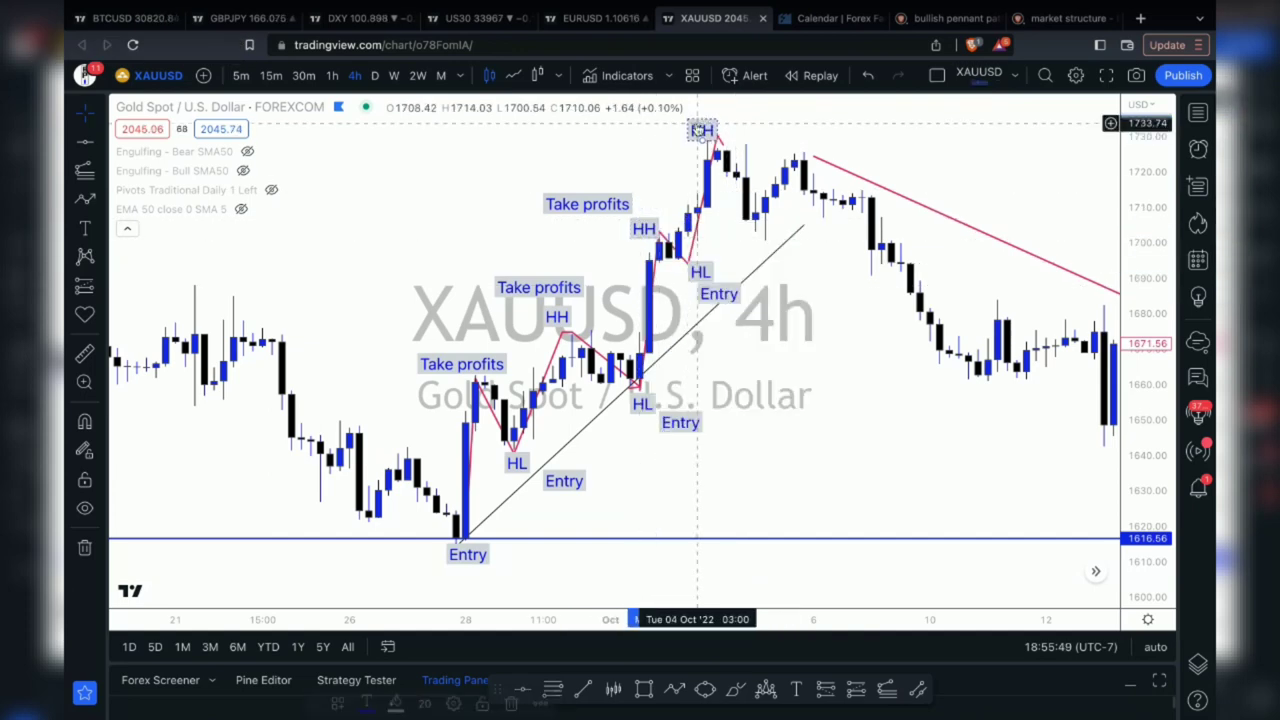
right_click(605, 208)
click(649, 328)
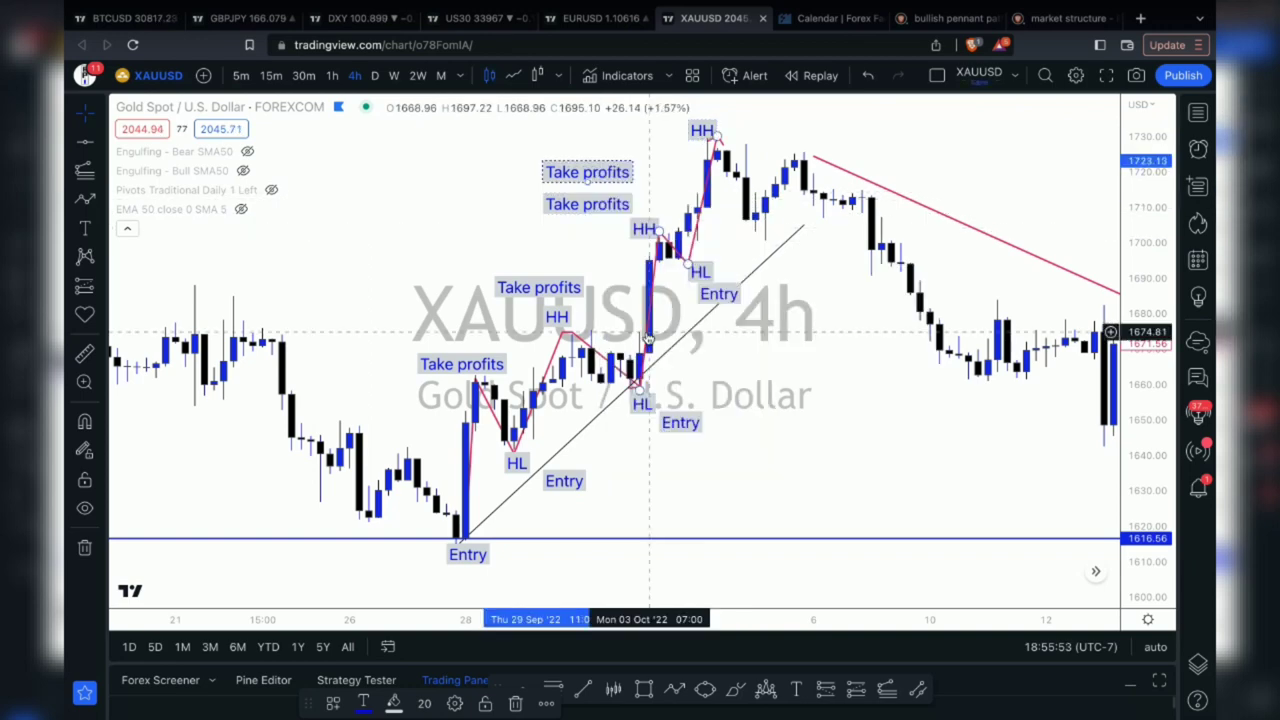
mouse_move(595, 175)
mouse_down()
mouse_move(622, 140)
mouse_move(781, 118)
mouse_up()
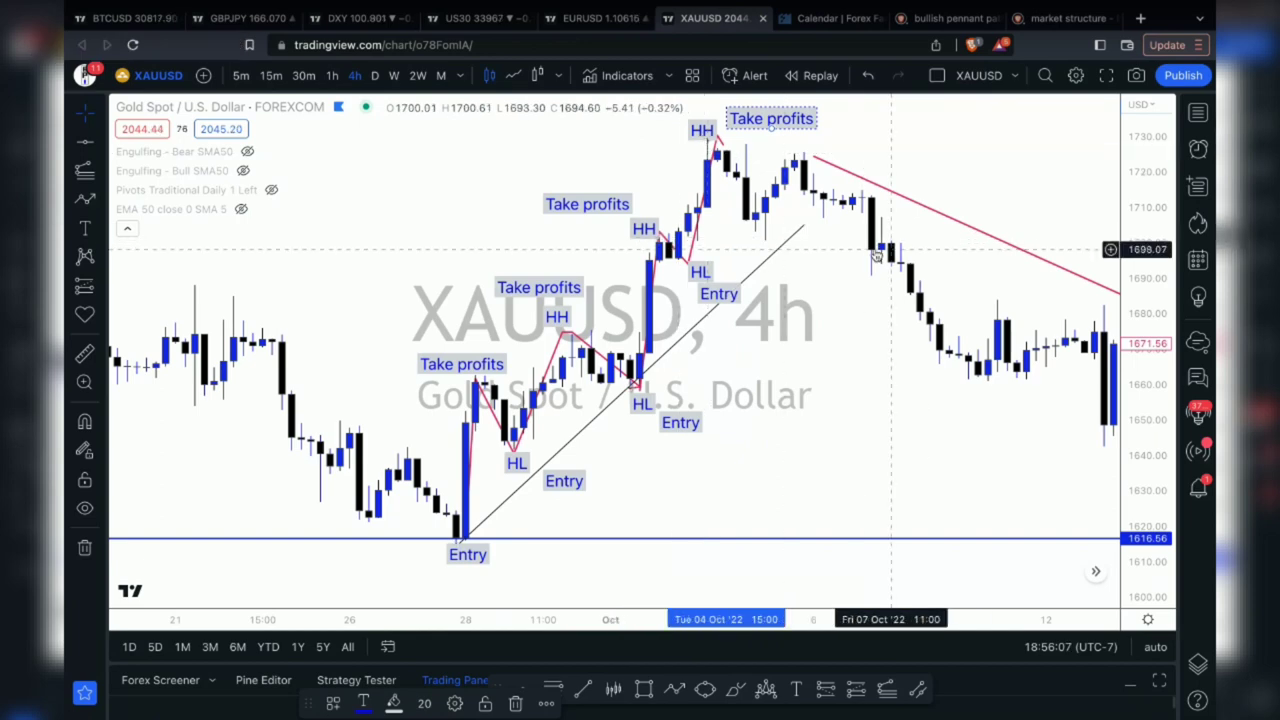
Step: Draw a descending trend line from the 5 Oct high at about 1724 to about 1636 in late October, and delete the red arrow beside it
scroll(878, 248, down, 1)
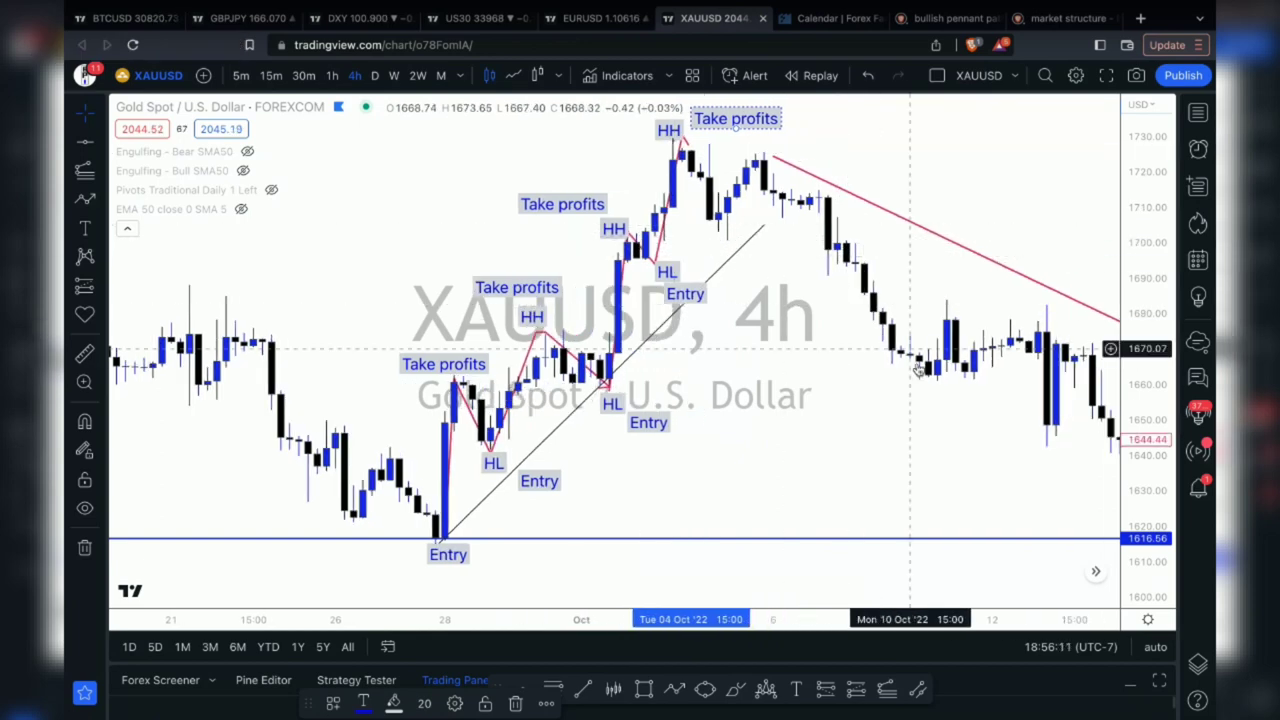
scroll(916, 366, right, 2)
scroll(916, 366, down, 1)
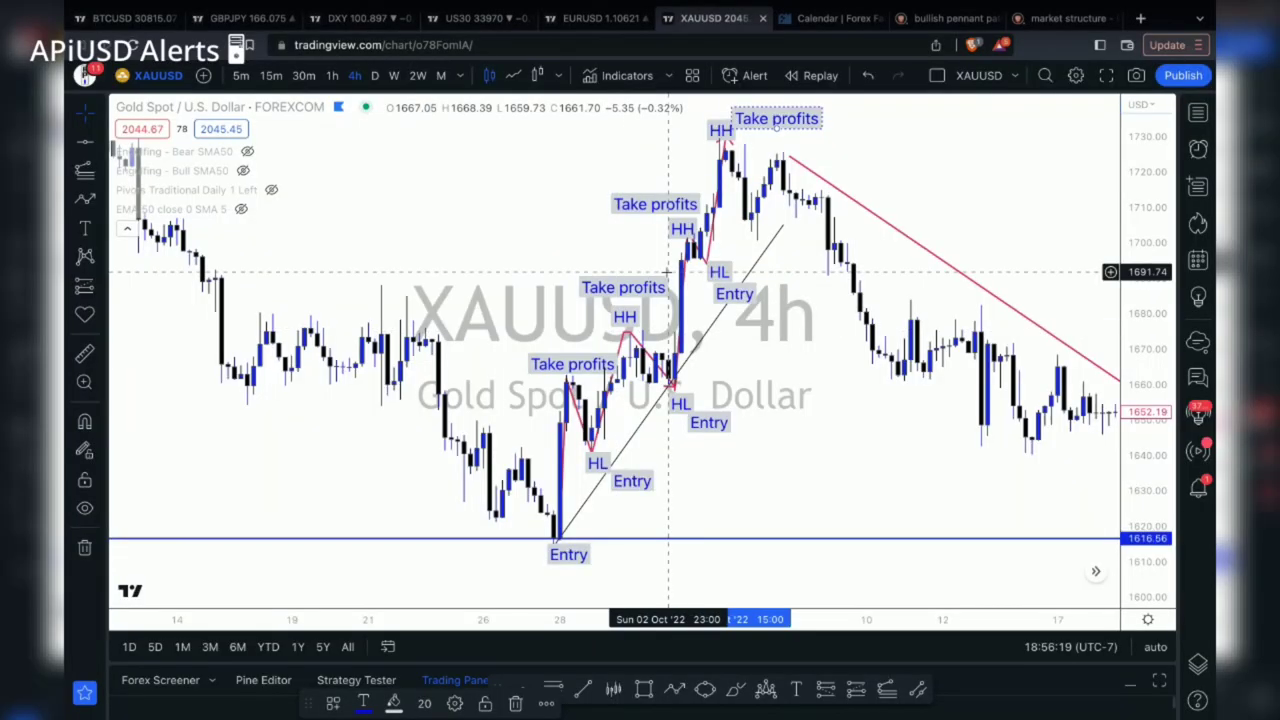
scroll(666, 272, right, 10)
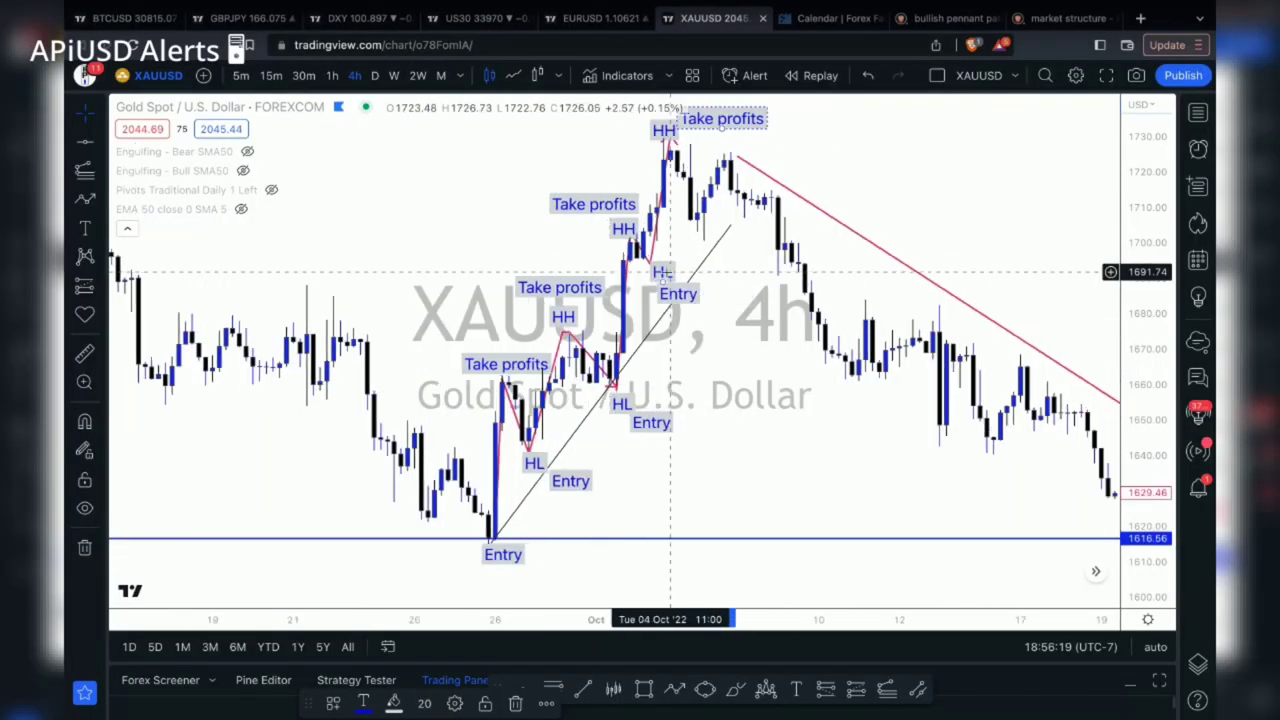
scroll(666, 272, right, 2)
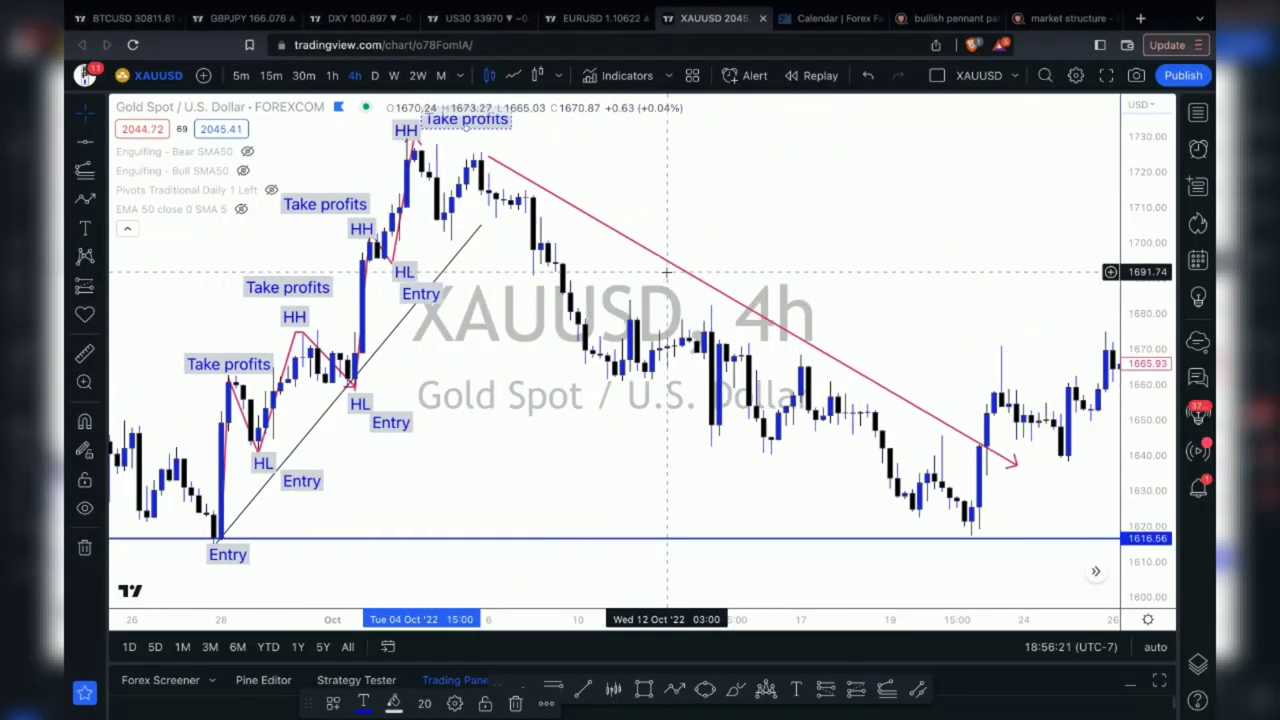
scroll(666, 272, left, 1)
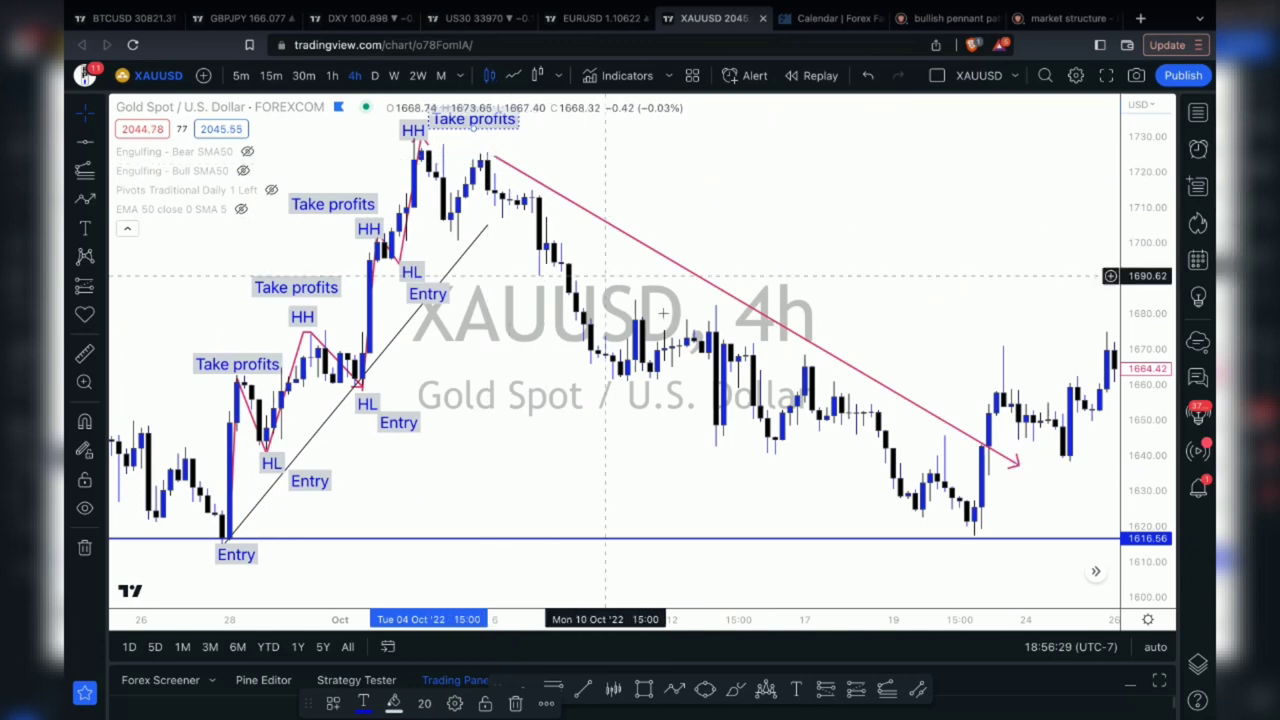
mouse_move(232, 222)
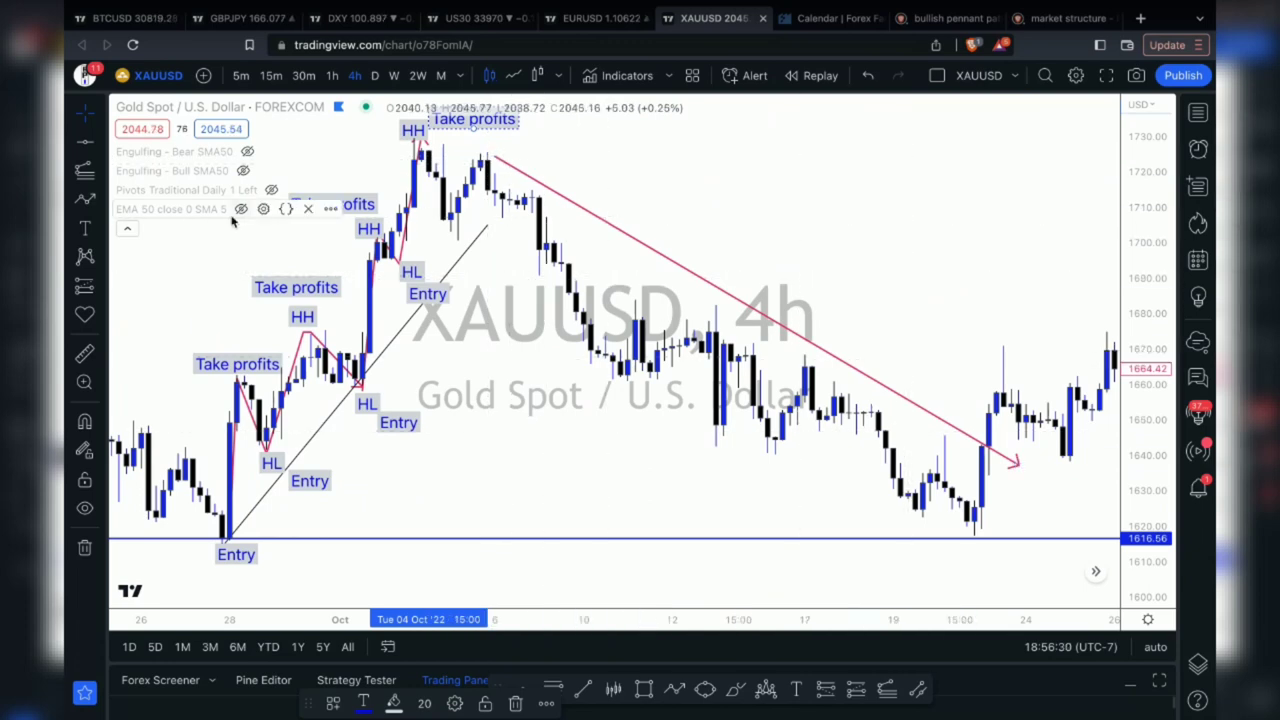
click(102, 145)
click(150, 141)
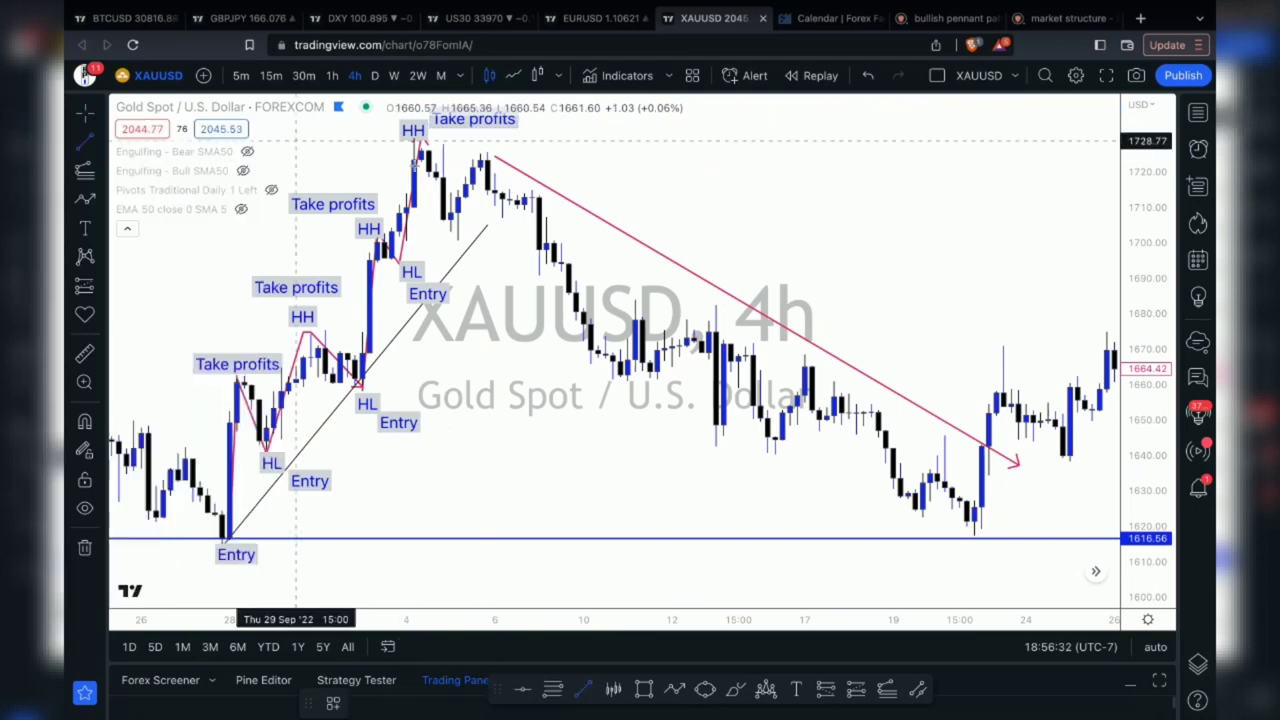
click(487, 159)
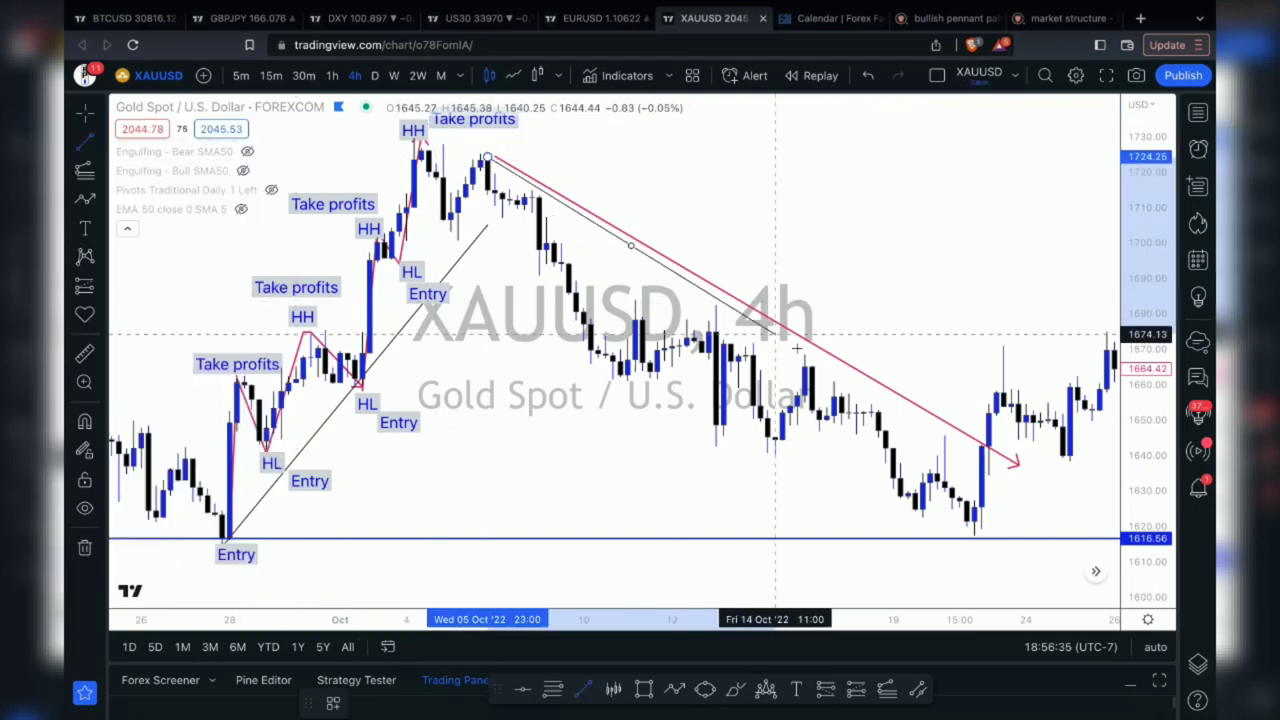
click(1004, 468)
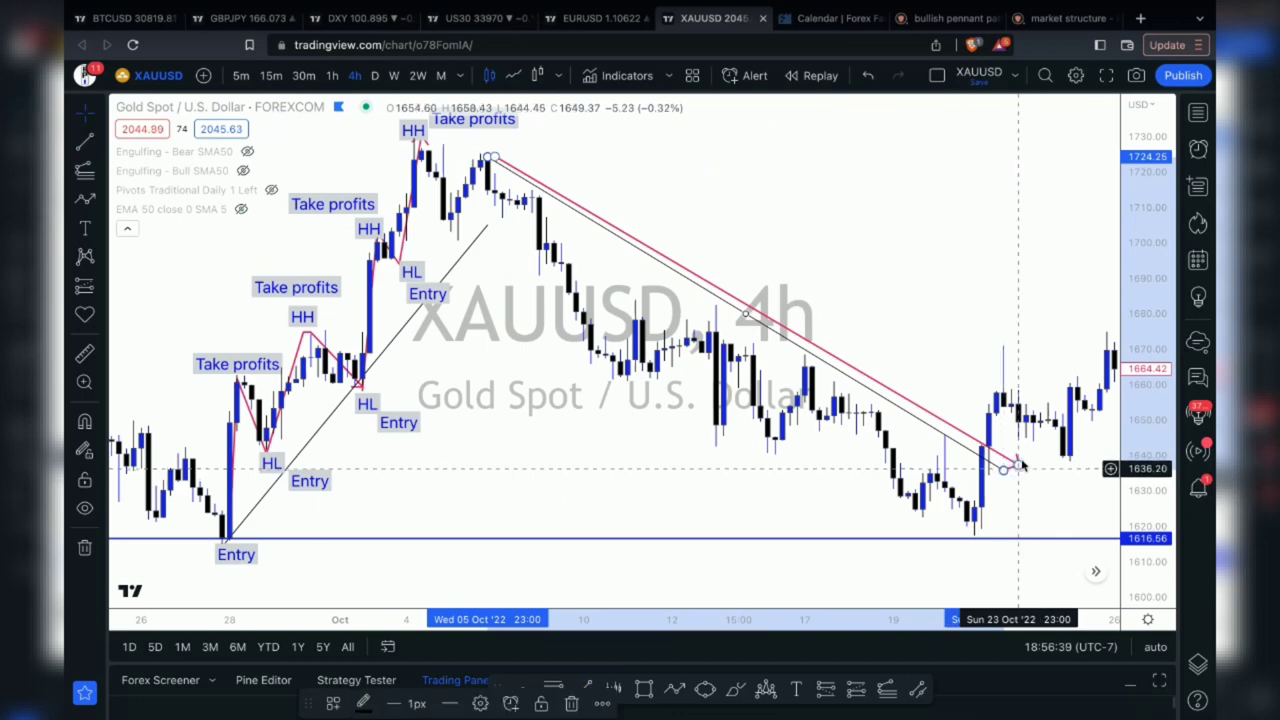
click(1017, 464)
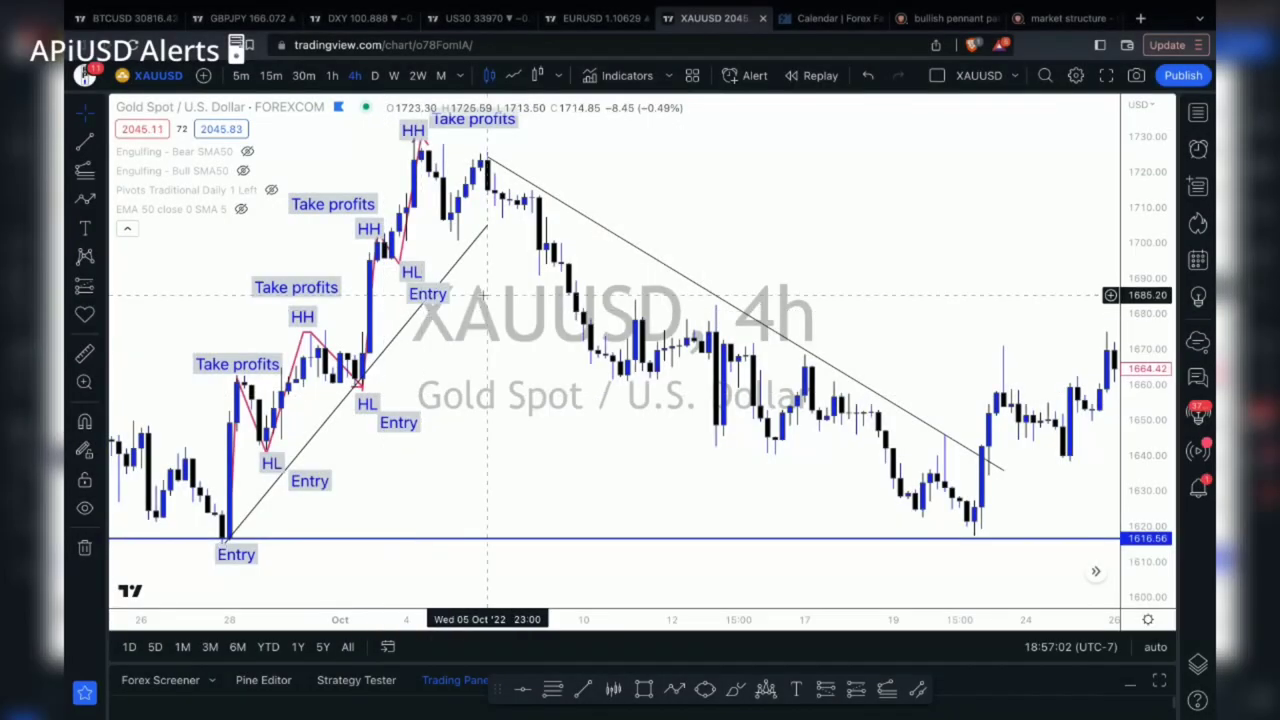
Step: Try tracing the swing after the rally's peak with a path down to about 1703 and up to about 1726, and remove that path
drag(487, 295, 527, 240)
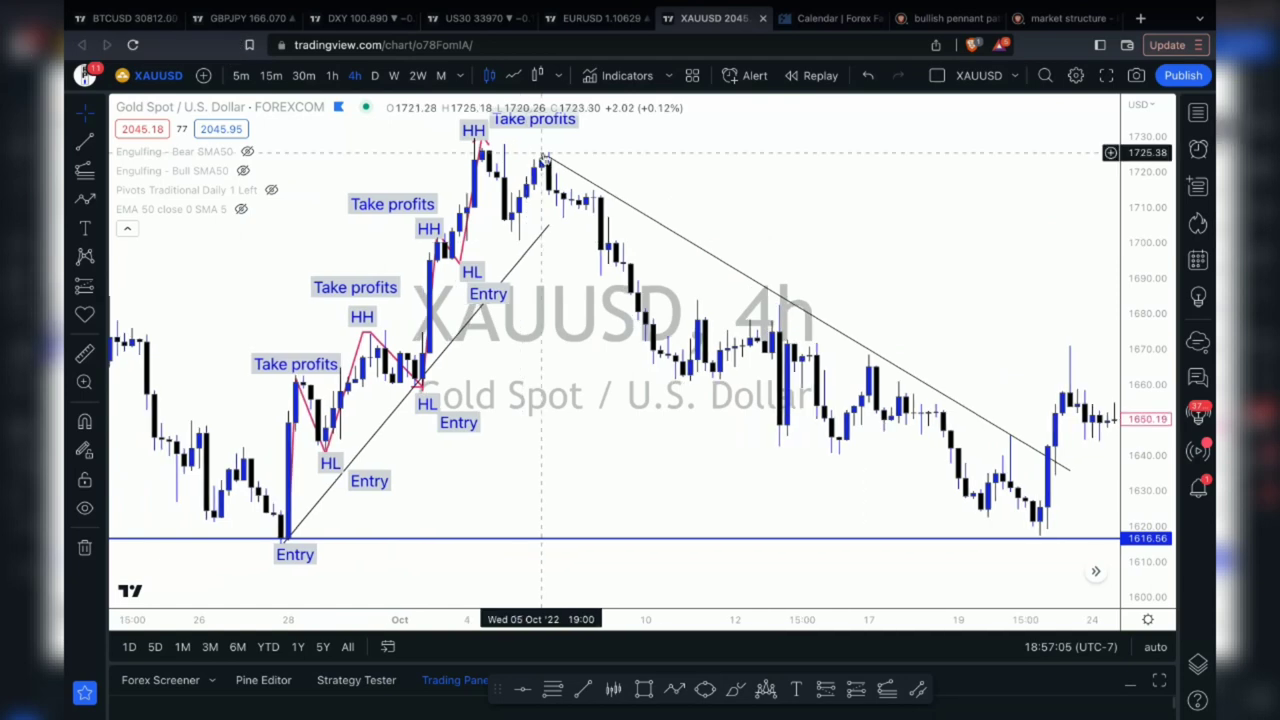
click(85, 198)
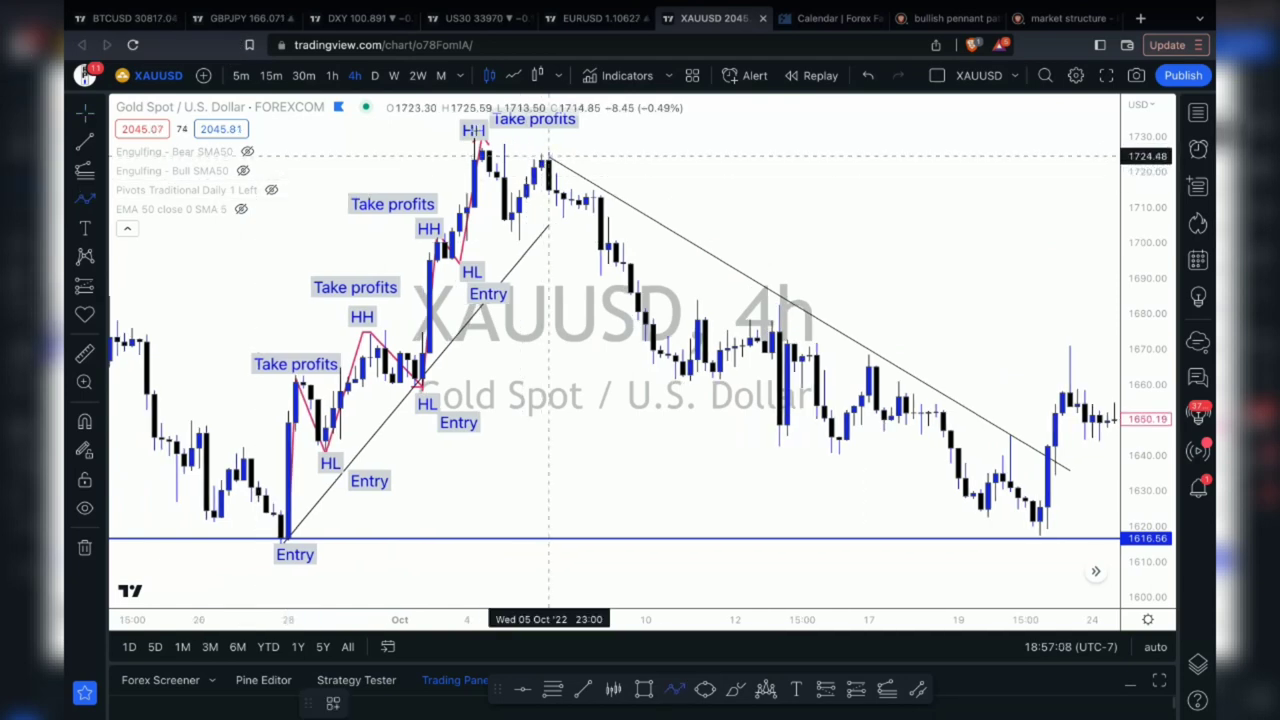
click(490, 143)
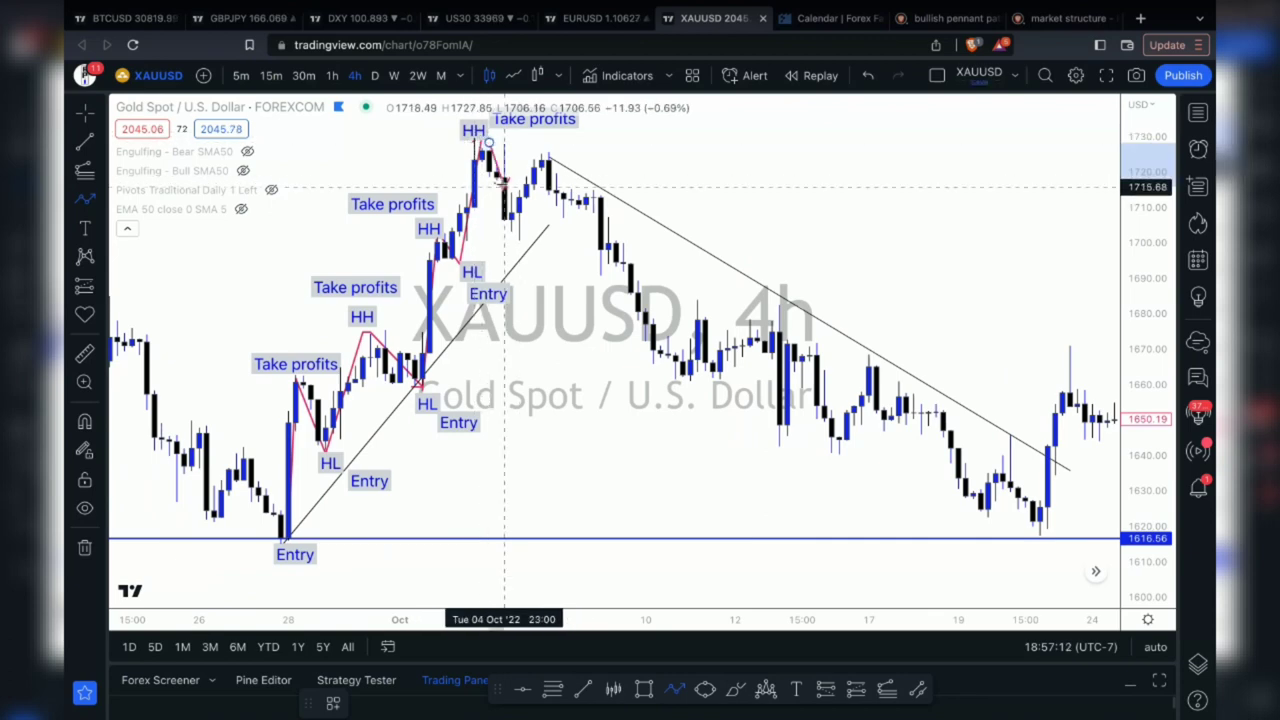
click(504, 230)
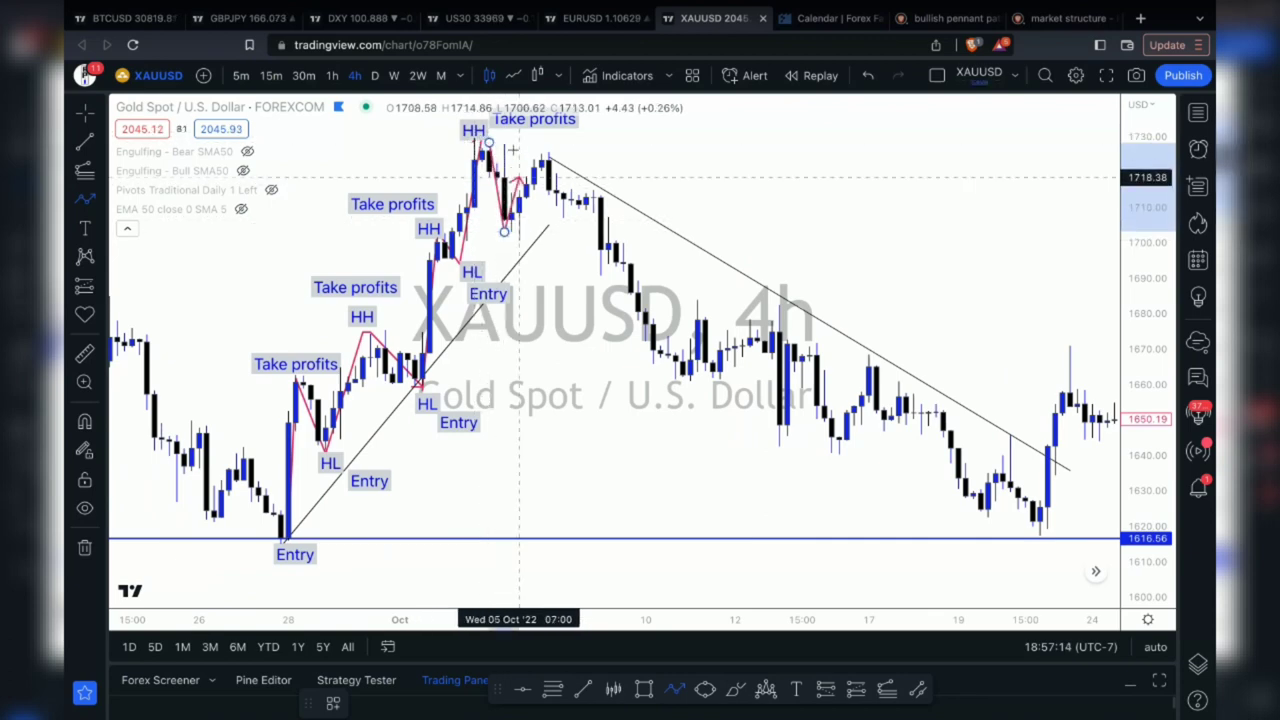
scroll(518, 150, up, 1)
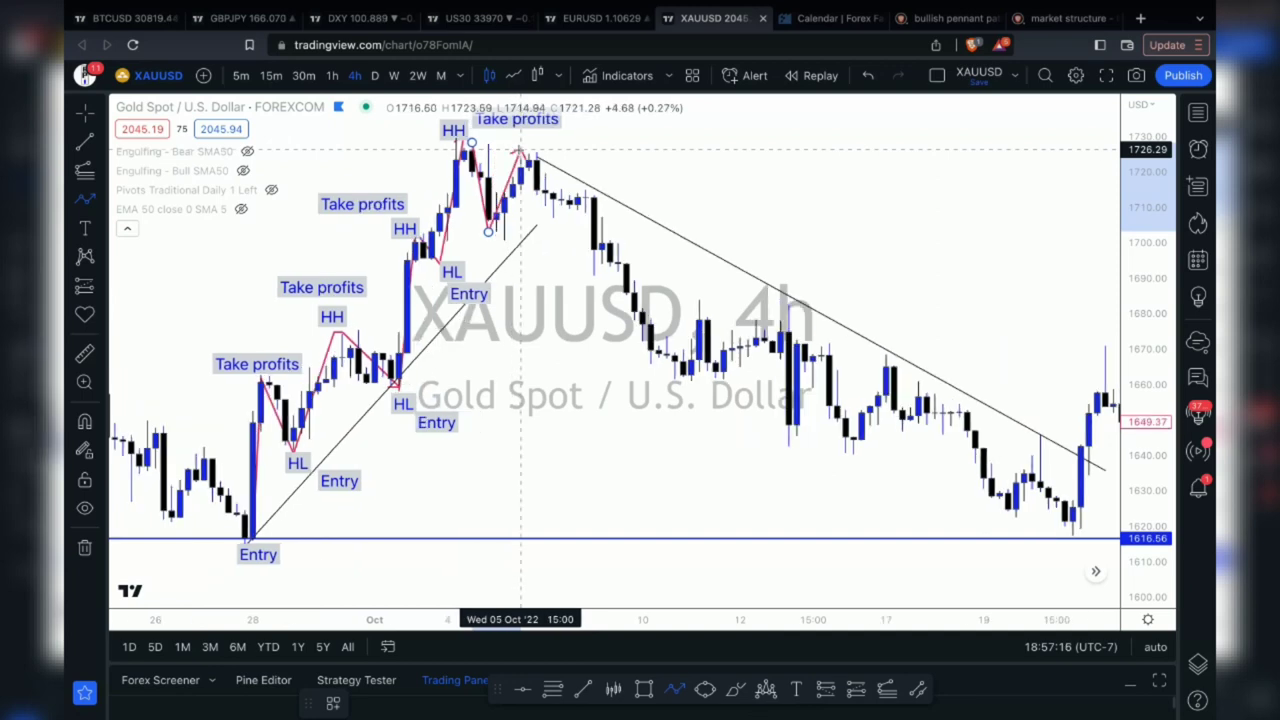
click(518, 150)
drag(818, 293, 946, 397)
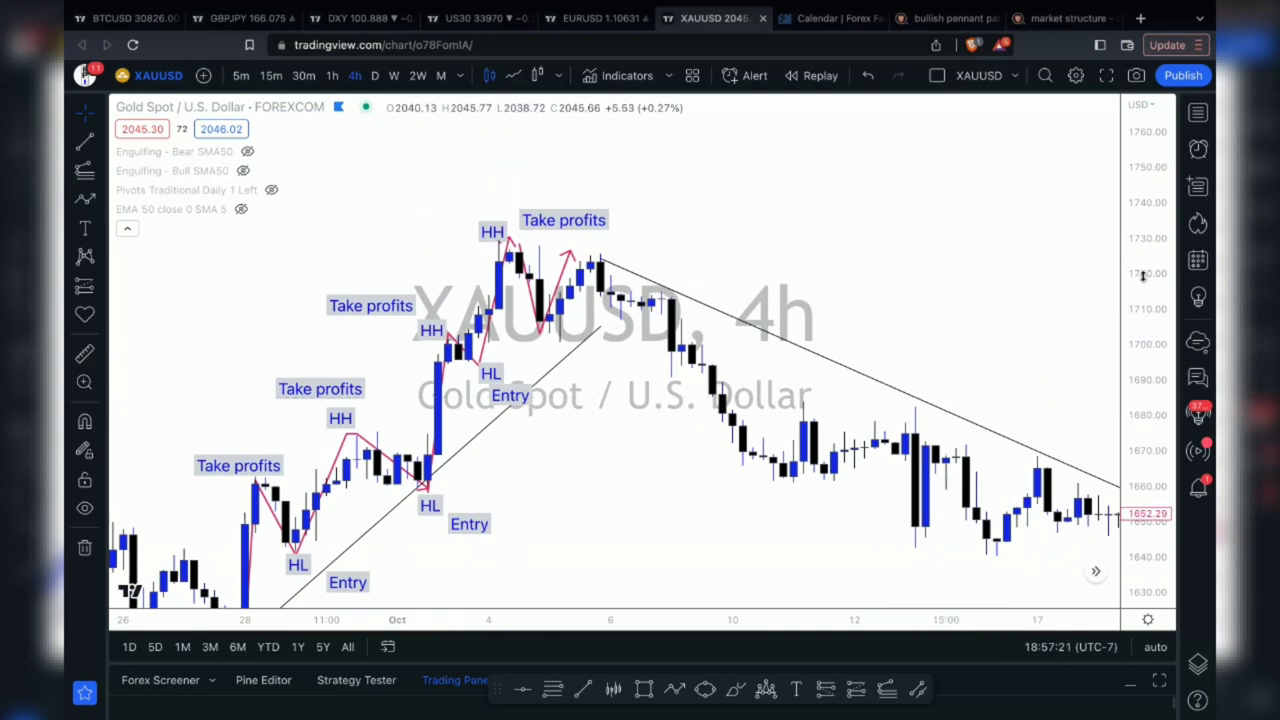
drag(1142, 277, 1142, 250)
drag(848, 313, 862, 228)
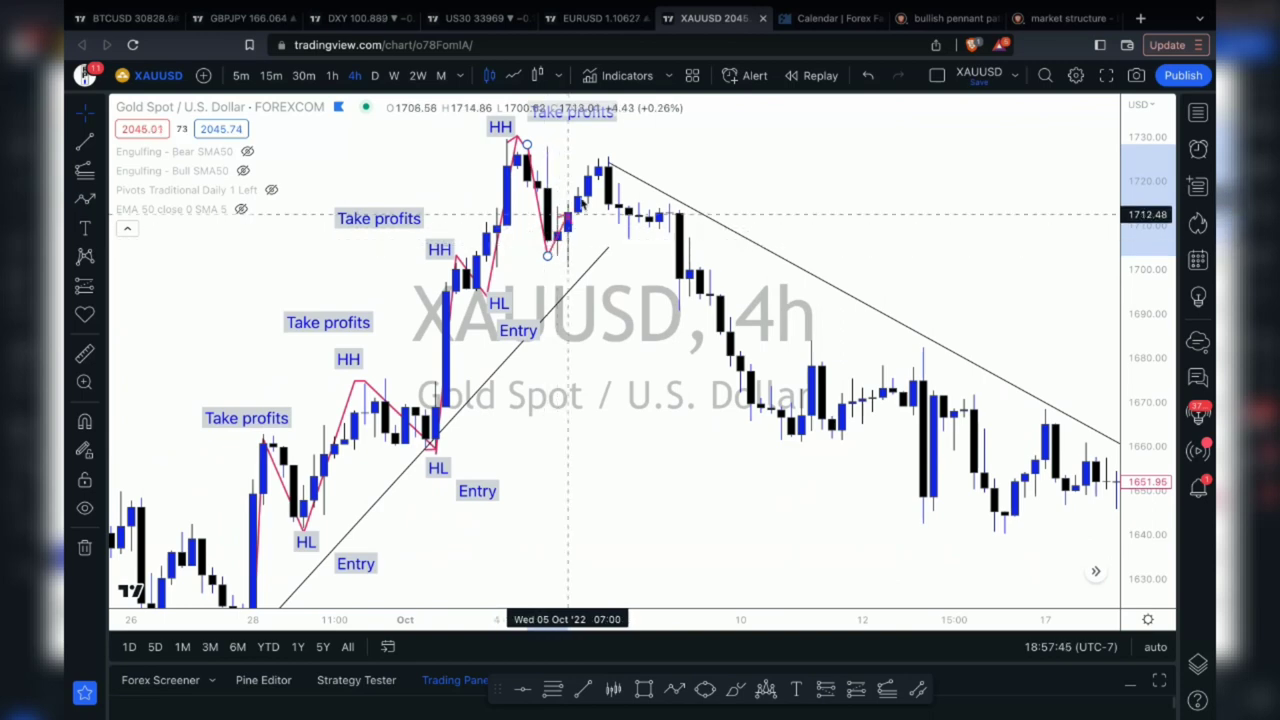
double_click(560, 155)
key(Escape)
Step: Add a text label reading LH above the lower high that follows the rally's peak, at about 1732
click(85, 228)
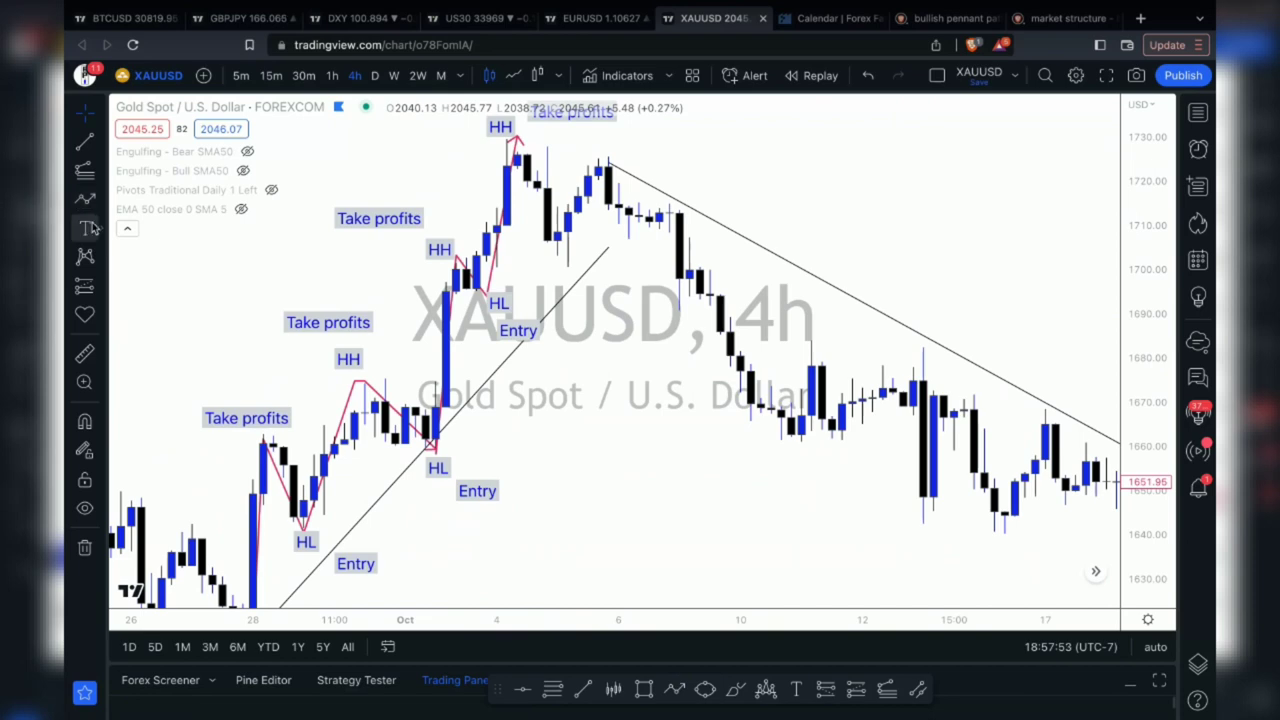
click(560, 143)
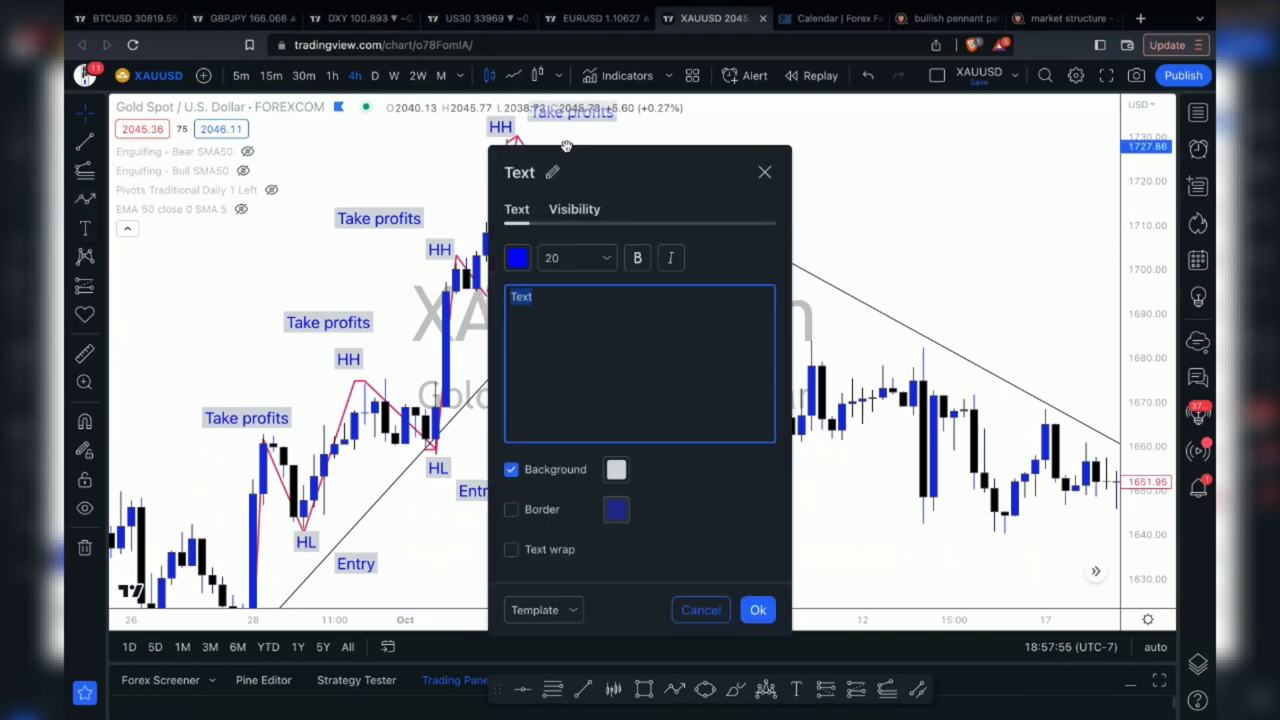
text(LH)
click(758, 610)
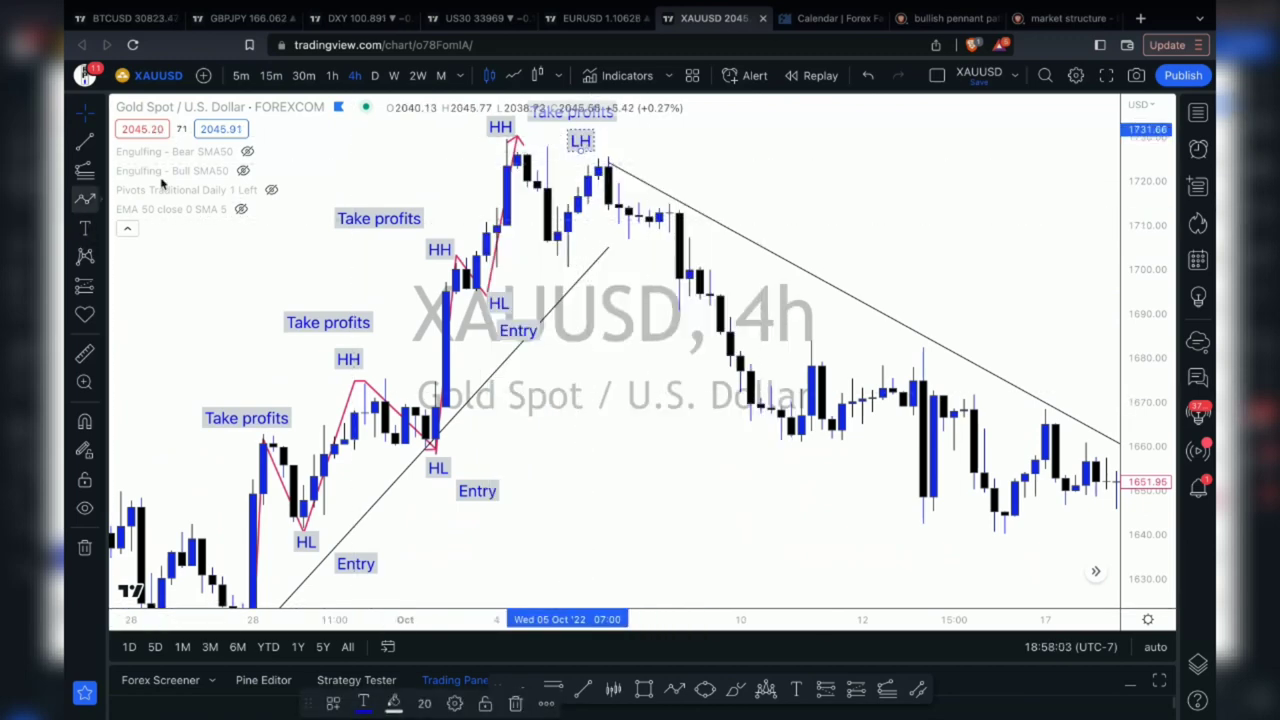
Step: Draw a zigzag path from the rally's peak down to about 1718, up to about 1727 and down to about 1704
key(Escape)
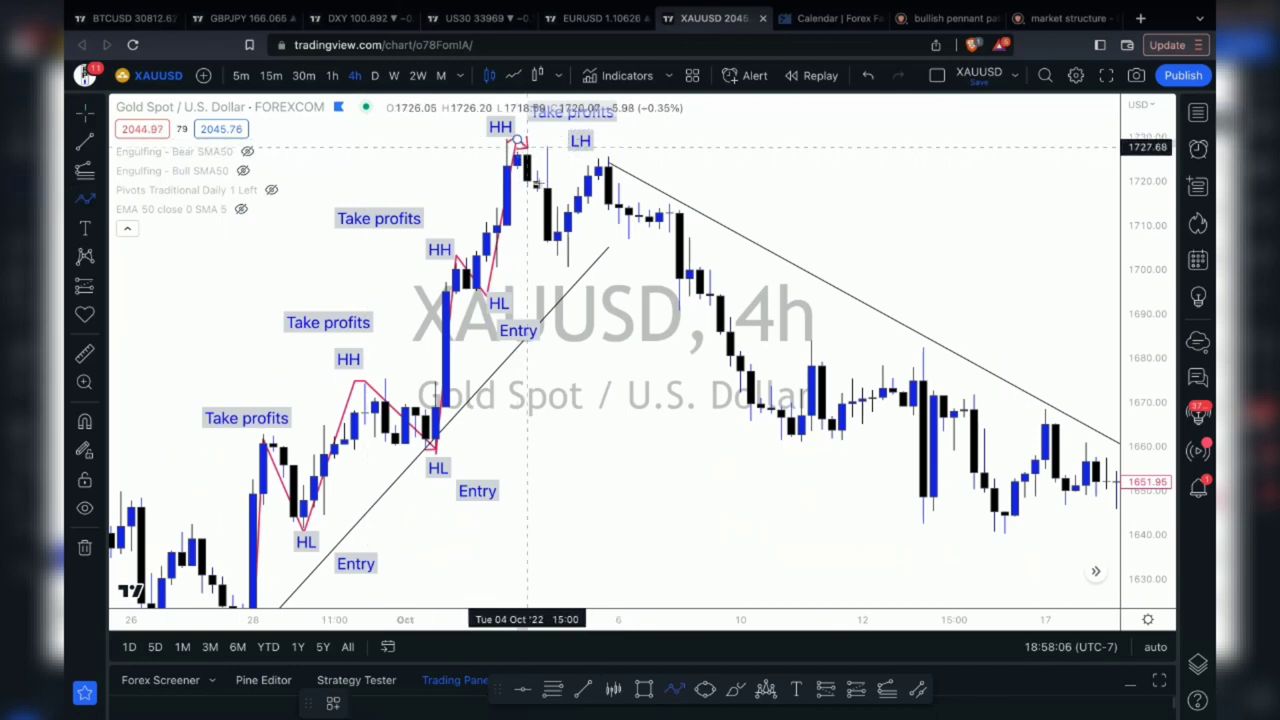
click(537, 234)
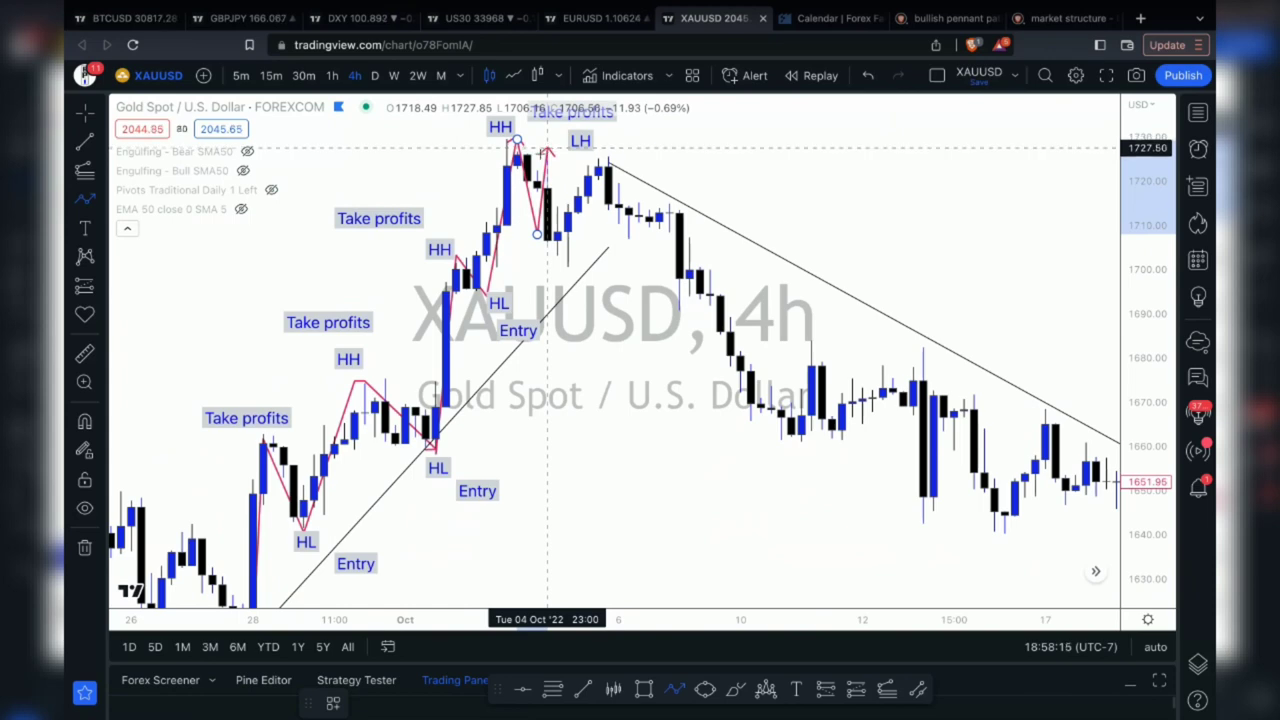
click(547, 152)
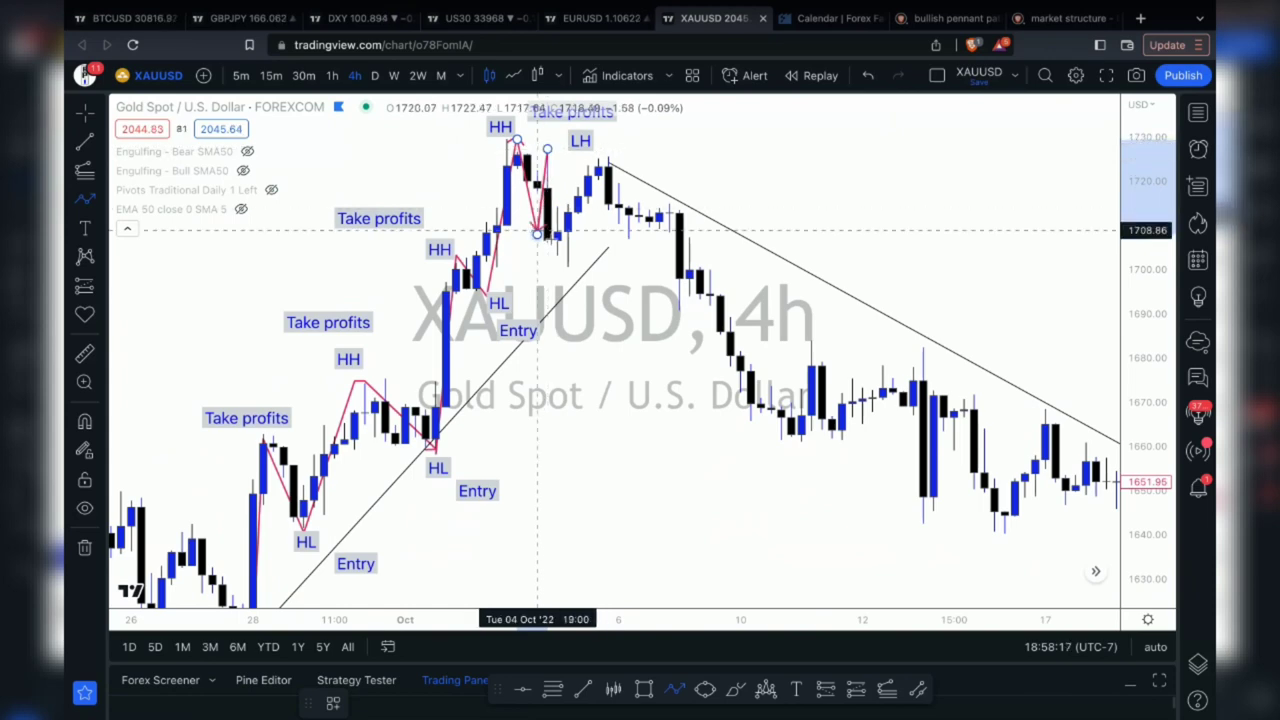
double_click(566, 261)
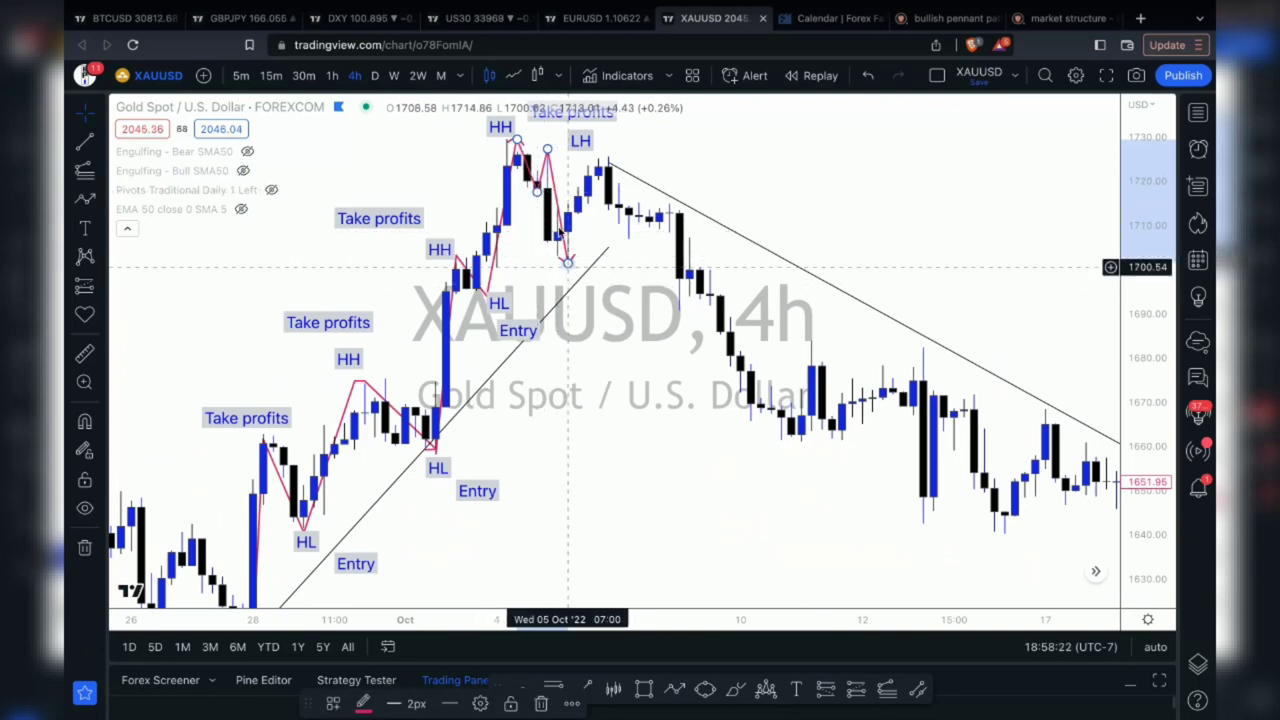
click(567, 260)
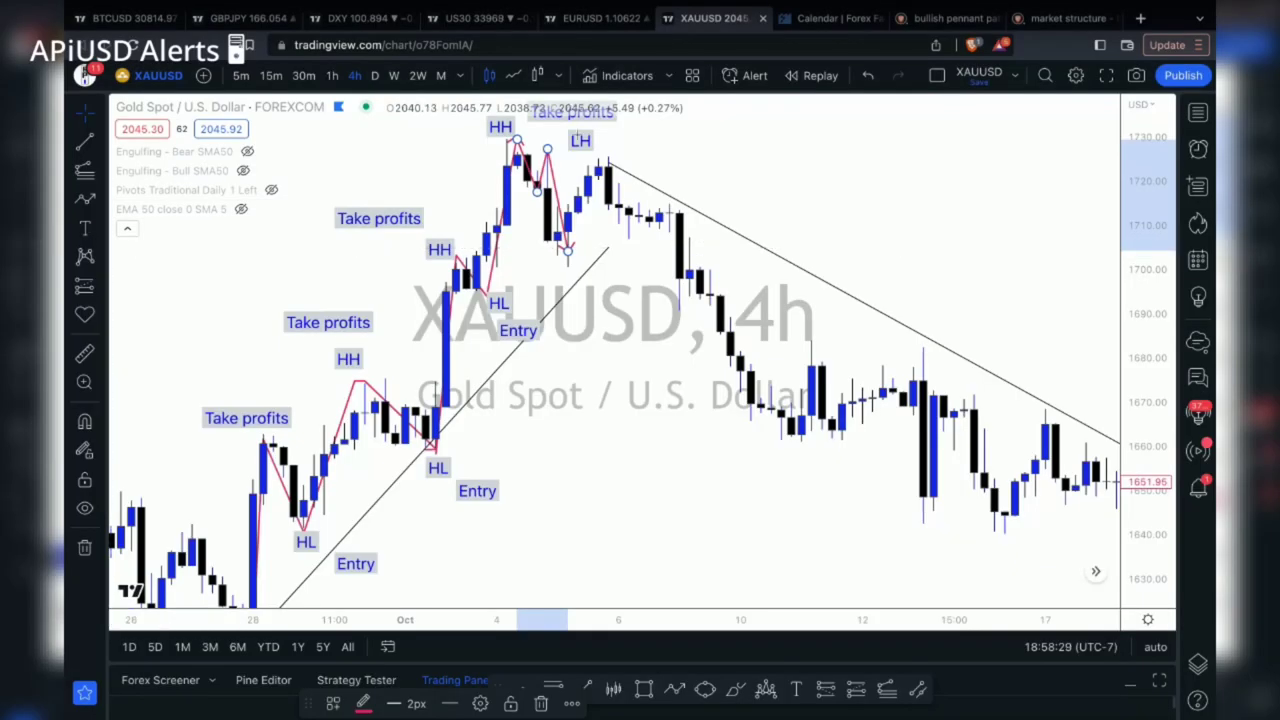
Step: Clone the LH label that marks the lower high just after the rally's peak
right_click(580, 140)
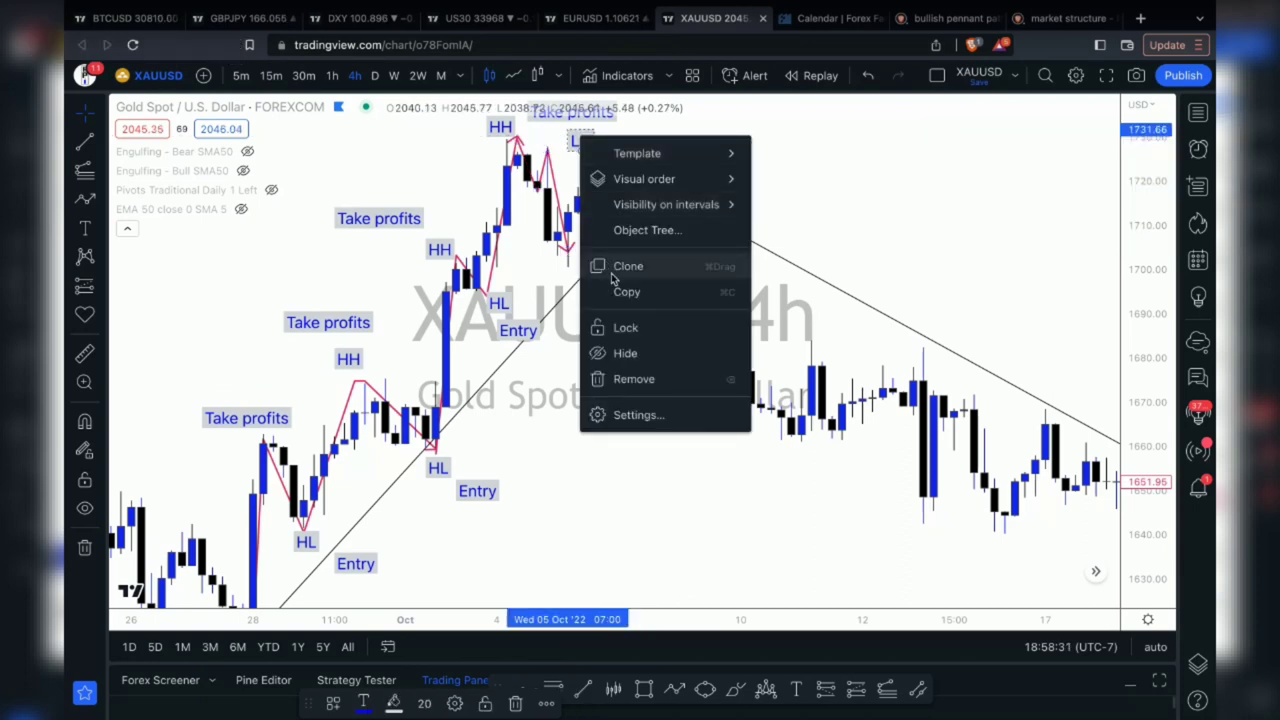
click(611, 262)
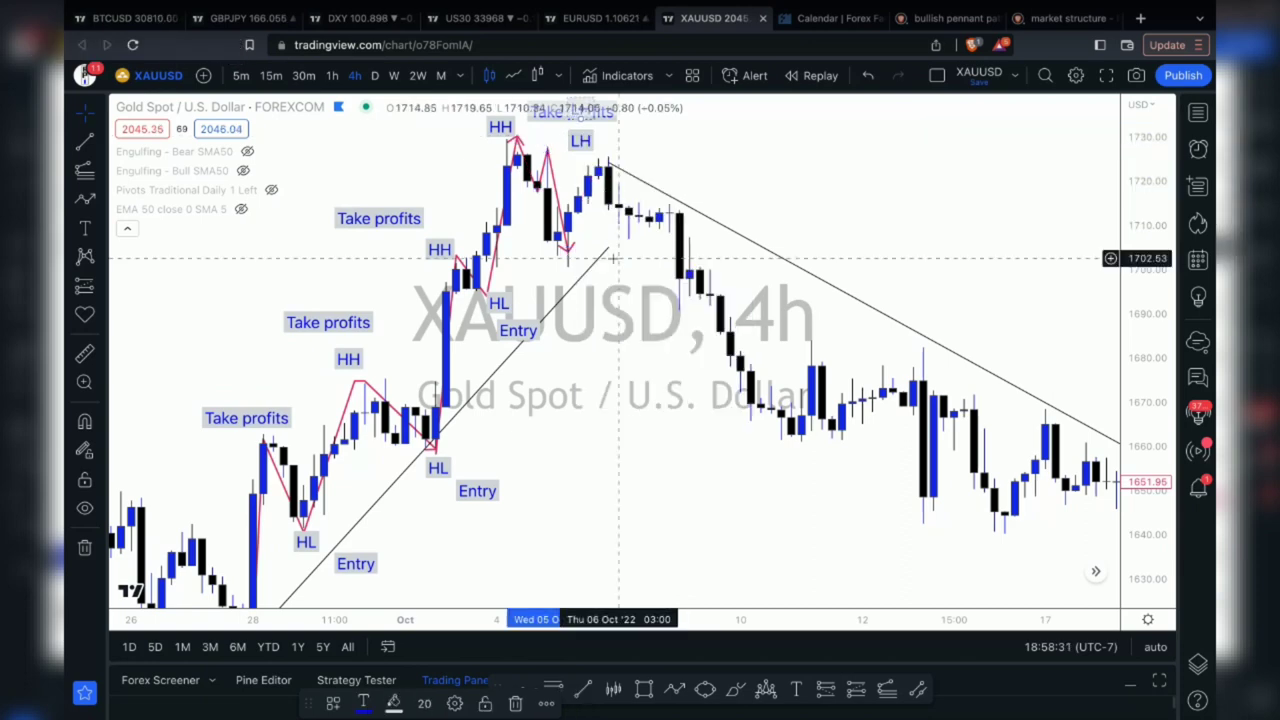
right_click(586, 147)
click(645, 283)
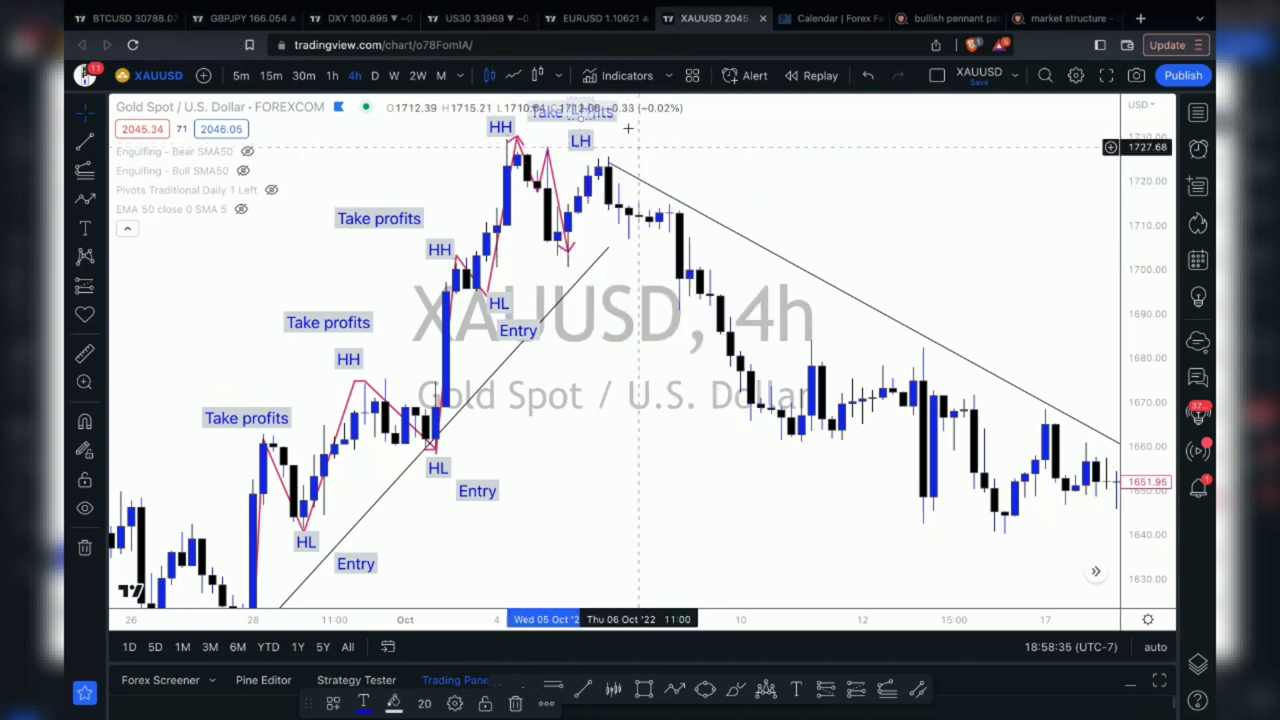
right_click(582, 152)
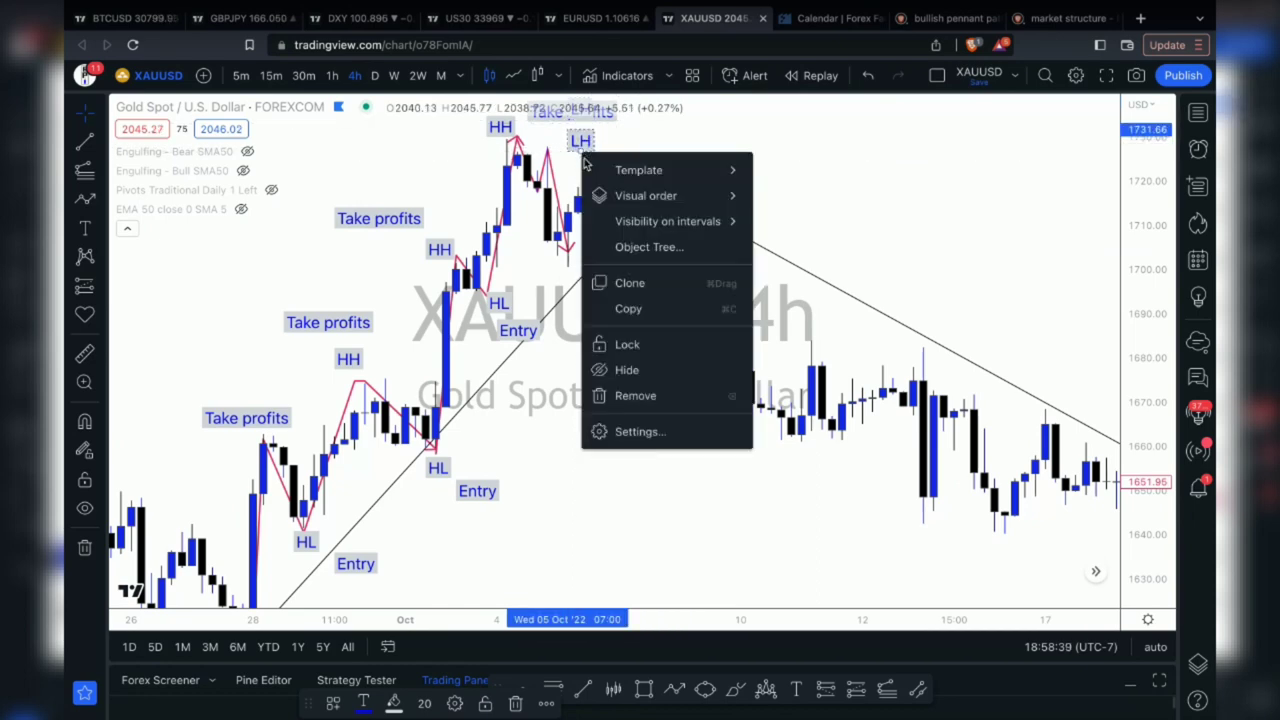
click(622, 282)
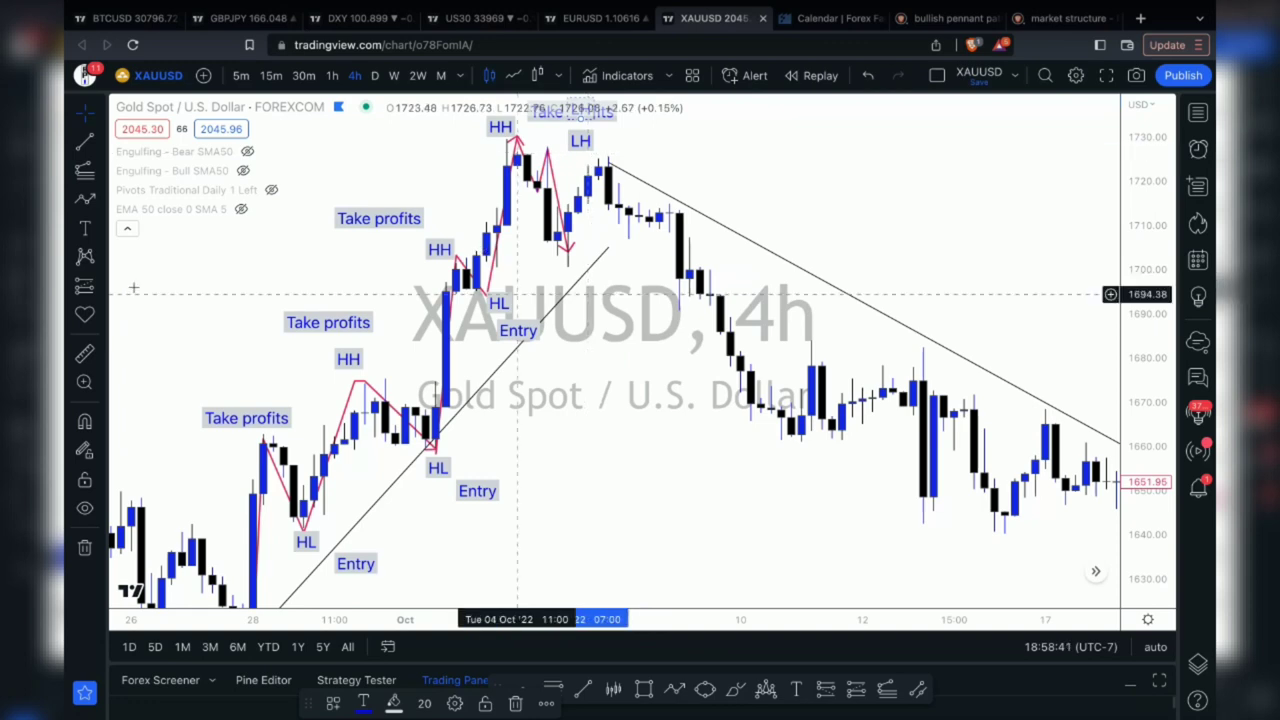
Step: Add a text label reading LL just below the low that follows the first lower high, at about 1701
click(560, 288)
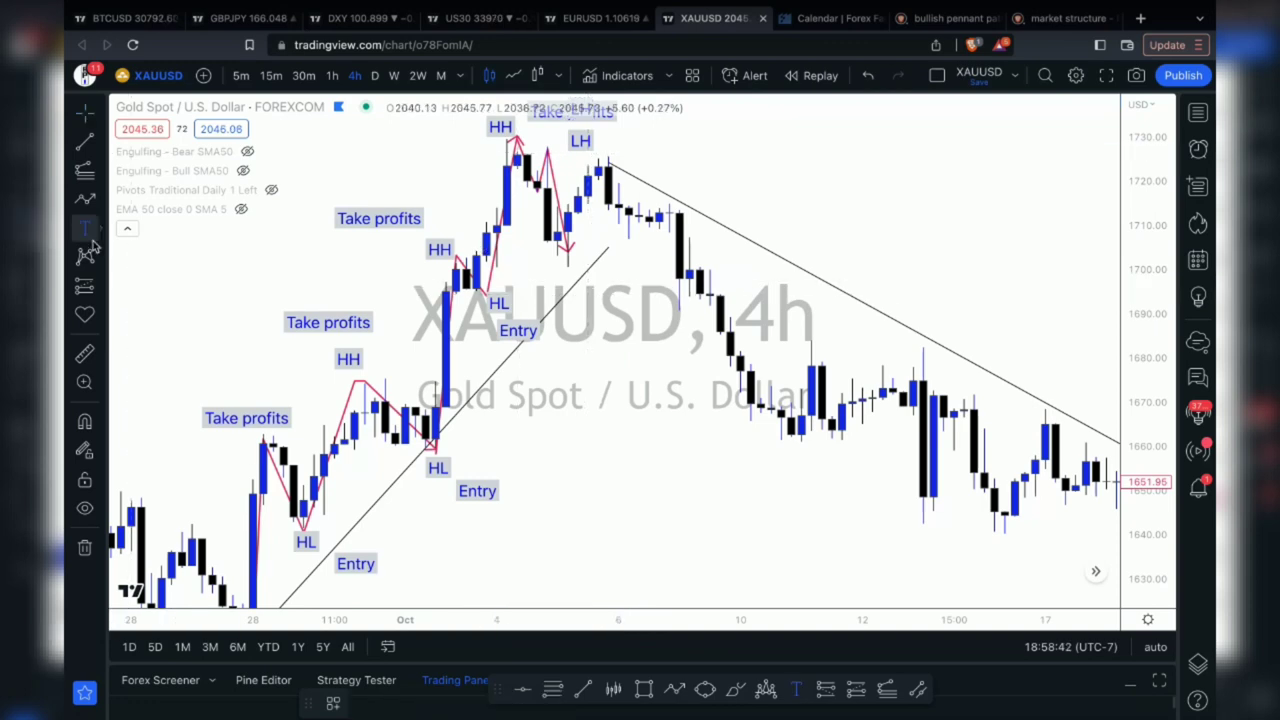
click(563, 262)
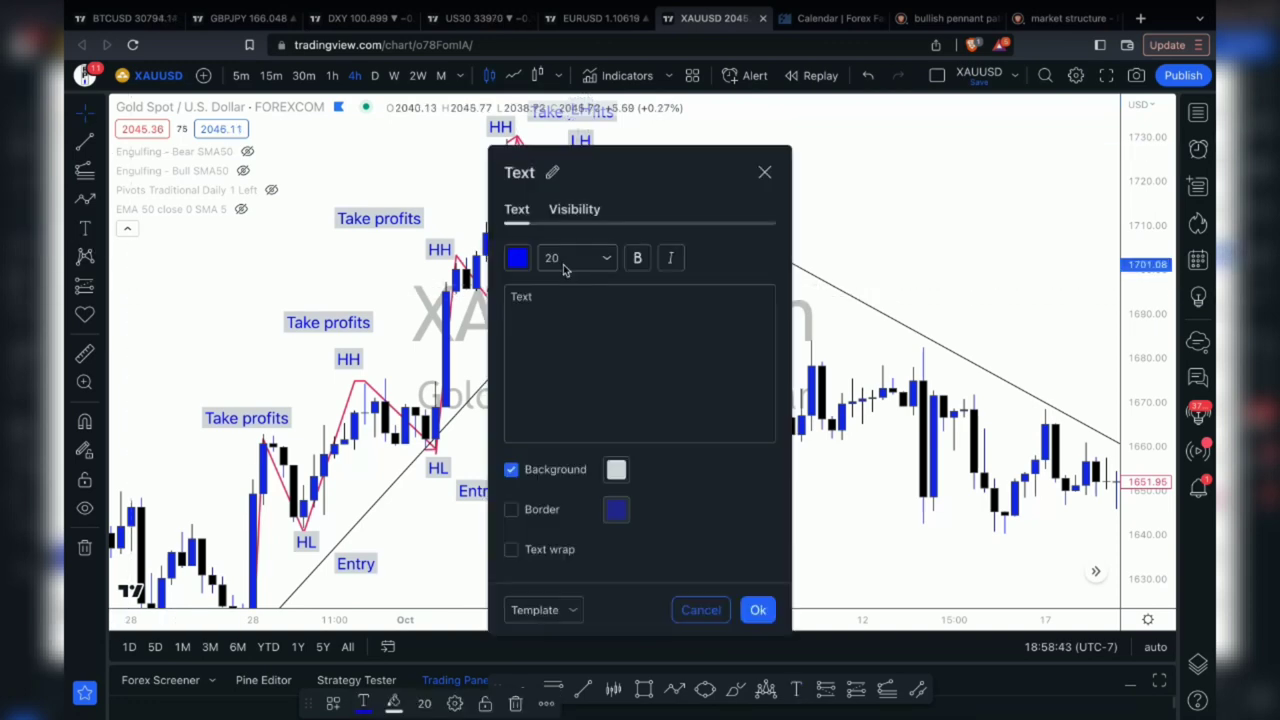
text(LL)
click(758, 609)
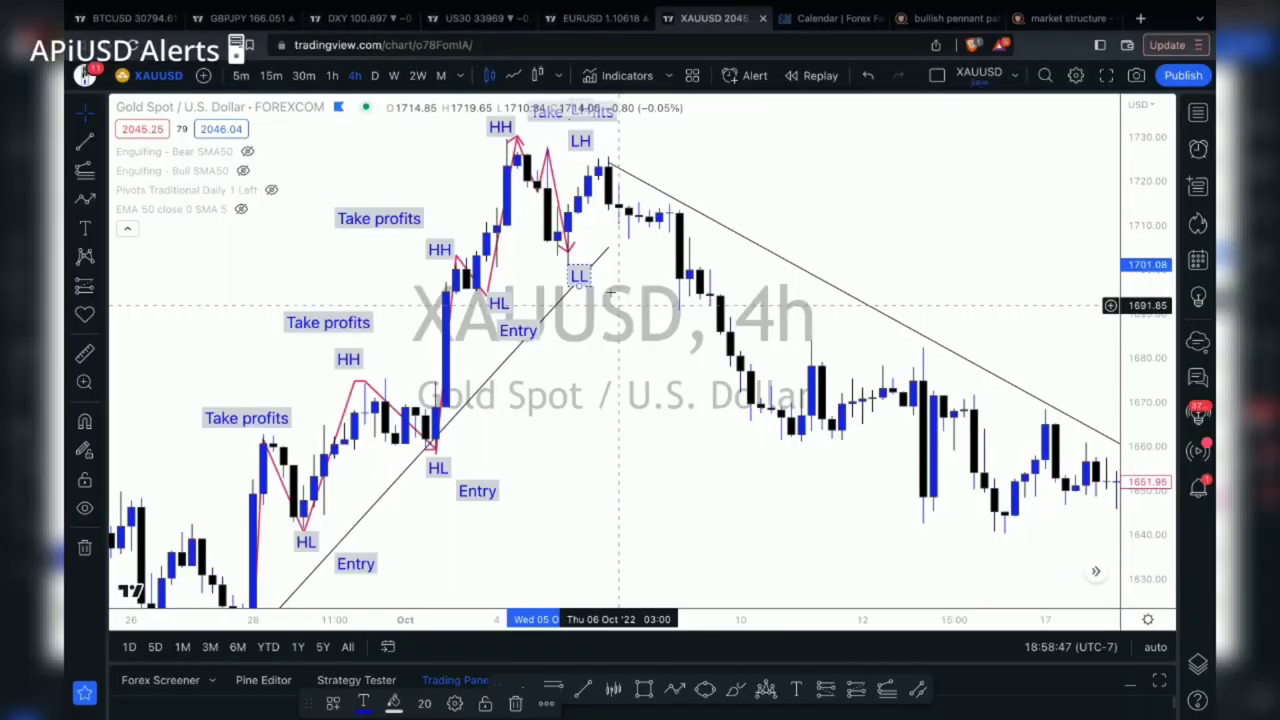
mouse_move(579, 280)
mouse_down()
mouse_move(596, 258)
mouse_move(601, 283)
mouse_up()
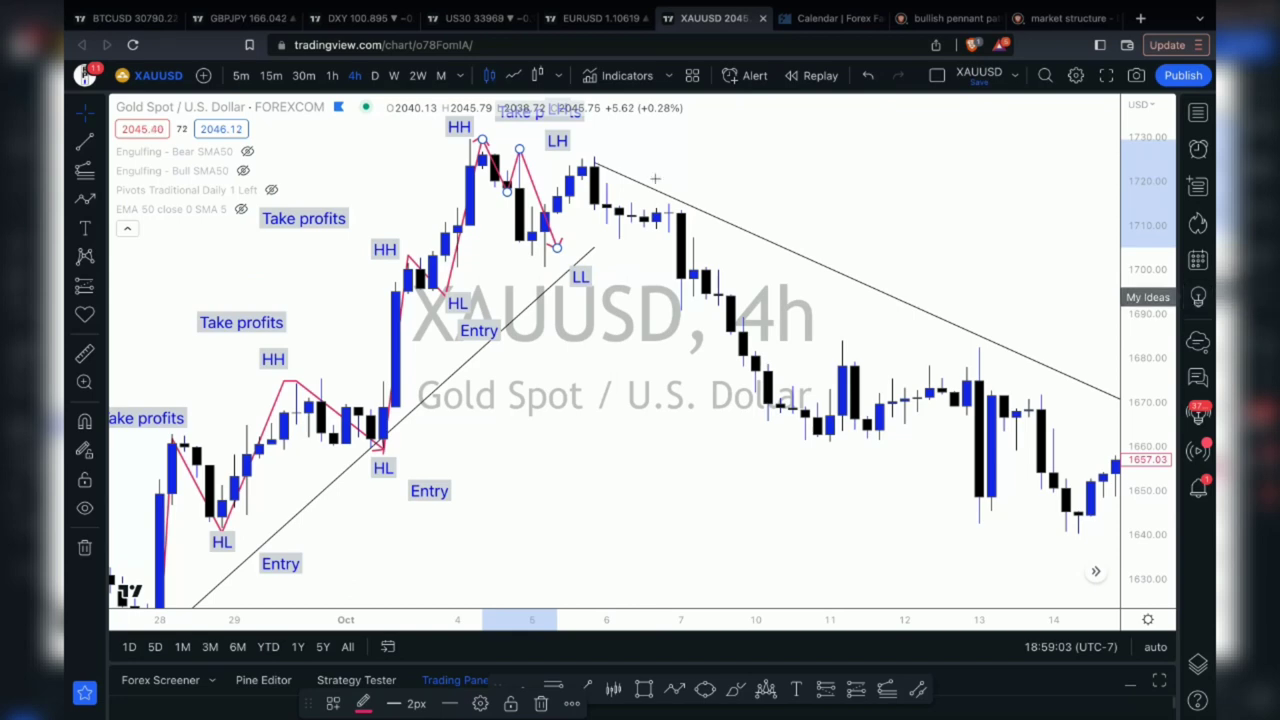
Step: Draw a path from the LL low at about 1702 up to the next lower high at about 1724
click(83, 203)
click(556, 259)
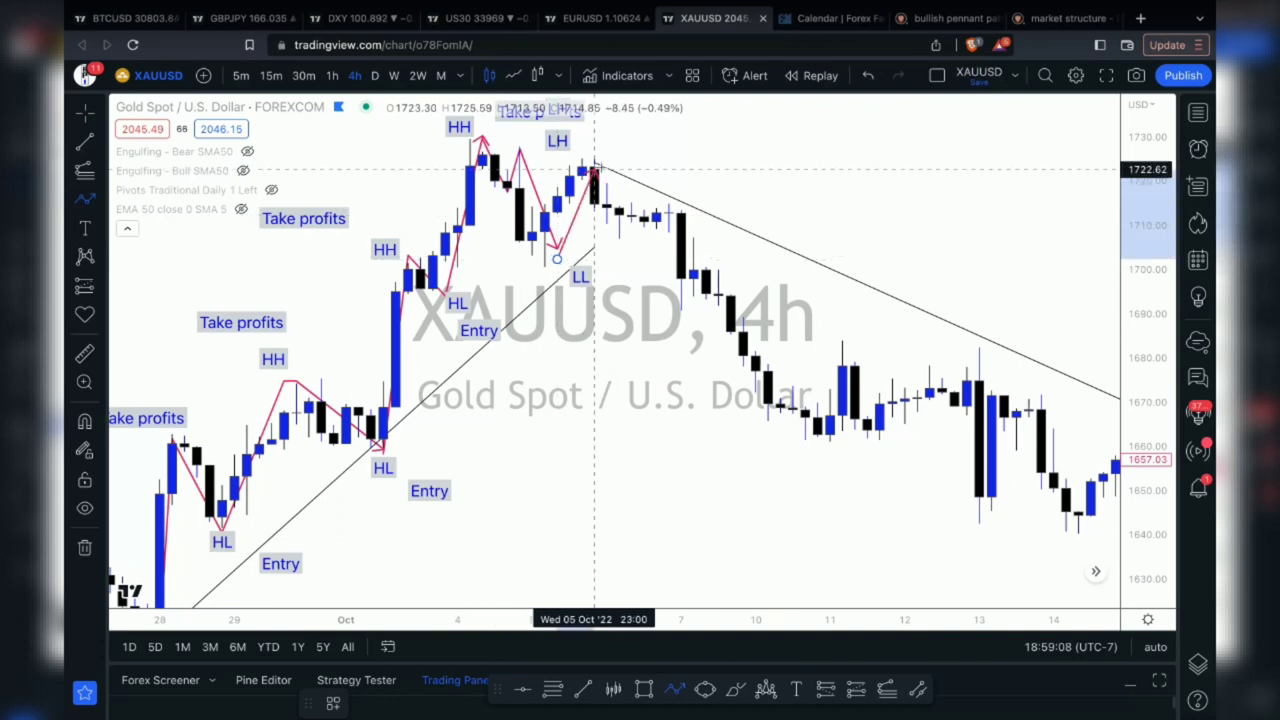
double_click(604, 165)
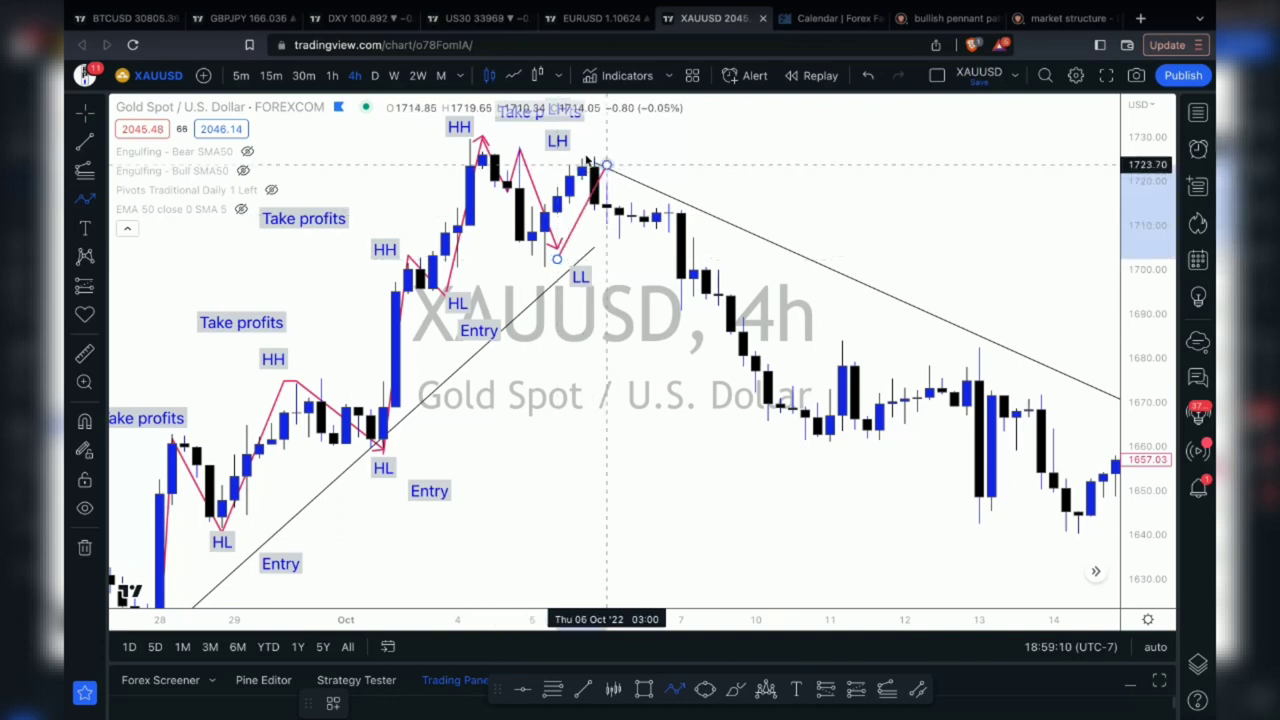
Step: Lower the earlier zigzag's lower-high point to about 1724 and move its LH label directly above it, at about 1731
click(519, 164)
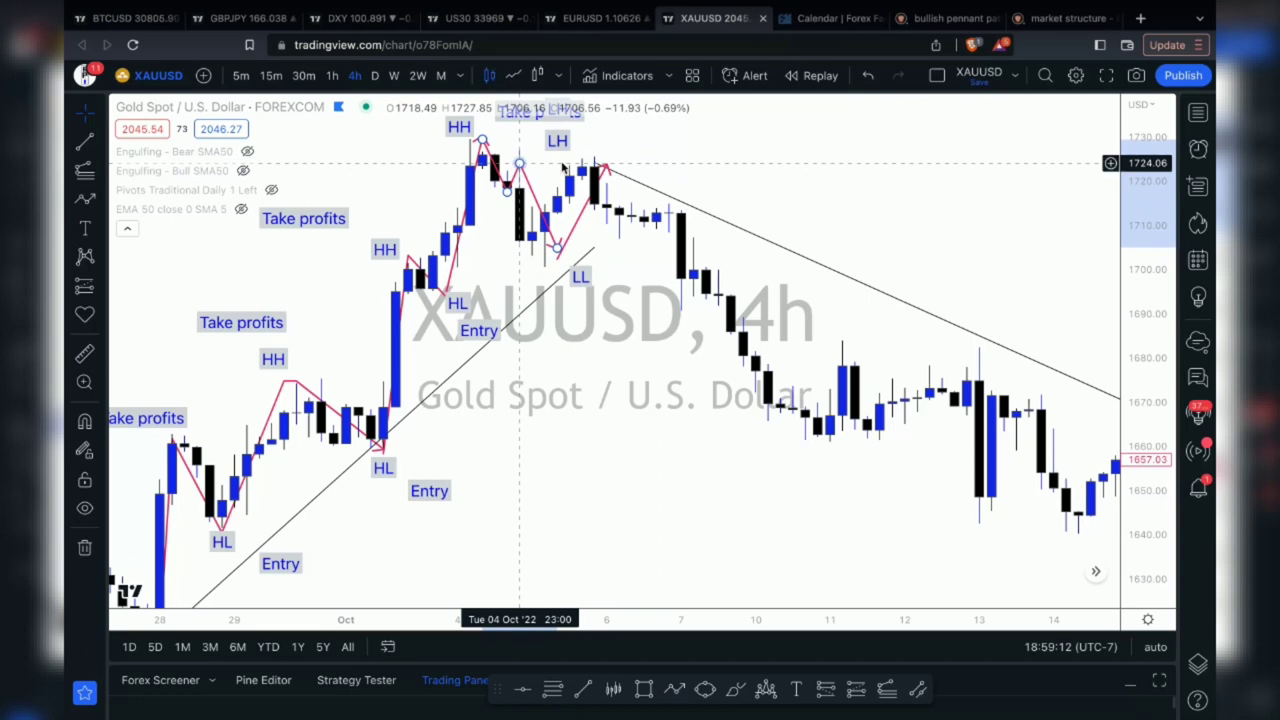
click(594, 162)
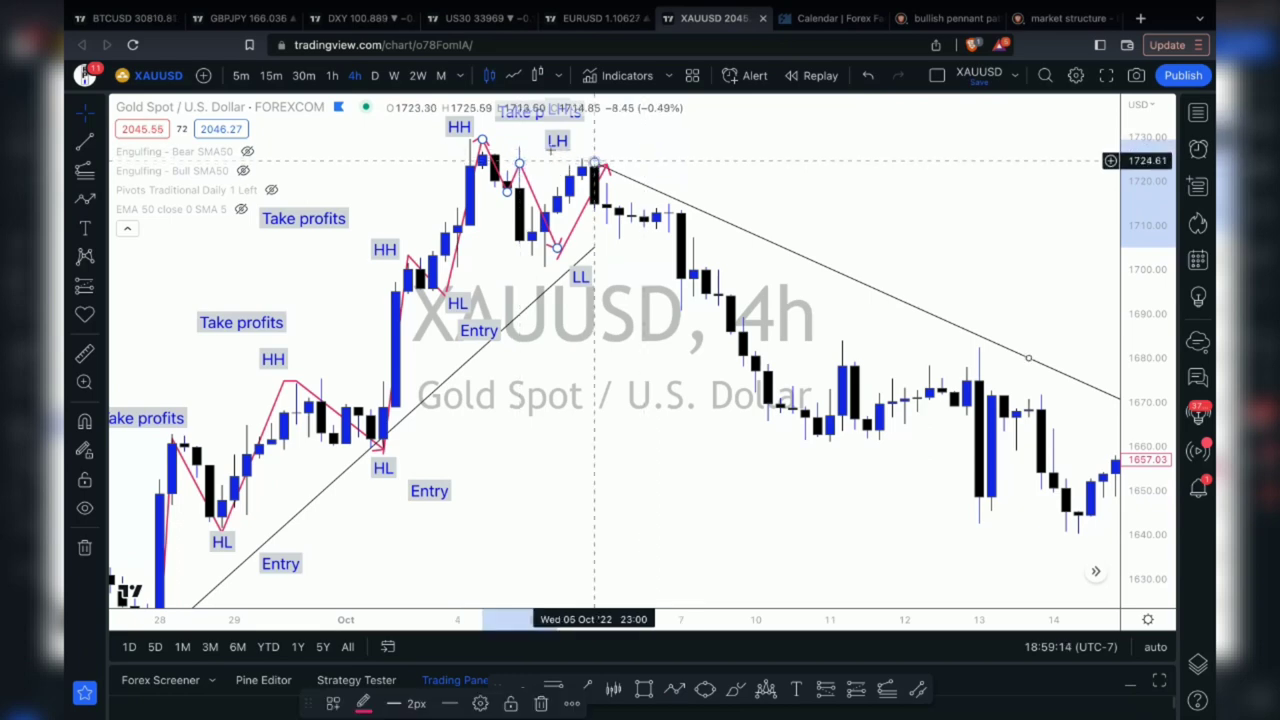
drag(553, 148, 537, 152)
Step: Clone the LH label again and place a copy above the second lower high at the trend line's start, at about 1729
right_click(537, 152)
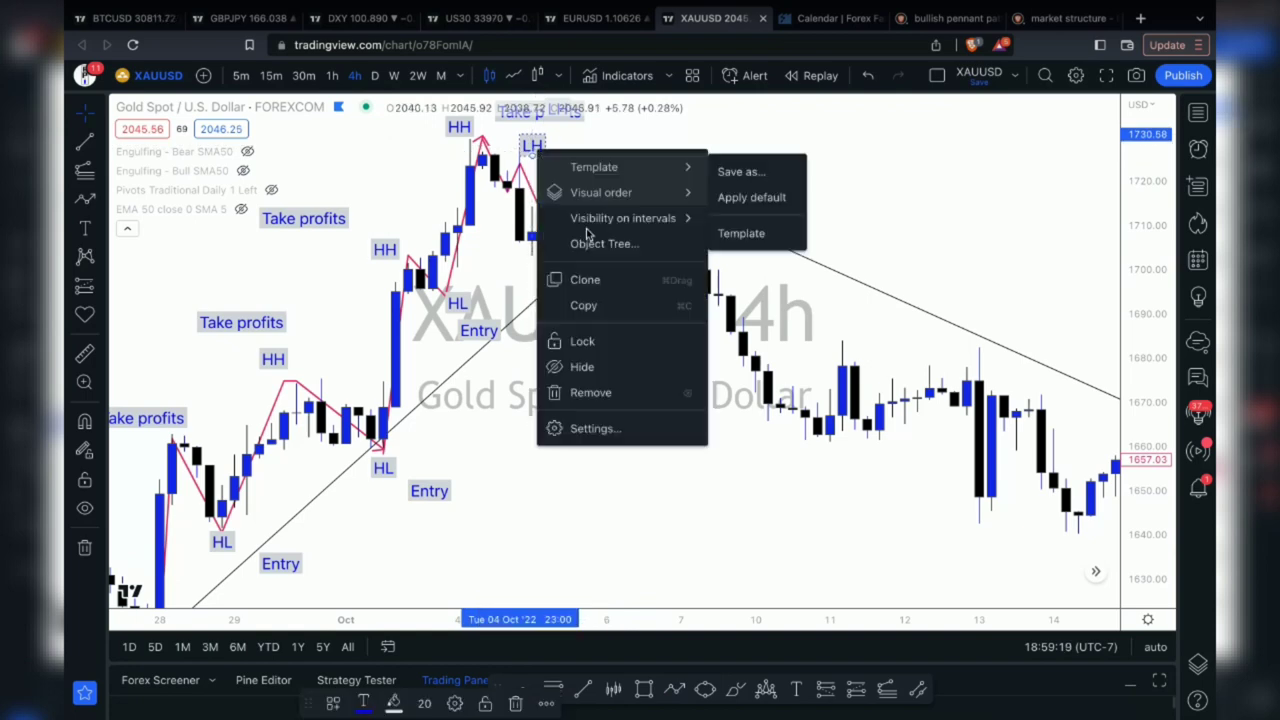
click(584, 281)
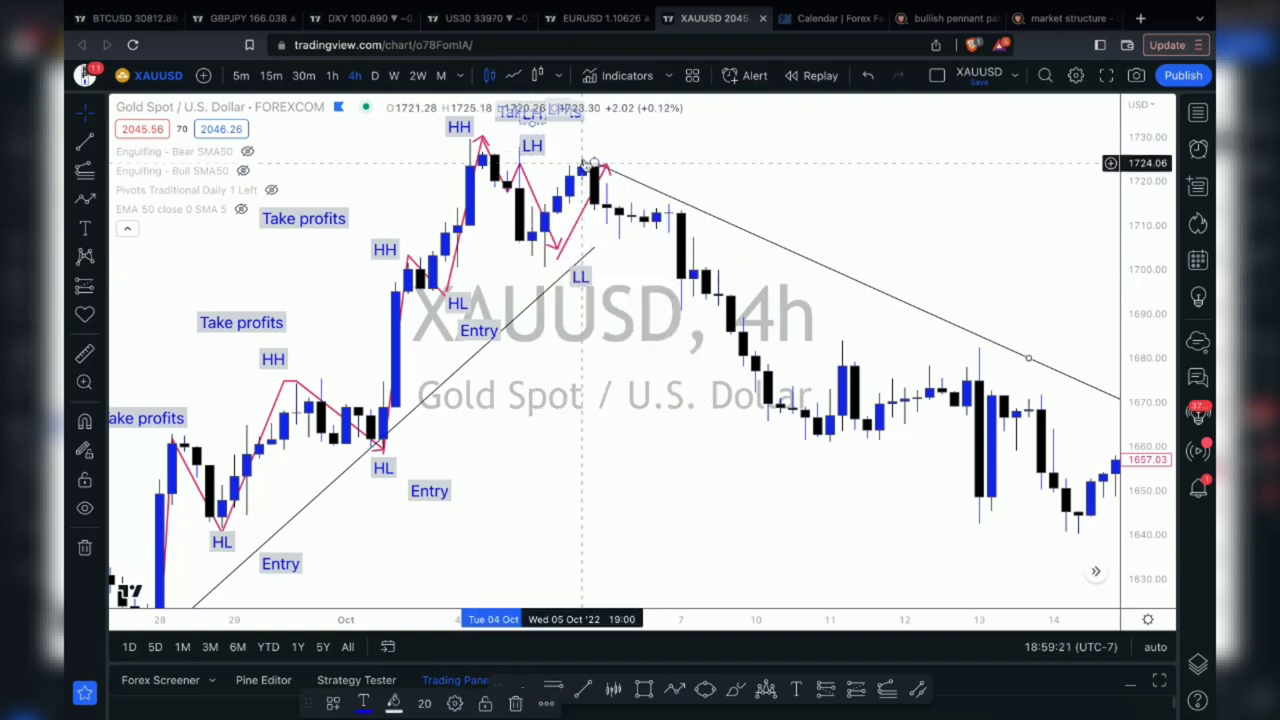
right_click(537, 148)
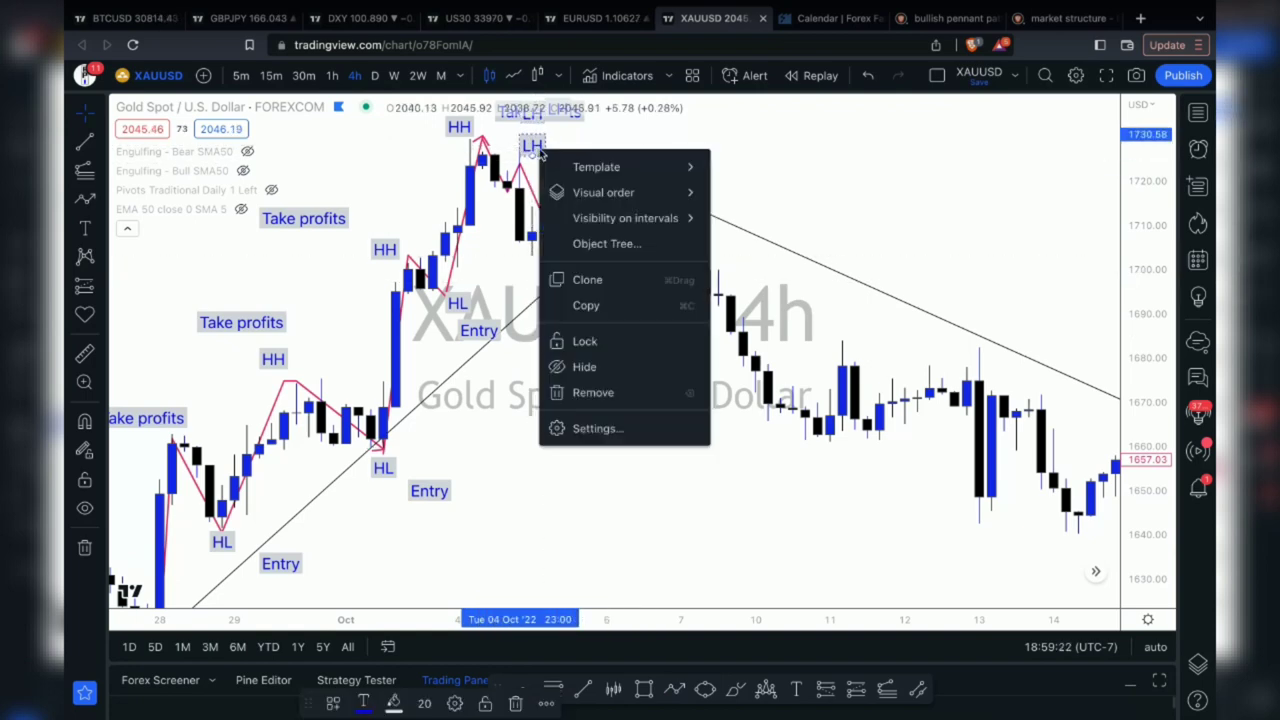
click(586, 280)
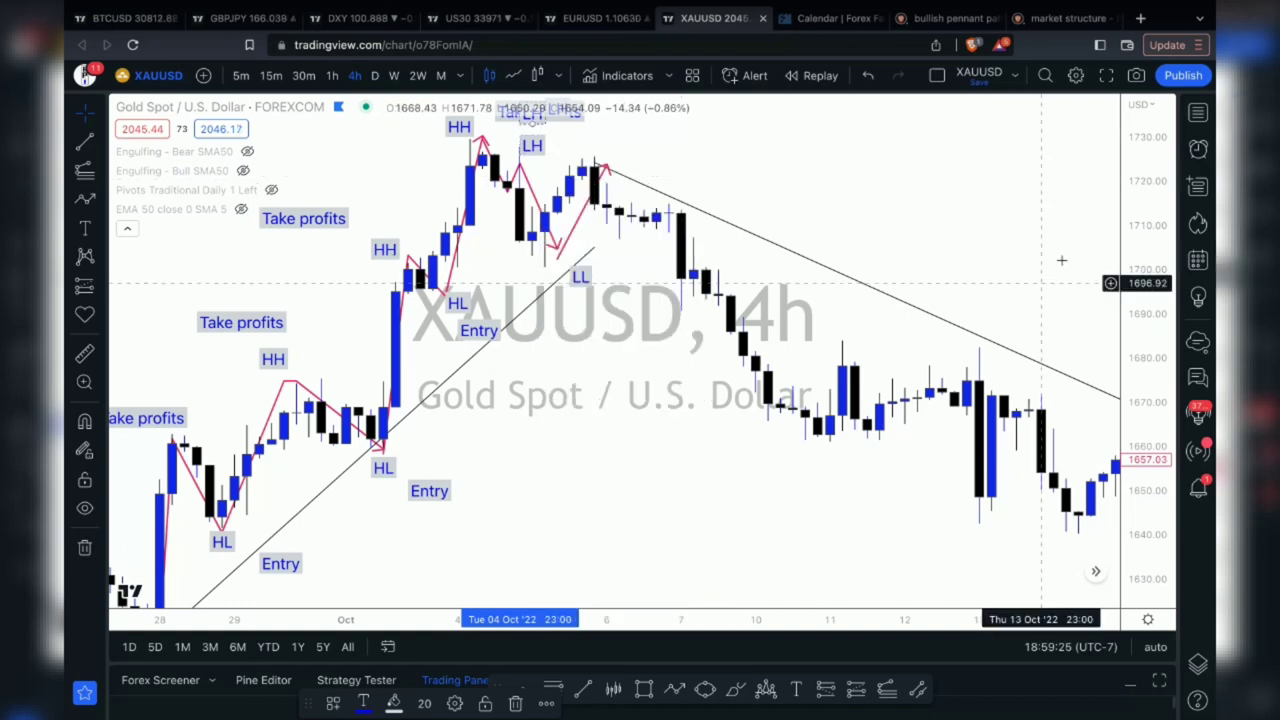
drag(1146, 233, 1081, 285)
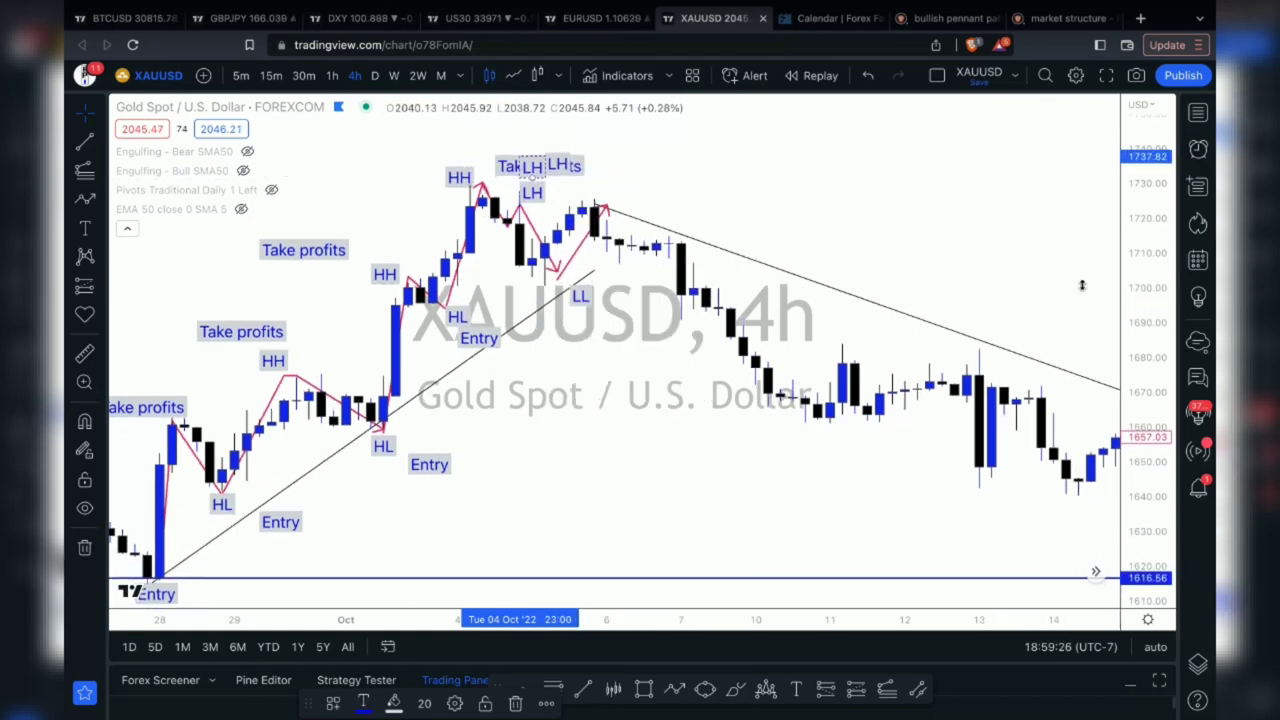
drag(560, 165, 620, 186)
drag(1148, 270, 1148, 325)
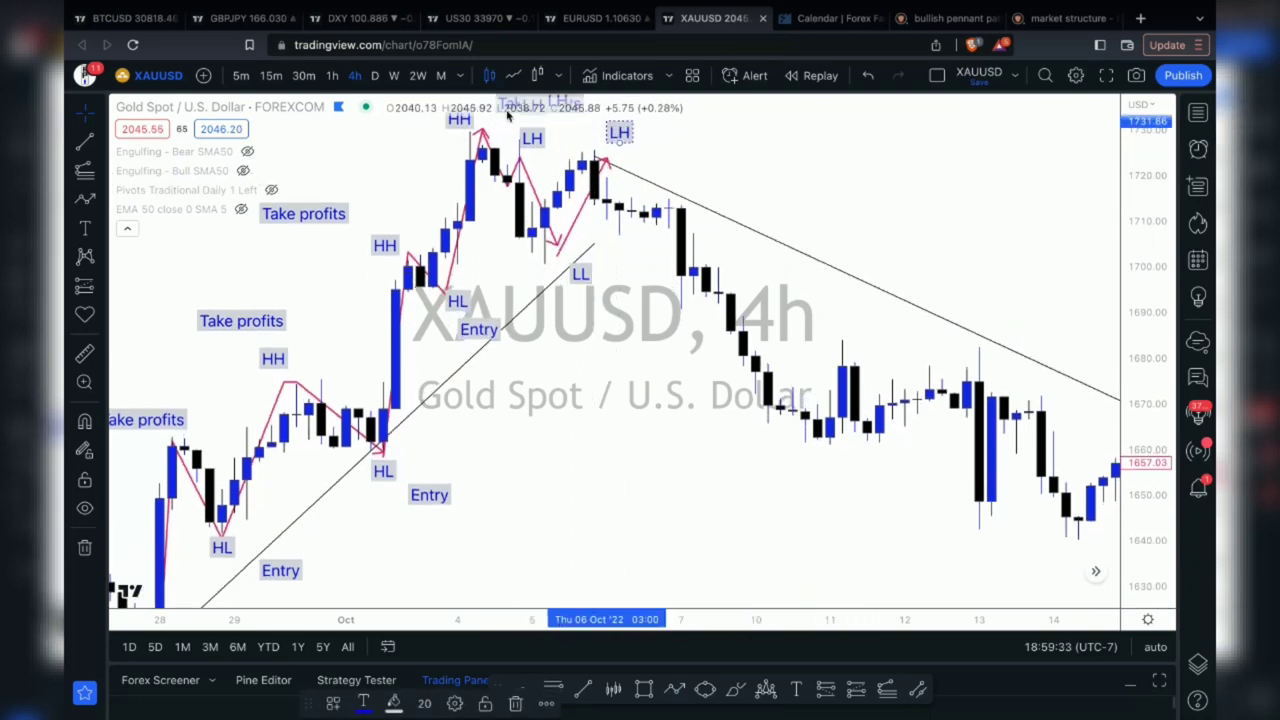
drag(619, 132, 620, 147)
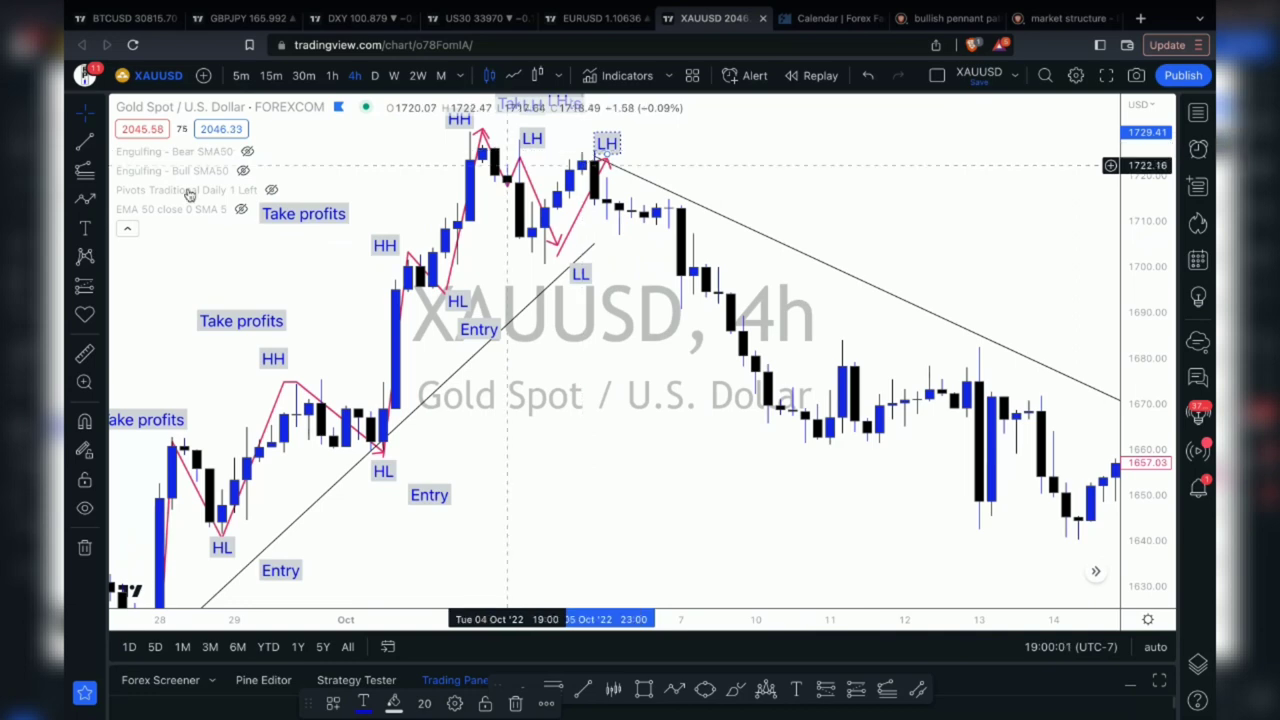
Step: Start a zigzag path at the second LH, about 1726, with points at about 1705, 1714, 1691, 1701, 1659 and 1683
key(Escape)
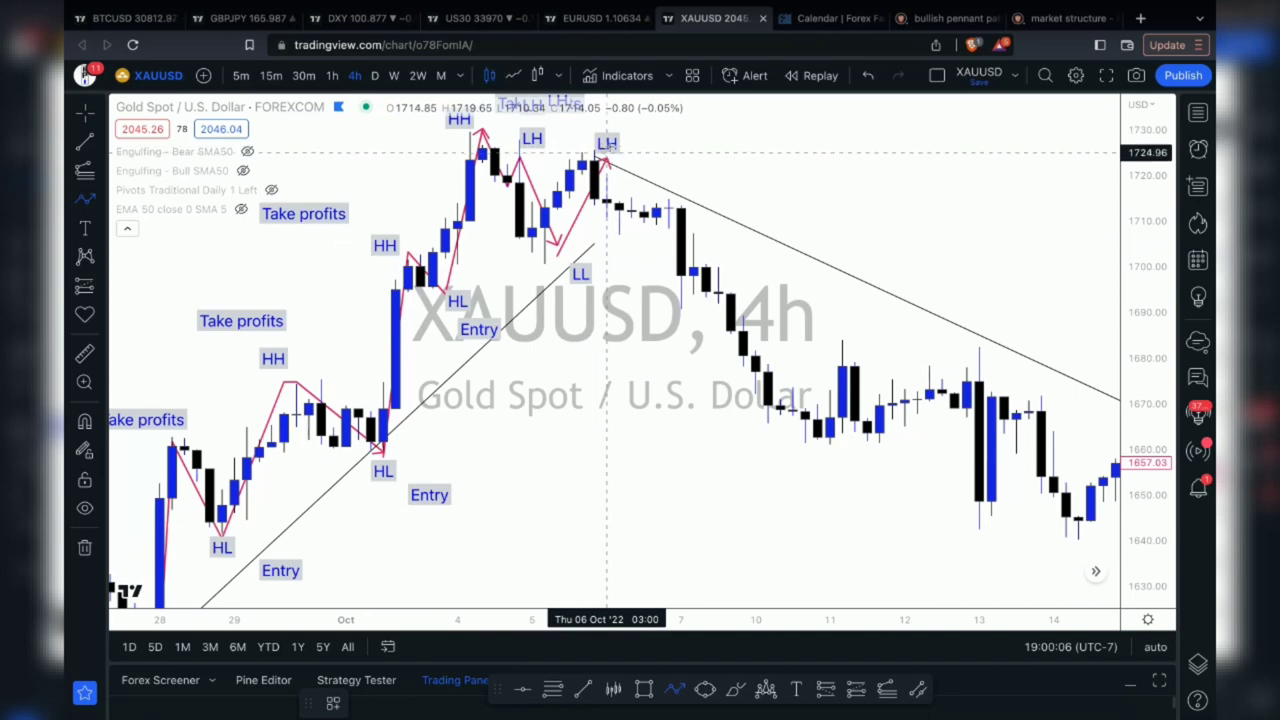
click(606, 146)
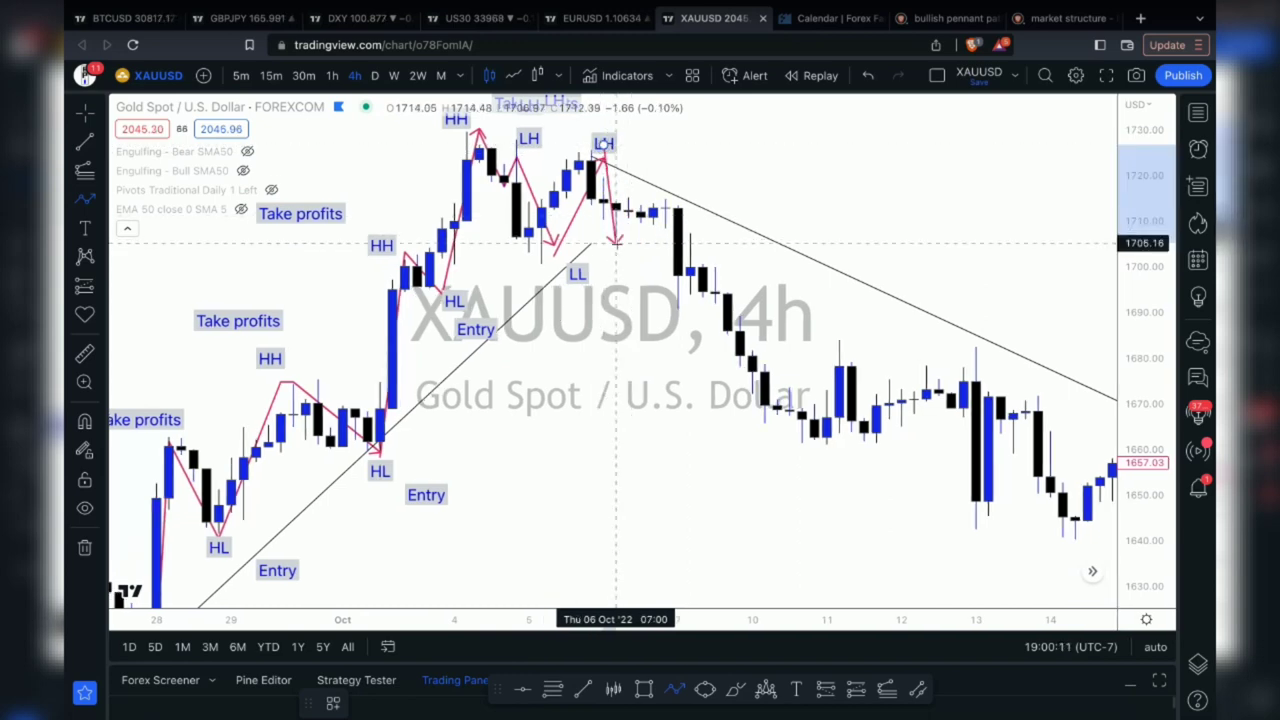
double_click(616, 243)
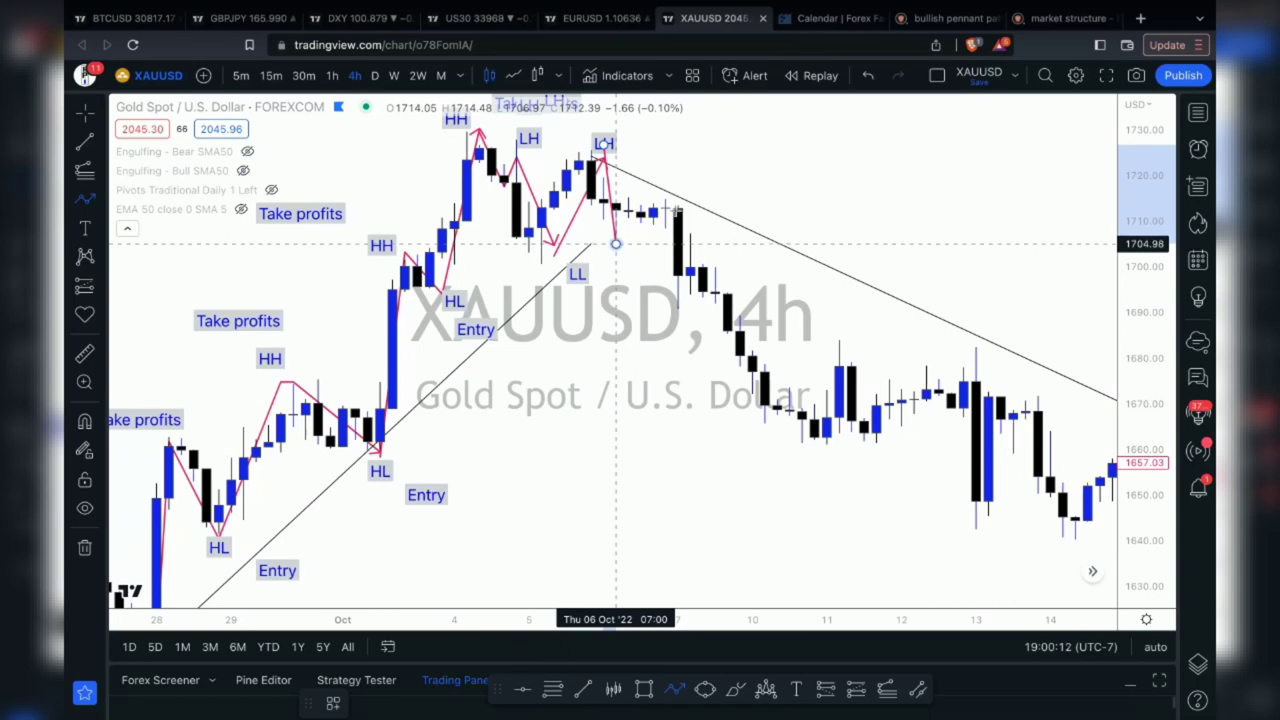
click(688, 202)
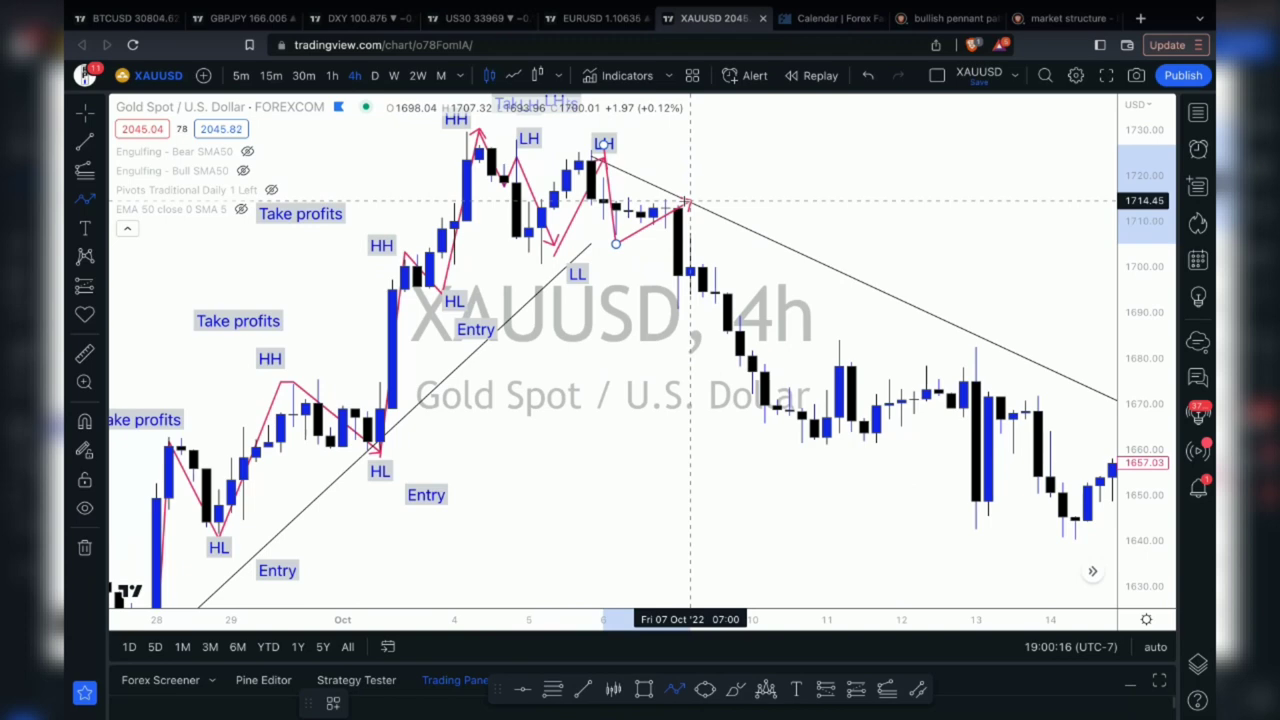
double_click(690, 202)
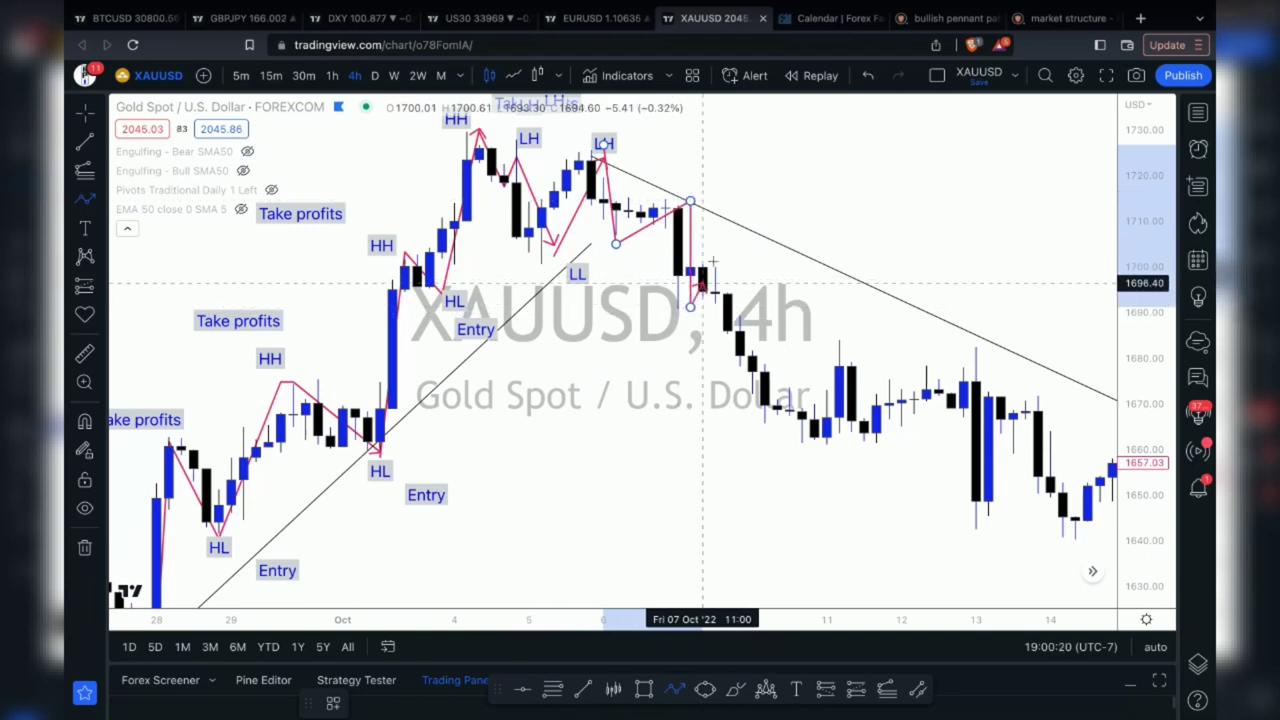
click(715, 262)
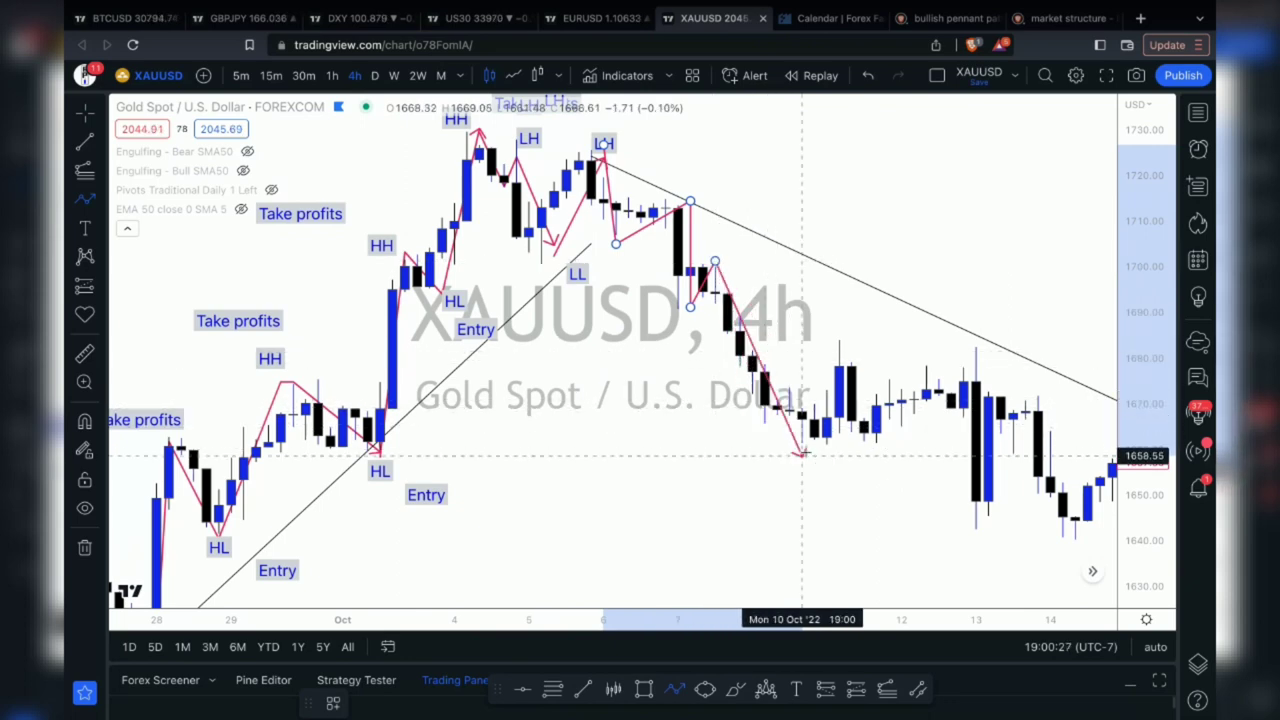
click(802, 452)
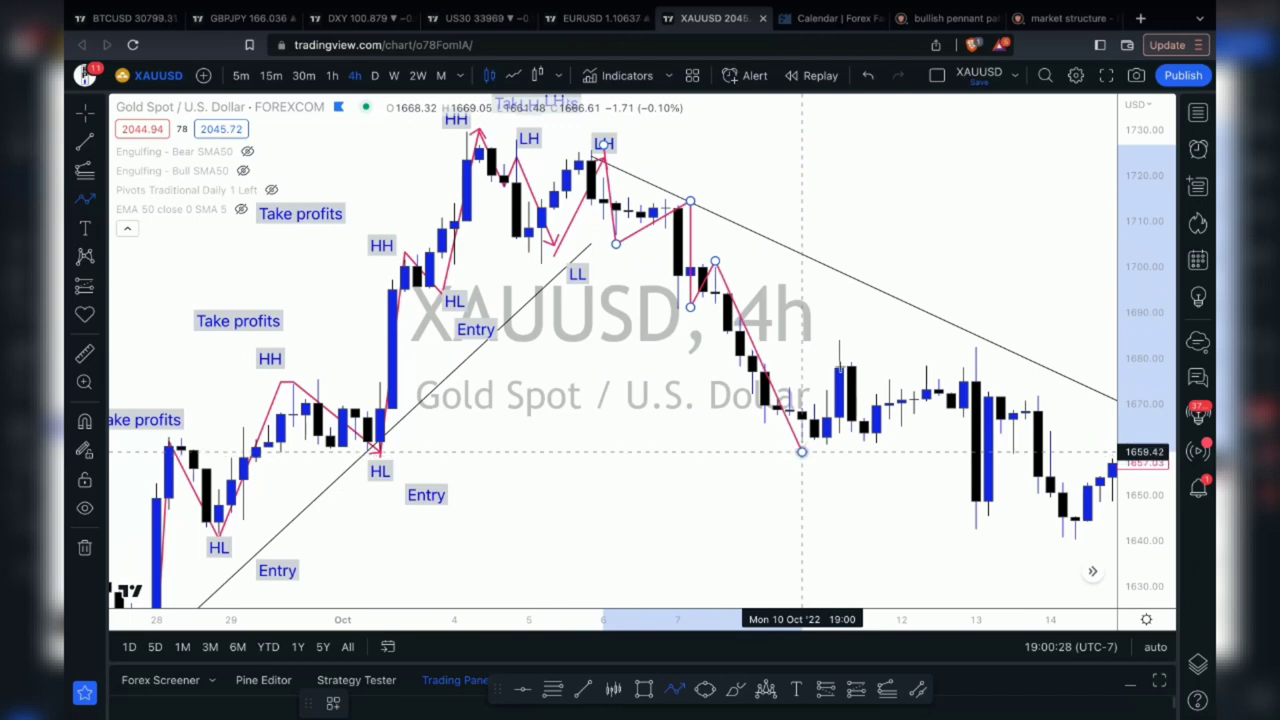
click(839, 344)
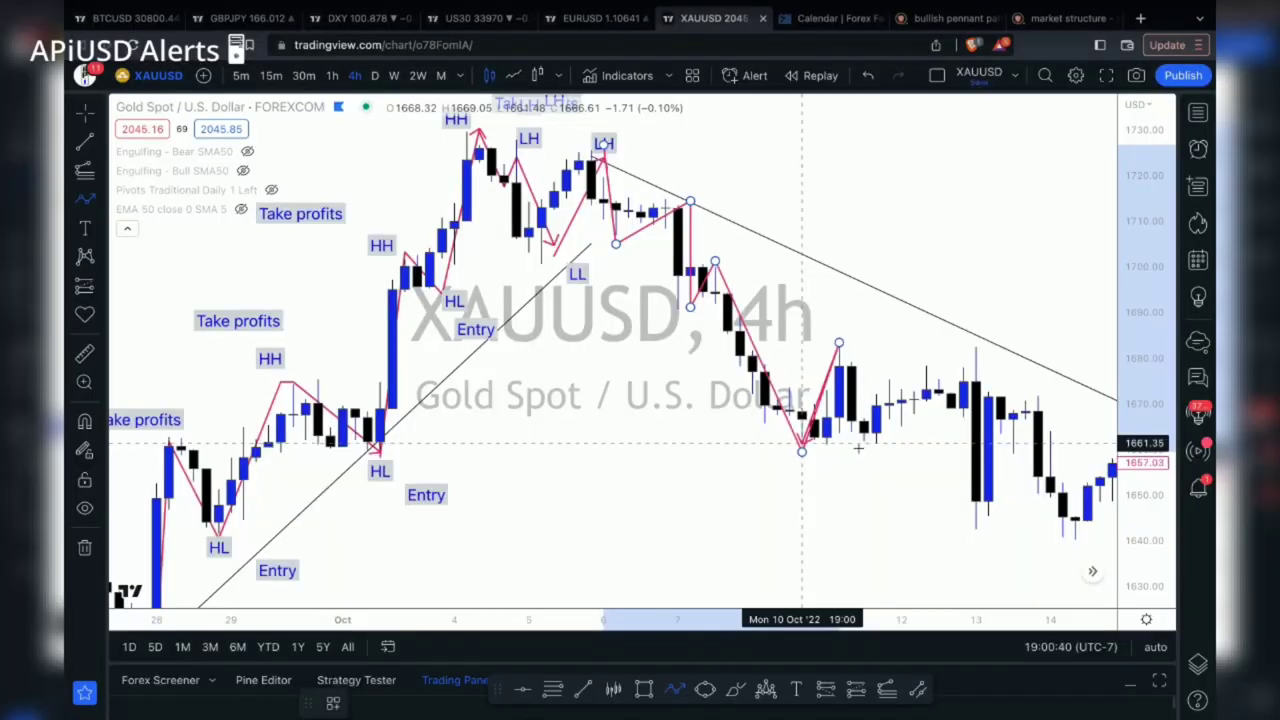
Step: Extend the downtrend zigzag through about 1645, 1673, 1639 and 1667, and finish it at about 1628 on 19 Oct
click(963, 519)
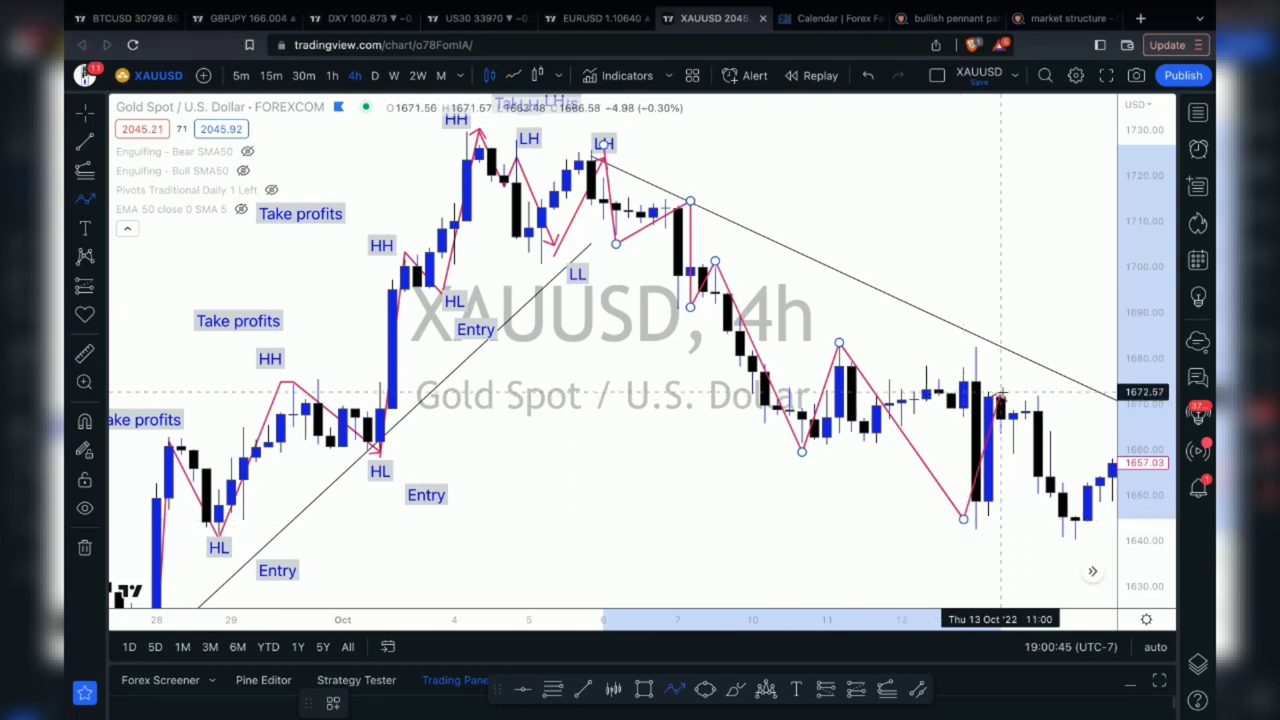
click(1000, 393)
scroll(1003, 392, right, 2)
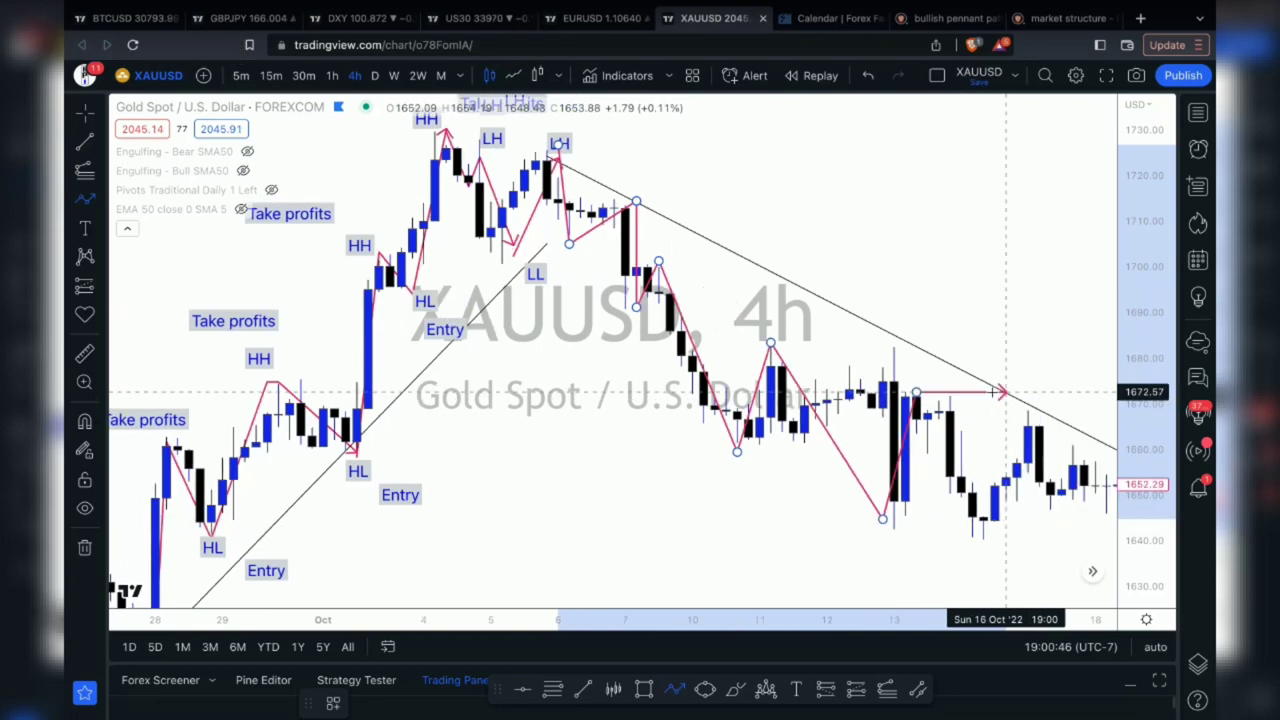
scroll(1000, 393, down, 2)
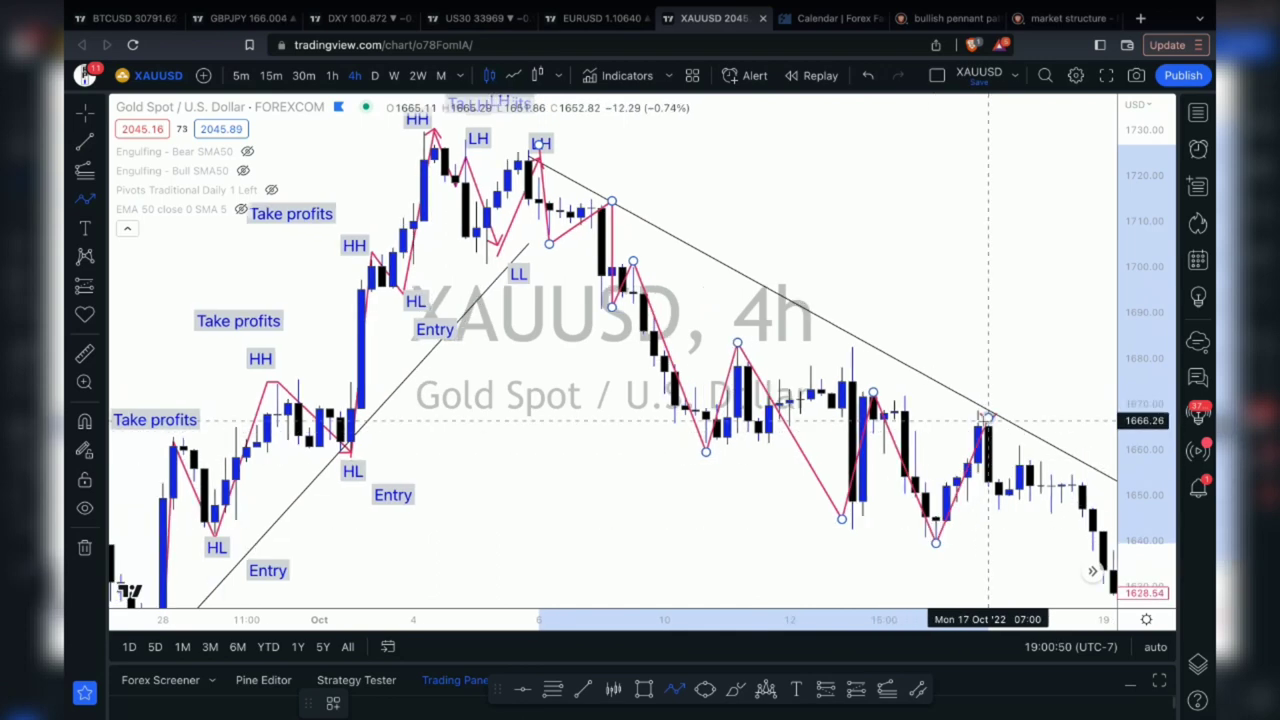
scroll(988, 420, right, 5)
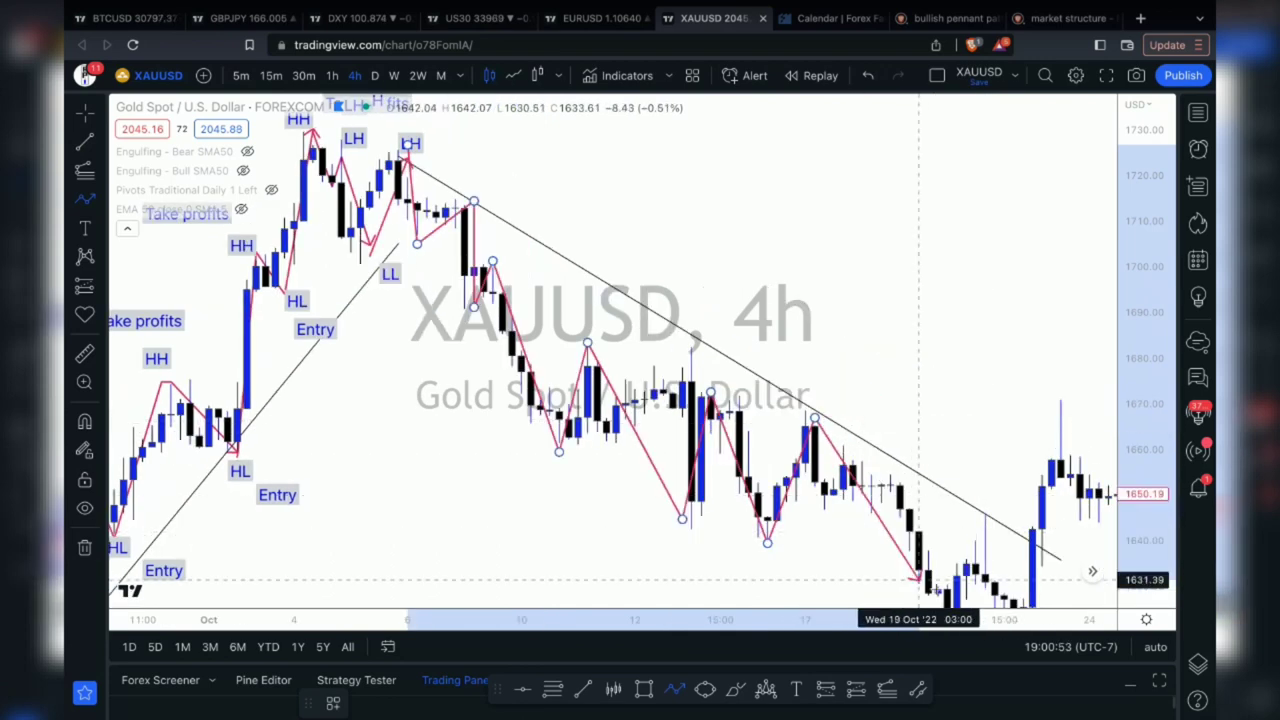
click(928, 588)
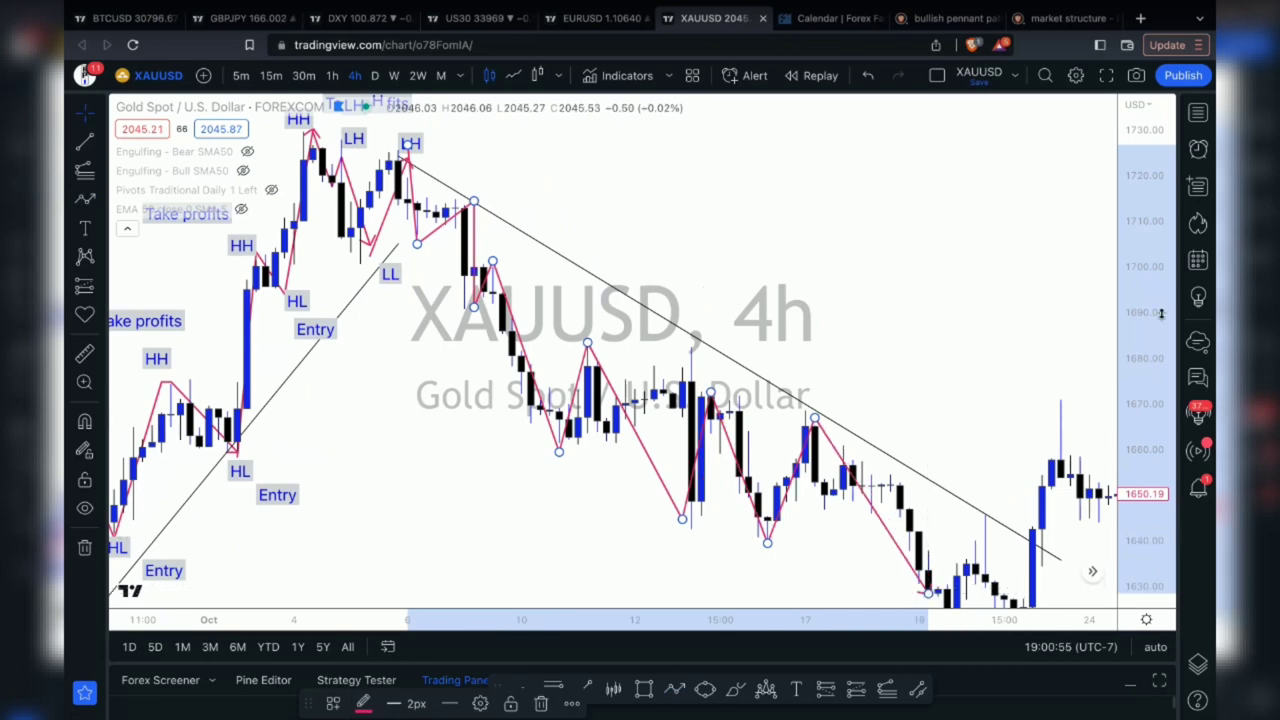
drag(1161, 313, 1161, 380)
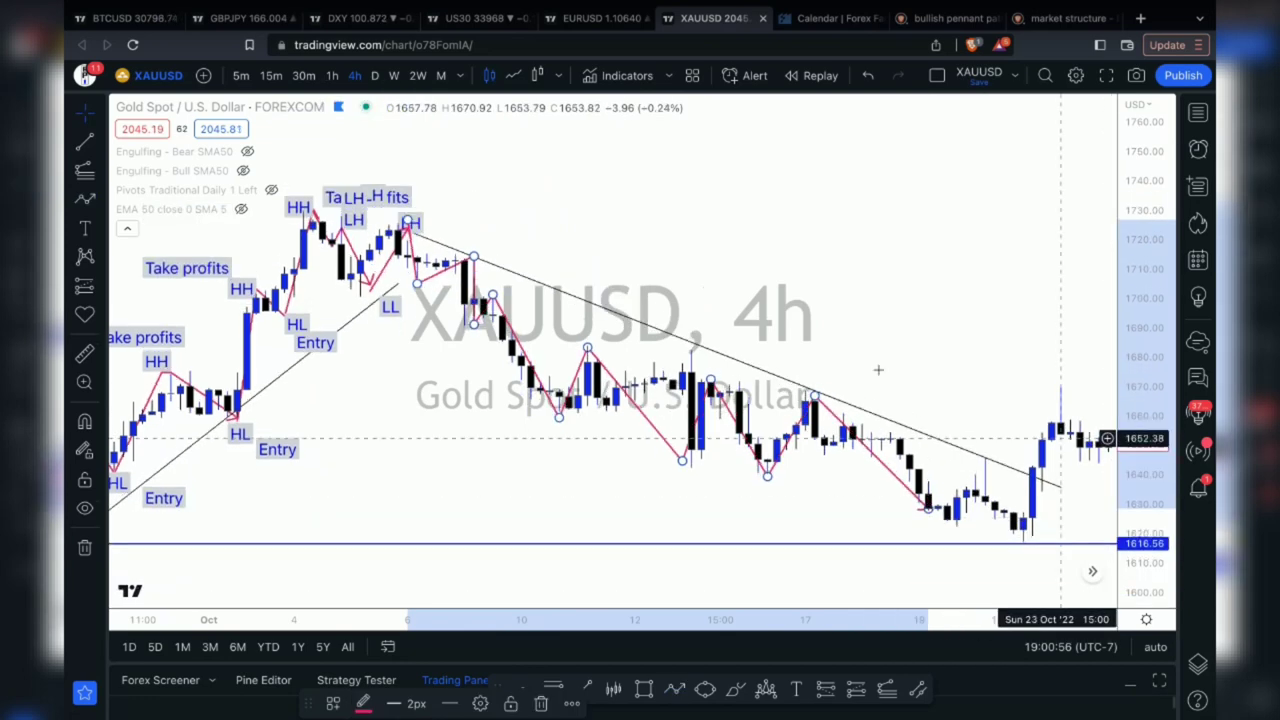
scroll(878, 369, down, 1)
scroll(878, 369, down, 3)
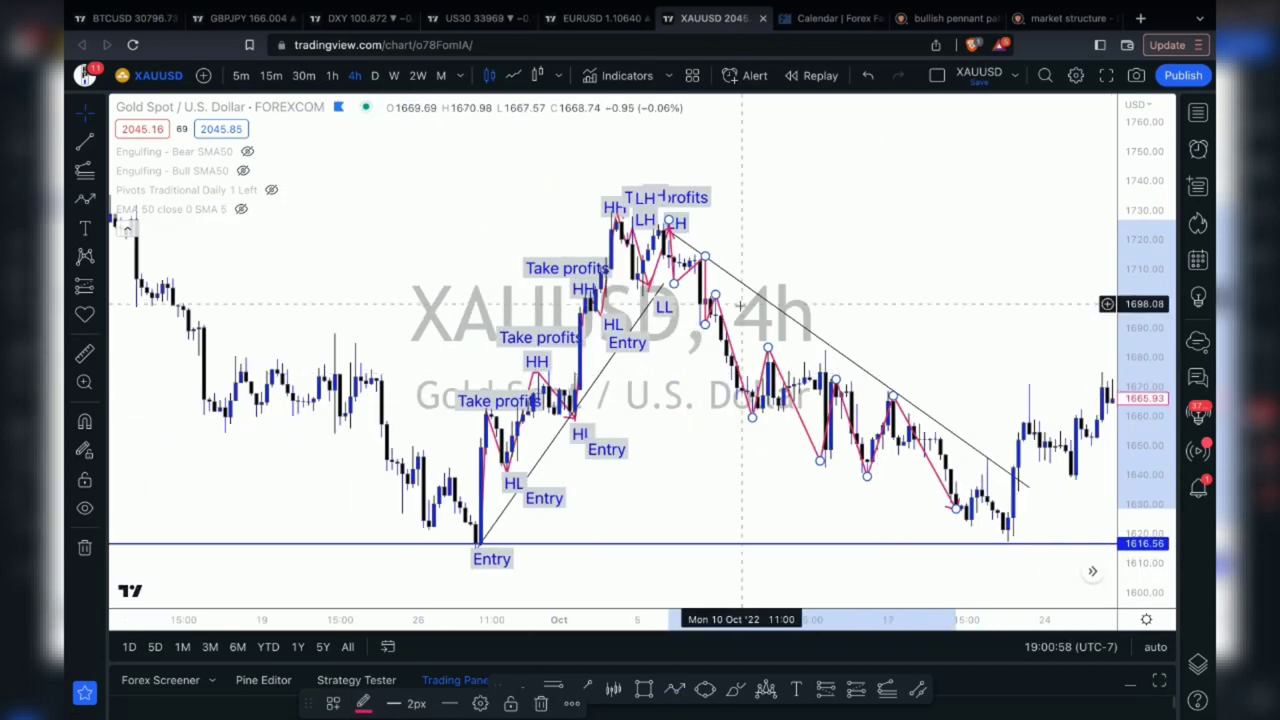
scroll(740, 305, down, 2)
scroll(740, 305, up, 3)
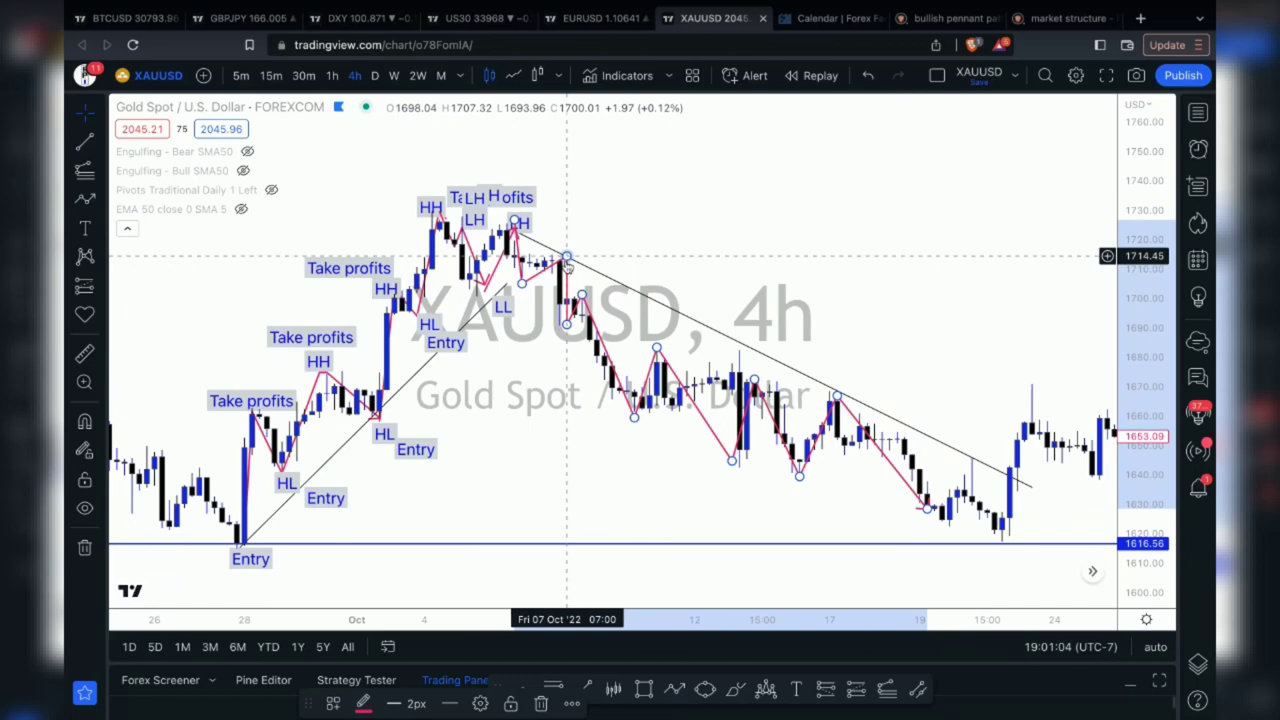
key(Delete)
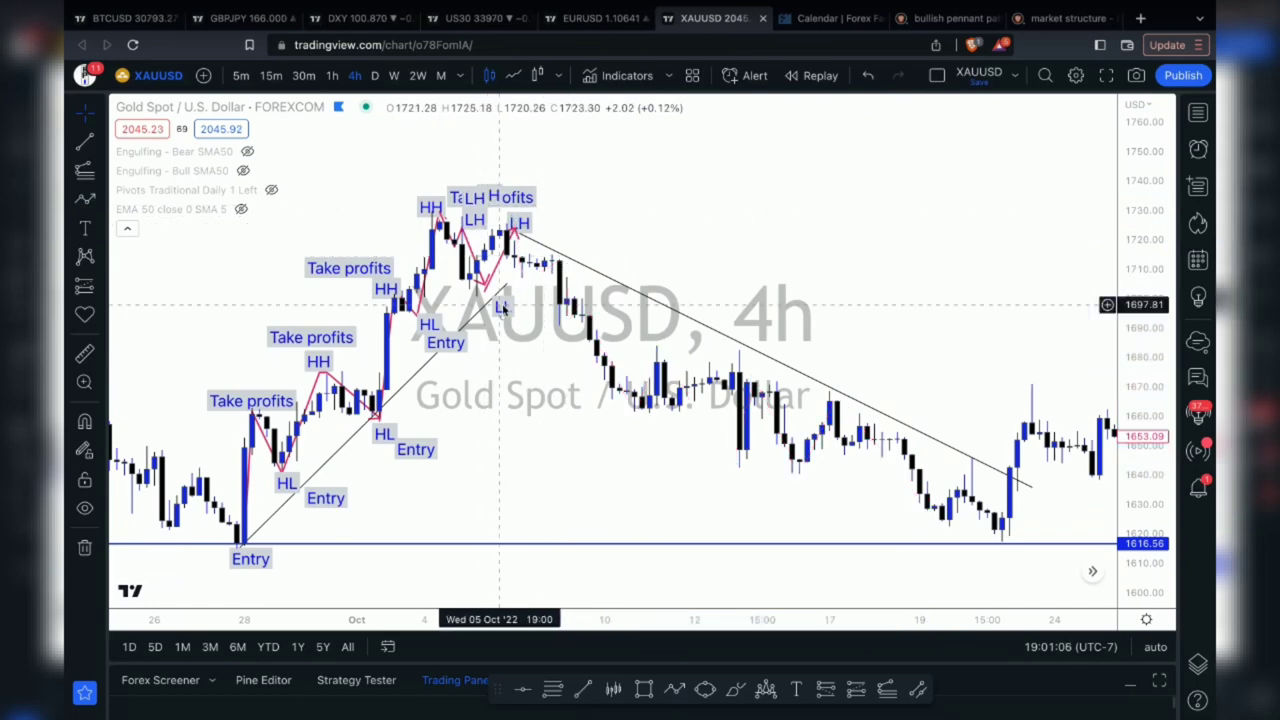
right_click(503, 307)
click(533, 443)
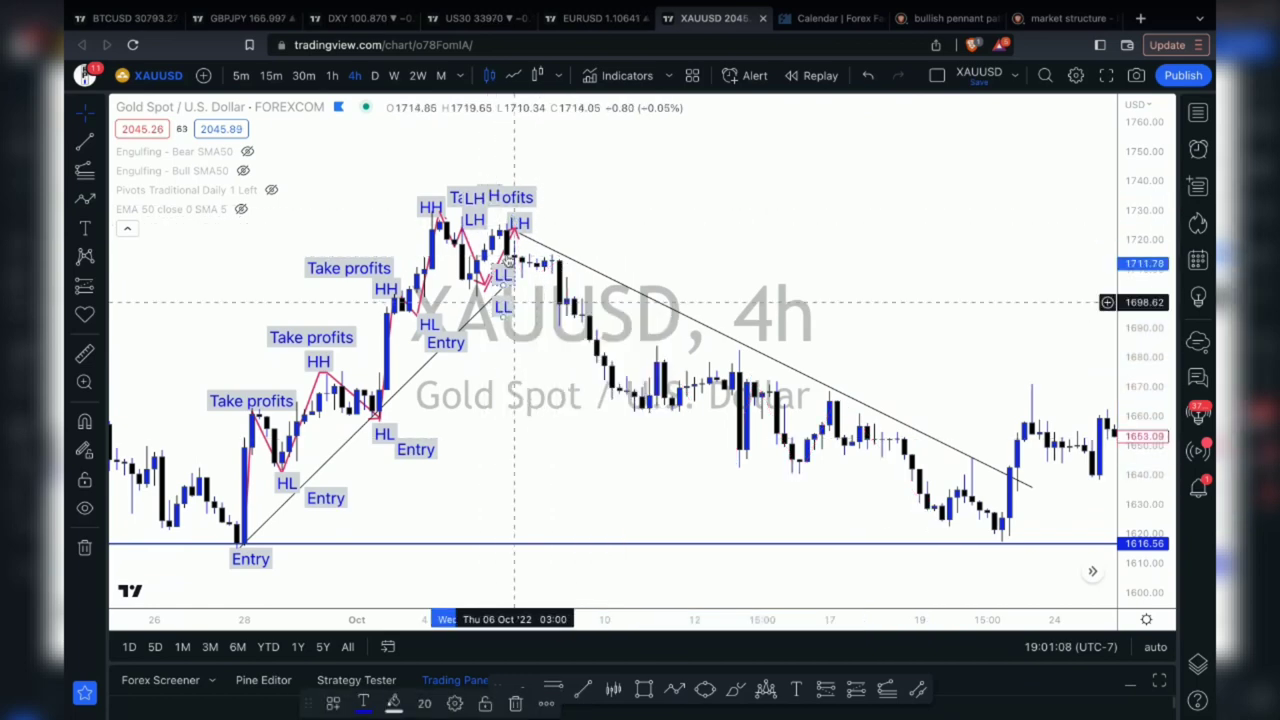
click(868, 75)
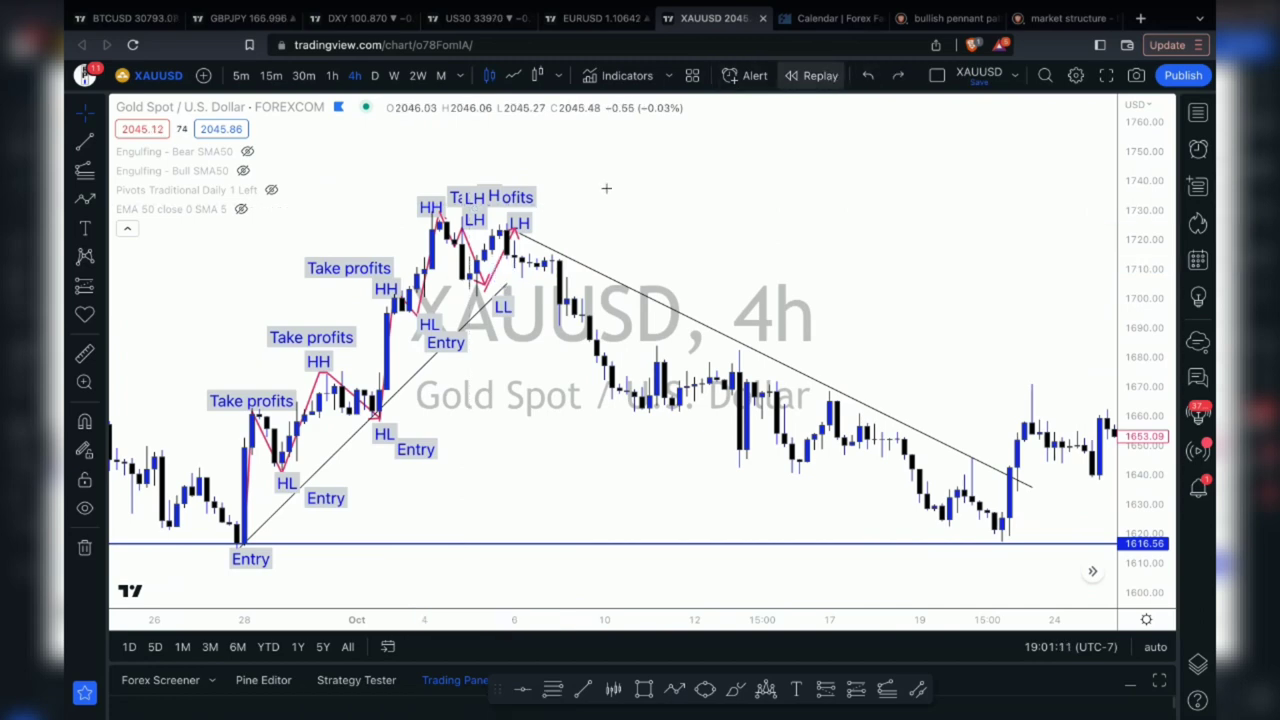
click(868, 75)
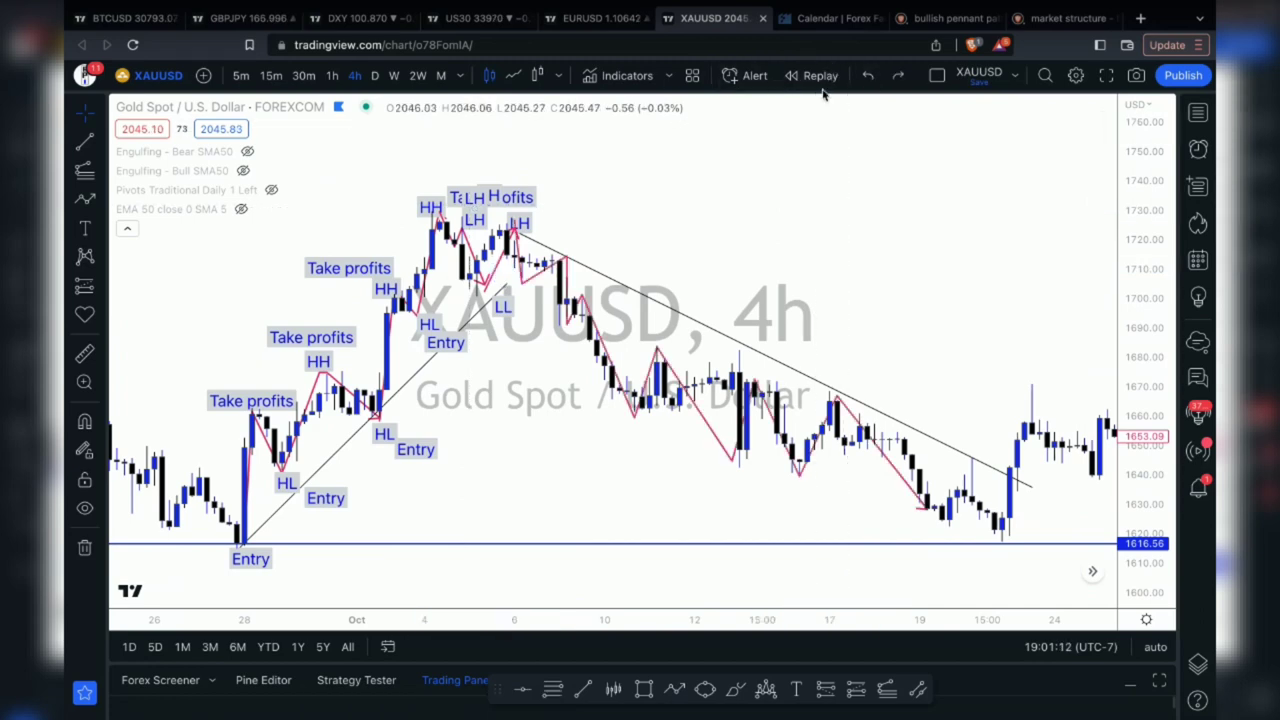
Step: Clone the first LL label and place the copy below the downtrend's next low, at about 1689 on 6 Oct
right_click(503, 308)
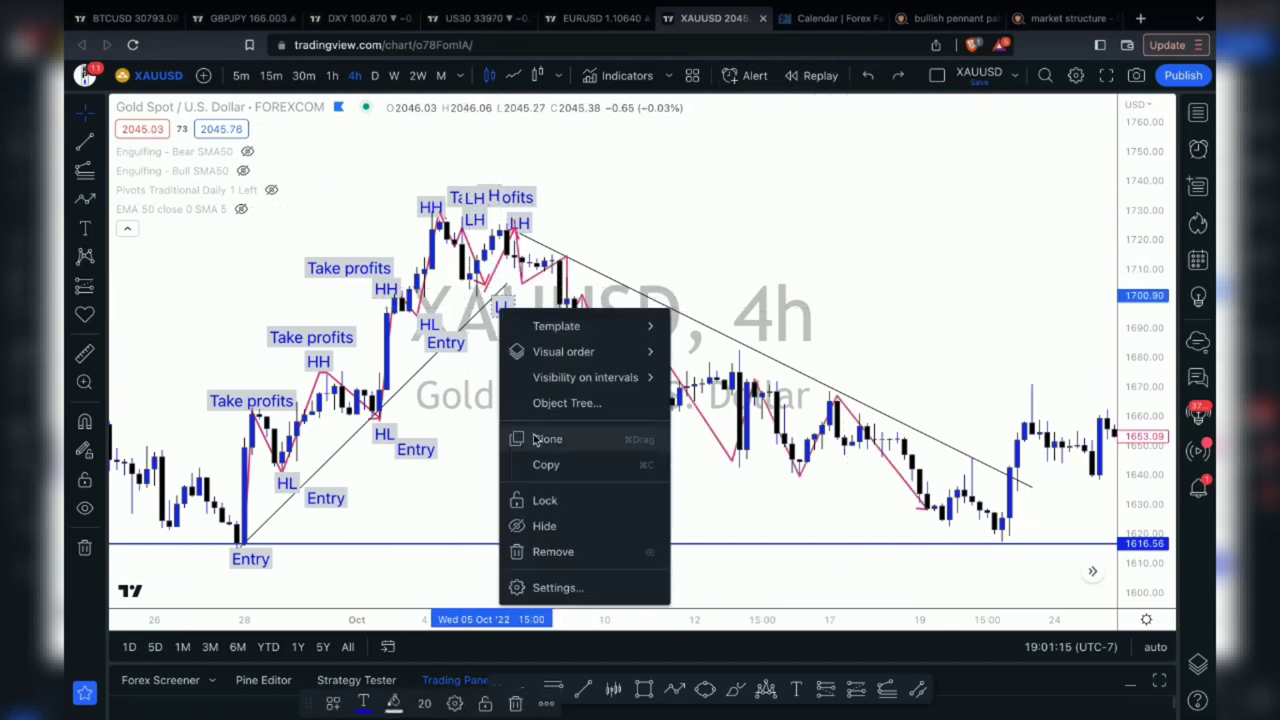
click(531, 439)
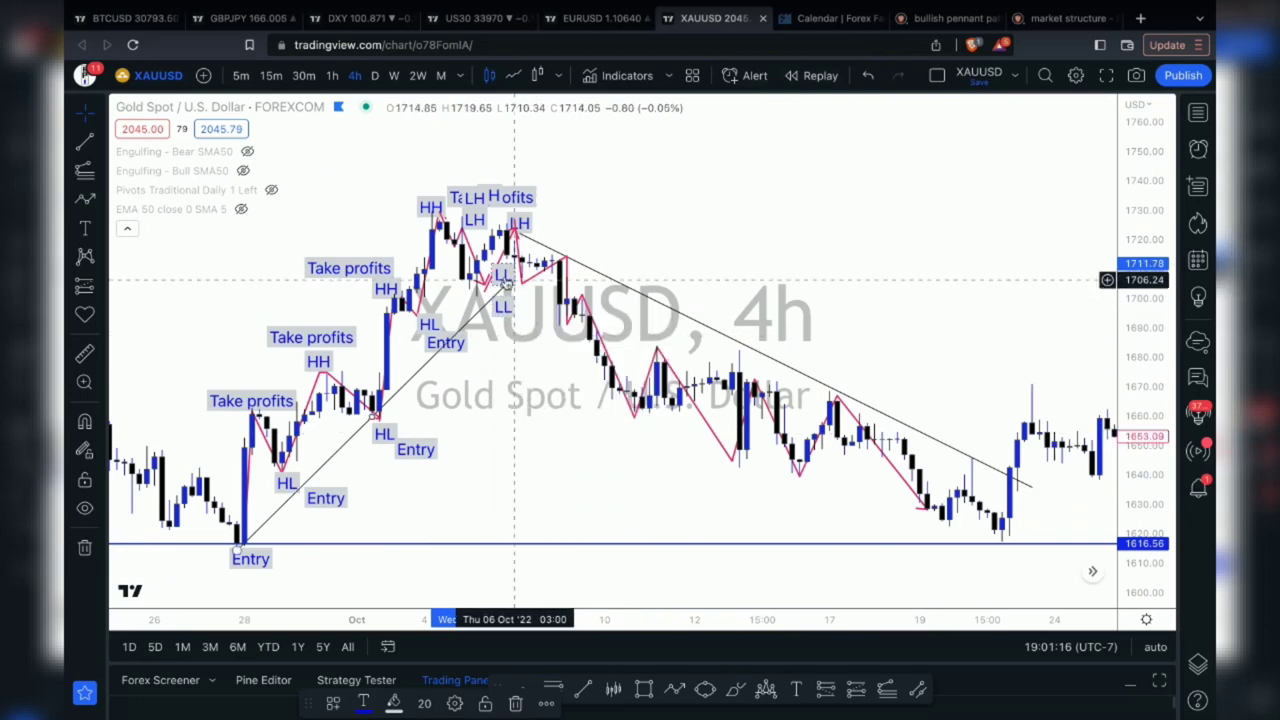
mouse_move(503, 276)
mouse_down()
mouse_move(567, 293)
mouse_move(567, 344)
mouse_up()
Step: Place copies of the LH label above the next four downtrend highs, the last at about 1685 near 13 Oct
drag(519, 222, 611, 287)
drag(480, 197, 678, 340)
drag(489, 195, 760, 354)
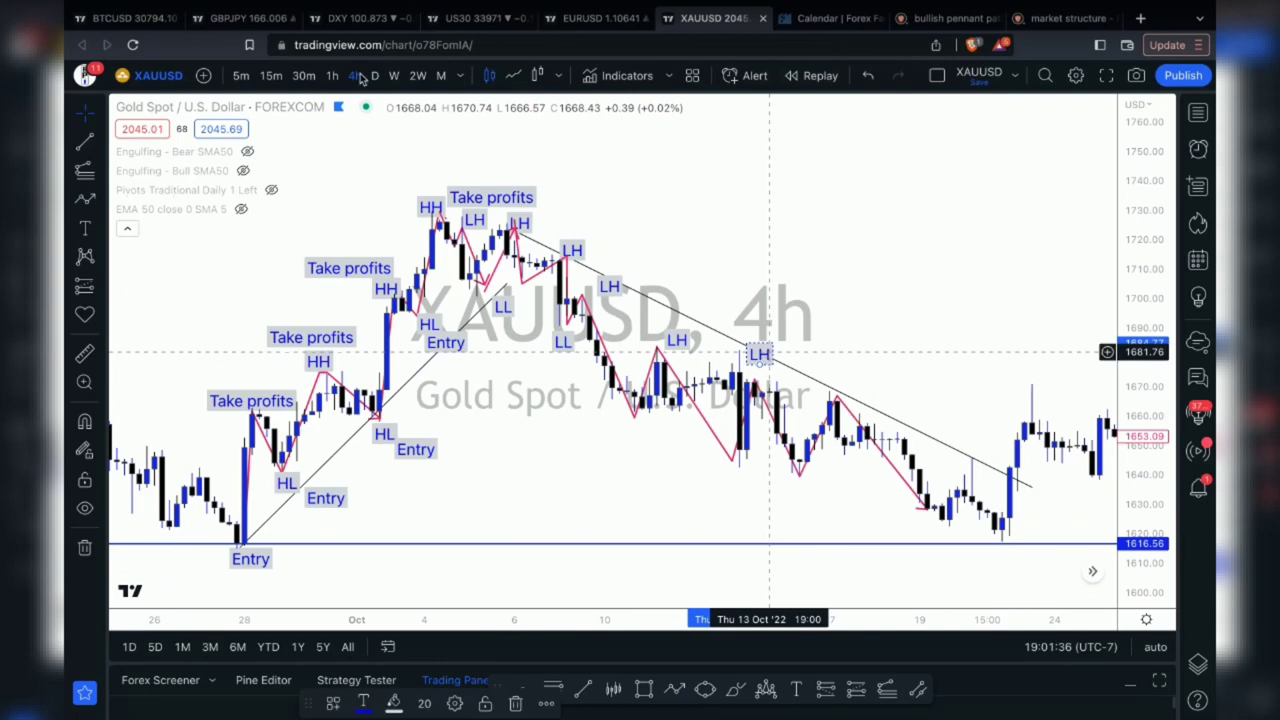
Step: Clone the last LH label and place the copy beside the 17 Oct lower high, at about 1670
right_click(760, 356)
click(807, 485)
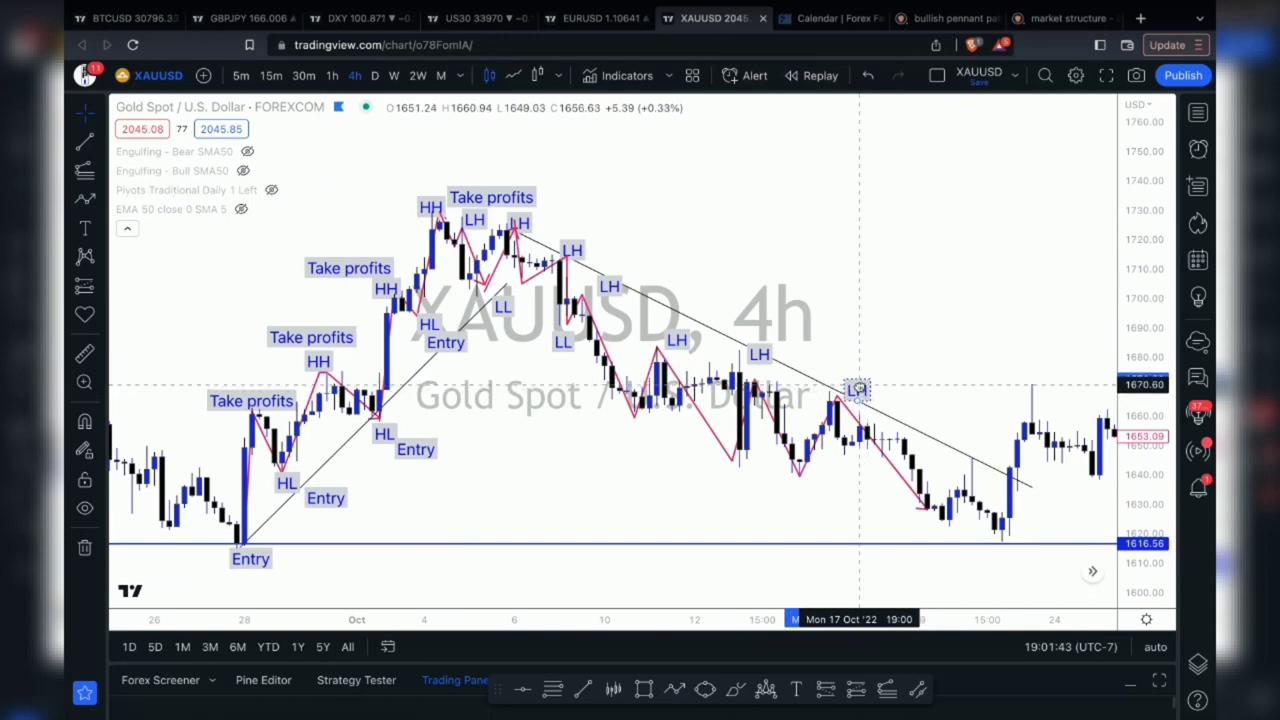
click(862, 395)
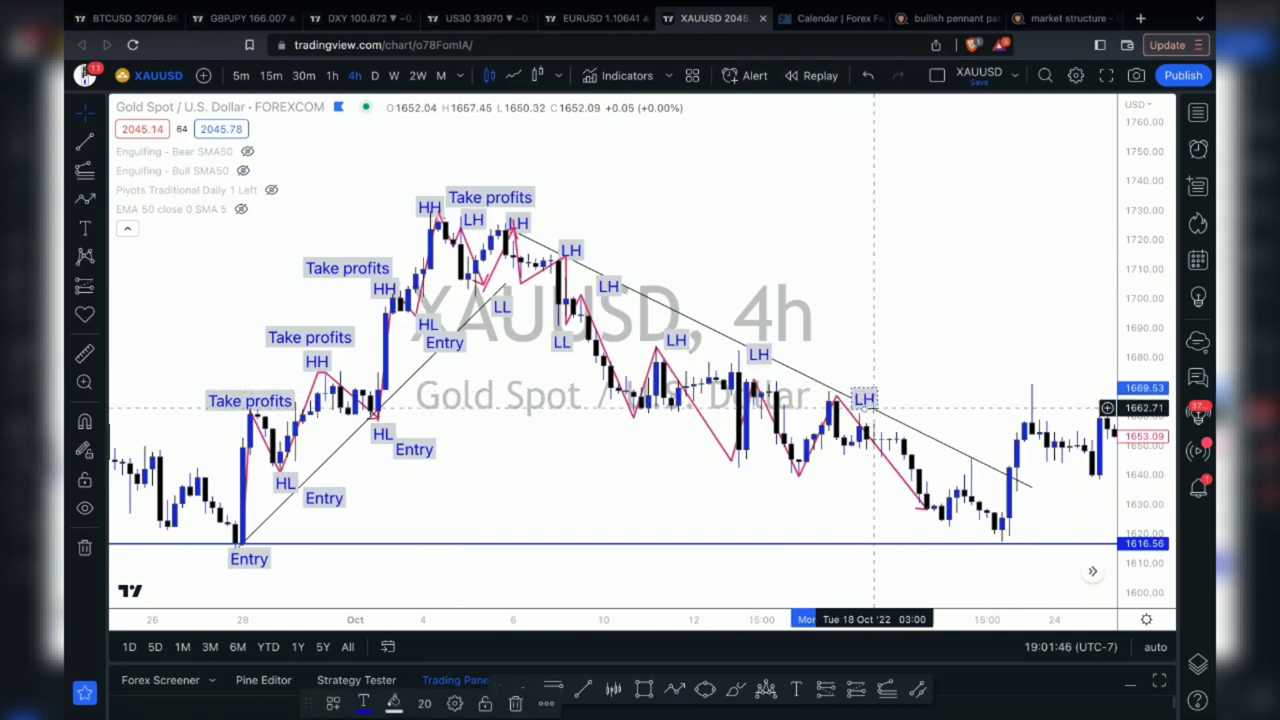
Step: Clone the newest LH label and place the copy above the small high after the zigzag's end, at about 1653 on 19 Oct
scroll(870, 400, down, 3)
scroll(872, 408, down, 2)
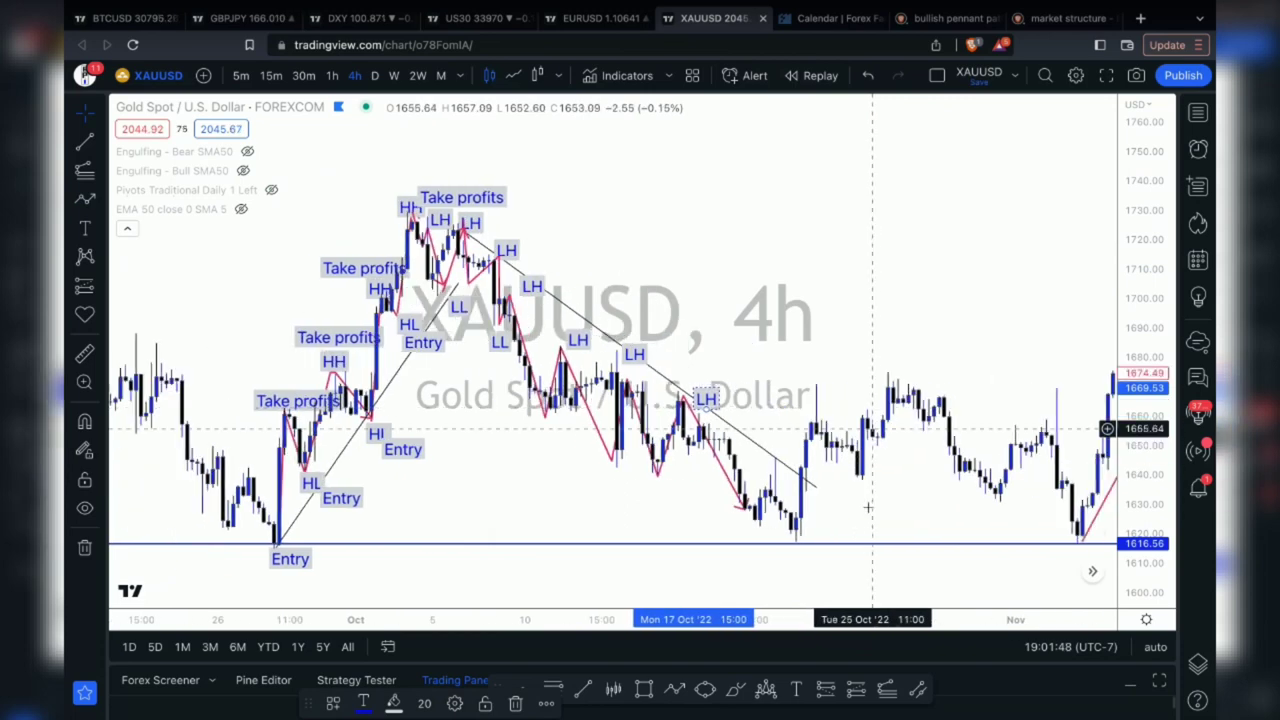
click(748, 528)
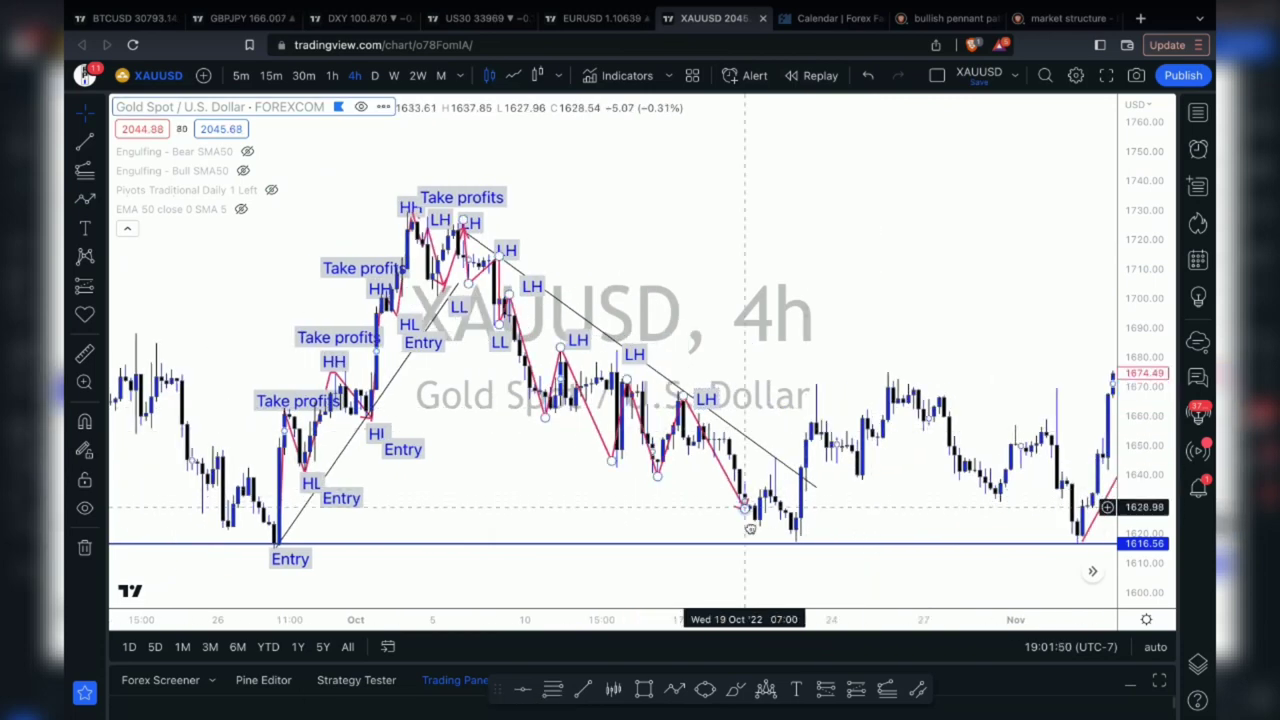
right_click(702, 402)
click(750, 532)
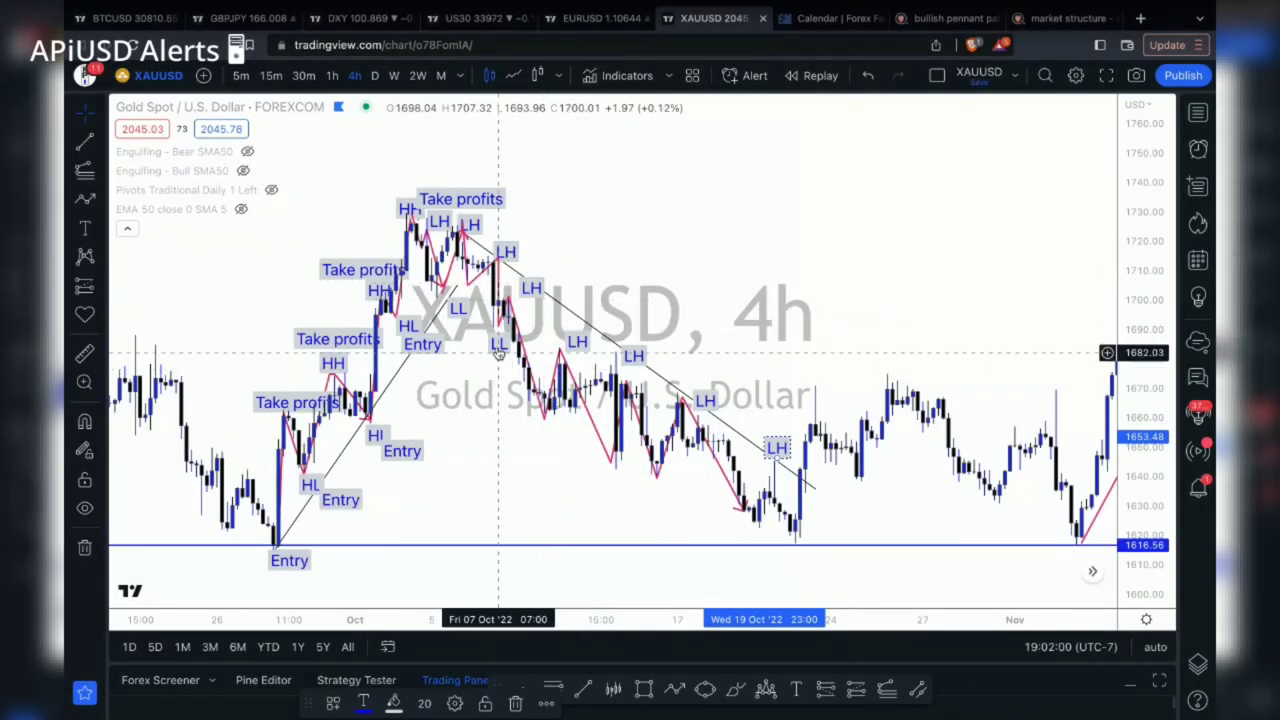
Step: Clone the second LL label twice, placing the copies below the next two zigzag lows at about 1660 and 1642
right_click(498, 346)
click(525, 477)
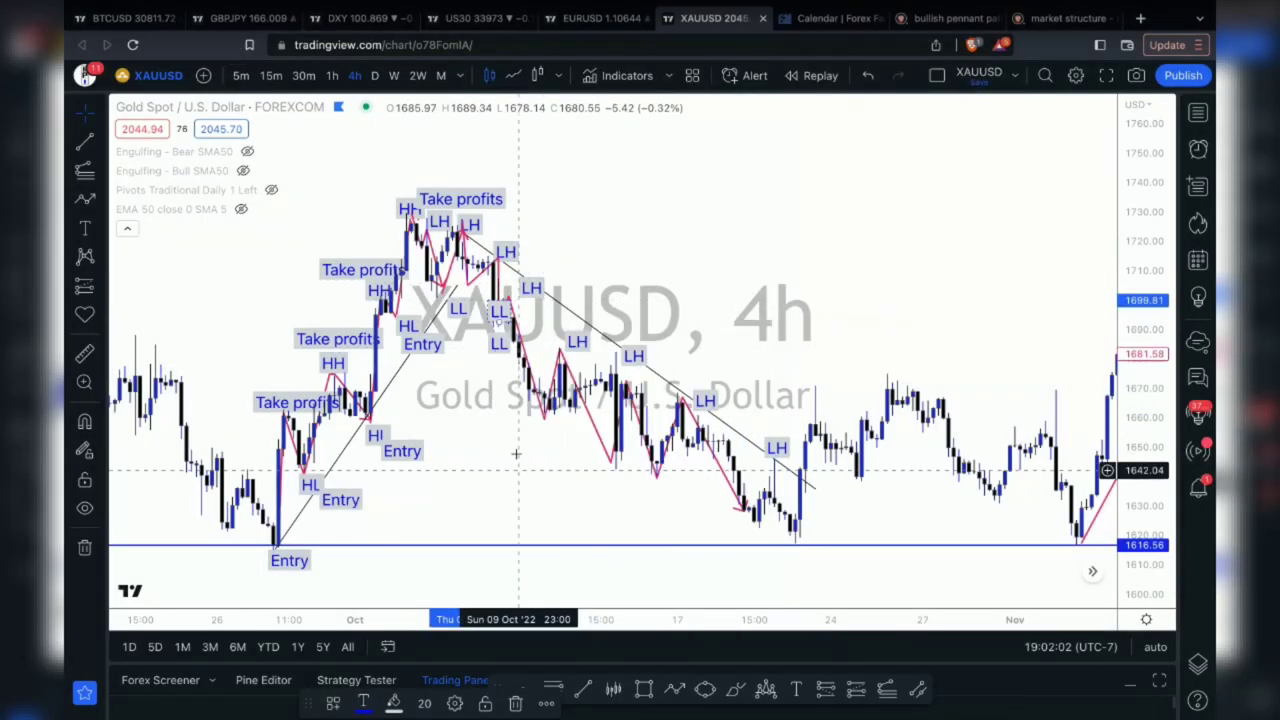
mouse_move(499, 308)
mouse_down()
mouse_move(556, 430)
mouse_move(545, 428)
mouse_up()
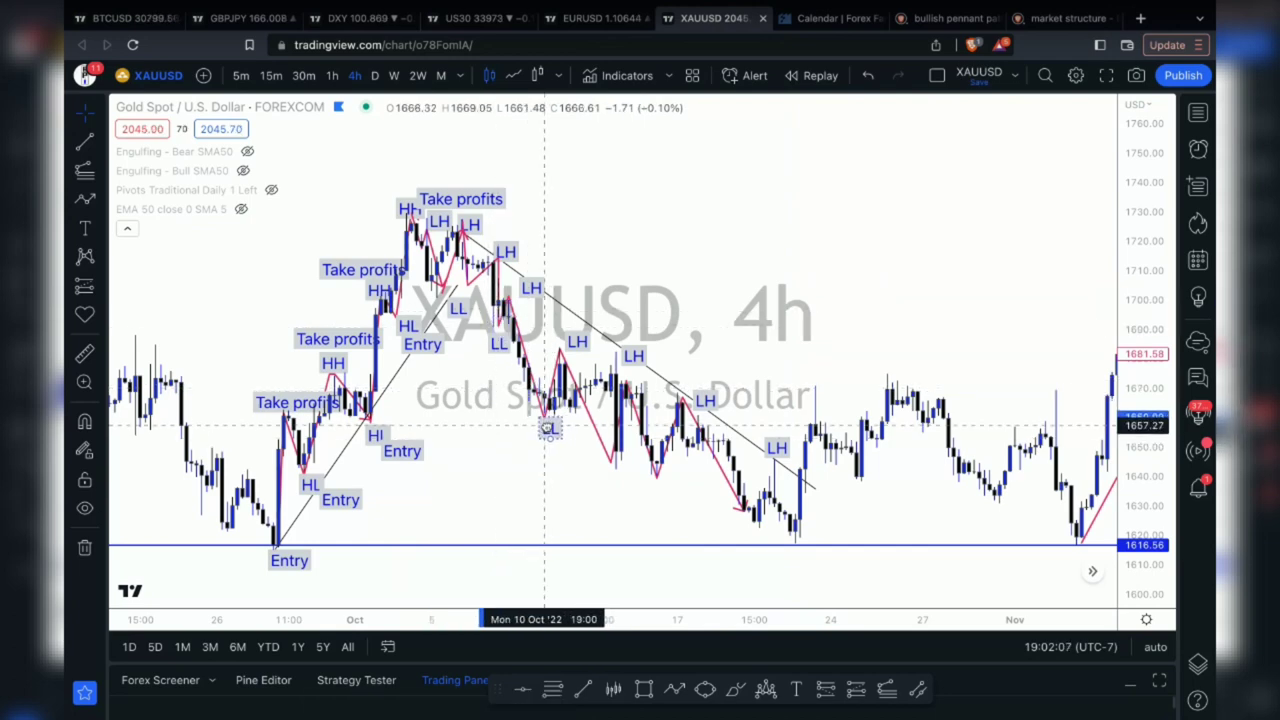
right_click(500, 346)
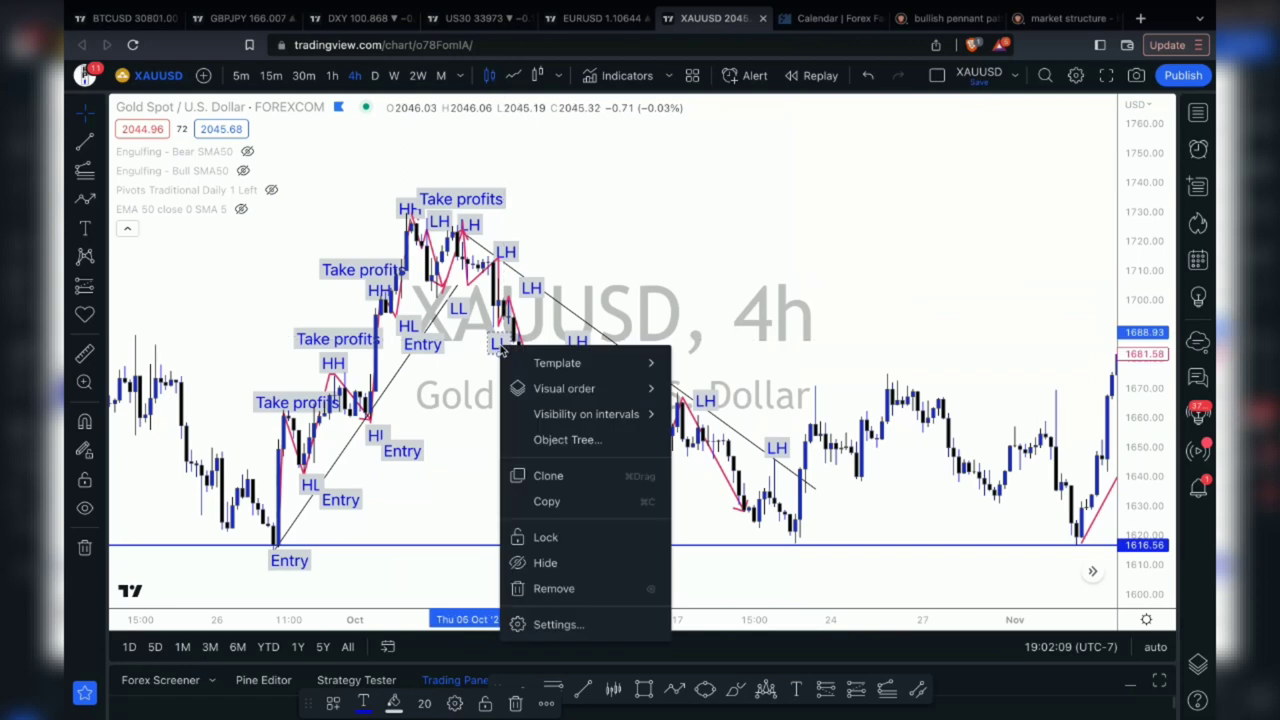
click(548, 475)
mouse_move(501, 312)
mouse_down()
mouse_move(590, 470)
mouse_move(618, 483)
mouse_up()
Step: Add two more LL labels by cloning, below the next zigzag low at about 1637 and the zigzag's end at about 1624
right_click(617, 482)
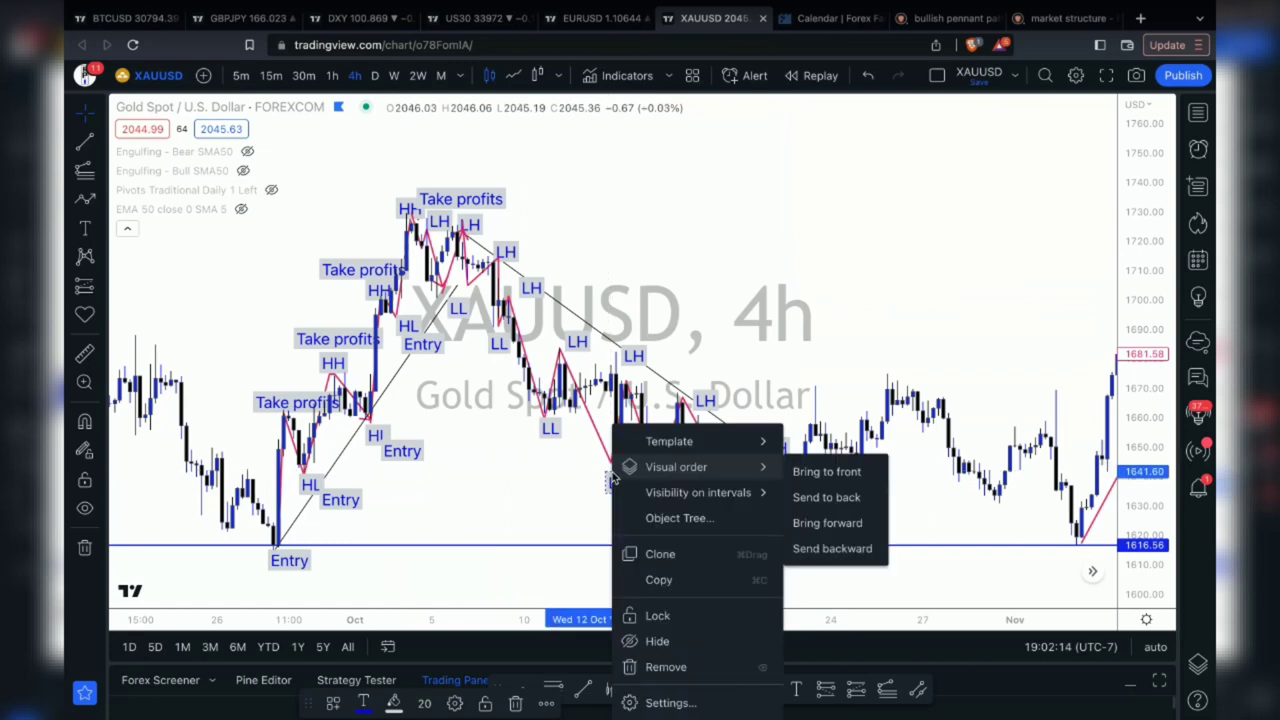
click(640, 556)
mouse_move(620, 452)
mouse_down()
mouse_move(657, 490)
mouse_move(640, 450)
mouse_move(625, 455)
mouse_move(771, 543)
mouse_move(757, 533)
mouse_up()
right_click(657, 490)
click(683, 556)
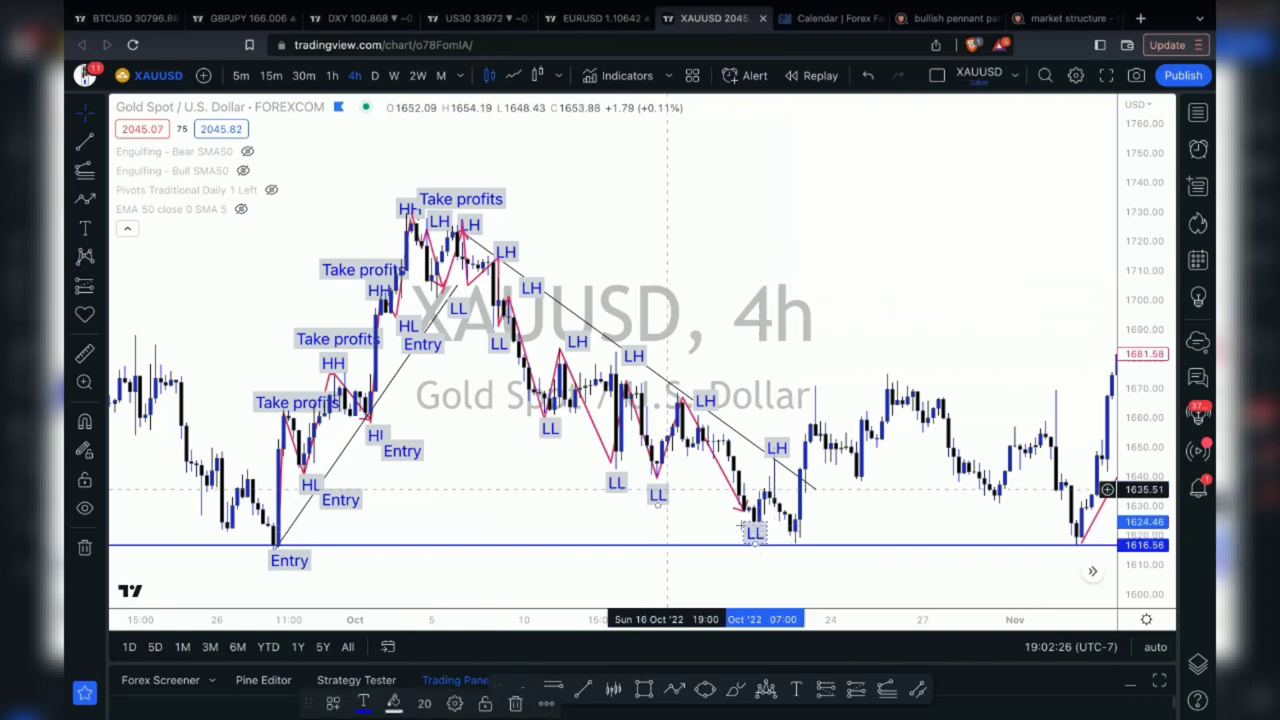
Step: Clone the last LL label and place the copy below the final low on the horizontal line, at about 1616 on 20 Oct
right_click(750, 530)
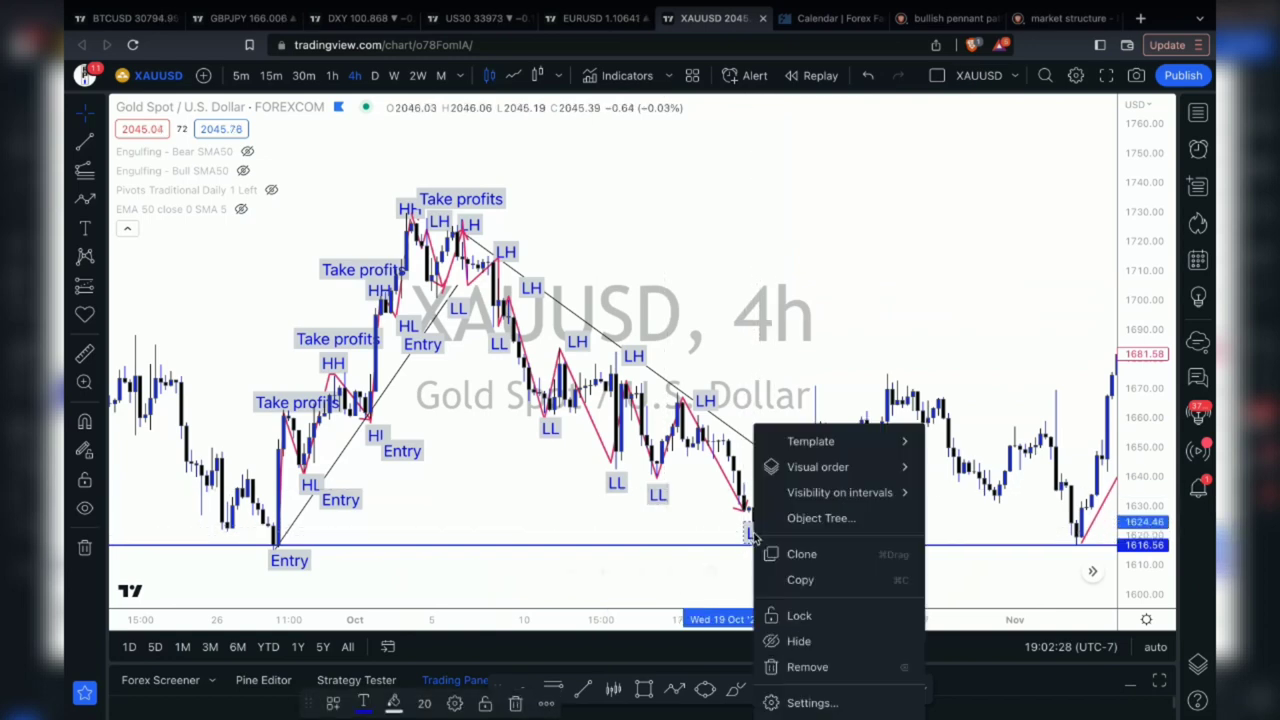
click(801, 554)
drag(766, 523, 806, 557)
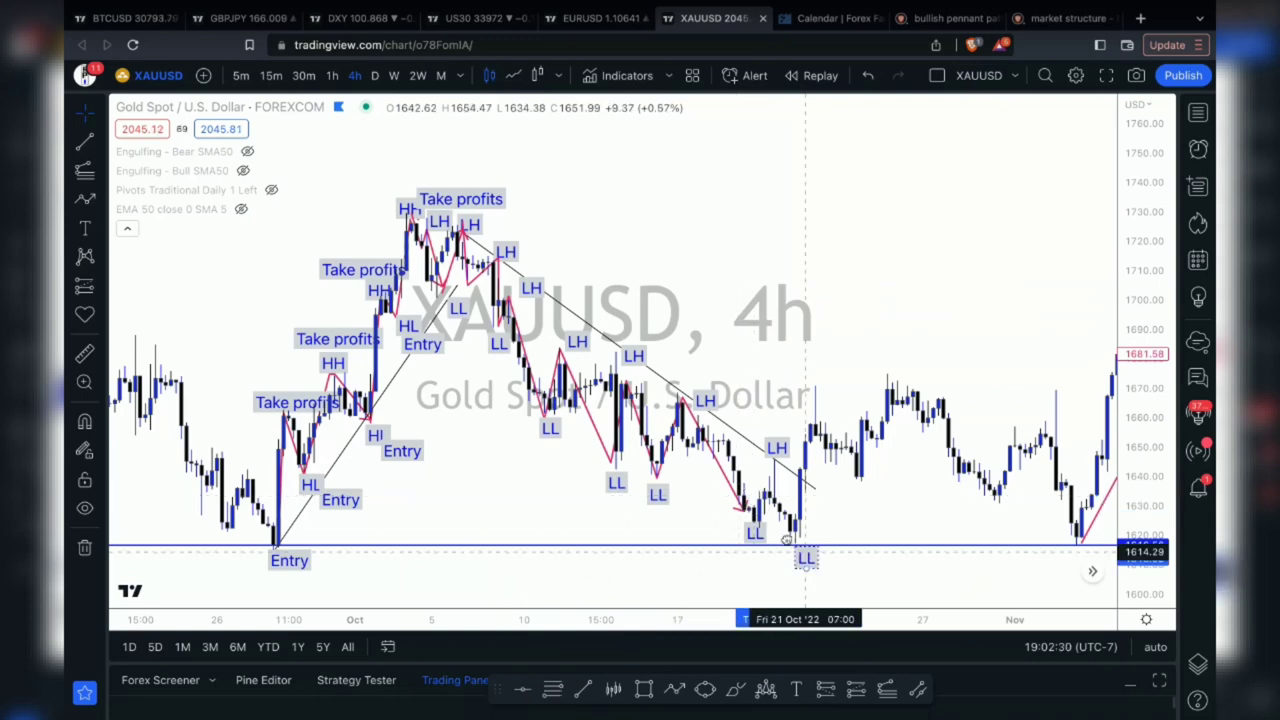
scroll(740, 160, up, 2)
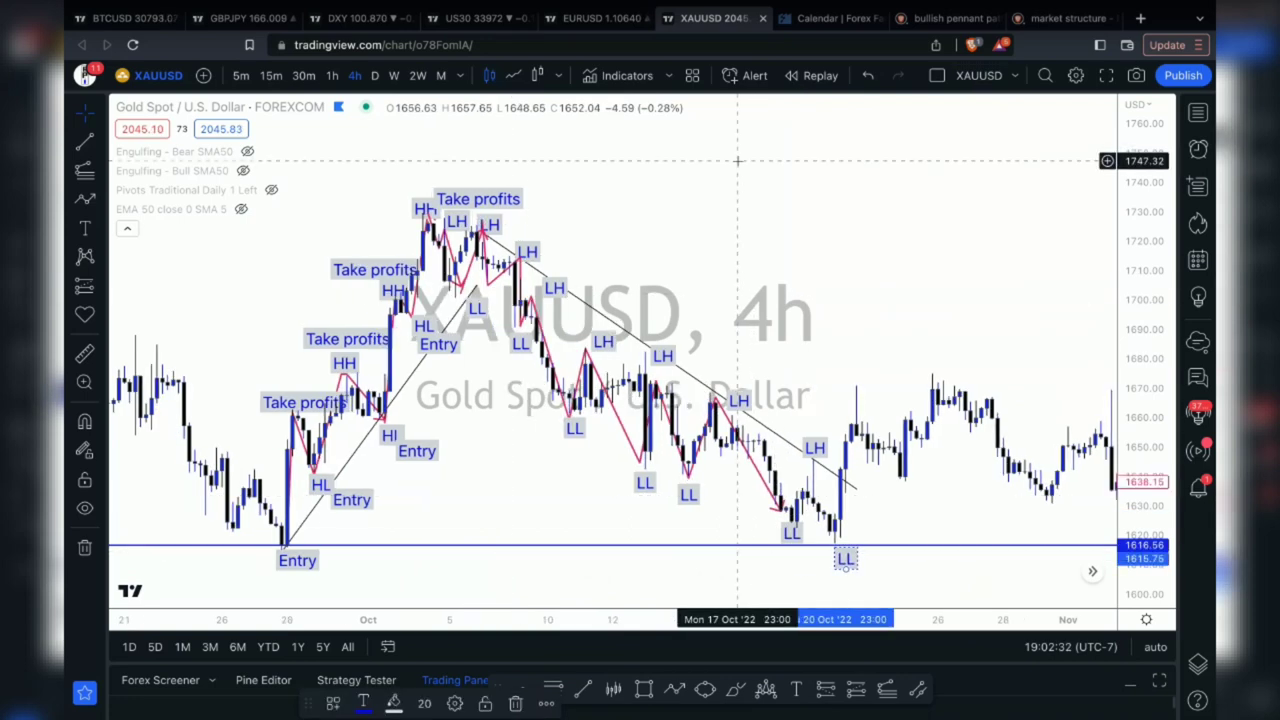
scroll(1060, 208, up, 3)
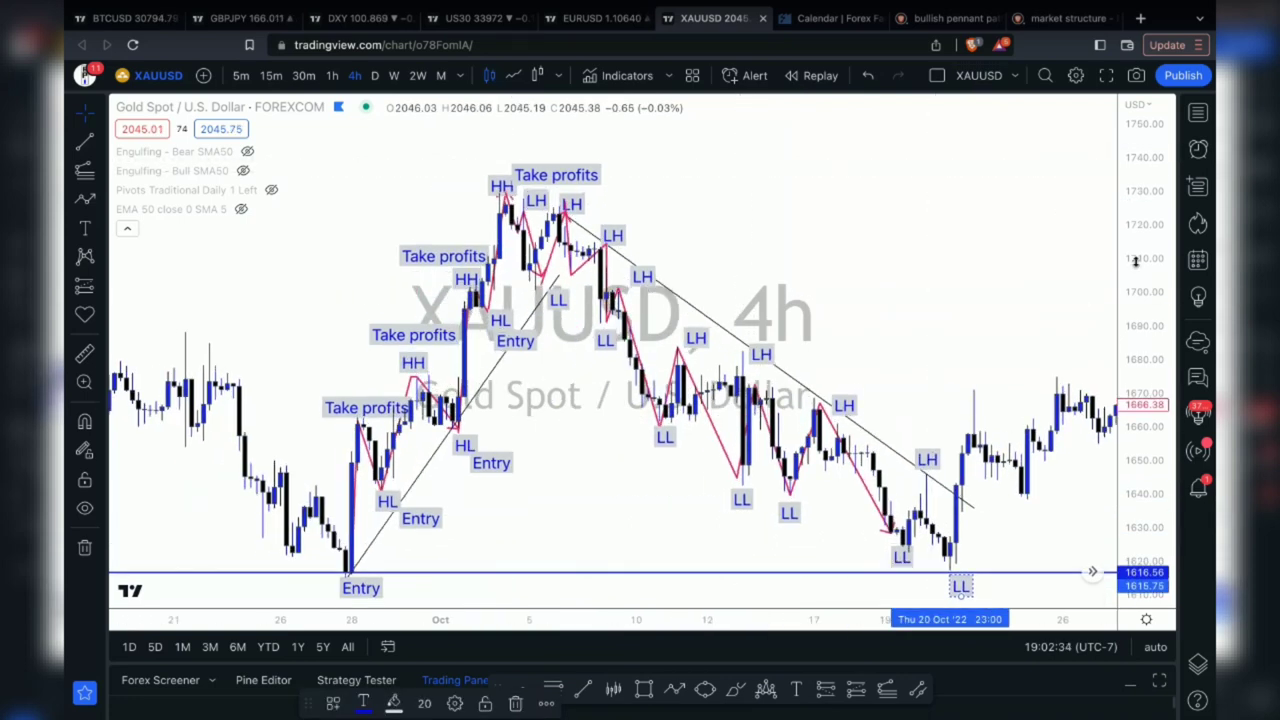
scroll(560, 300, up, 4)
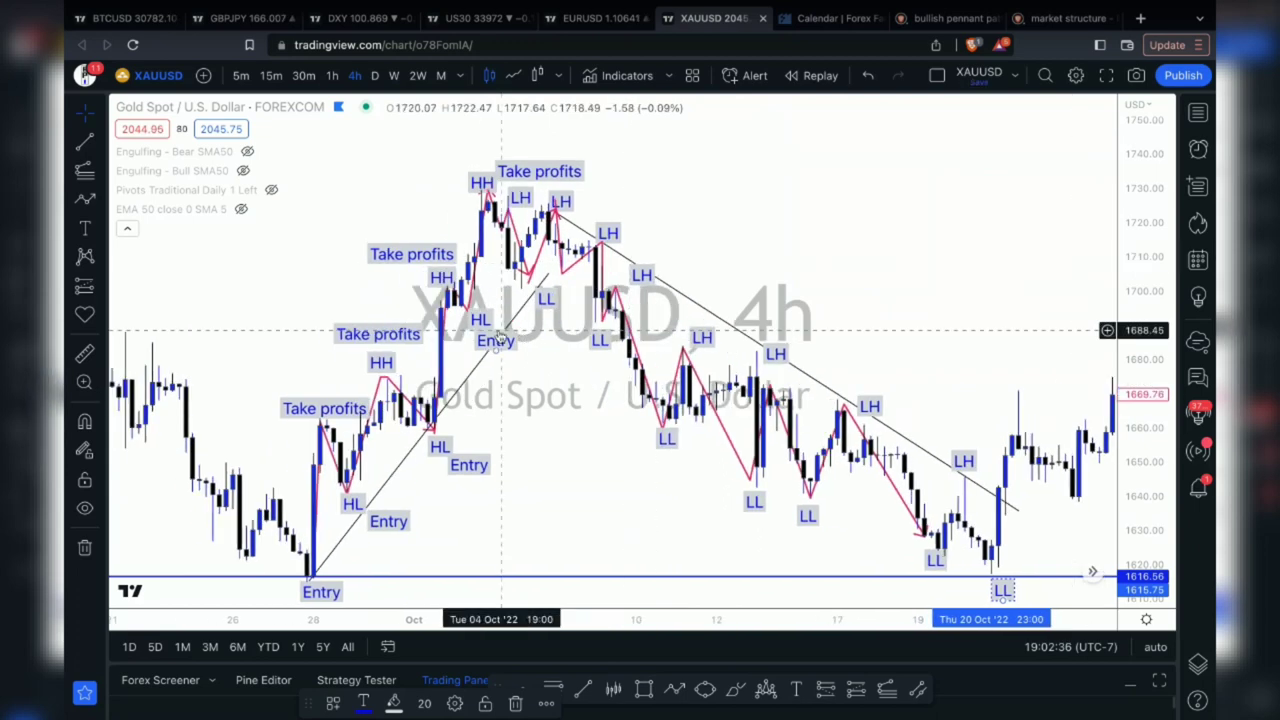
scroll(498, 330, up, 1)
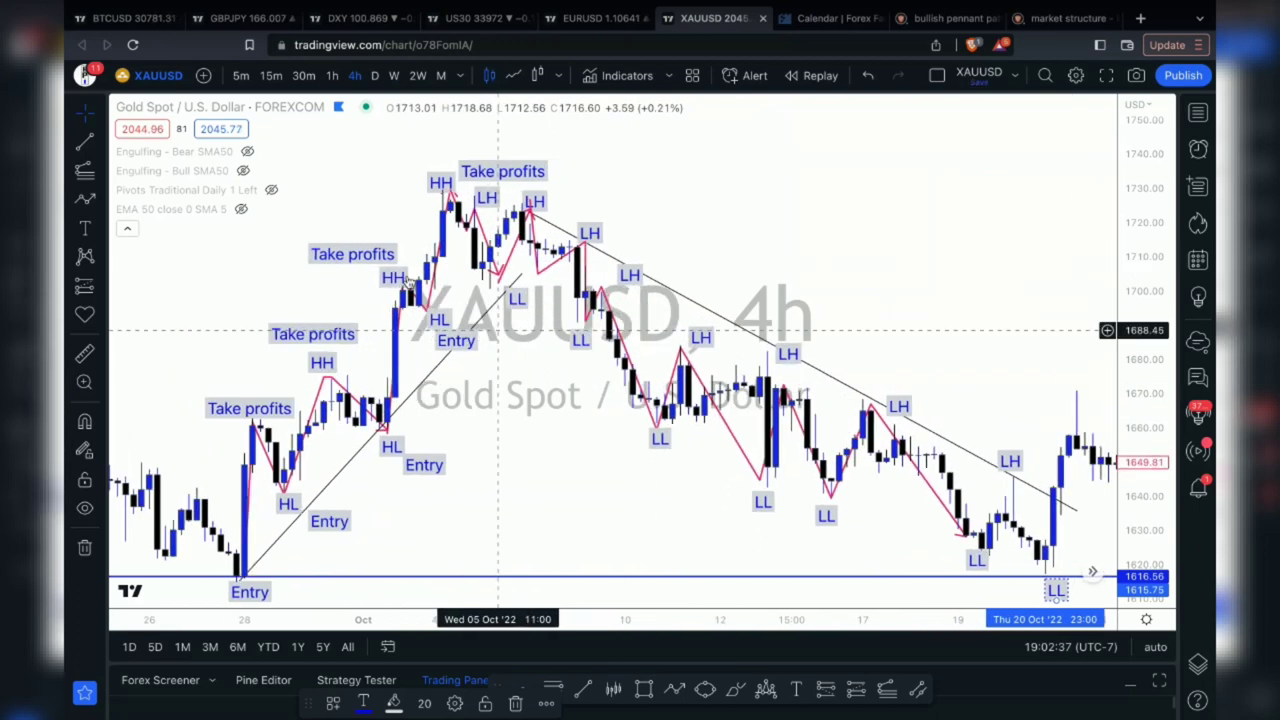
right_click(503, 176)
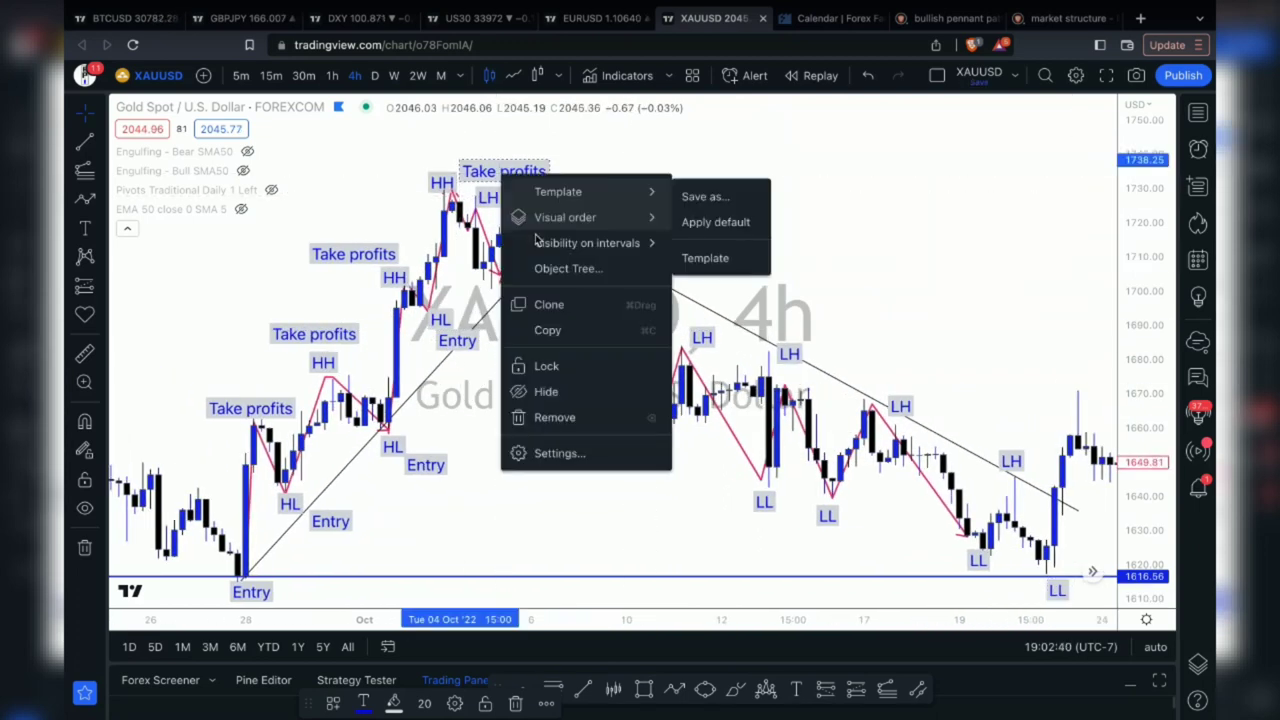
click(537, 303)
mouse_move(520, 138)
mouse_down()
mouse_move(550, 362)
mouse_move(571, 358)
mouse_up()
key(Delete)
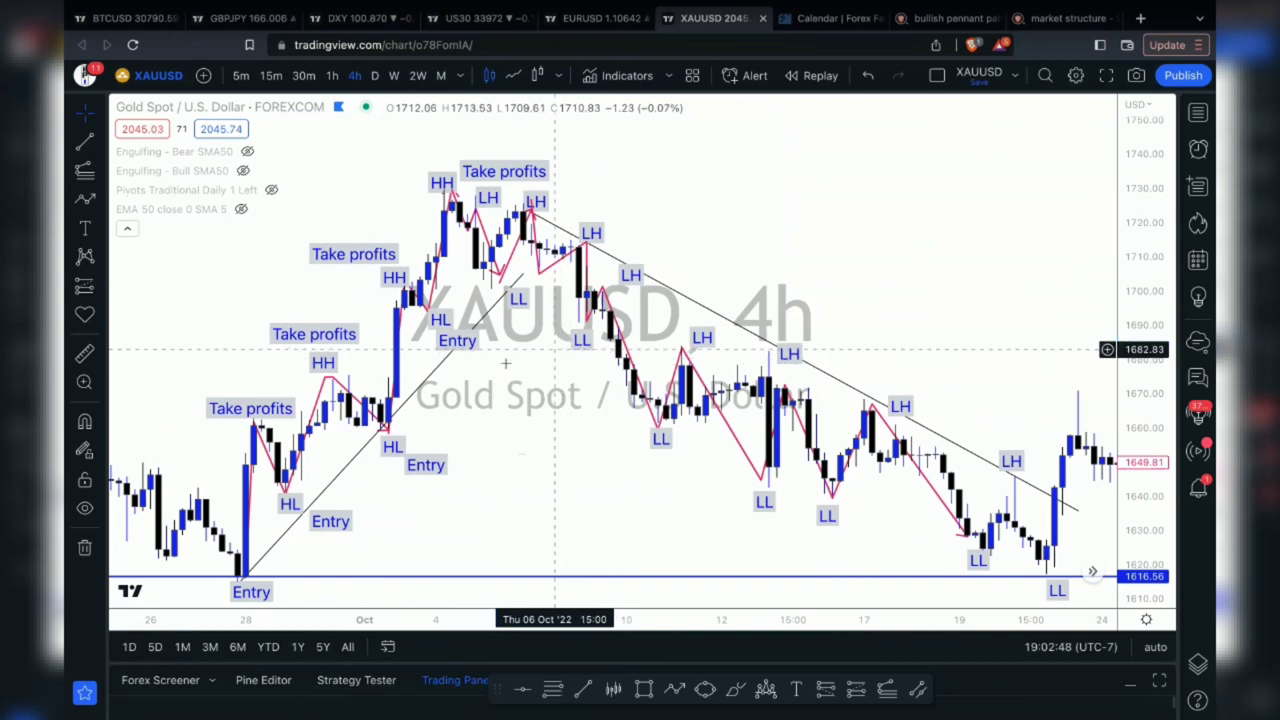
double_click(240, 408)
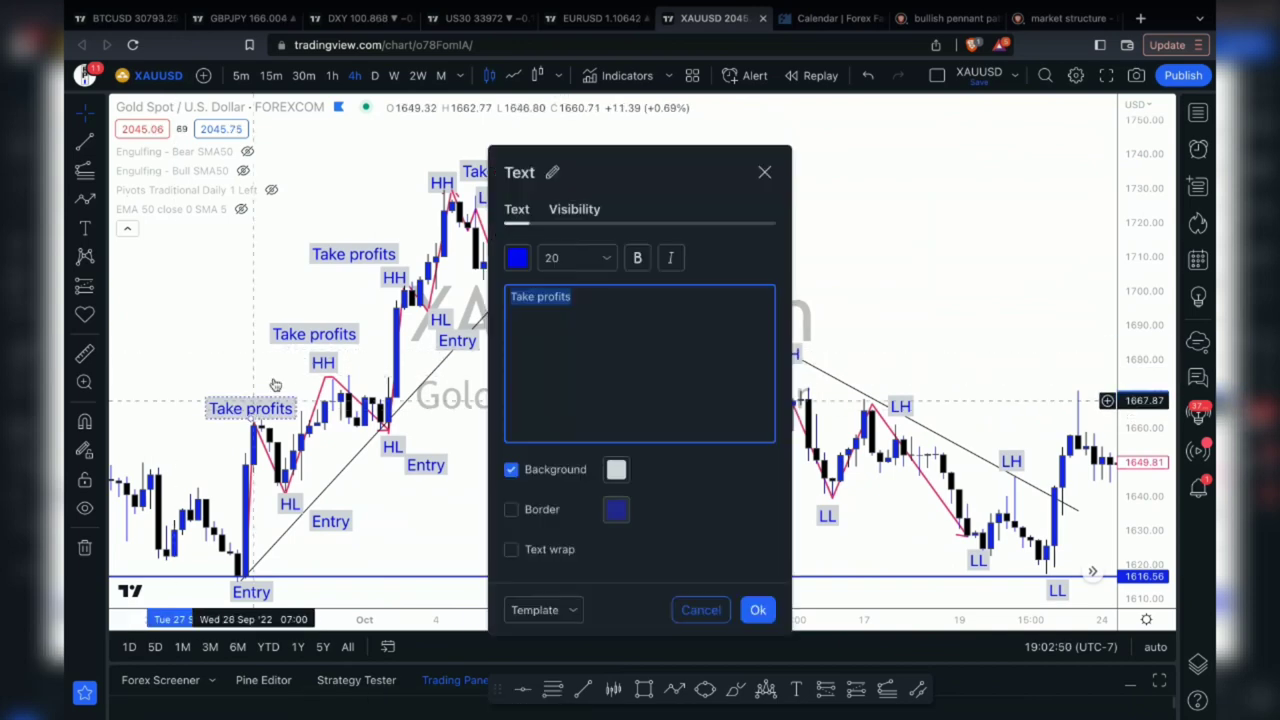
click(760, 178)
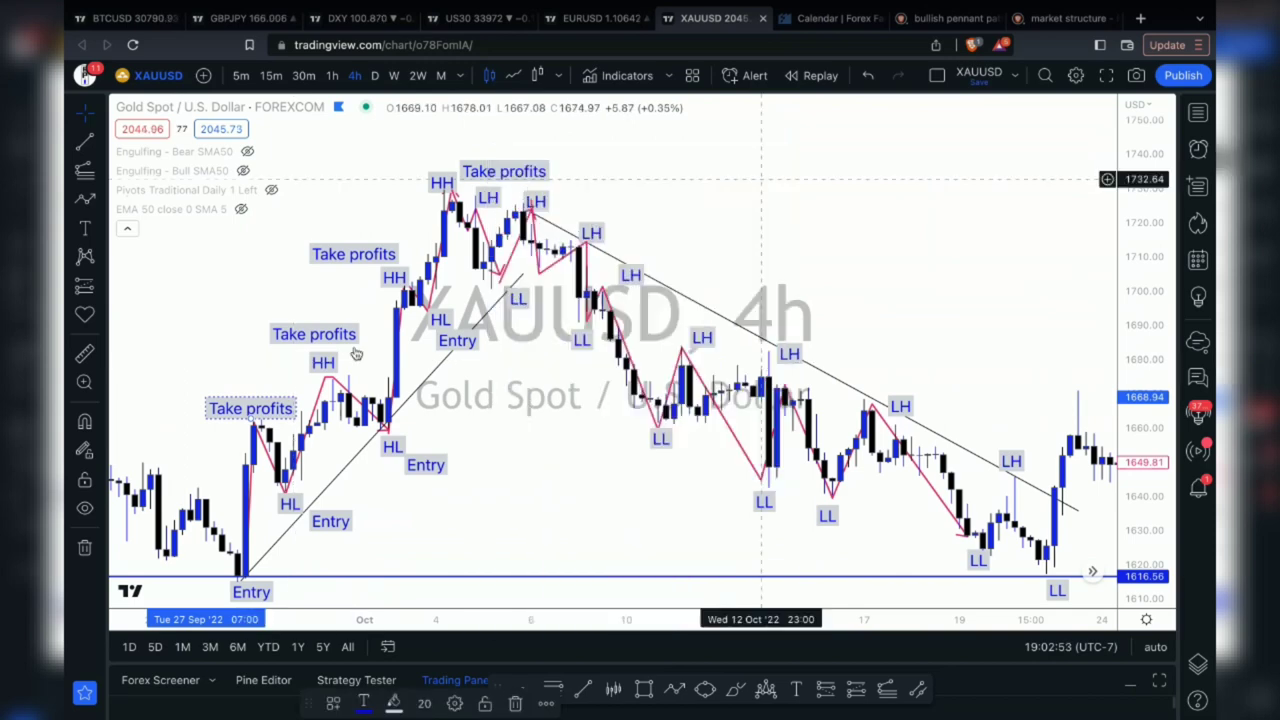
Step: Paste a copy of the topmost Take profits label, change its text to TP and place it beside the first LL, at about 1697
right_click(532, 182)
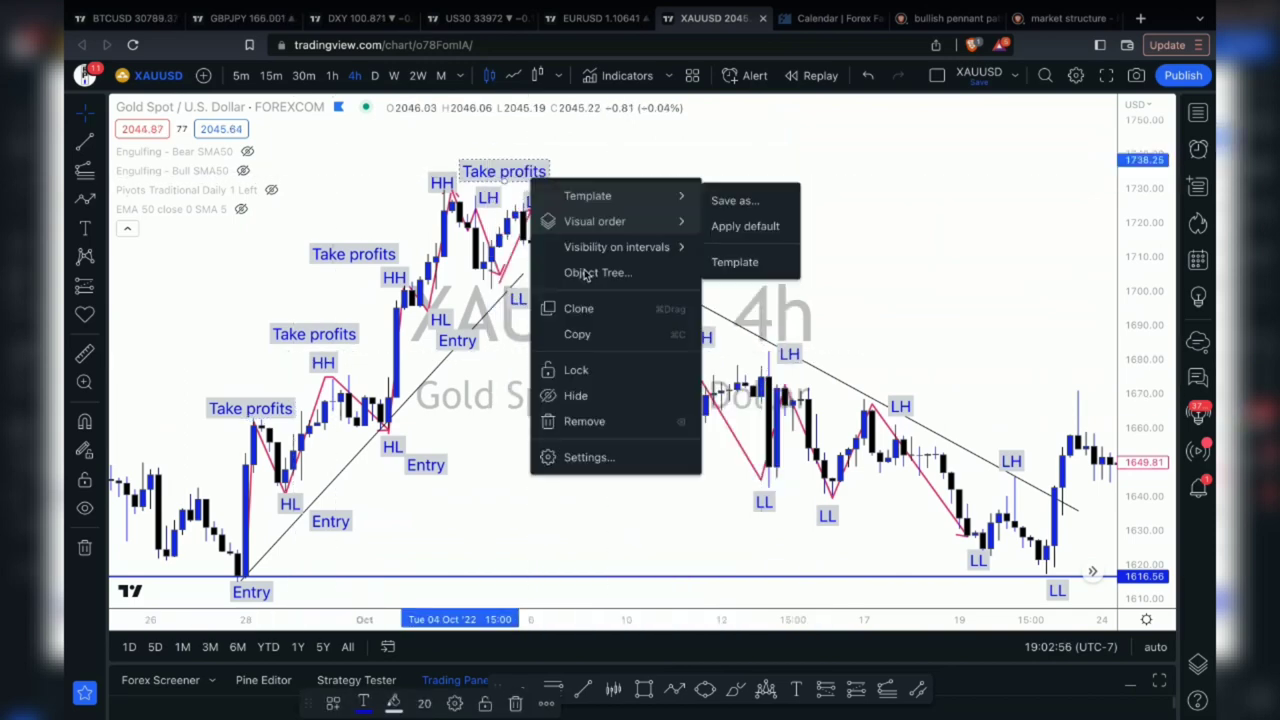
click(577, 334)
key(ctrl+v)
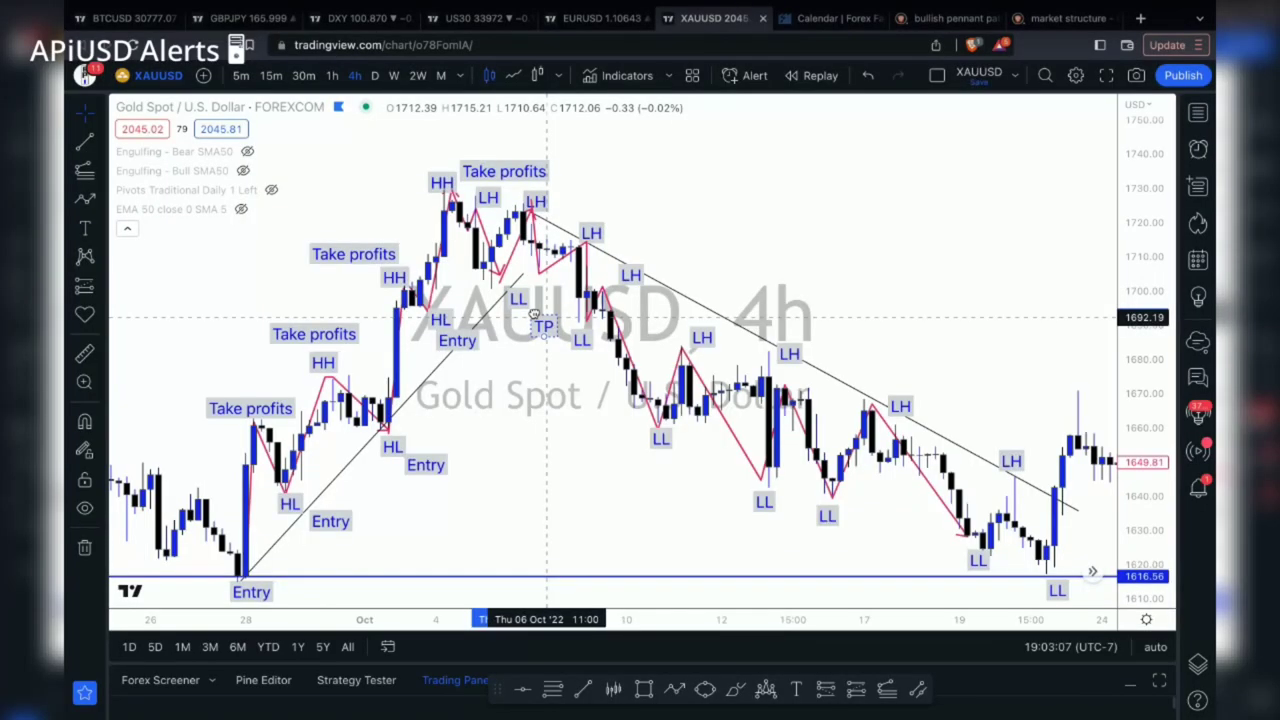
Step: Clone the TP label and place the copy just below the second LL, at about 1684 on 7 Oct
right_click(544, 310)
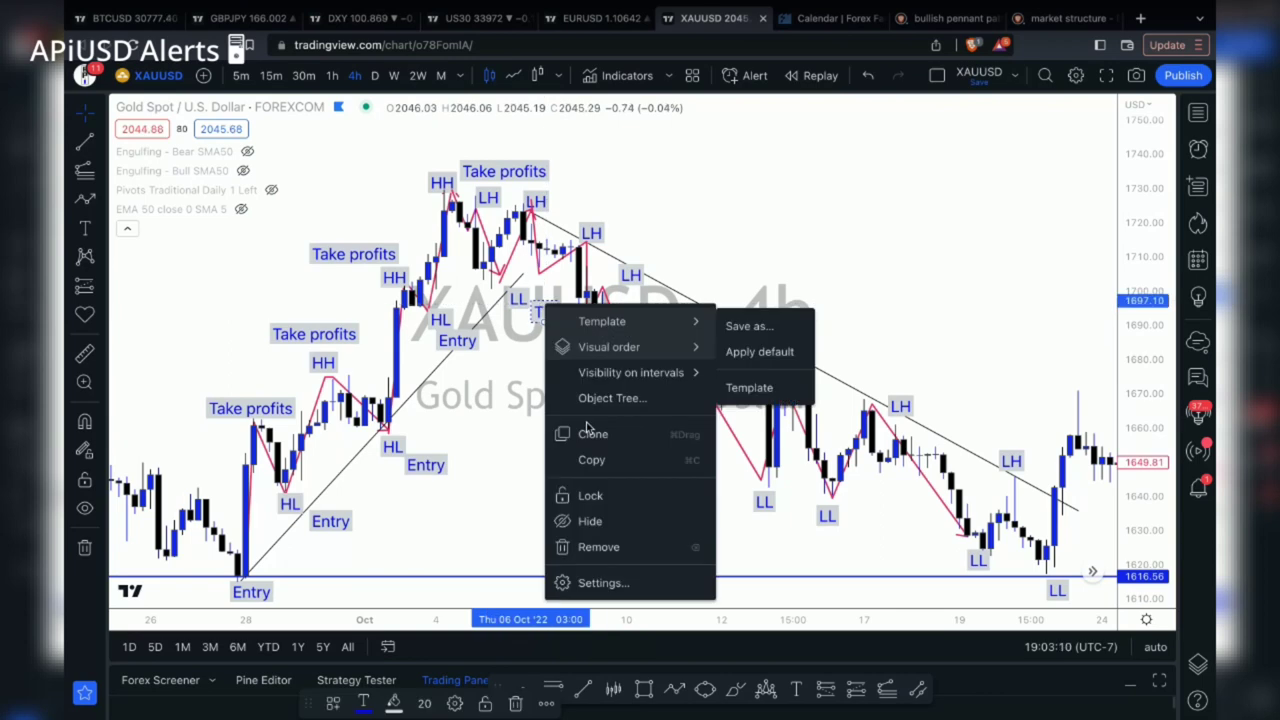
click(591, 431)
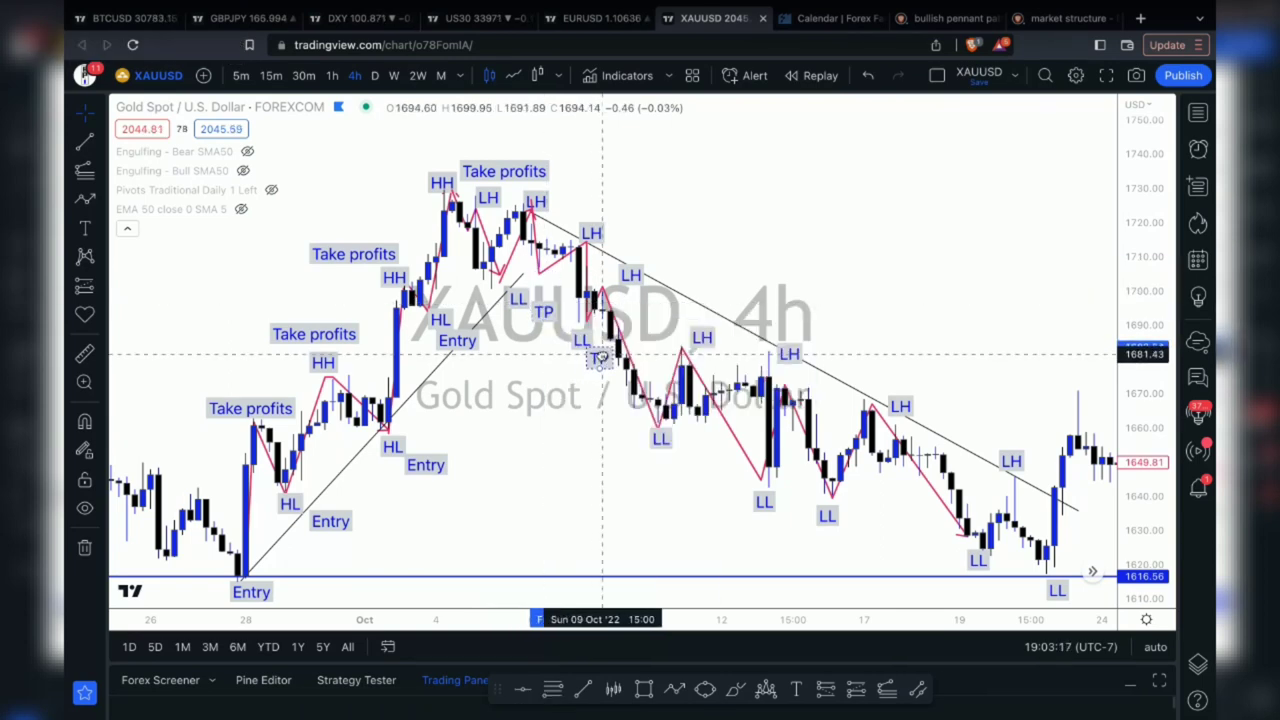
click(603, 359)
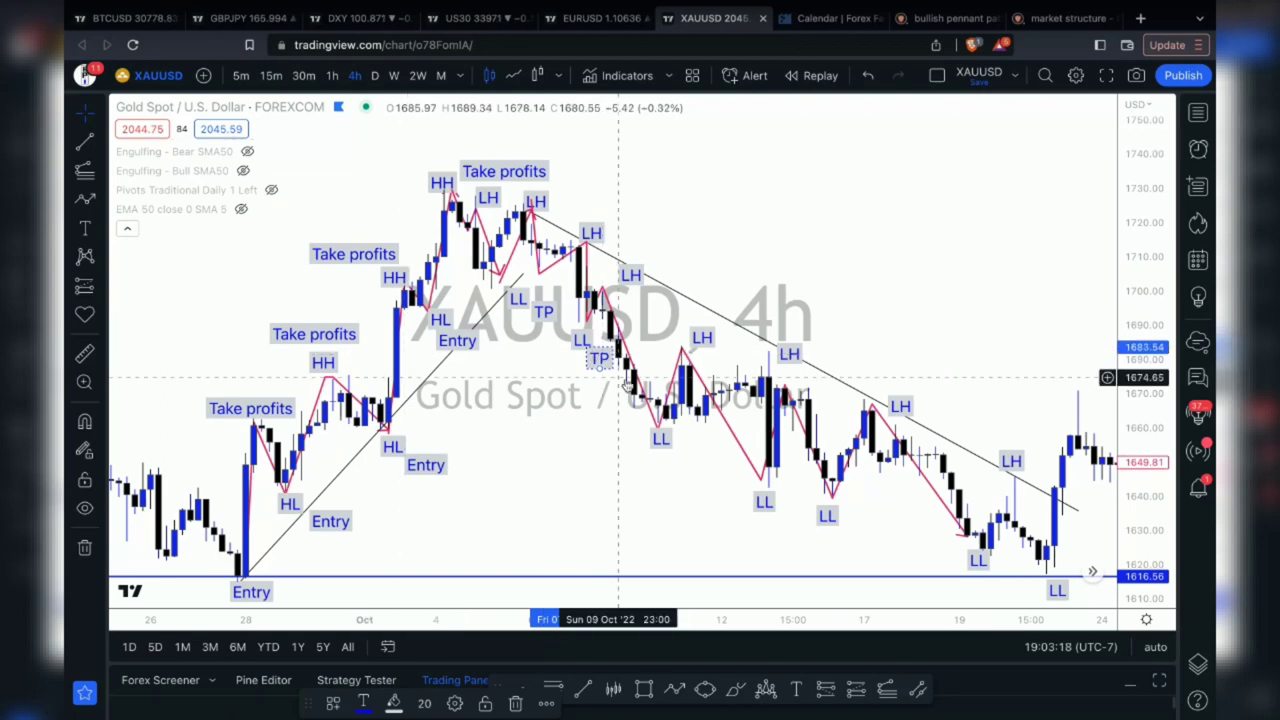
Step: Clone the second TP label and place the copy beside the third LL, at about 1659 near 11 Oct
right_click(603, 364)
click(660, 490)
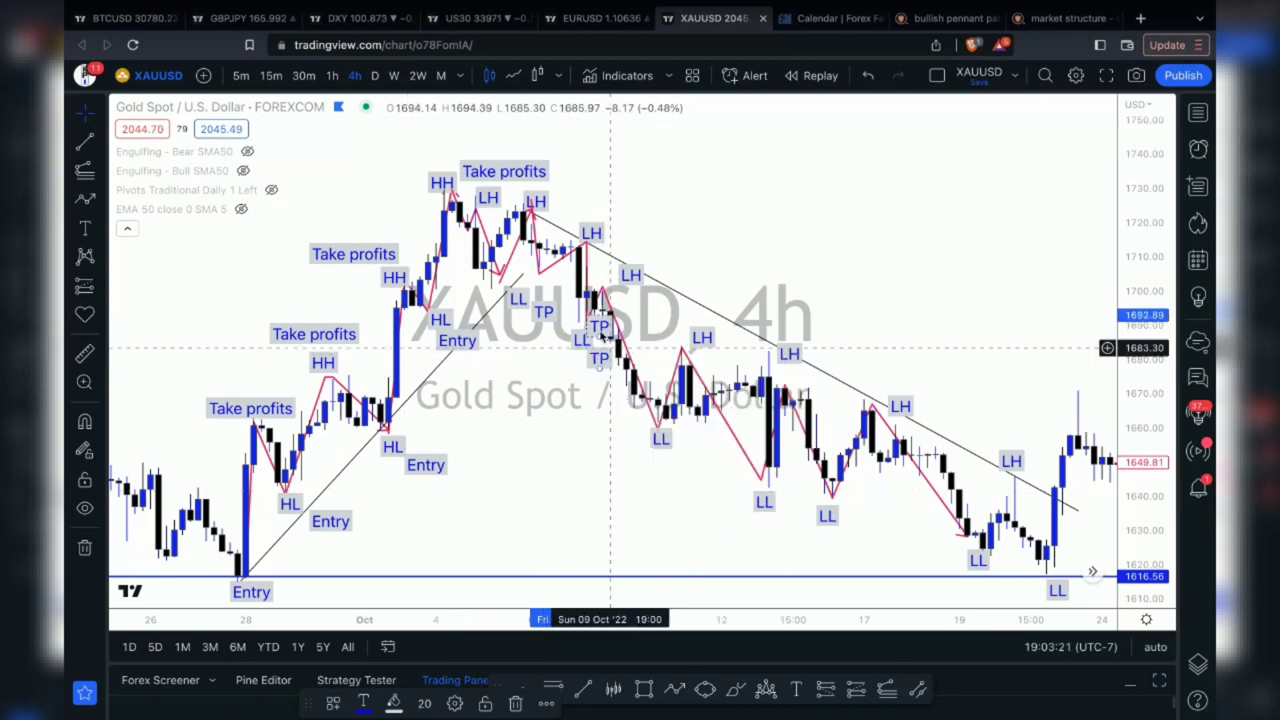
mouse_move(602, 331)
mouse_down()
mouse_move(679, 466)
mouse_move(689, 434)
mouse_up()
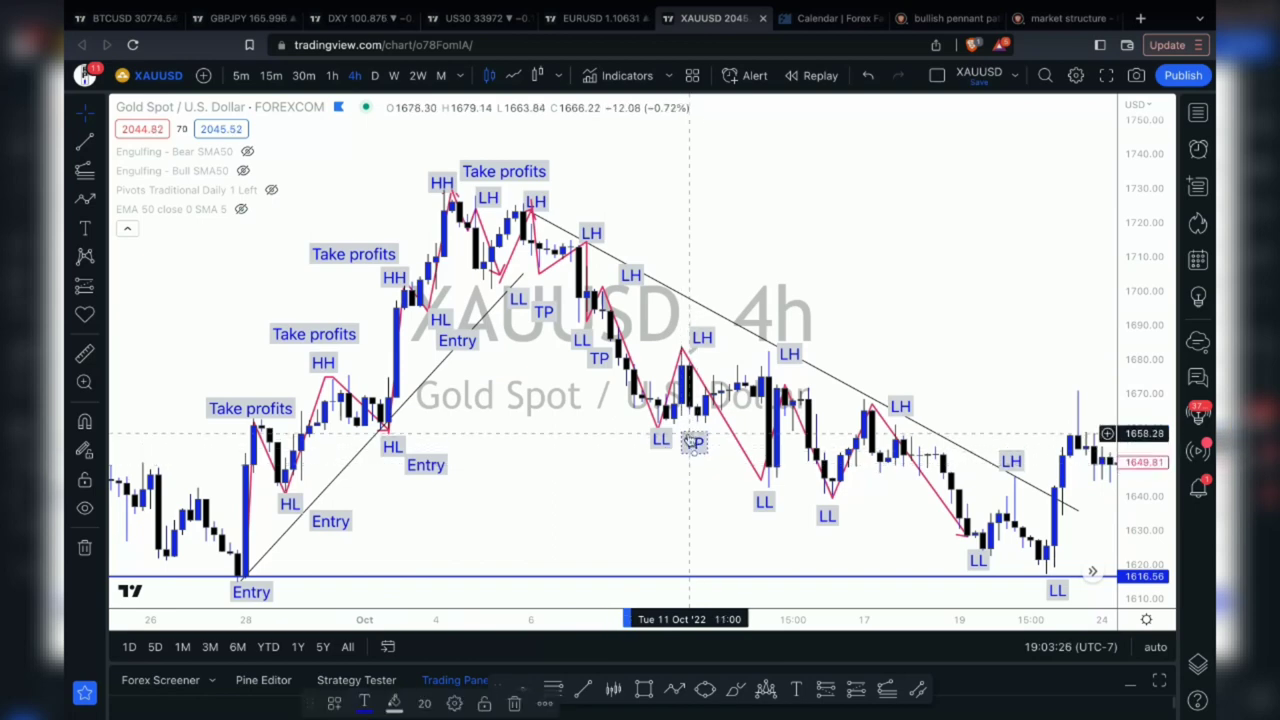
Step: Clone the third TP label and place the copy beside the fourth LL, at about 1640 on 12 Oct
right_click(689, 434)
click(735, 553)
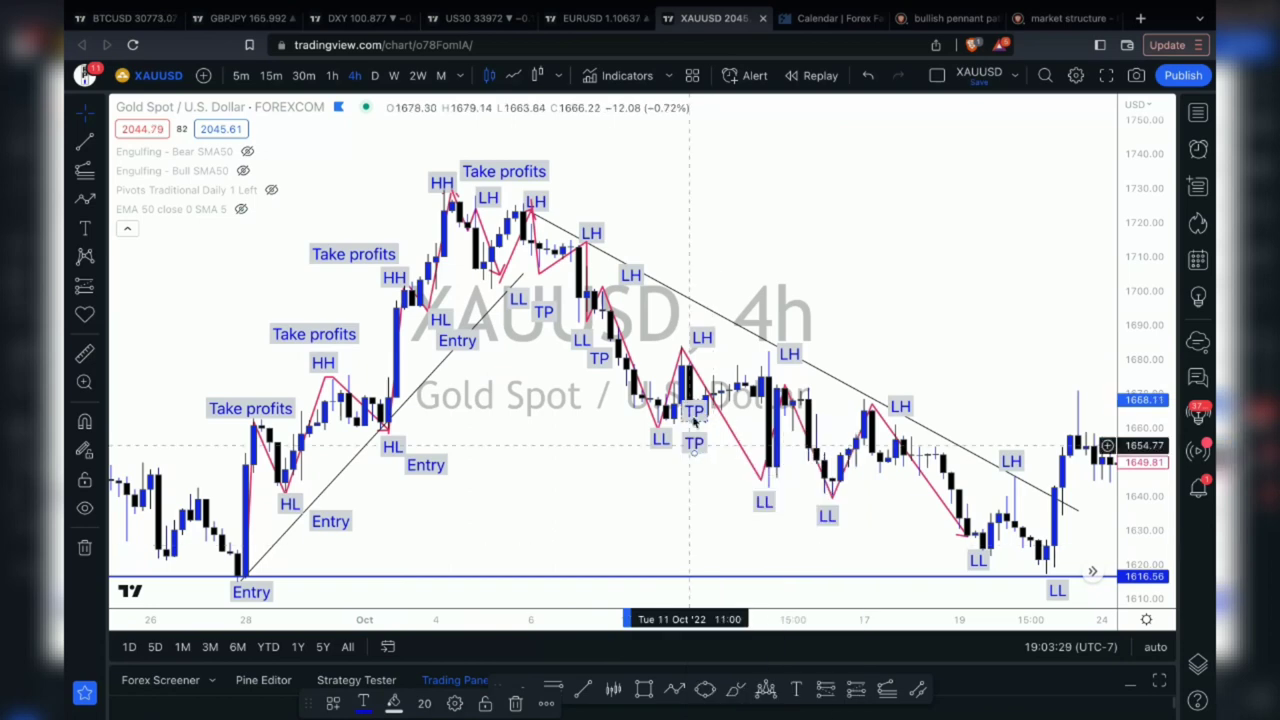
mouse_move(694, 410)
mouse_down()
mouse_move(785, 522)
mouse_move(735, 512)
mouse_up()
Step: Clone the fourth TP label and place the copy beside the fifth LL, at about 1636 on 16 Oct
right_click(735, 510)
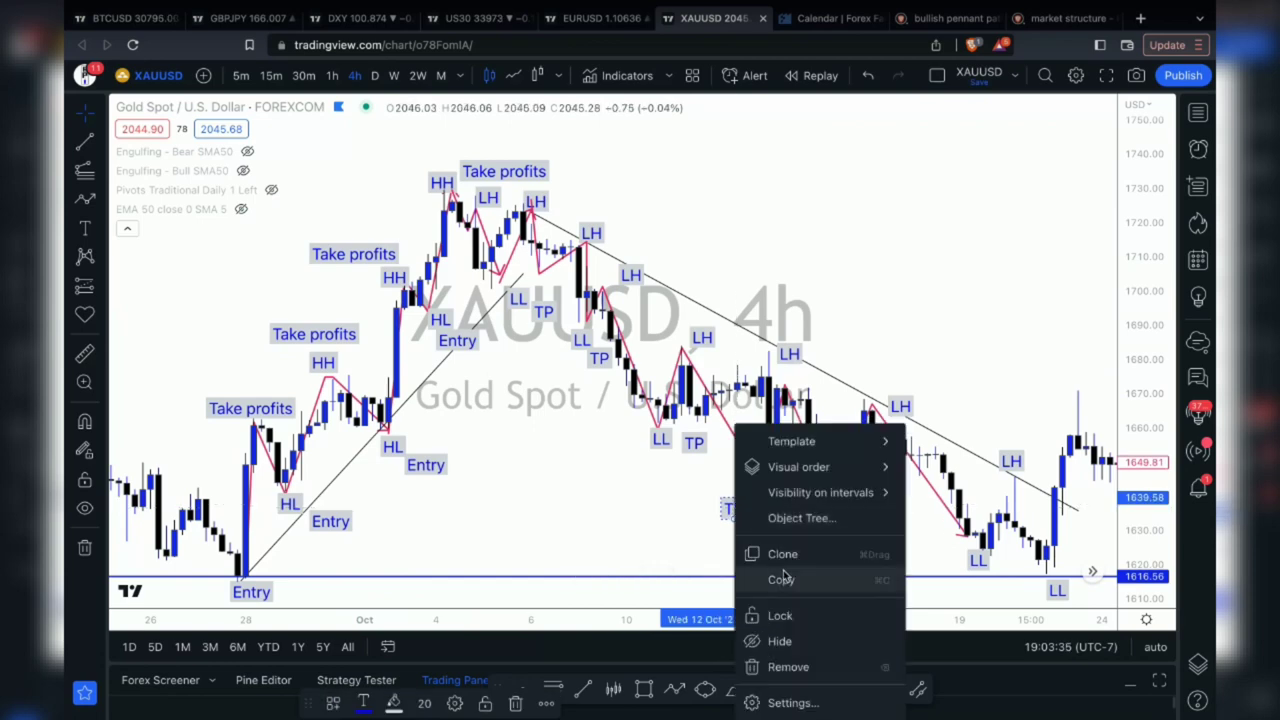
click(780, 558)
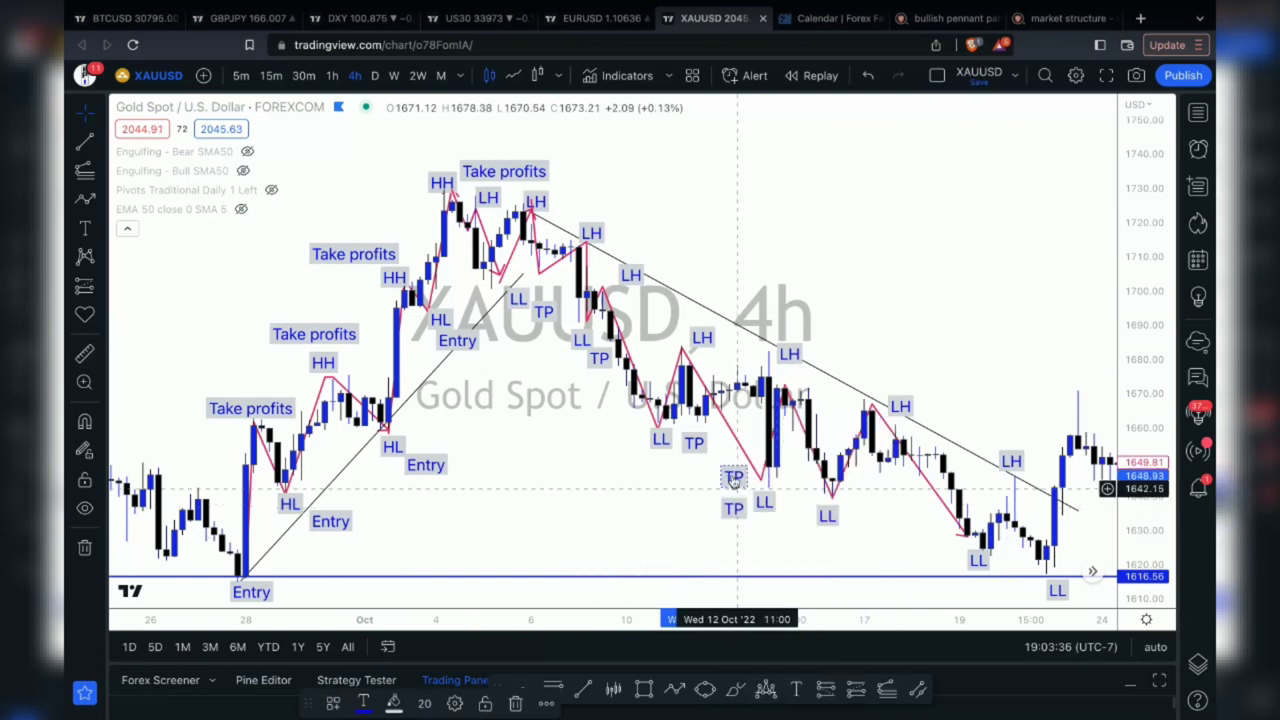
drag(734, 510, 859, 522)
Step: Clone the fifth TP label and place the copy beside the sixth LL, at about 1627 on 19 Oct
right_click(859, 522)
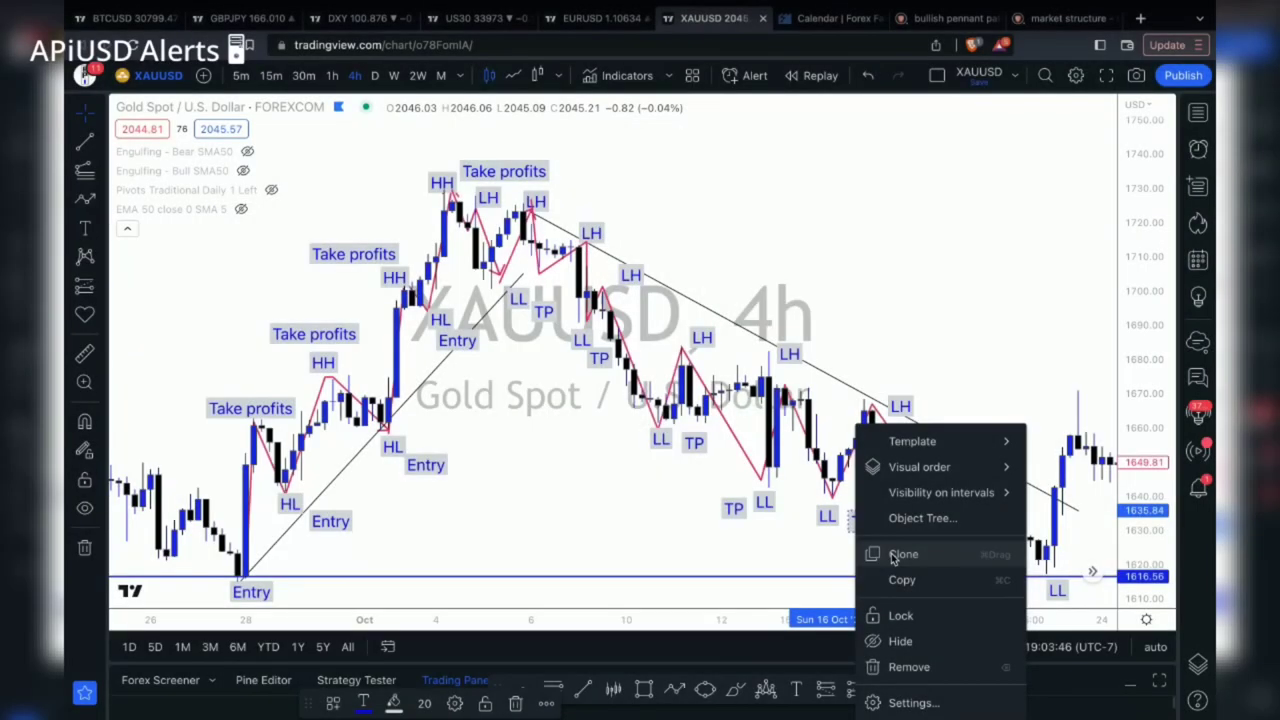
click(890, 552)
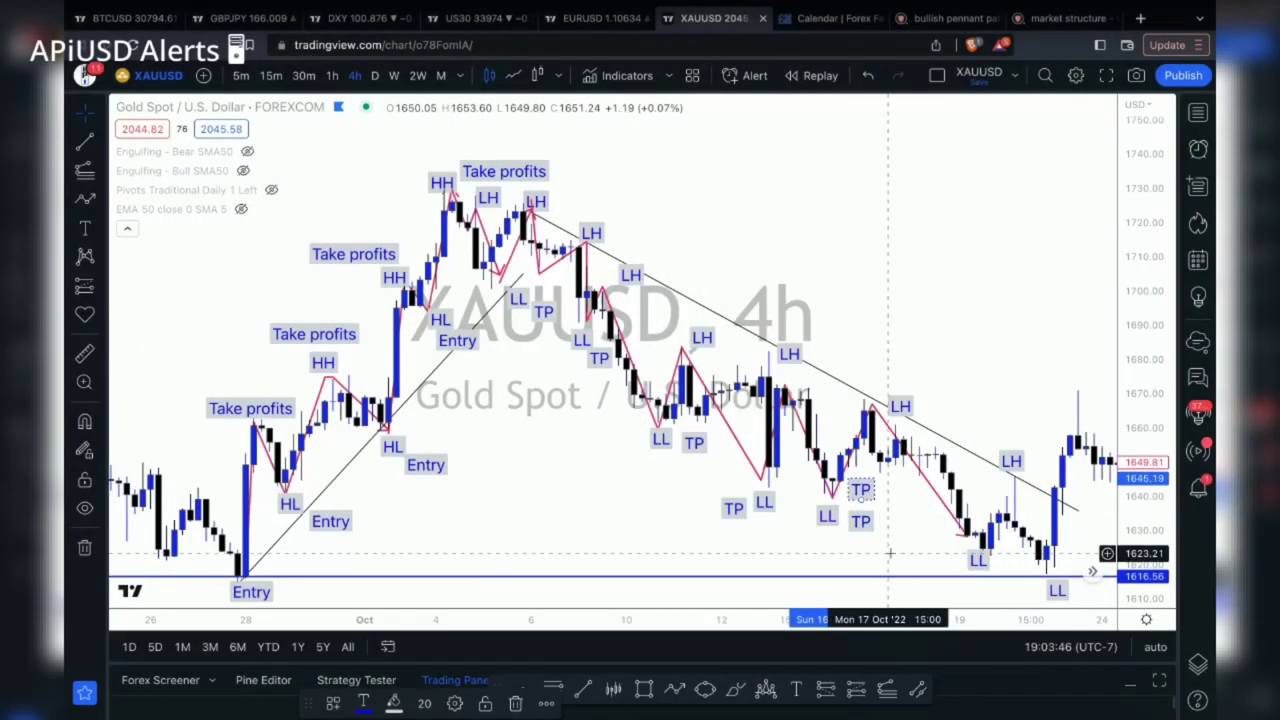
drag(858, 487, 865, 485)
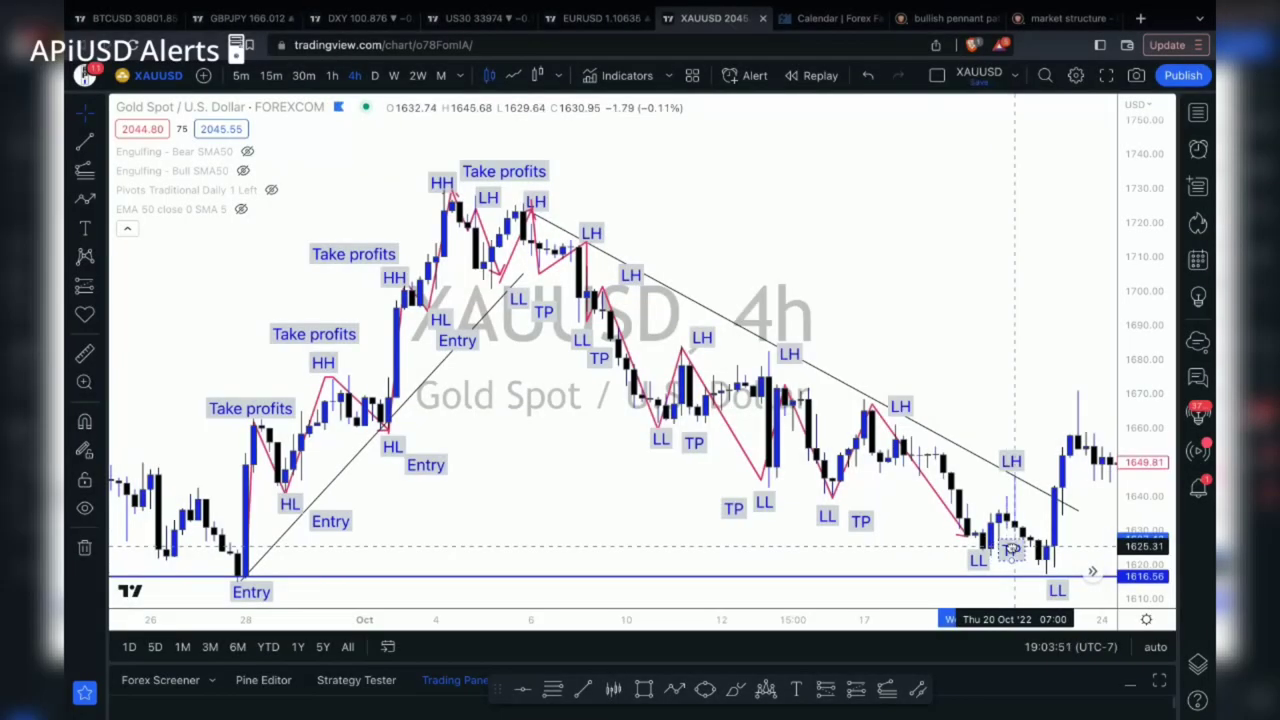
drag(1012, 548, 1003, 552)
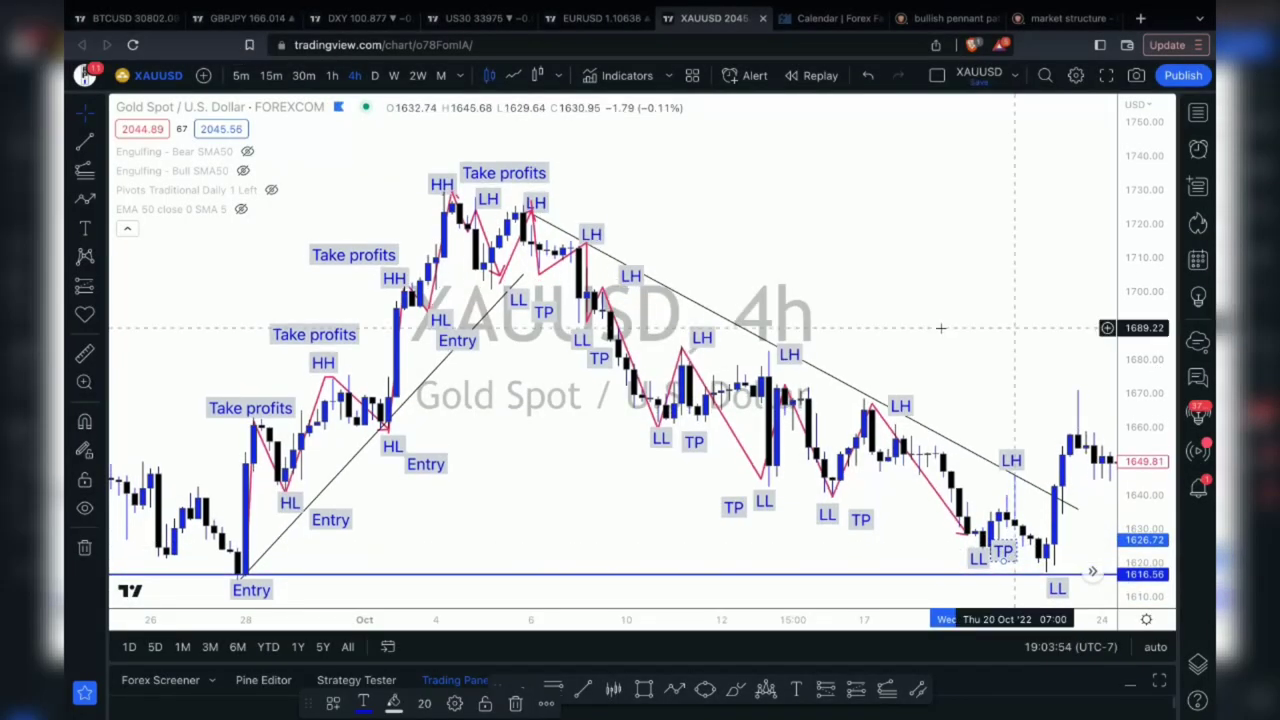
Step: Undo the removal of the zigzag path along the downtrend
scroll(960, 274, left, 5)
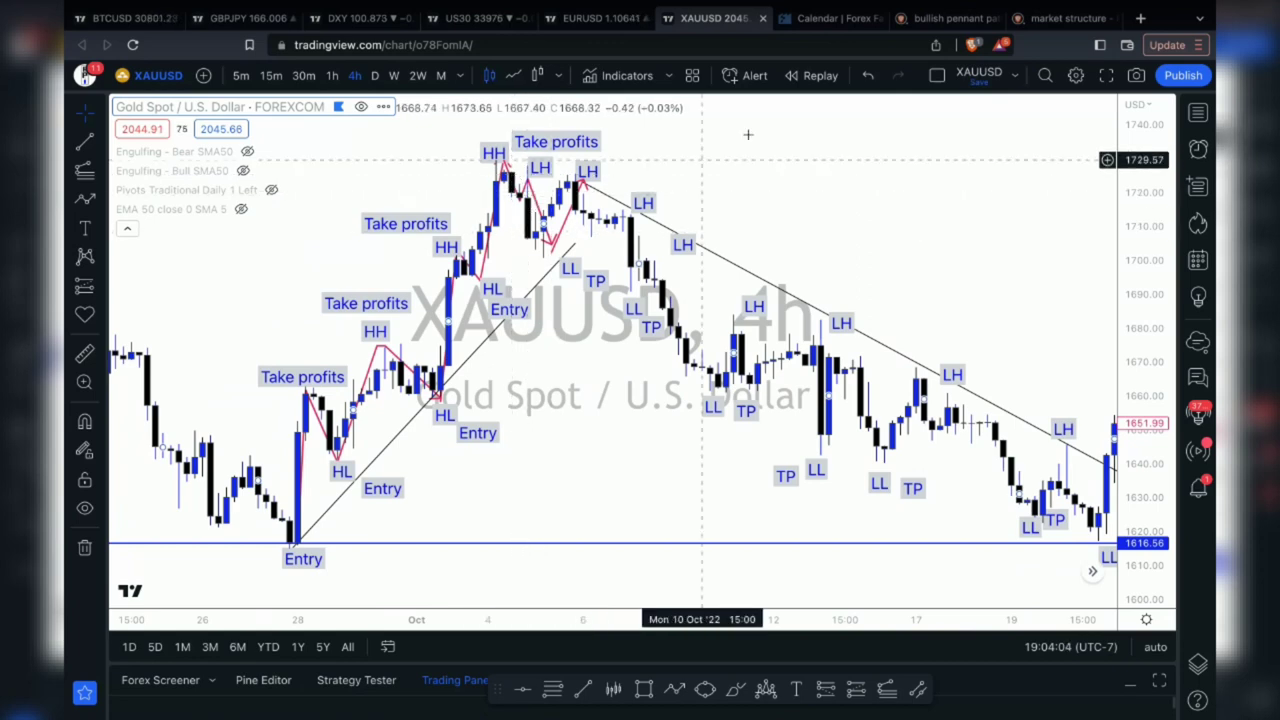
click(866, 77)
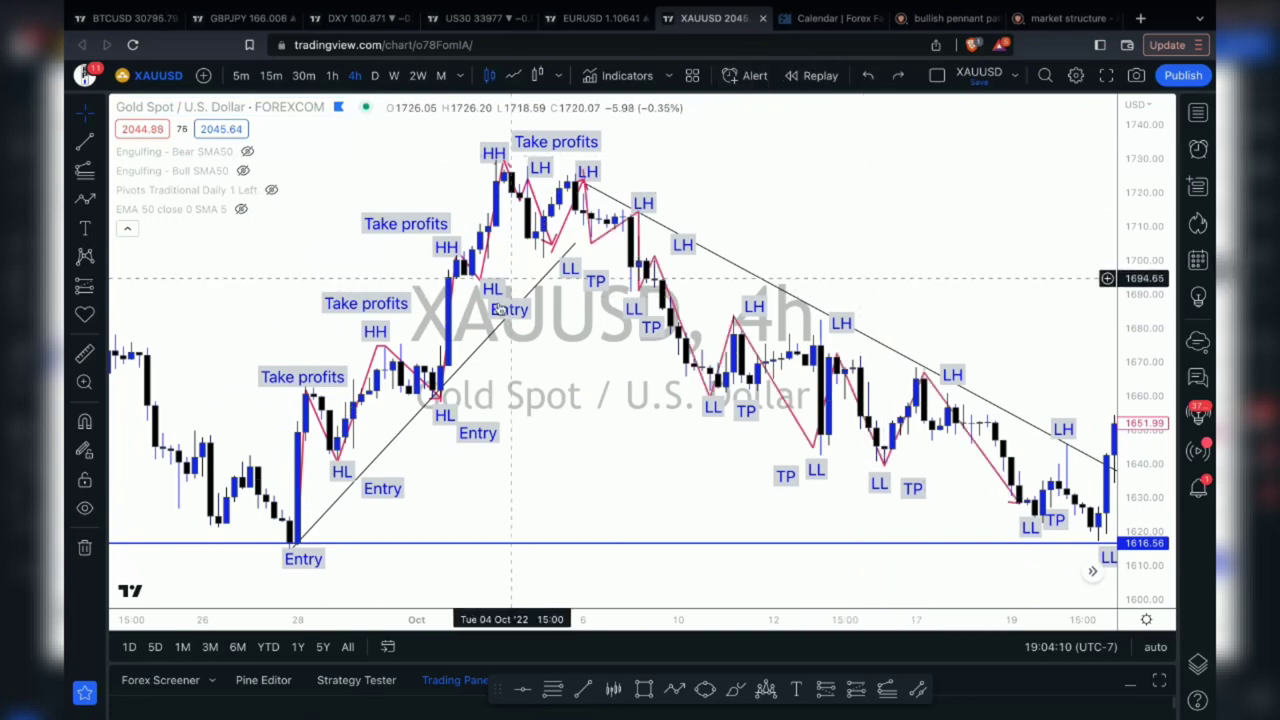
Step: Shift the Entry label under the topmost HL to about 1687, clone it and place the copy beside the second LH, at about 1734 on 6 Oct
mouse_move(498, 303)
mouse_down()
mouse_move(638, 451)
mouse_move(591, 378)
mouse_move(501, 328)
mouse_move(504, 308)
mouse_up()
right_click(505, 314)
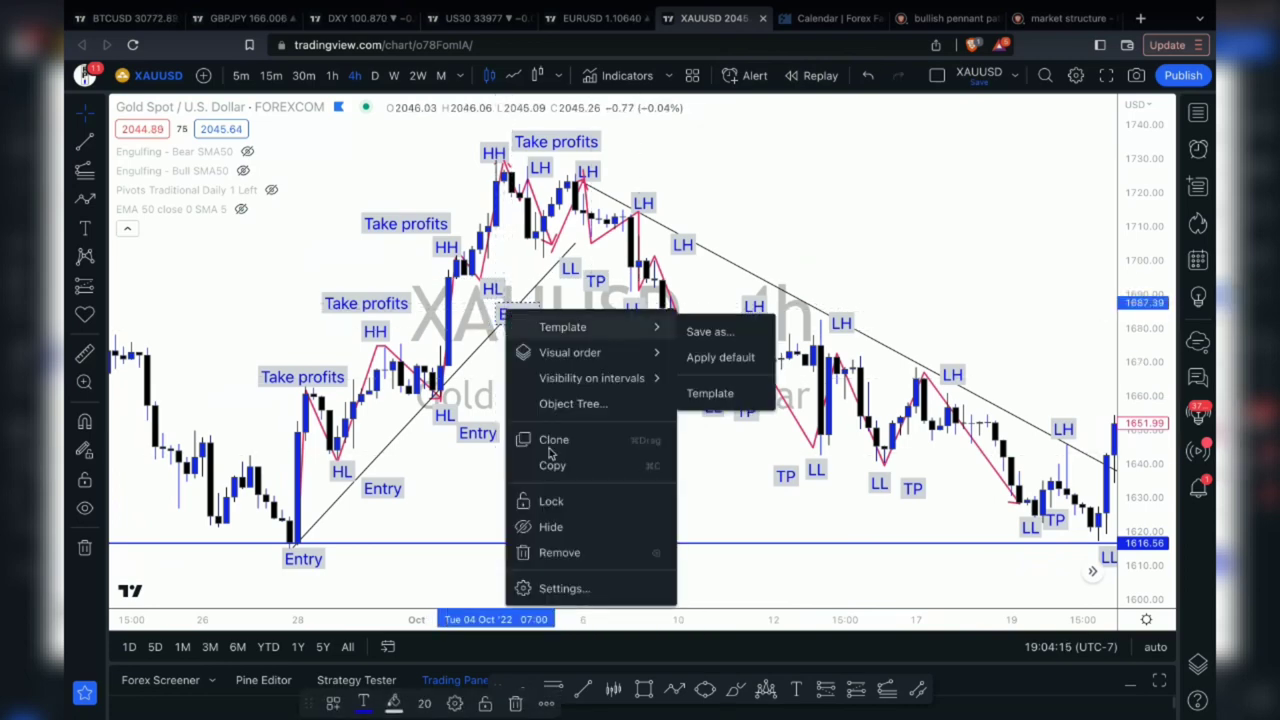
click(550, 440)
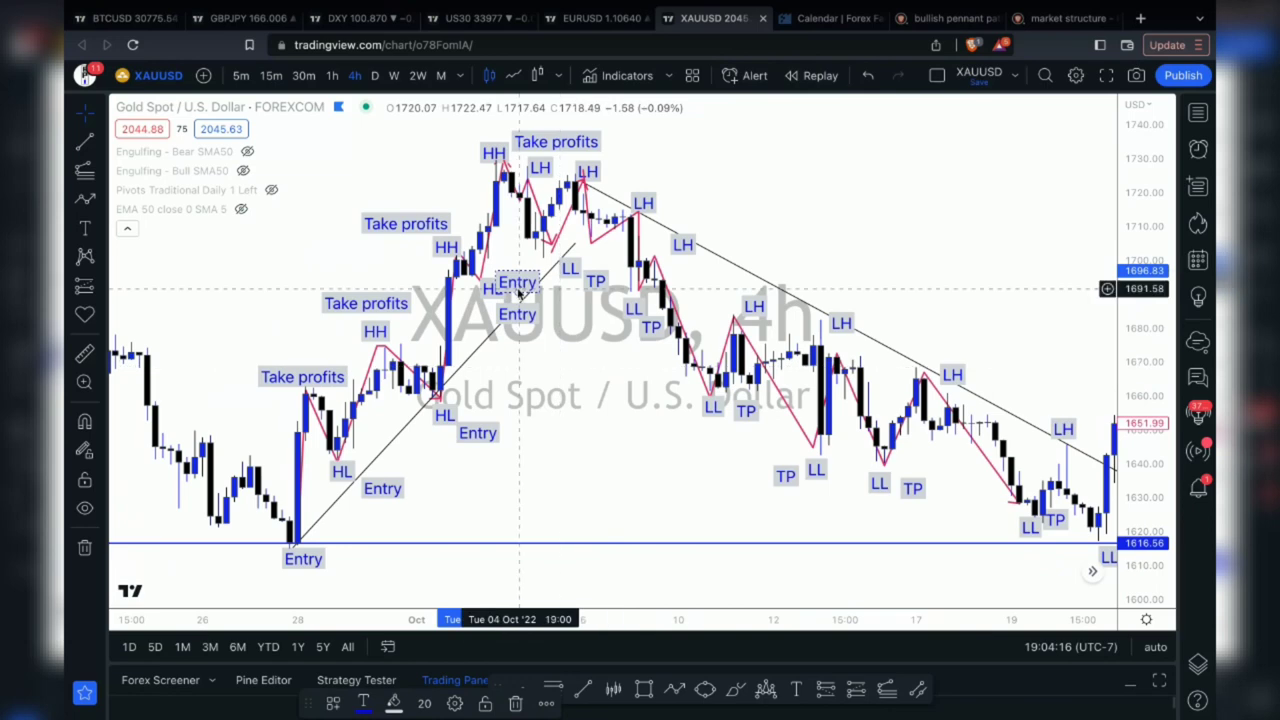
mouse_move(517, 284)
mouse_down()
mouse_move(643, 161)
mouse_move(635, 168)
mouse_up()
Step: Clone the Entry label beside the second LH and place the copy beside the fourth LH, at about 1714 on 10 Oct
right_click(635, 168)
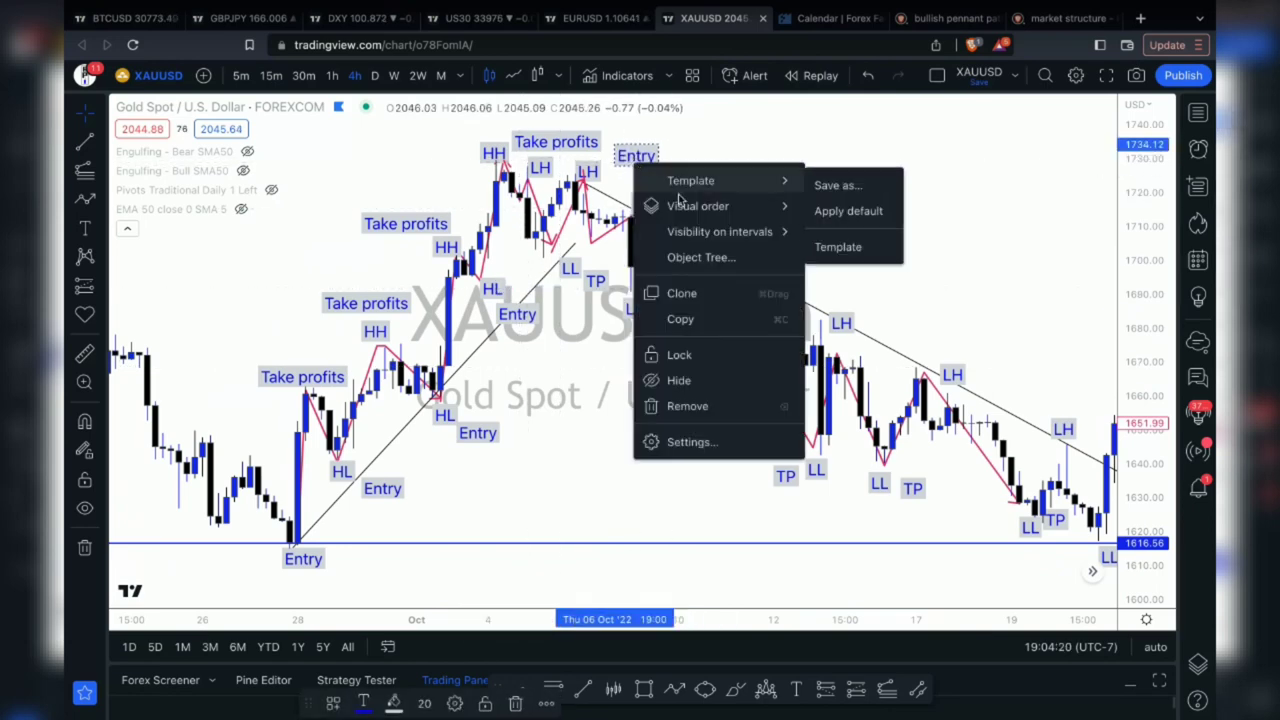
click(645, 156)
right_click(645, 158)
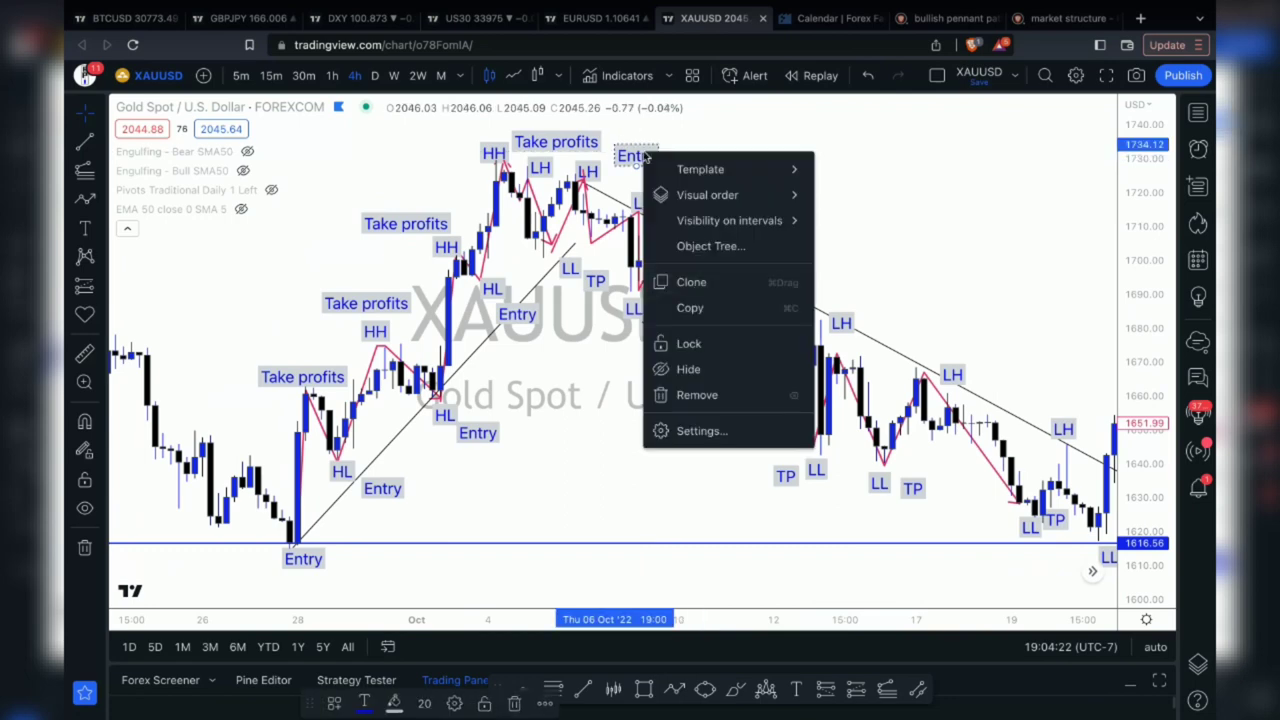
click(665, 281)
mouse_move(664, 134)
mouse_down()
mouse_move(740, 203)
mouse_move(737, 227)
mouse_up()
Step: Clone the Entry label beside the fourth LH and place the copy above the fifth LH, at about 1701 on 12 Oct
right_click(737, 226)
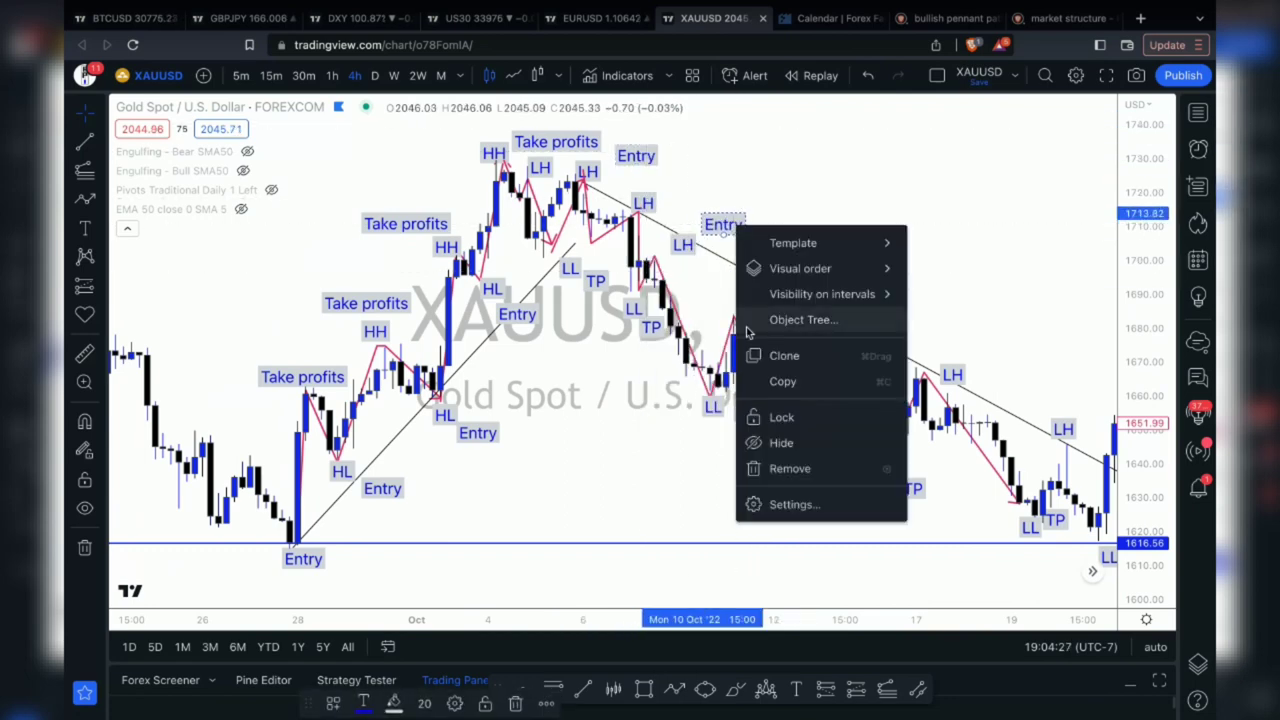
click(758, 356)
mouse_move(735, 191)
mouse_down()
mouse_move(812, 246)
mouse_move(803, 262)
mouse_up()
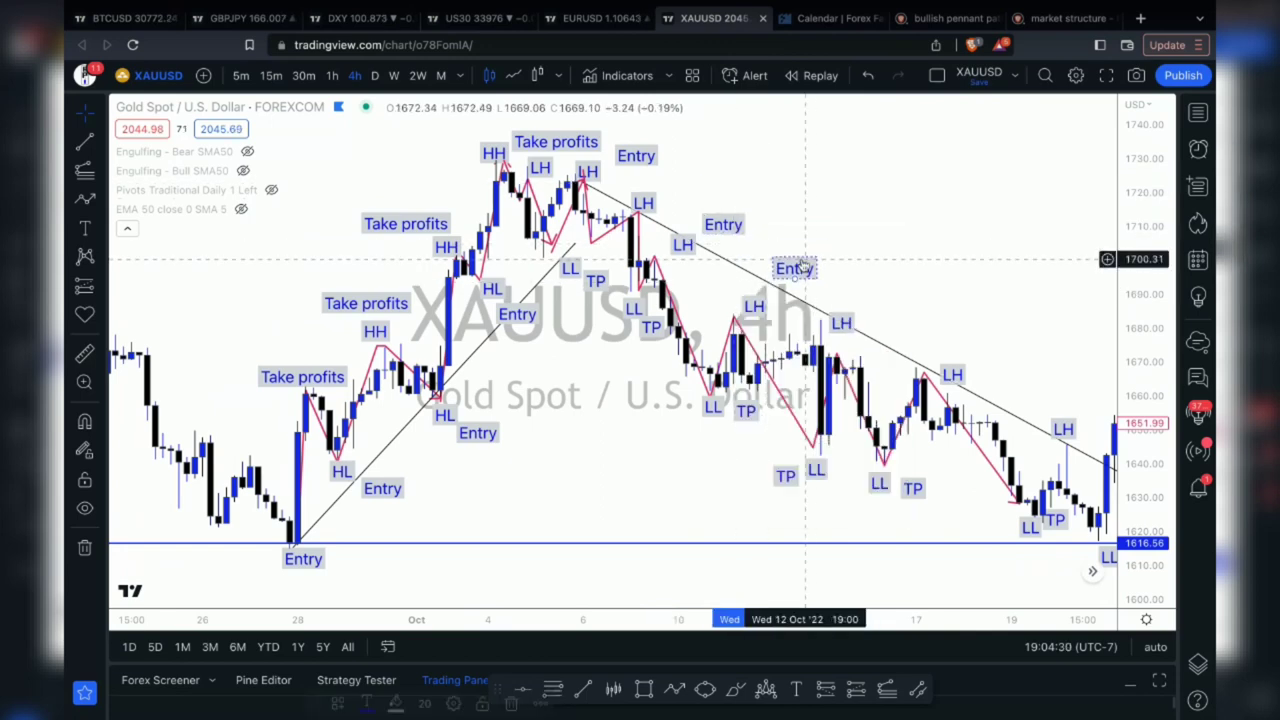
Step: Clone the Entry label above the fifth LH and place the copy beside the sixth LH, at about 1692 on 13 Oct
right_click(803, 265)
click(848, 390)
mouse_move(790, 234)
mouse_down()
mouse_move(889, 277)
mouse_move(890, 302)
mouse_up()
Step: Clone the Entry label beside the sixth LH and place the copy beside the seventh LH, at about 1674 on 18 Oct
right_click(890, 302)
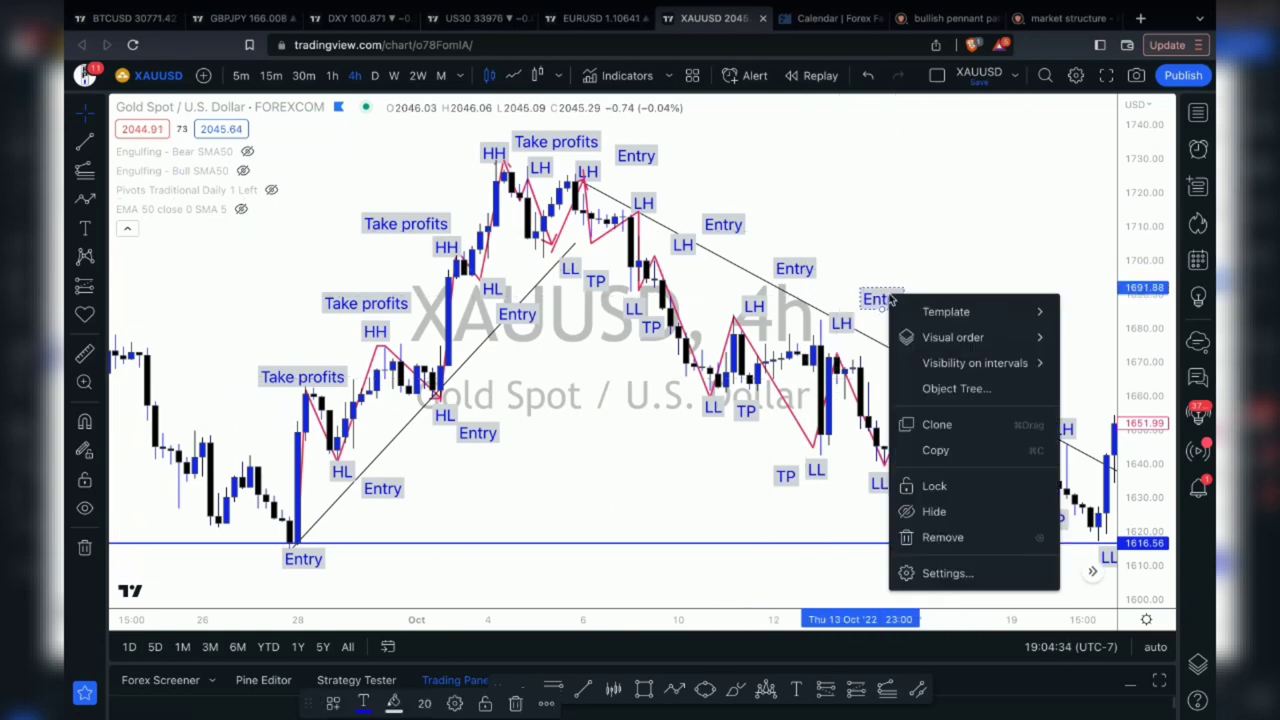
click(930, 423)
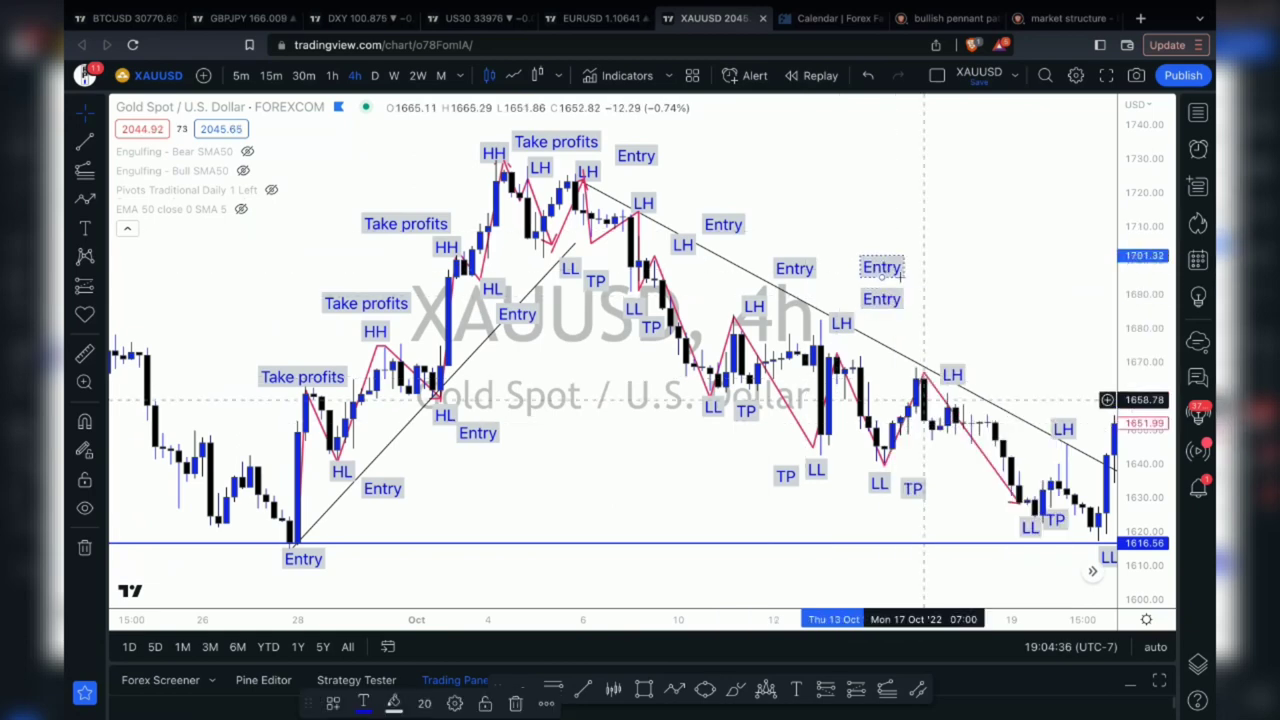
mouse_move(894, 260)
mouse_down()
mouse_move(1040, 364)
mouse_move(1009, 360)
mouse_up()
Step: Clone the Entry label beside the seventh LH and place the copy beside the last LH, at about 1648 on 20 Oct
right_click(1009, 360)
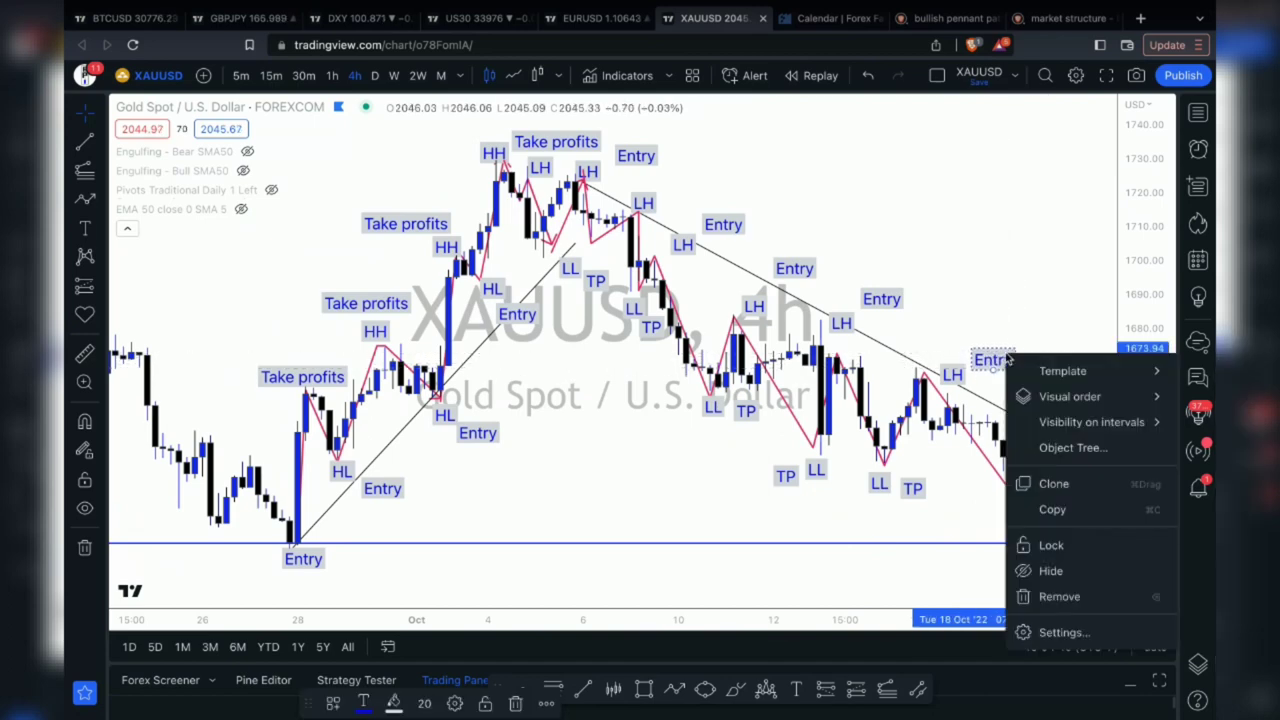
click(940, 271)
scroll(905, 326, right, 3)
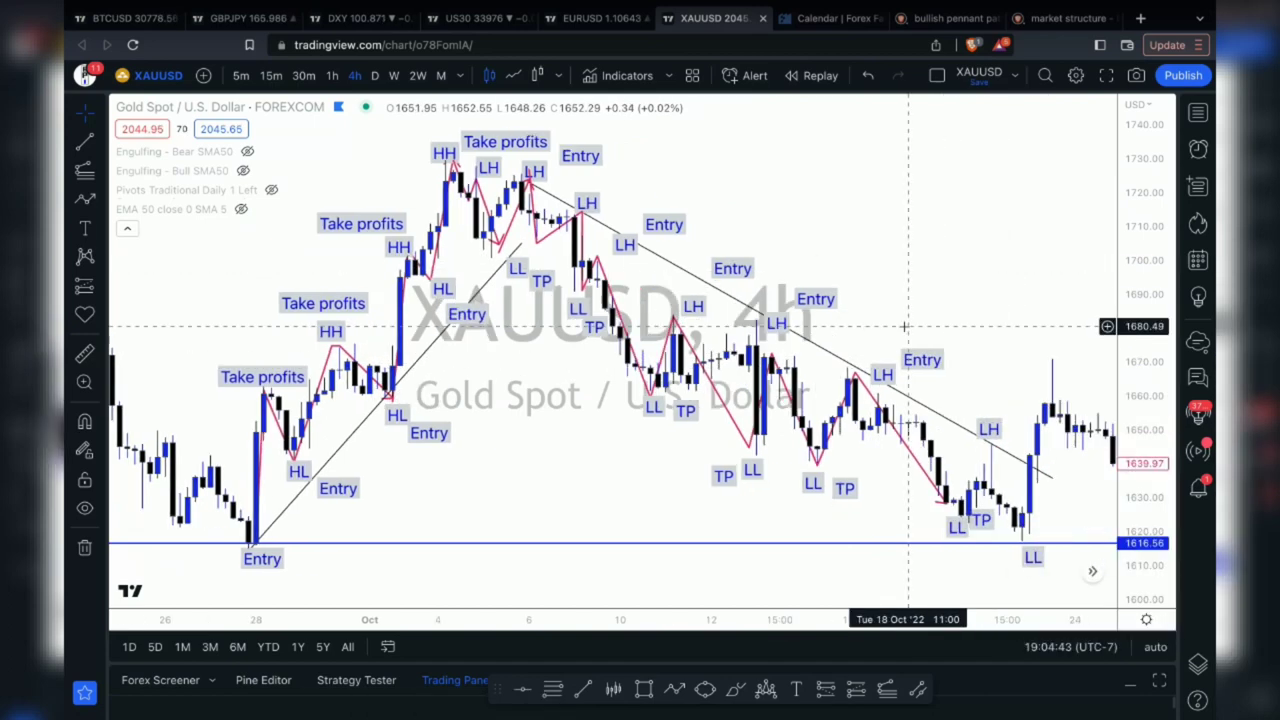
right_click(915, 358)
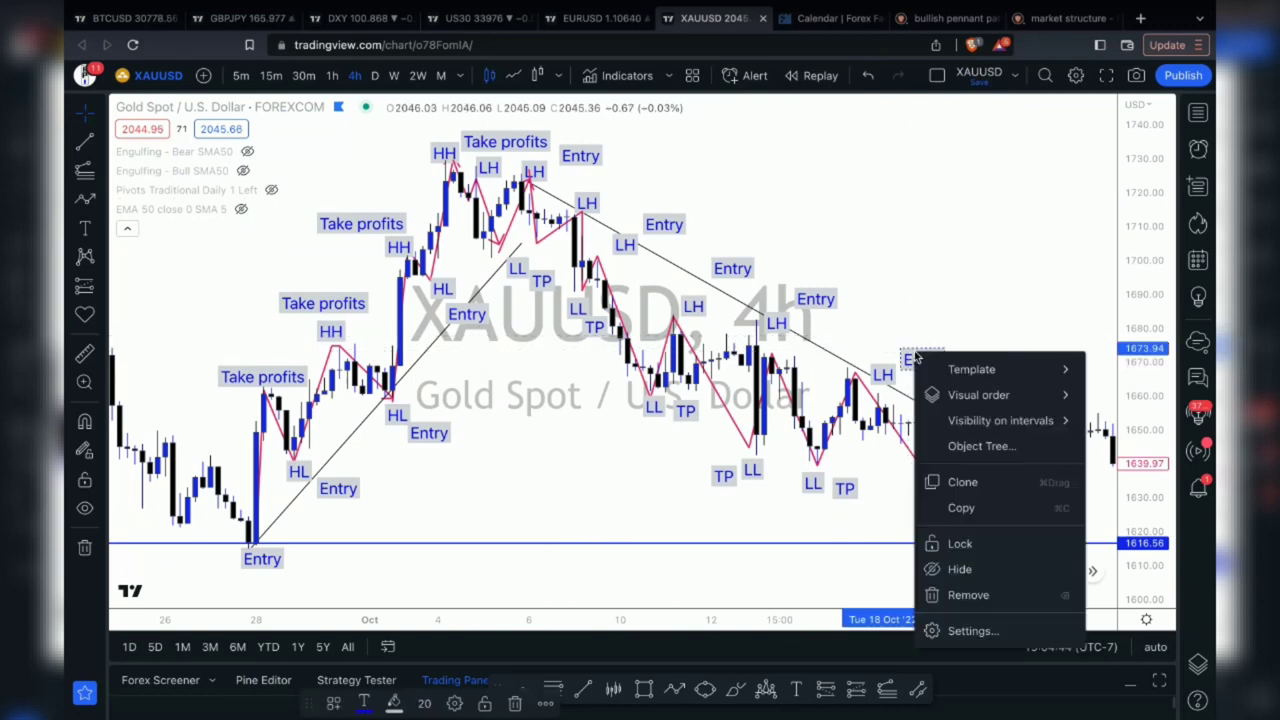
click(945, 480)
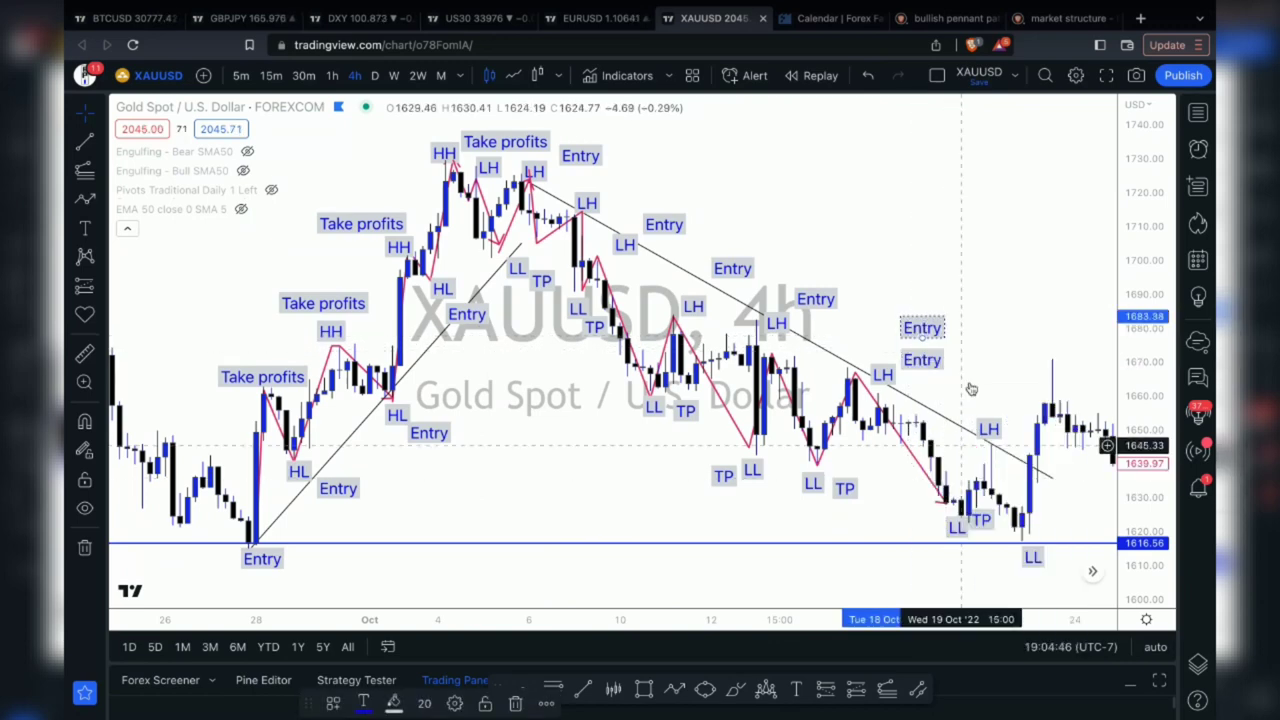
mouse_move(930, 328)
mouse_down()
mouse_move(1021, 356)
mouse_move(1045, 455)
mouse_up()
scroll(819, 440, up, 1)
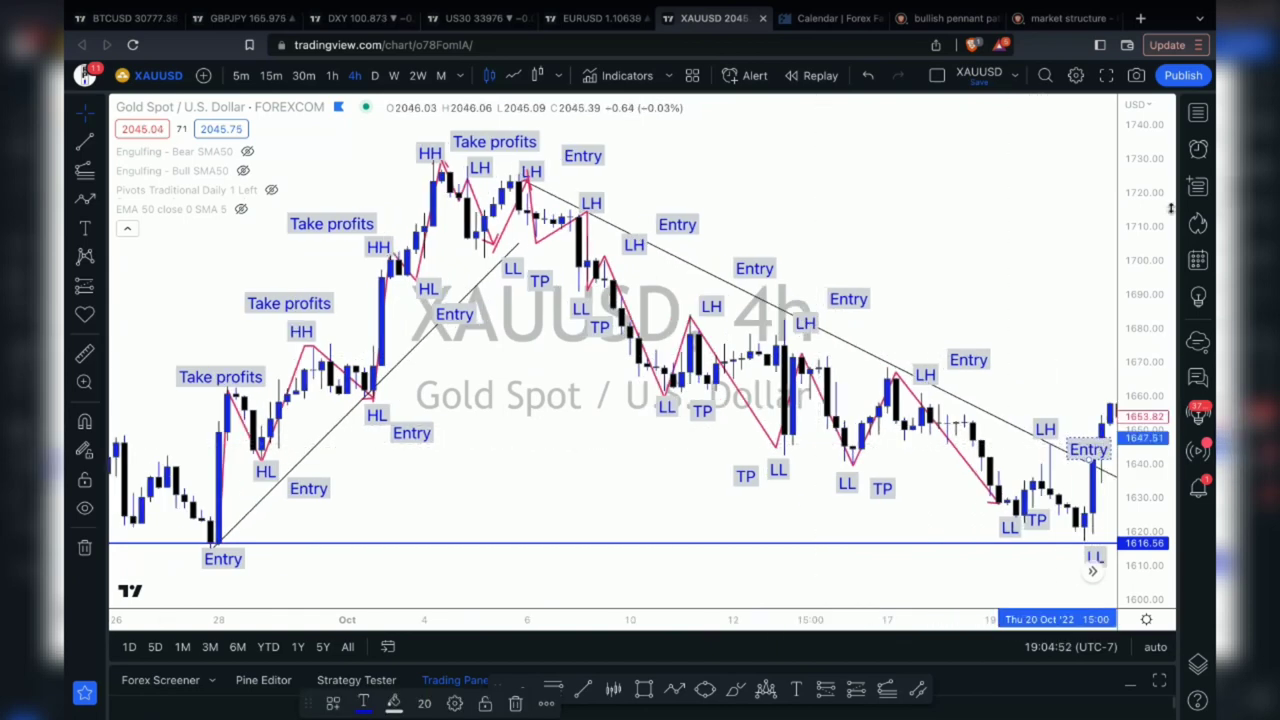
click(847, 457)
scroll(847, 457, down, 4)
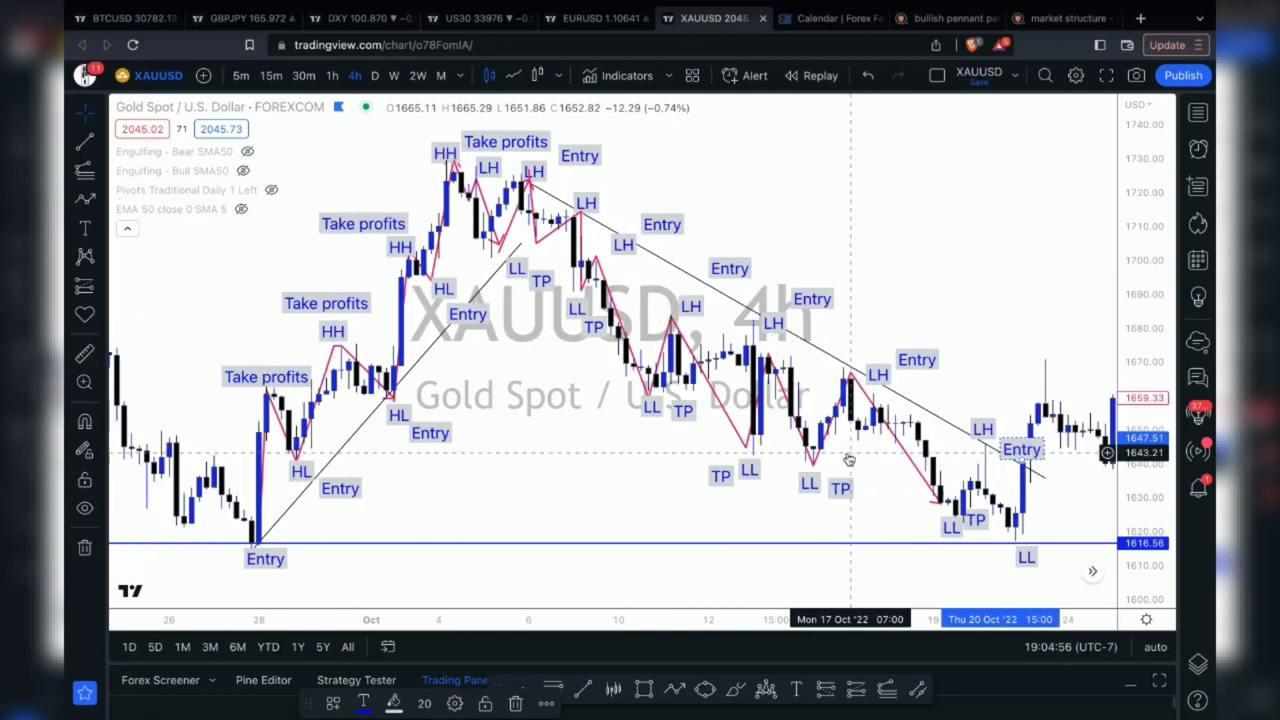
scroll(847, 457, left, 3)
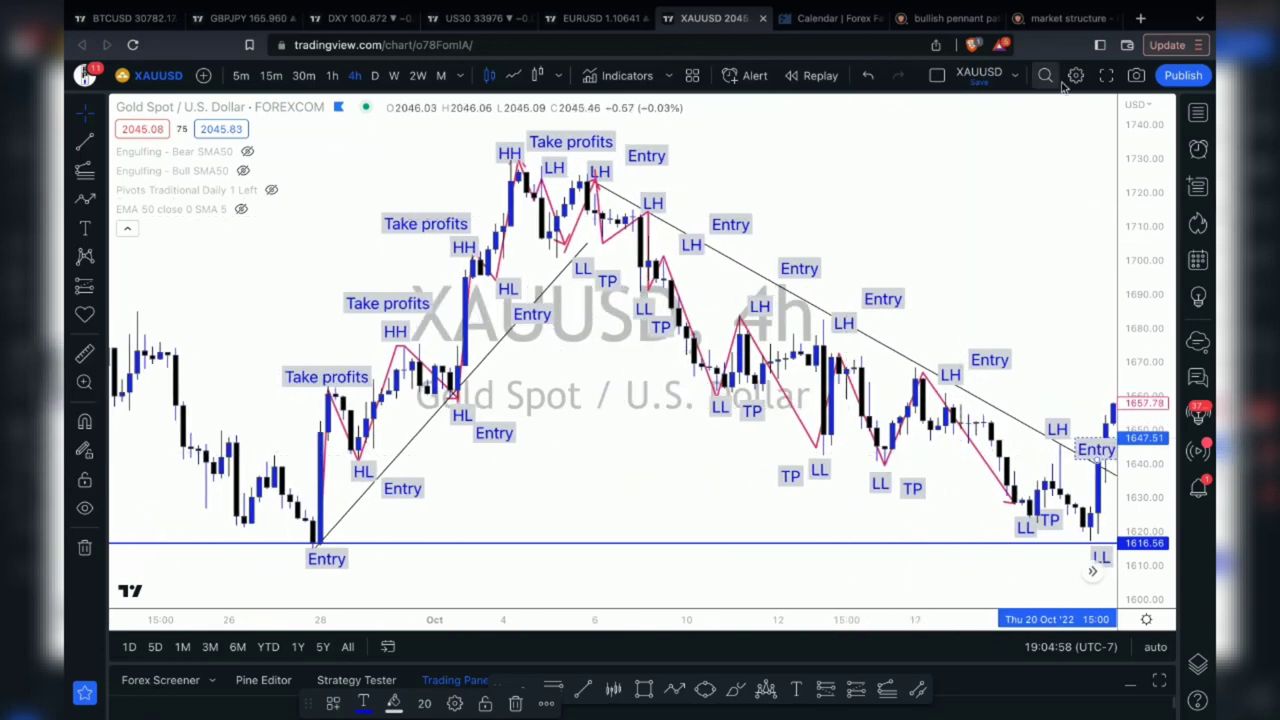
click(1136, 75)
click(848, 157)
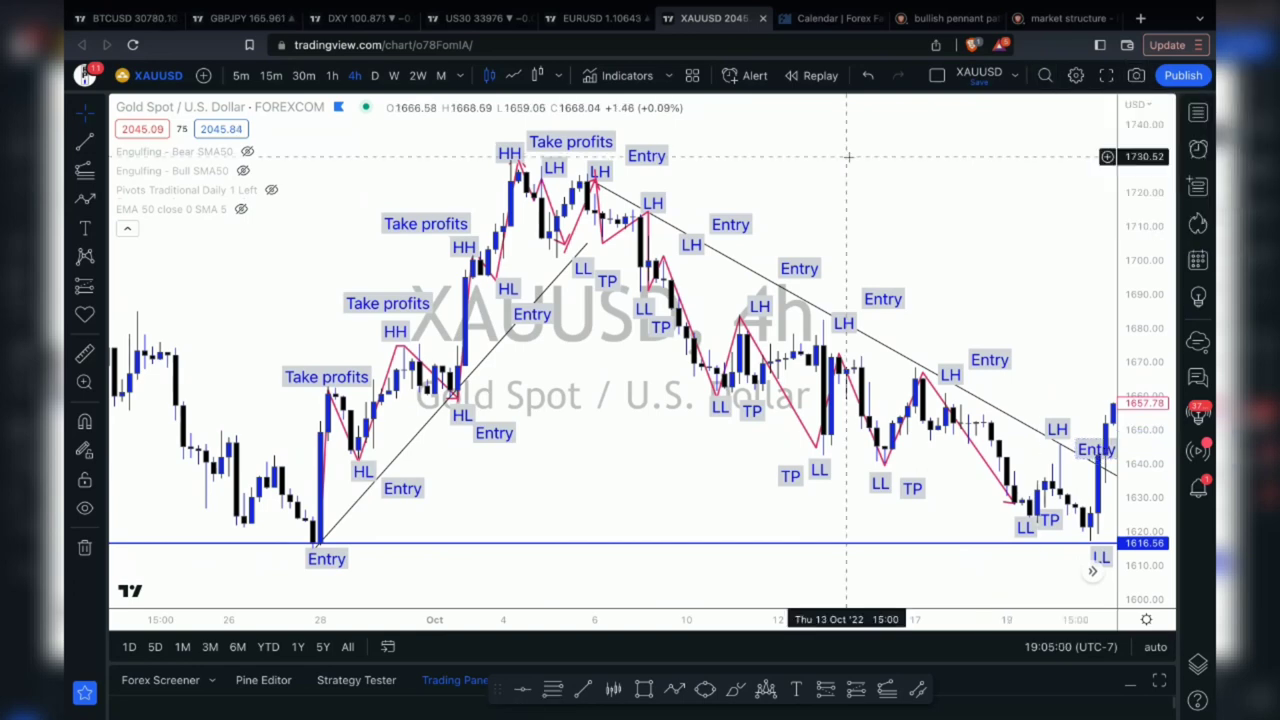
Step: Add a text note above the downtrend at about 1737 on 12 Oct, with the lines "Market Structure" and "Bullish(HH.HL)"
click(84, 228)
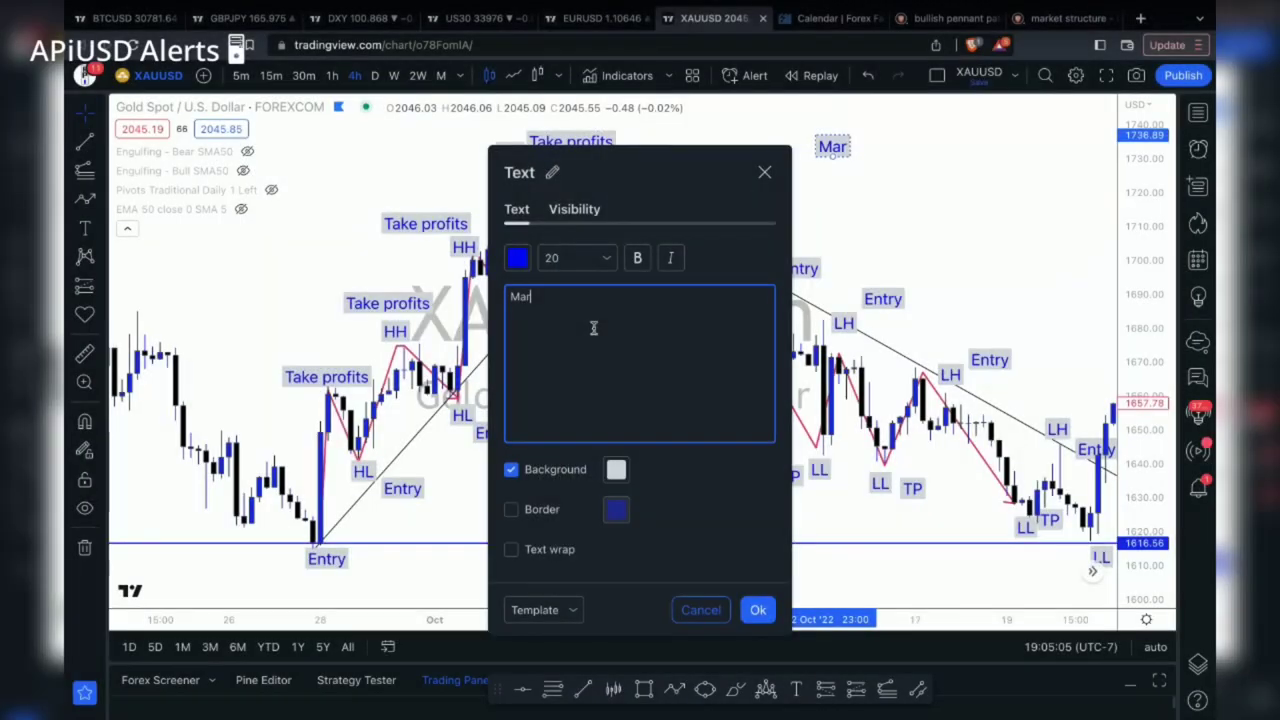
text(ket)
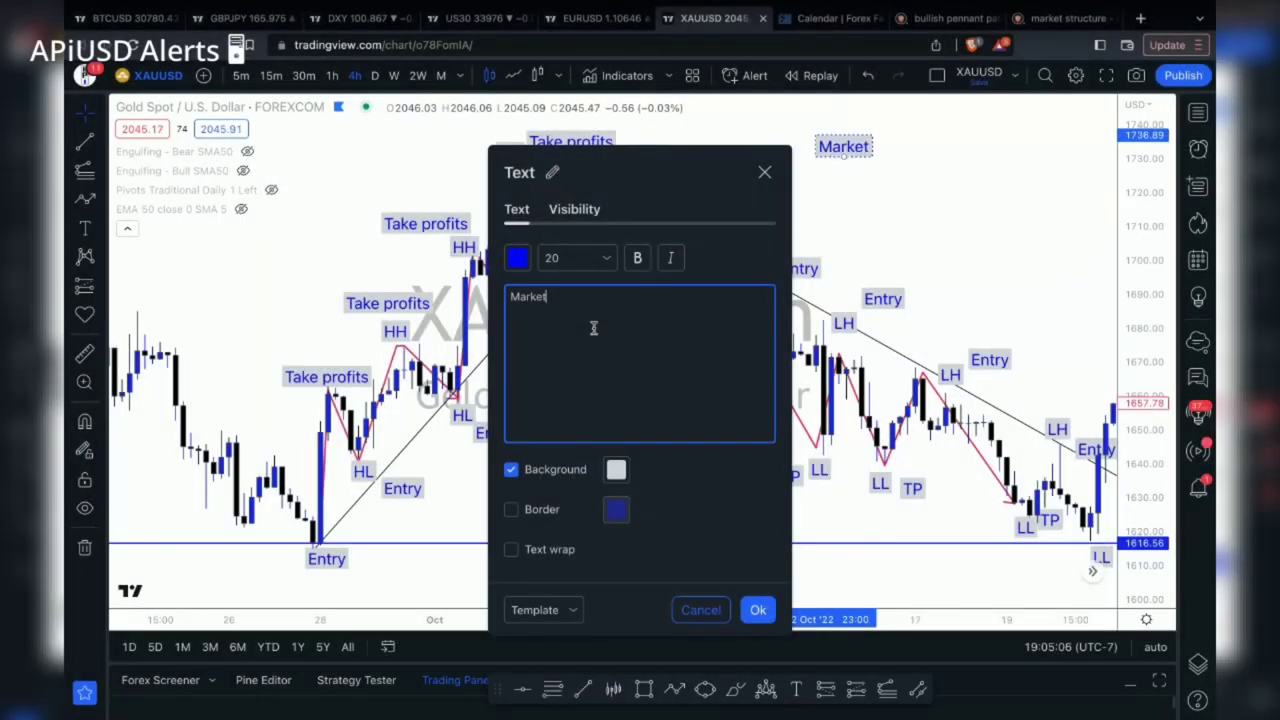
text( Structure)
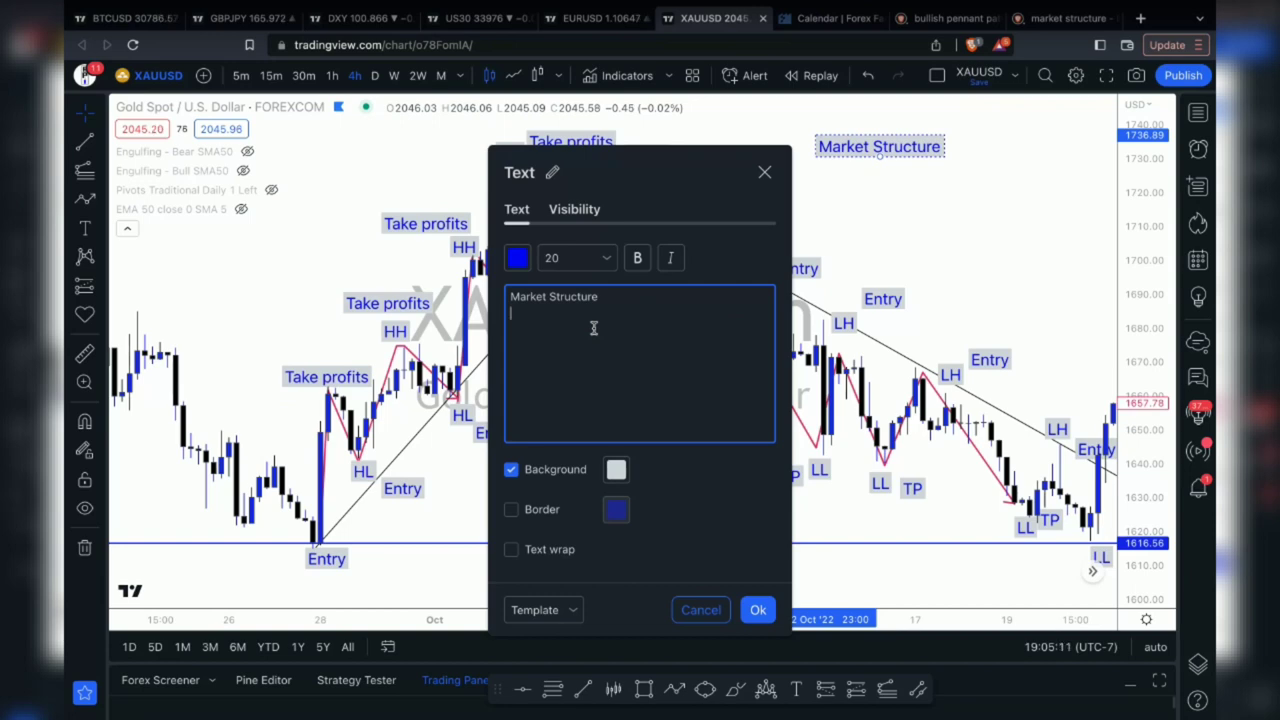
key(Return)
text(Bullish)
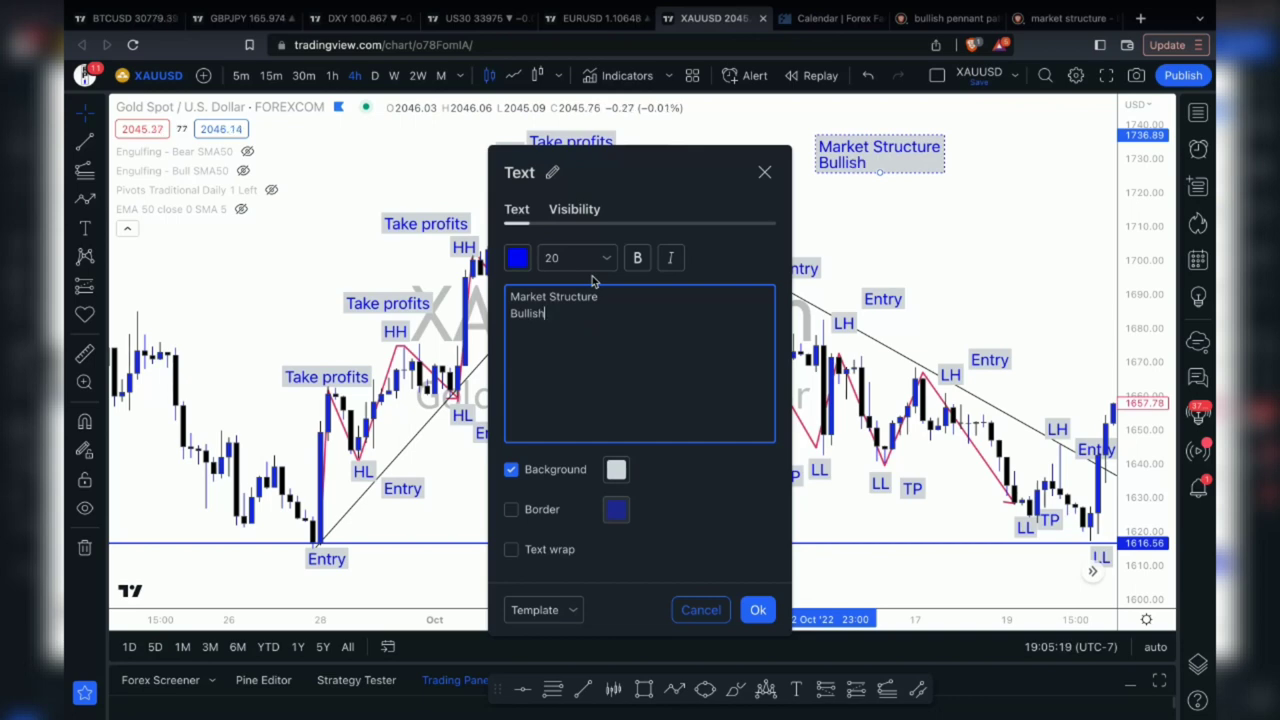
text((HH.HL)
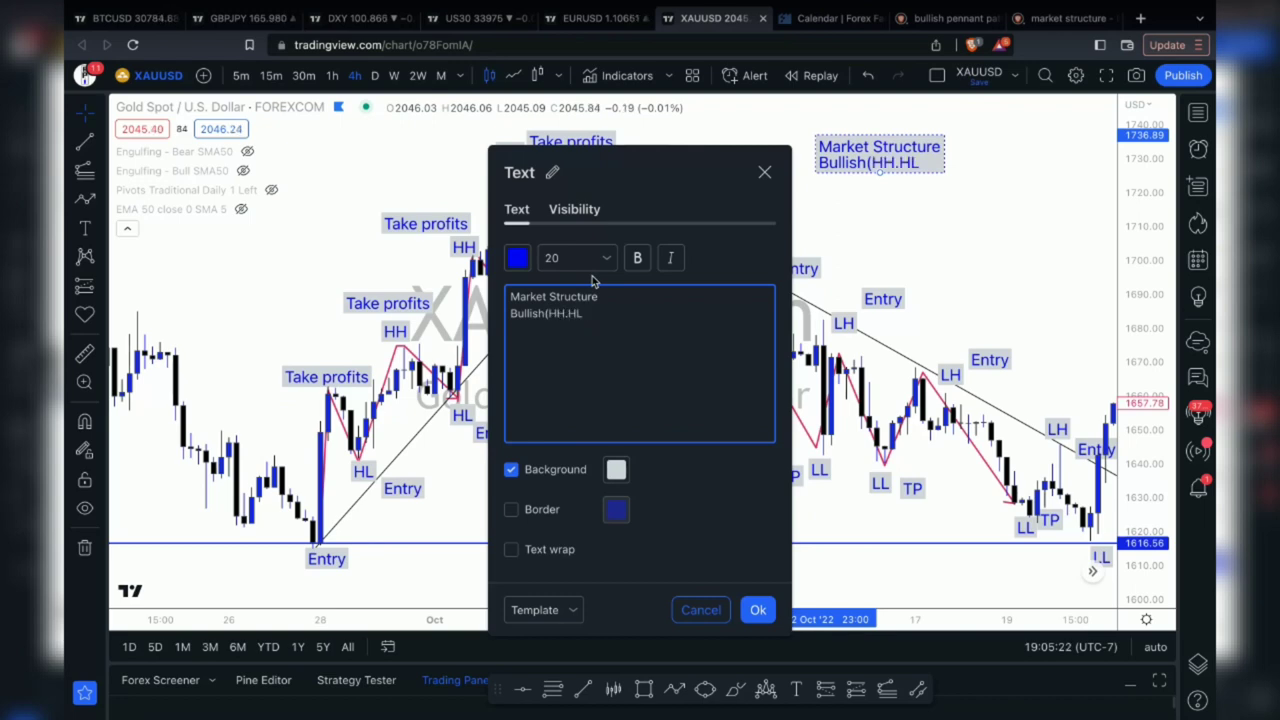
text(-)
text())
Step: Add the lines "-Enter on the HL" and "-Take Profit on the HH" below the note's bullish heading
key(Return)
text(-Enter on the HL)
key(Return)
text(-)
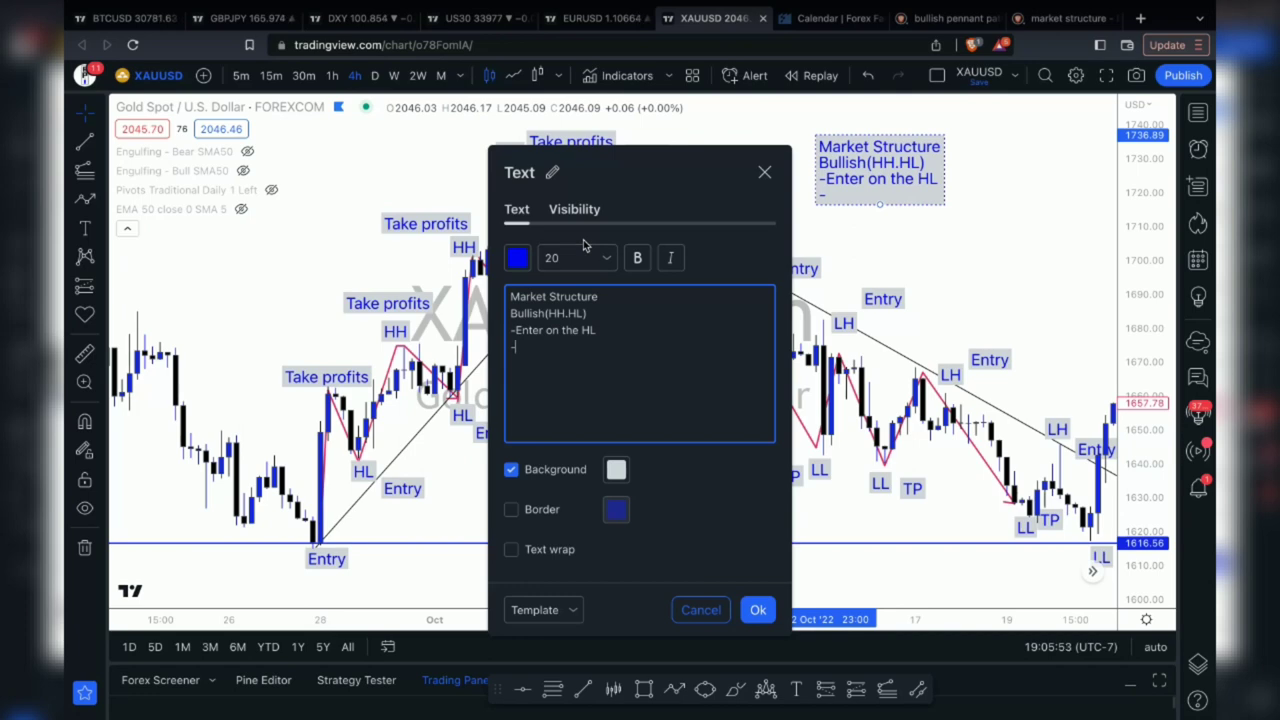
text(Take )
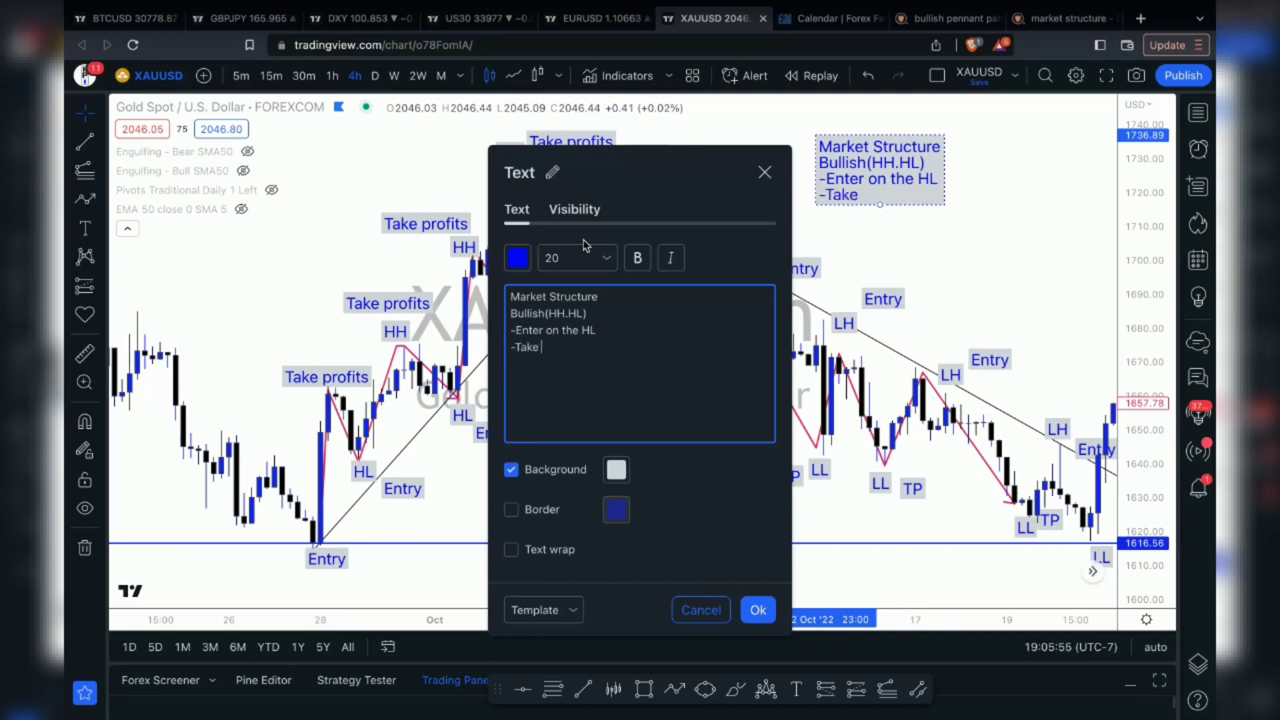
text(Profit on th)
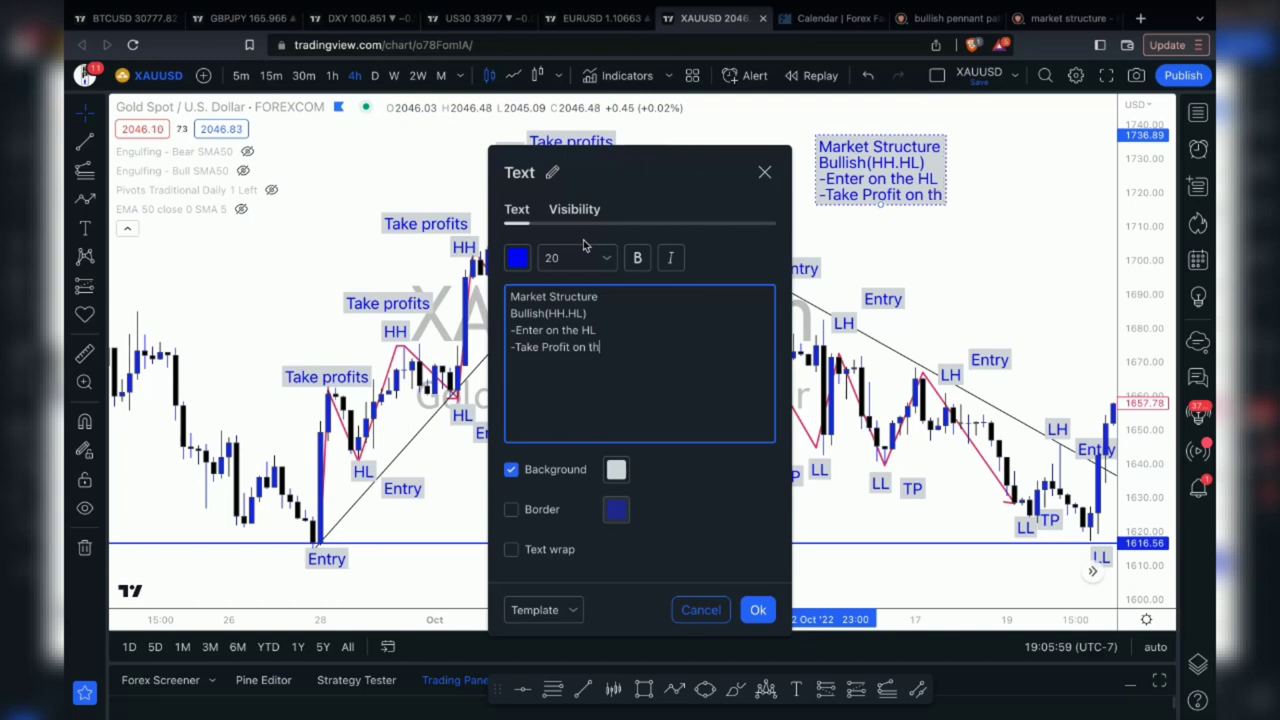
text(e HH)
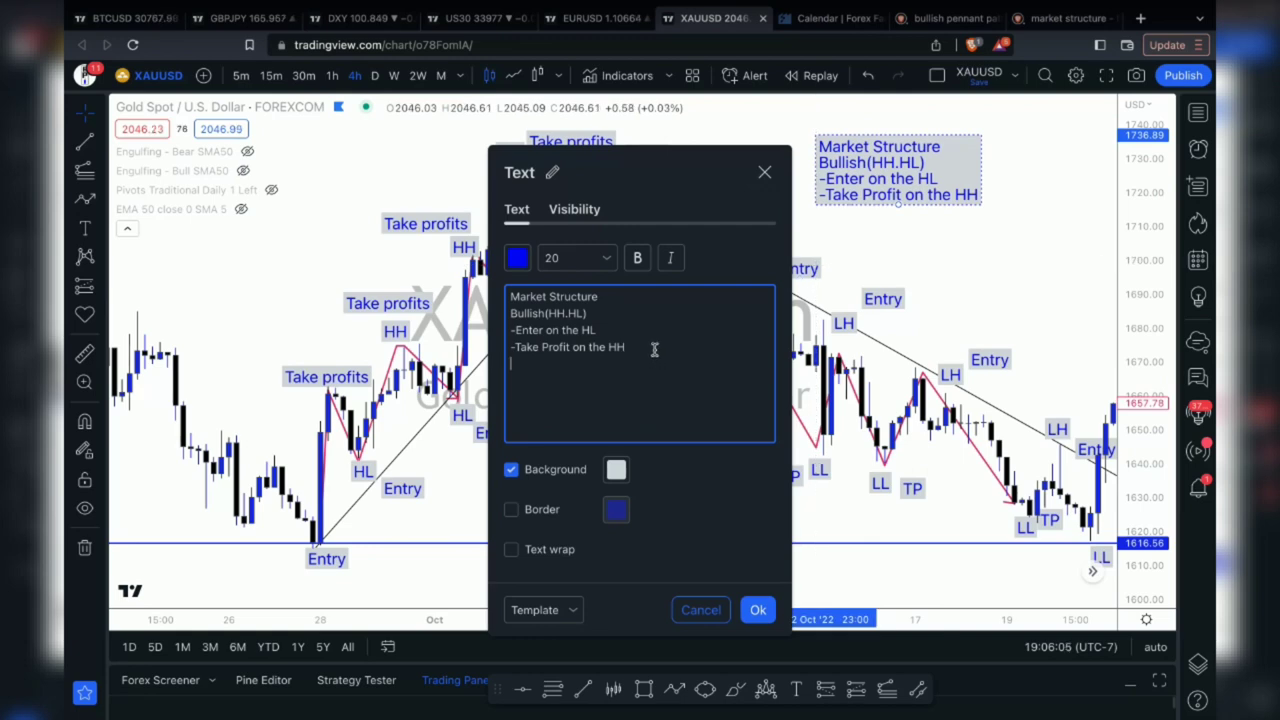
Step: Add the heading "Bearish (LH,LL)" on a new line below the note's bullish rules
key(Return)
text(Beari)
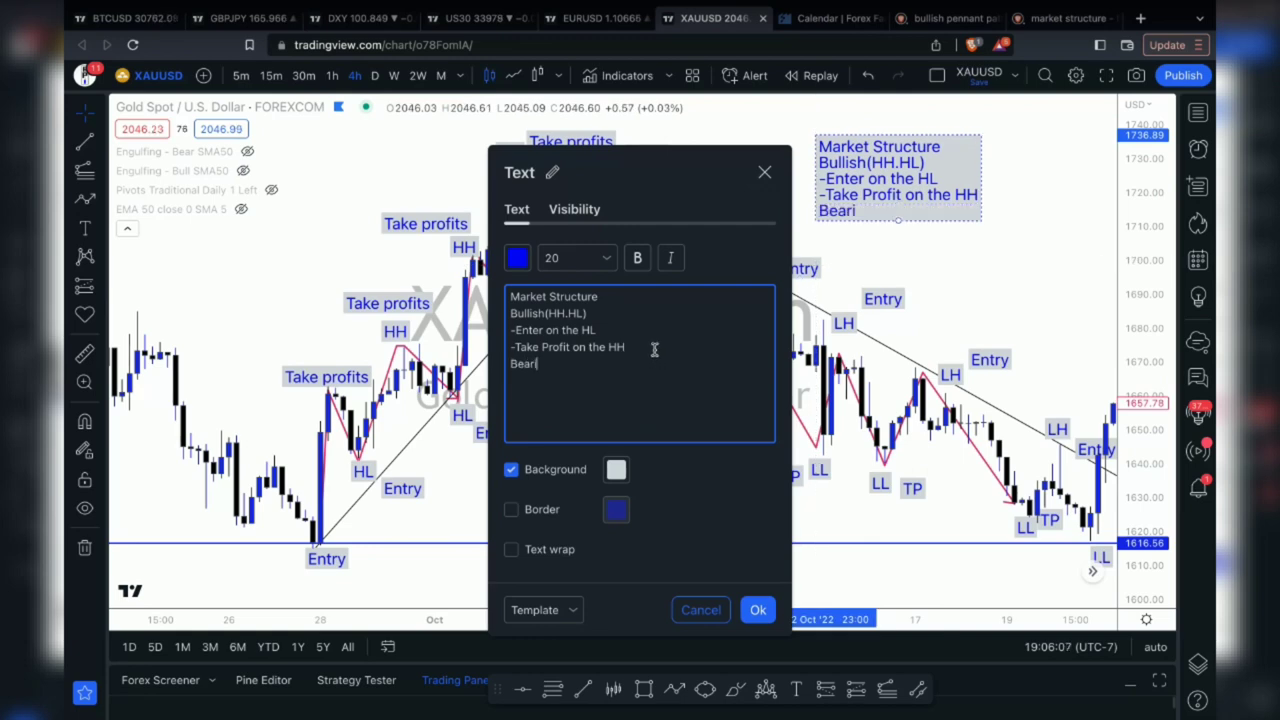
text(sh (LH,)
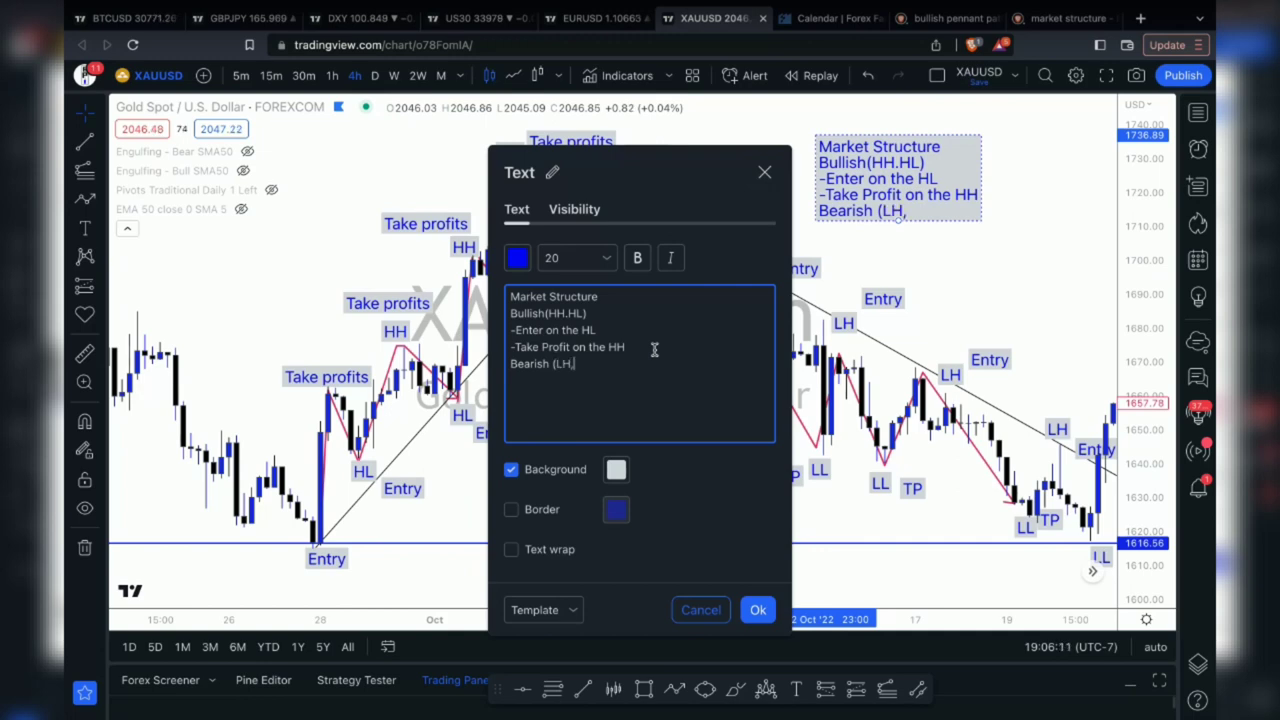
text(LL))
Step: Add the line "-Enter on the LH" below the note's bearish heading
key(Return)
text(-E)
text(nter)
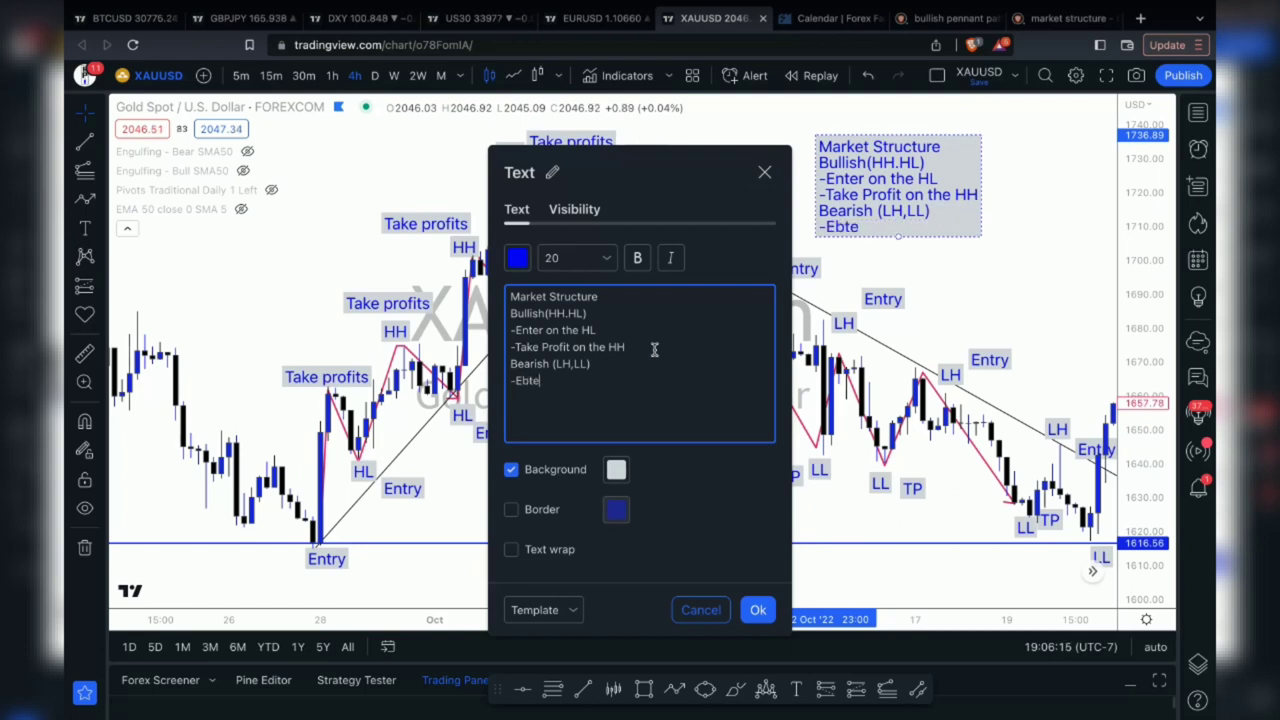
key(BackSpace)
key(BackSpace)
key(BackSpace)
key(BackSpace)
text(b)
key(BackSpace)
text(nter on th)
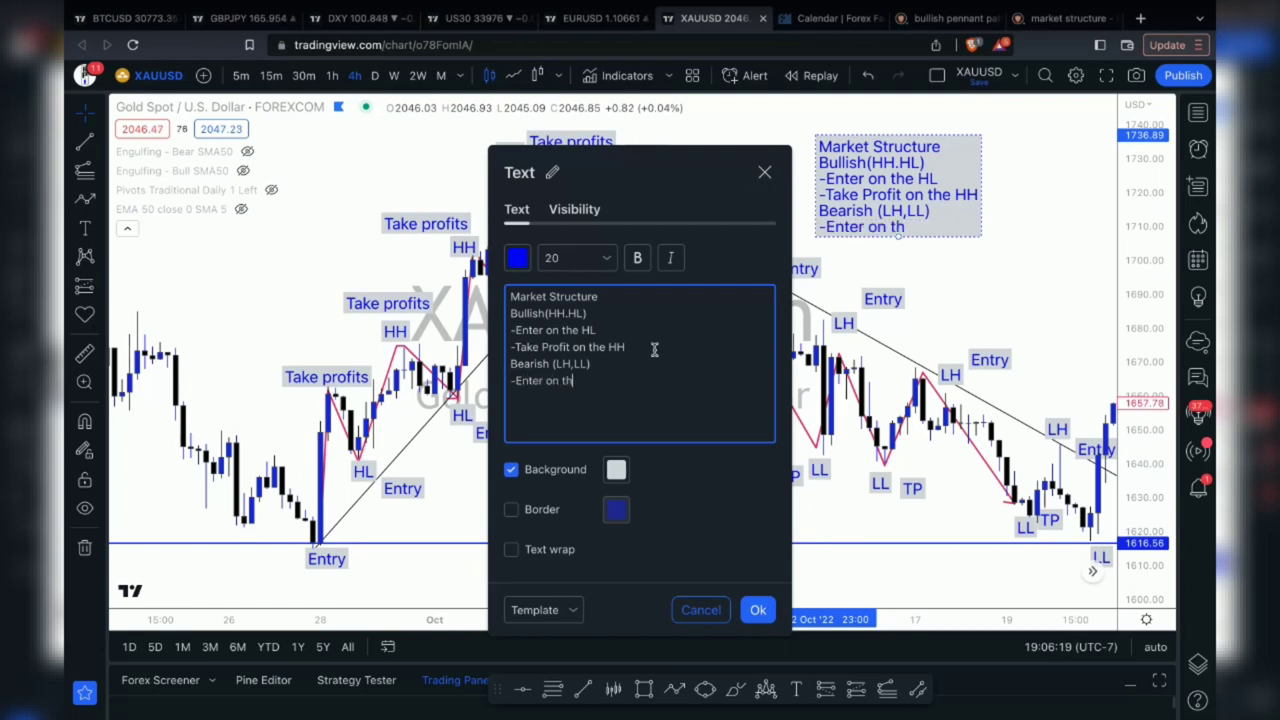
text(e LH)
Step: Add the closing line "-Take Profit on the LL" to the note and apply the text
key(Return)
text(-Take Profit on the)
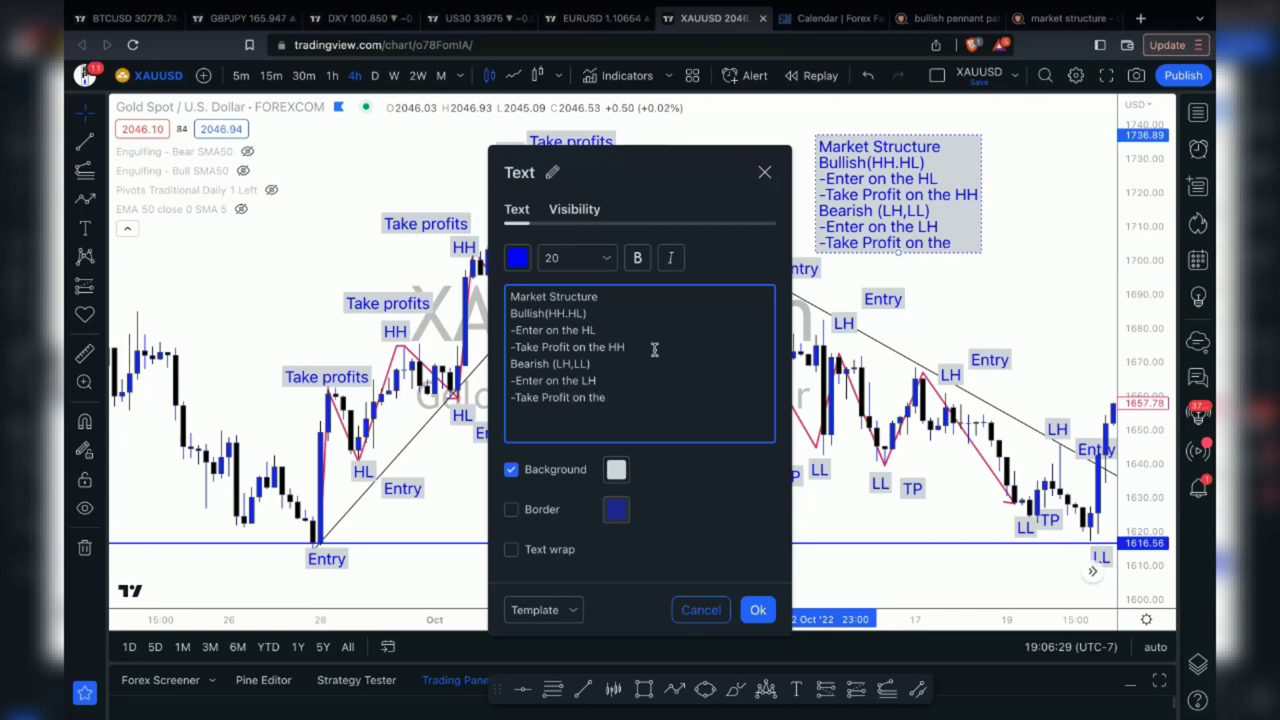
text( LL)
click(758, 611)
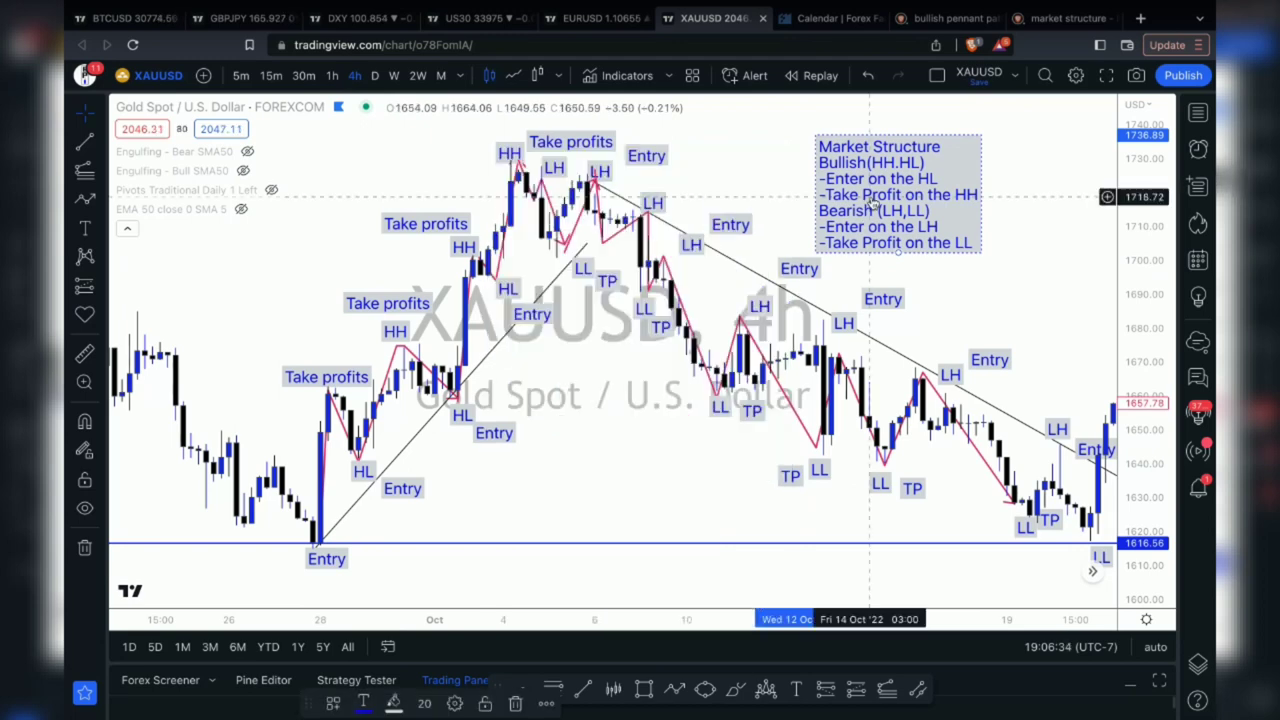
Step: Extend the note's title to "Market Structure Rules" with a blank line below it, and move the note to about 1656 on 4 Oct
double_click(872, 204)
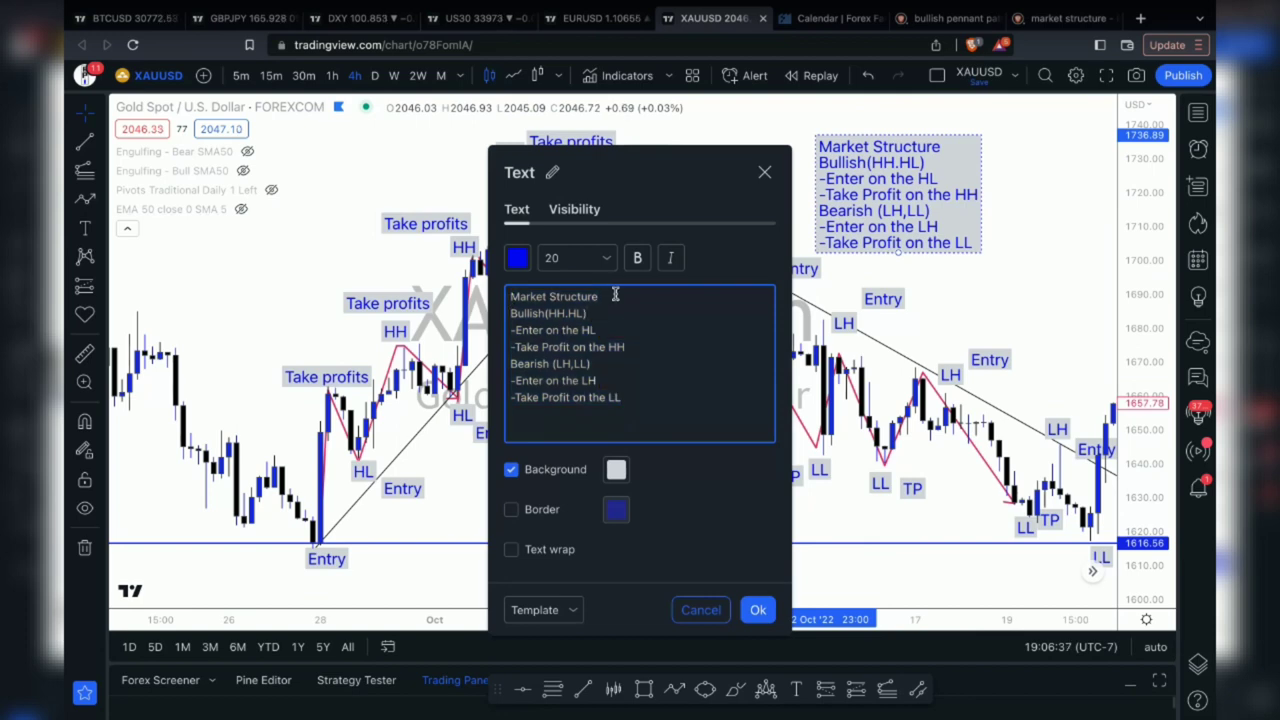
click(615, 296)
text(Rules)
key(Return)
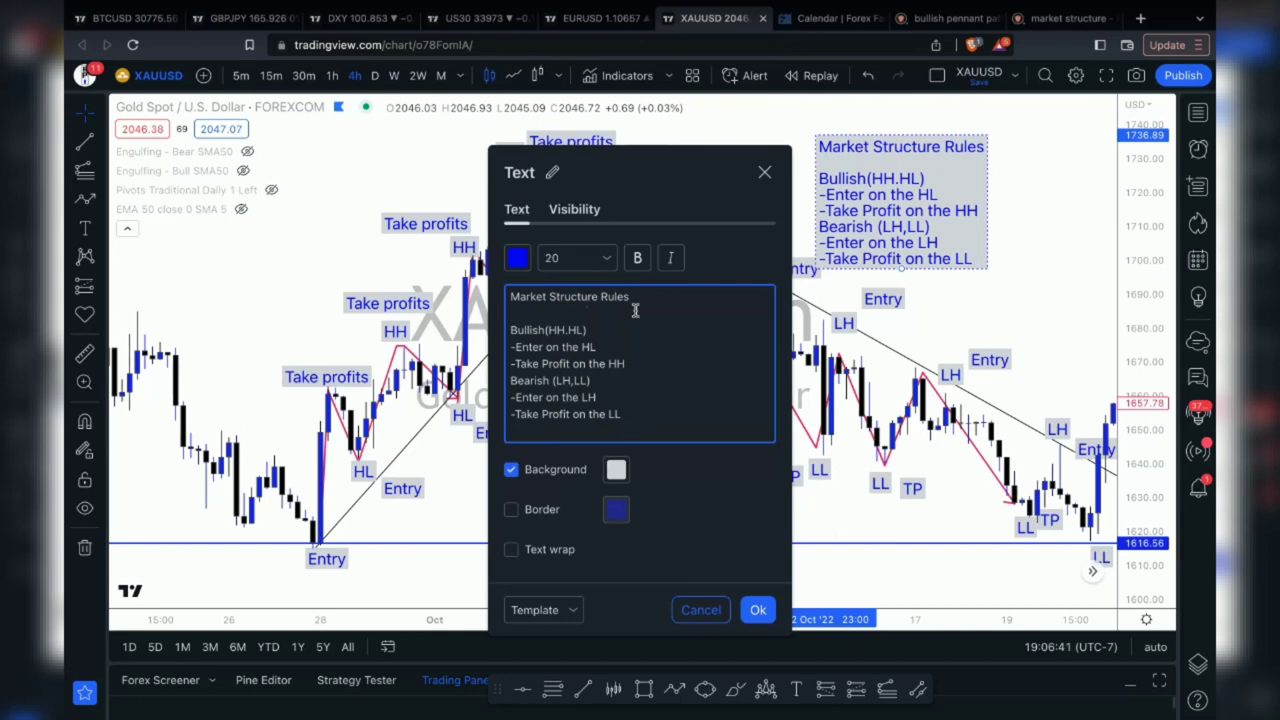
click(957, 205)
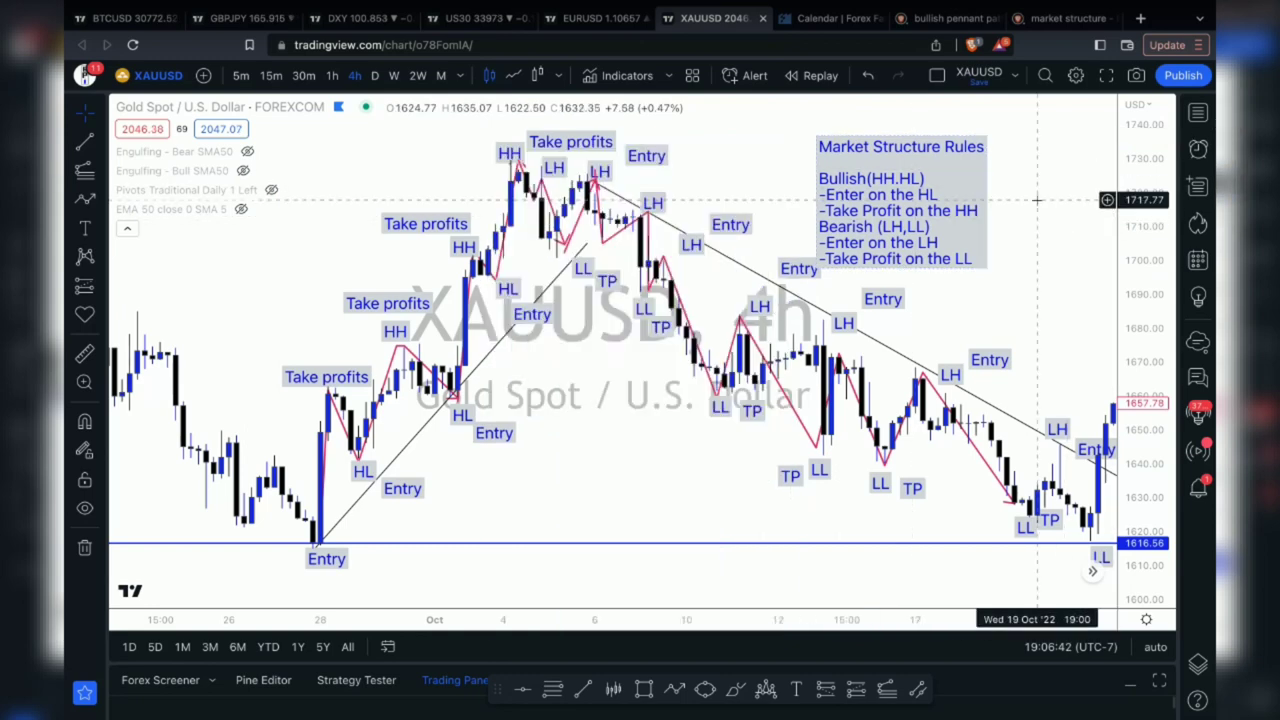
drag(957, 205, 682, 480)
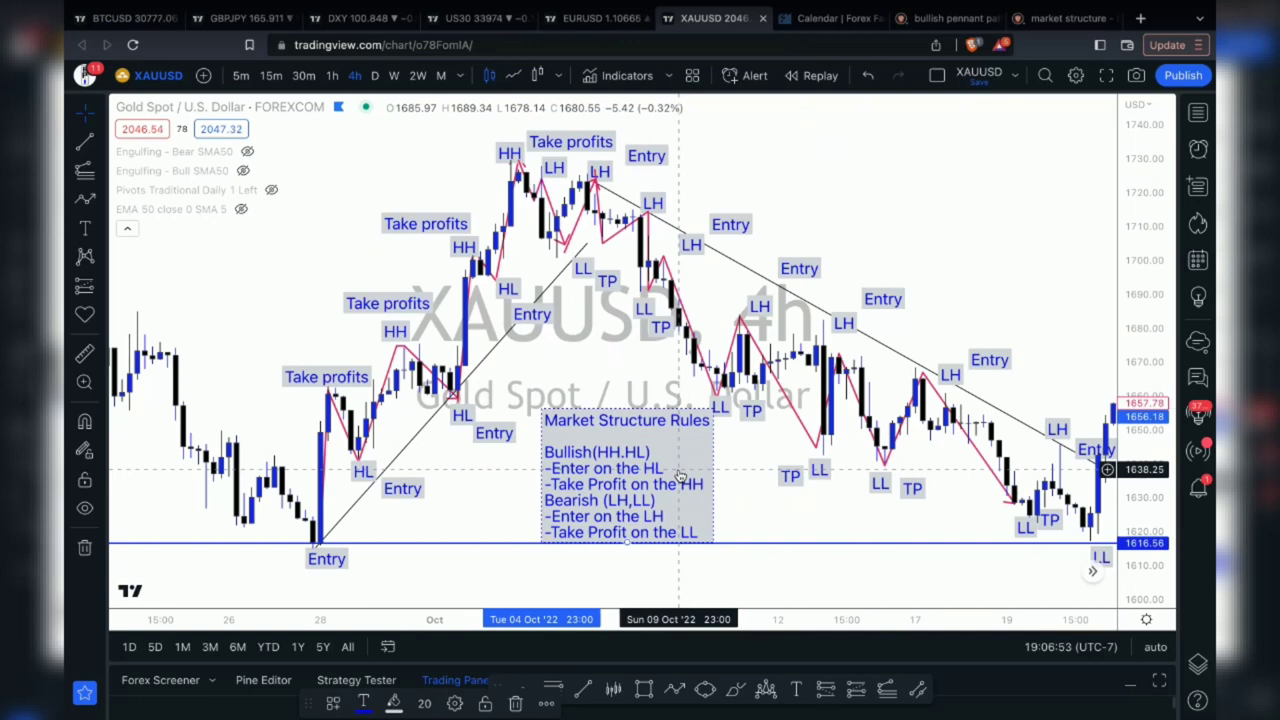
Step: Append "(find support)" to the note's HL entry rule and "(resistance)" to its HH take-profit rule
double_click(680, 476)
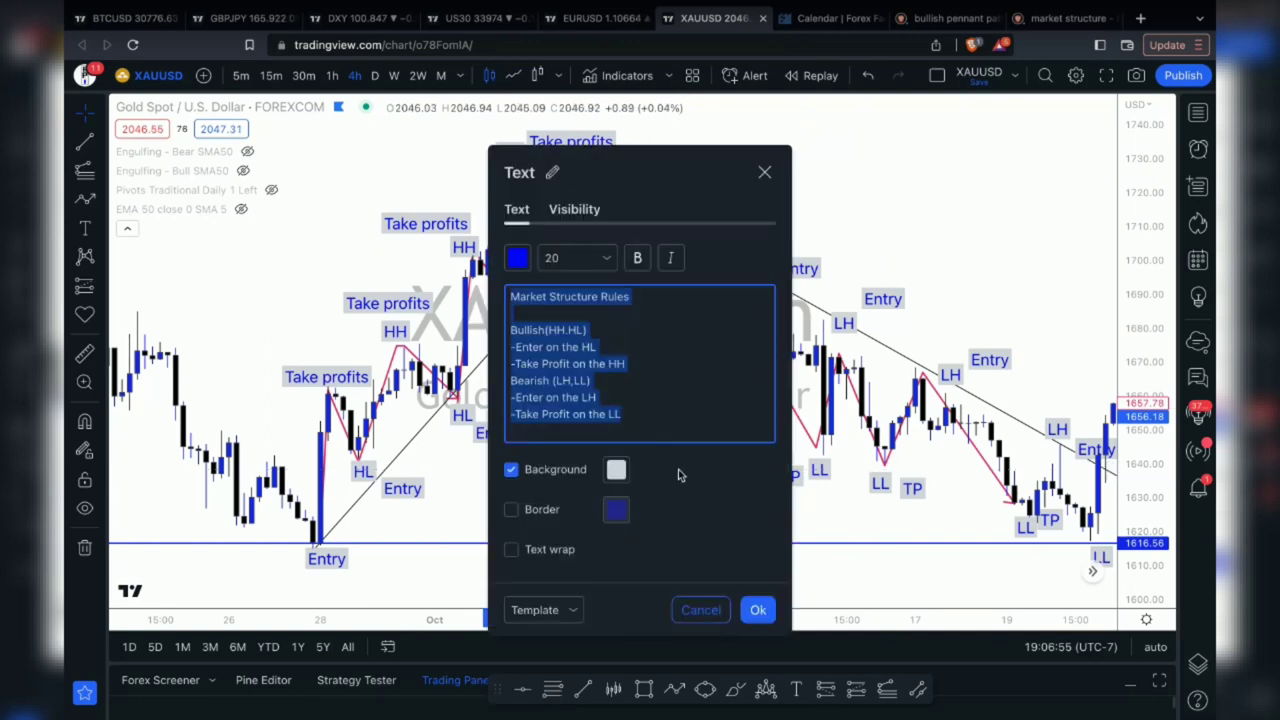
click(620, 345)
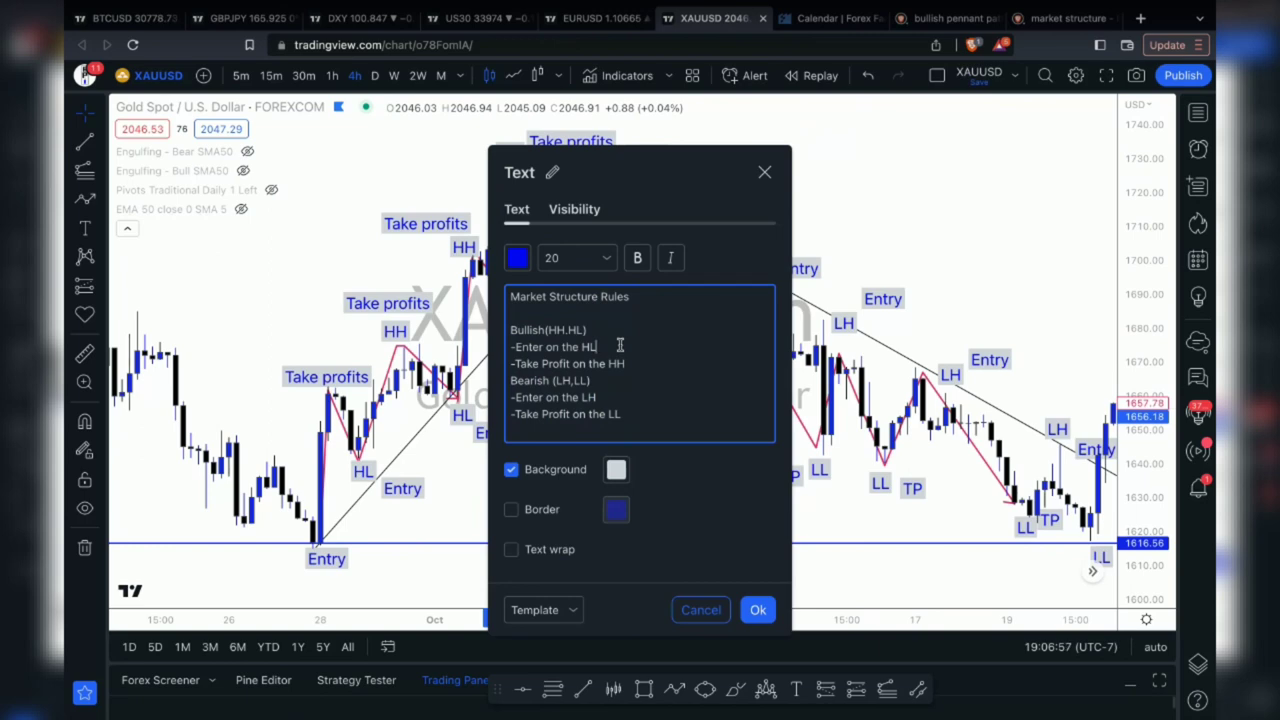
text((finds support))
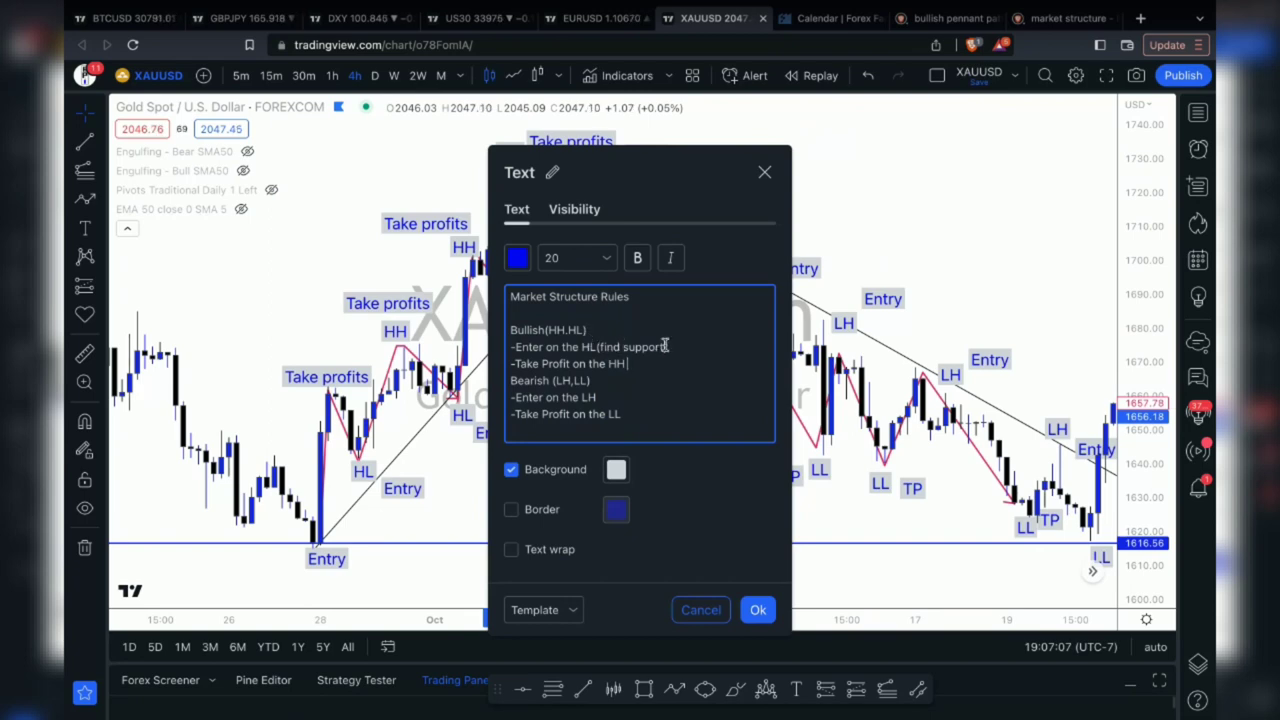
text((resistance))
Step: Append "(find resistance)" to the note's LH entry rule
click(606, 397)
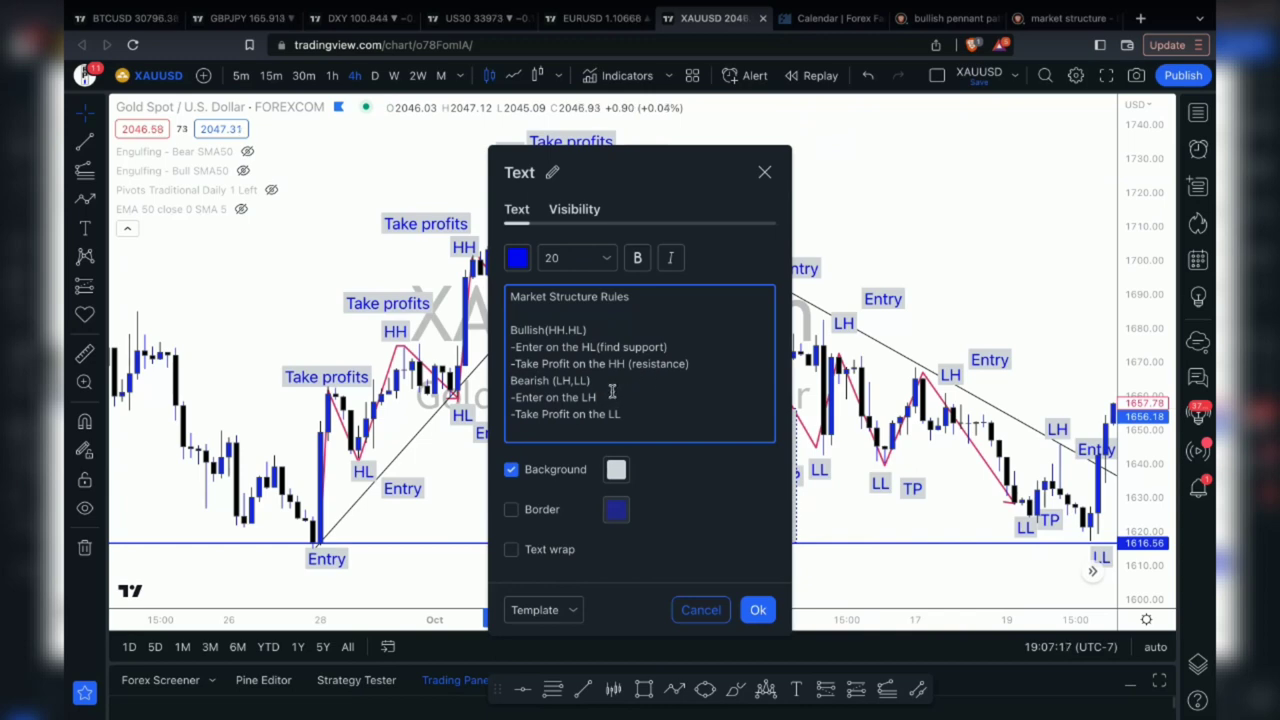
text((find reistance)
key(BackSpace)
key(BackSpace)
key(BackSpace)
key(BackSpace)
key(BackSpace)
key(BackSpace)
key(BackSpace)
text(sist)
text(nce)
Step: Append "(find support)" to the note's LL take-profit rule and move the note to about 1640 on 3 Oct
click(624, 414)
text(()
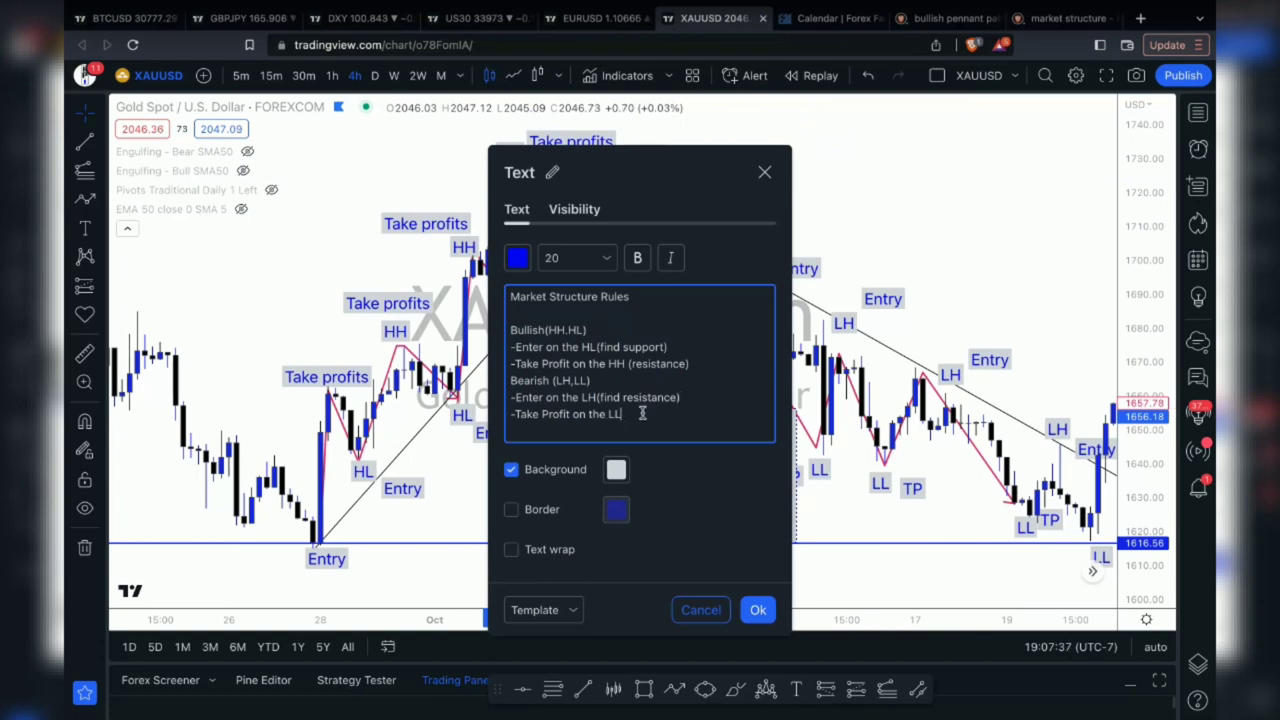
text(fi)
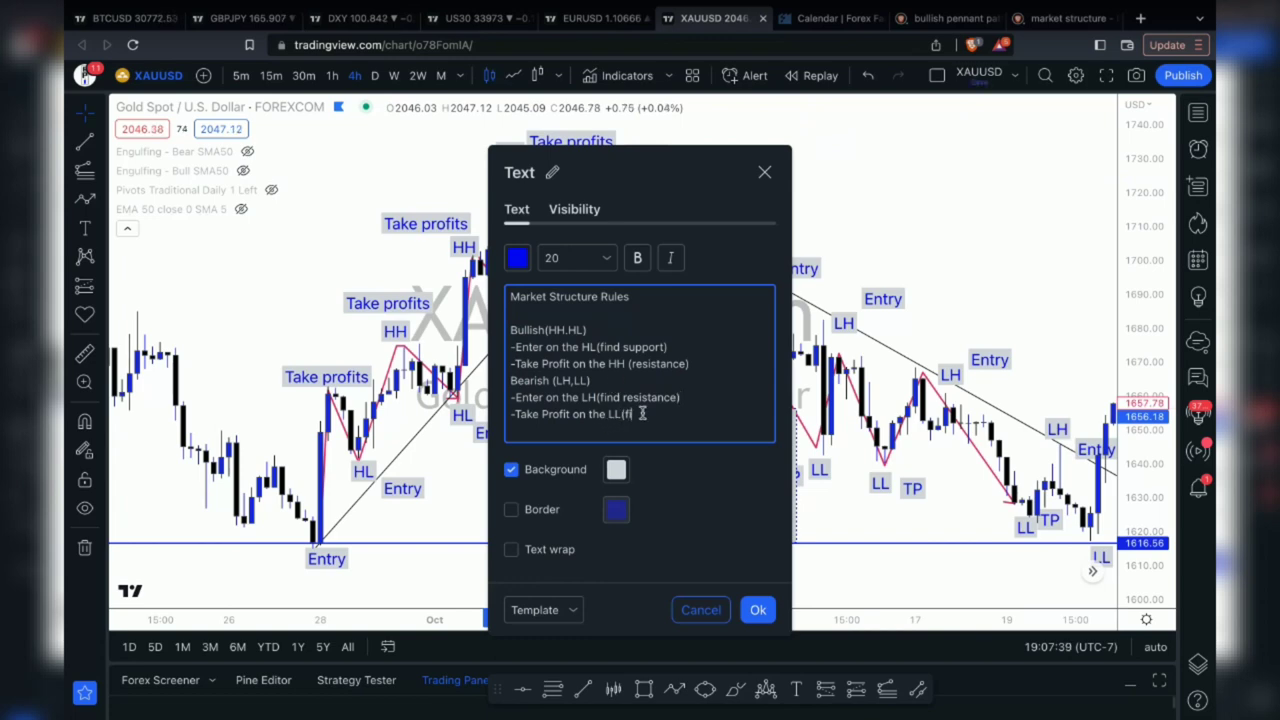
text(nd support))
click(757, 611)
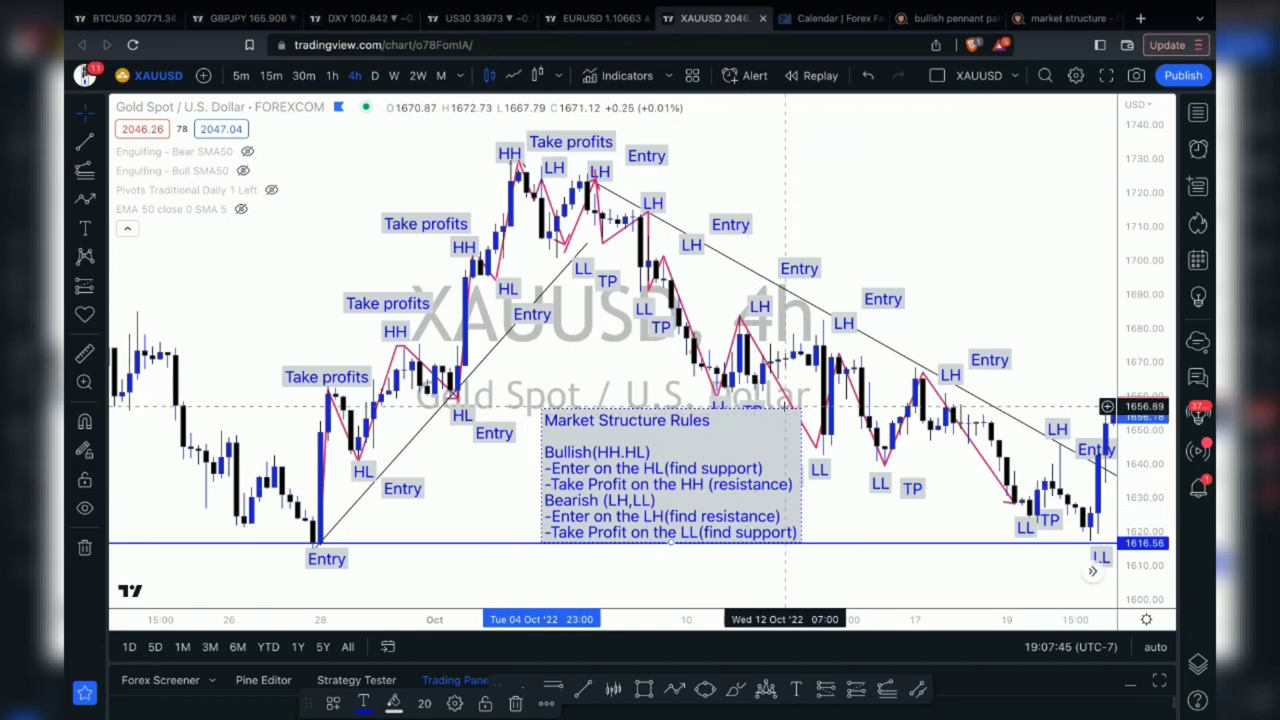
drag(721, 467, 689, 508)
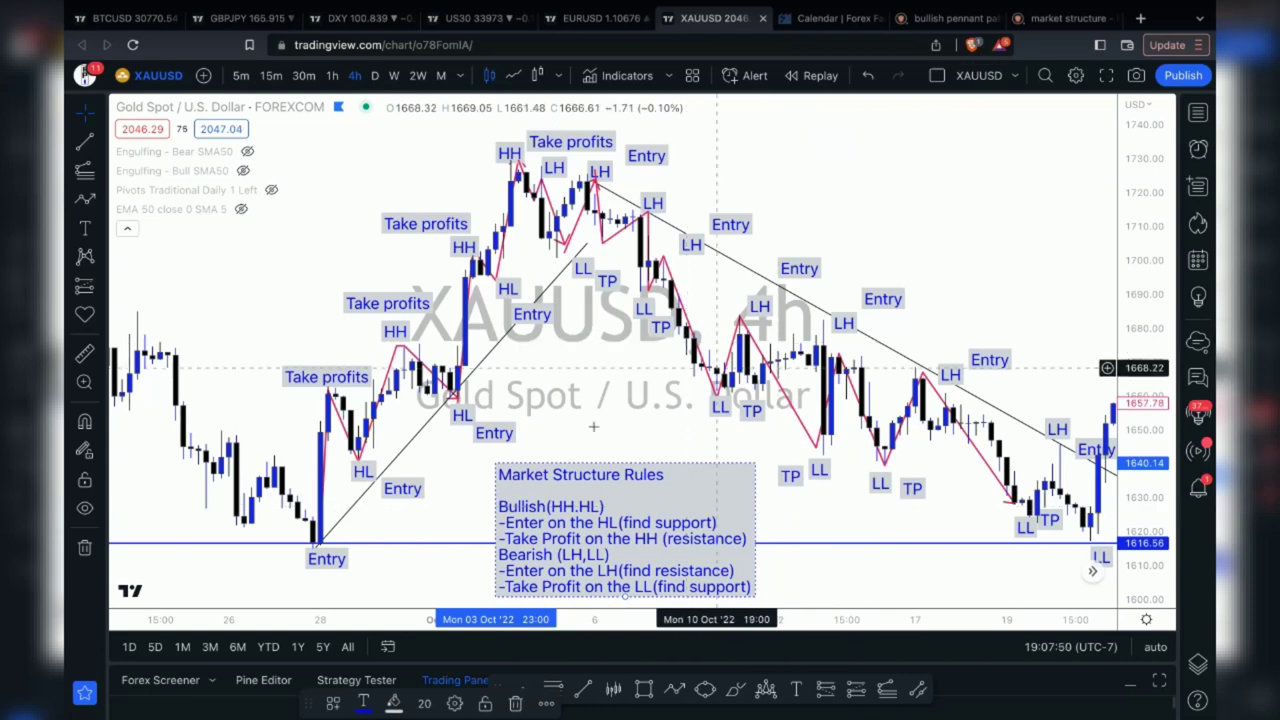
Step: Change the note's title to "APi Market Structure Rules" and apply the text
double_click(537, 473)
click(535, 312)
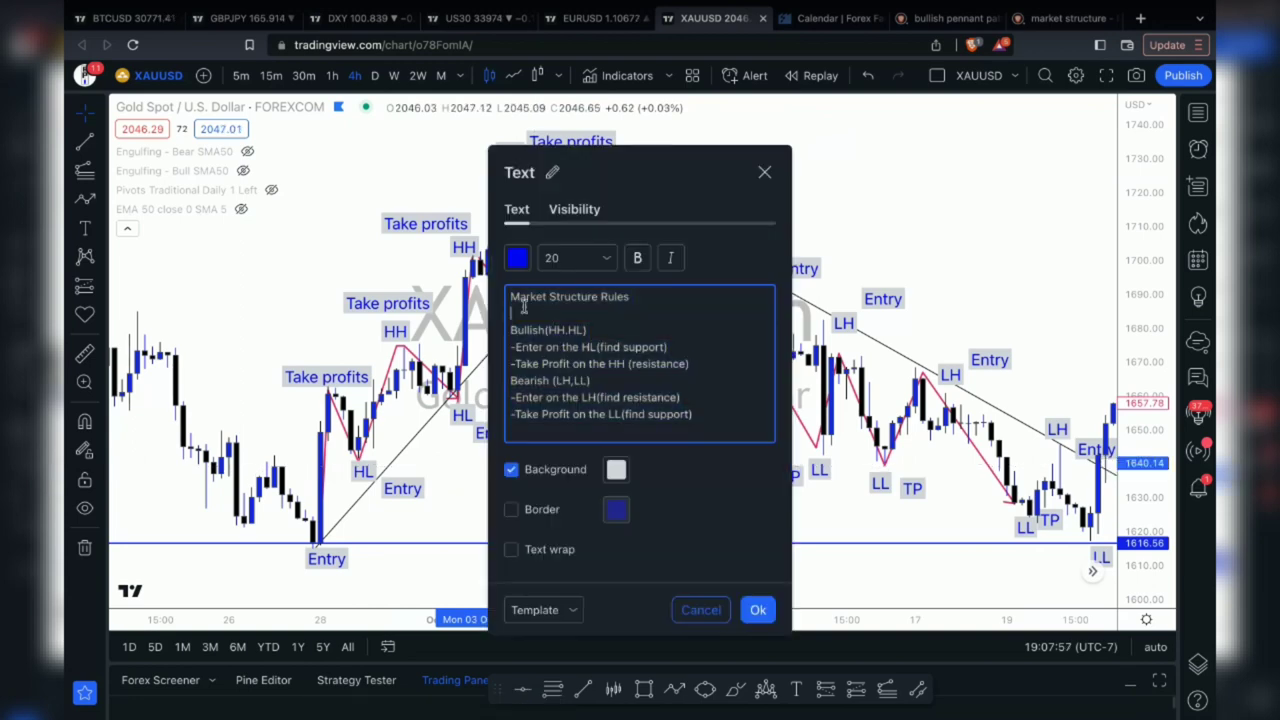
click(508, 297)
text(APi)
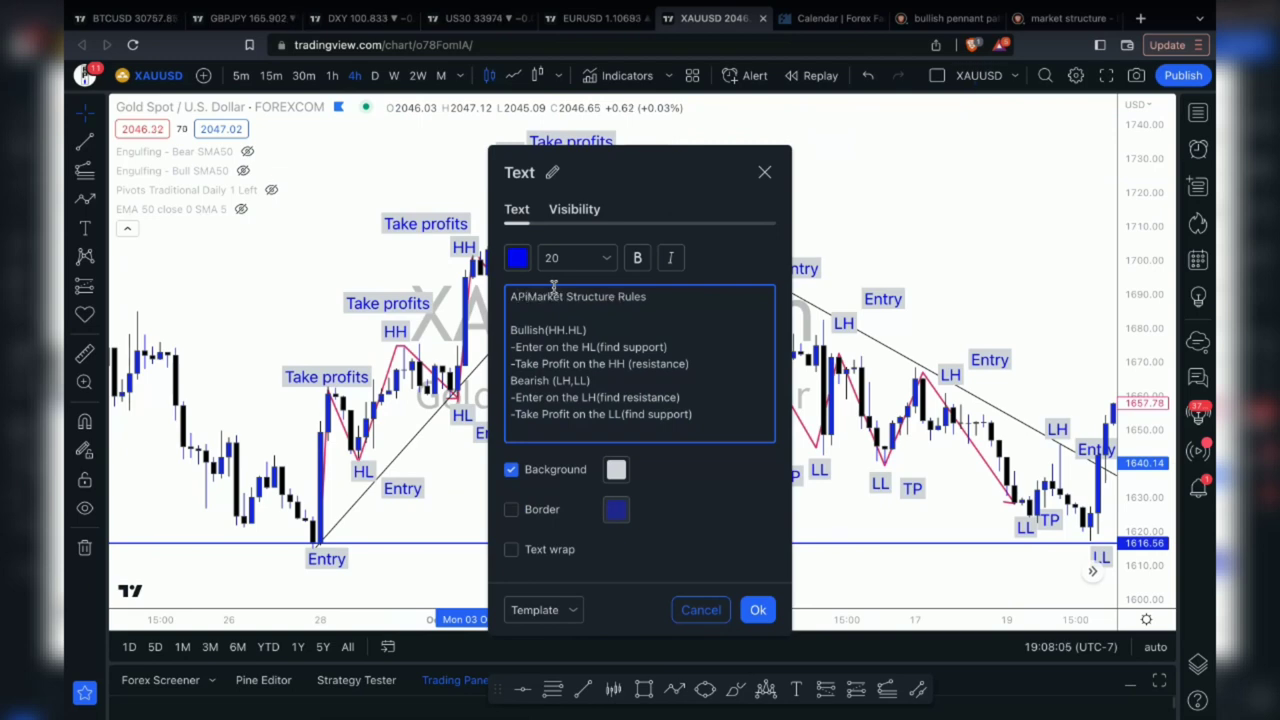
key(BackSpace)
text(I)
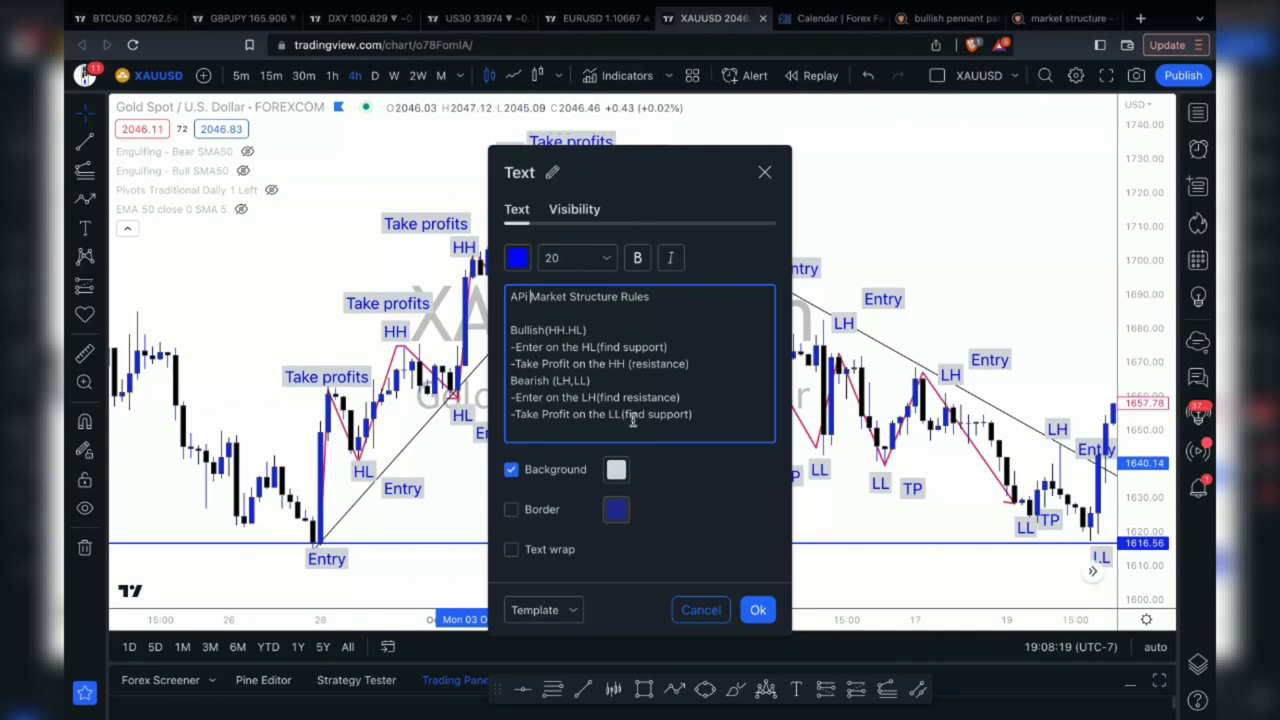
click(762, 613)
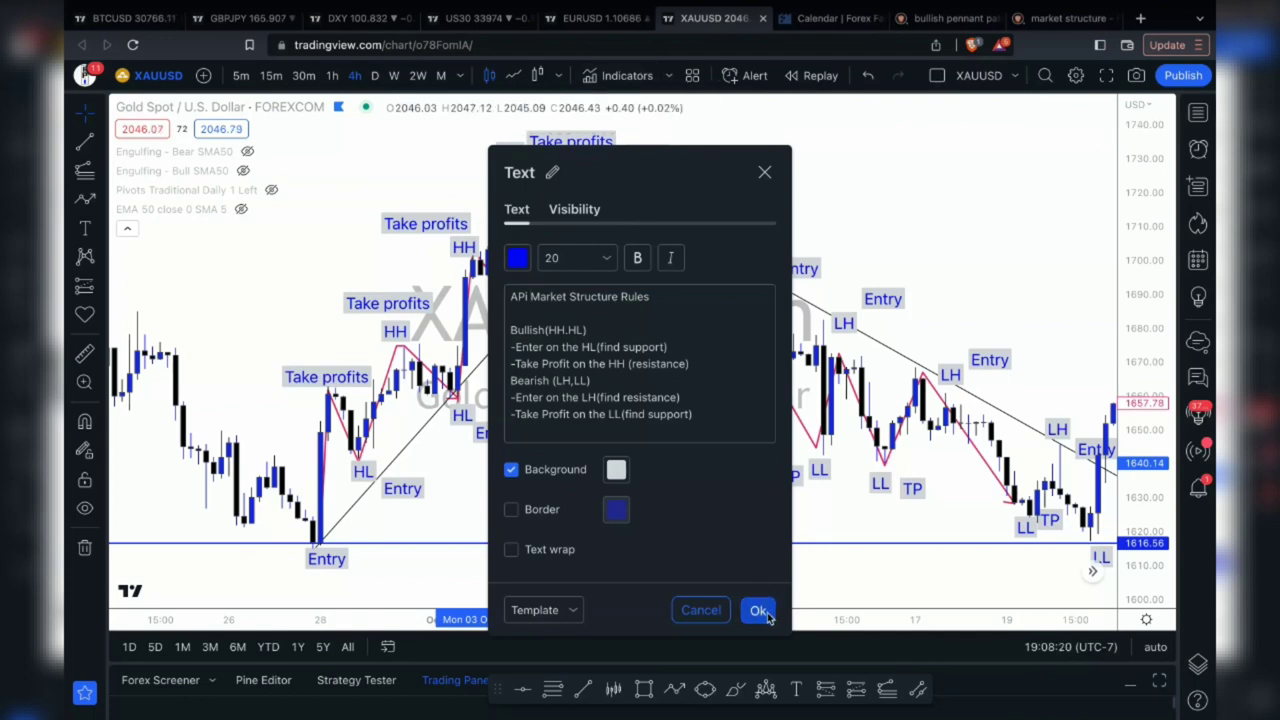